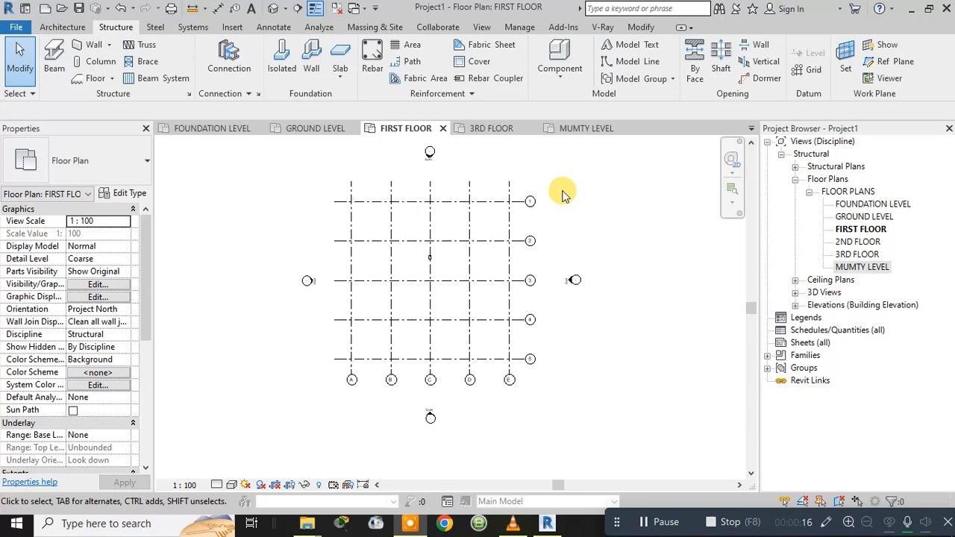
Open the FOUNDATION LEVEL floor plan with its column grid in view.
scroll(561, 194, "up", 1)
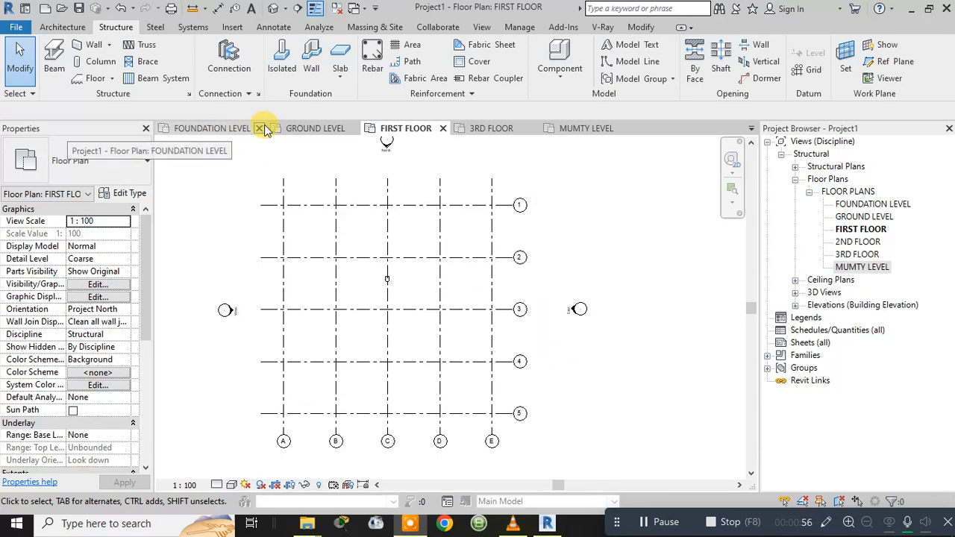
left_click(231, 129)
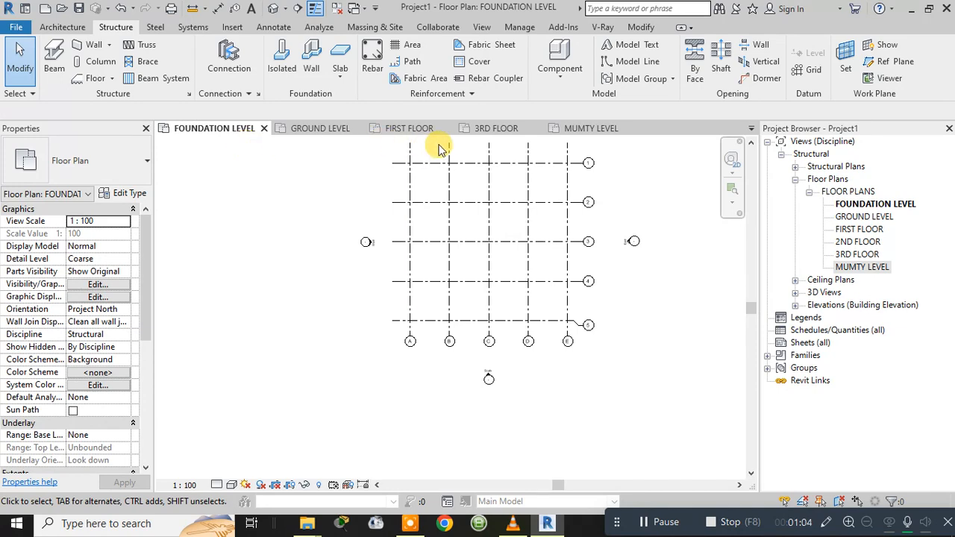
scroll(439, 149, "up", 2)
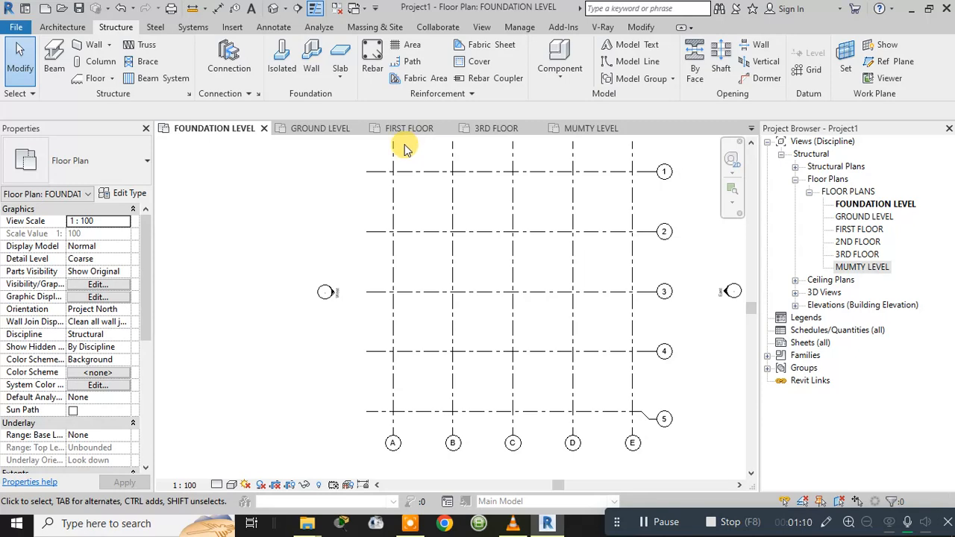
scroll(420, 151, "up", 1)
middle_click_drag(419, 151, 366, 154)
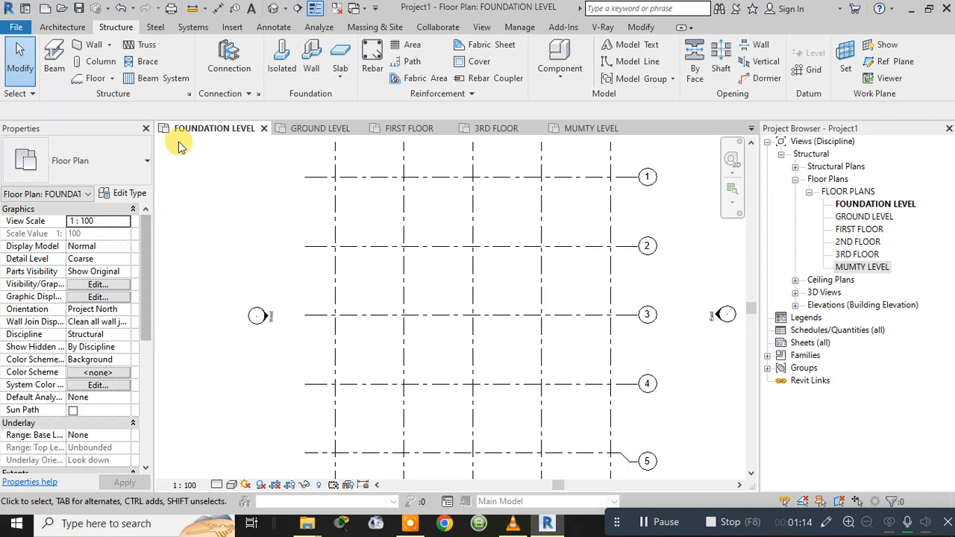
Start the Structural Column command and list the available column types.
left_click(105, 63)
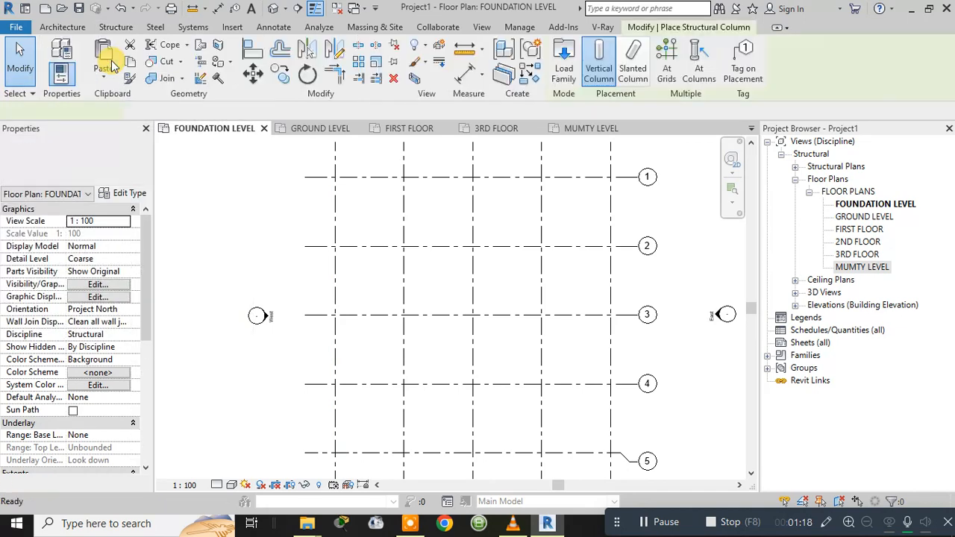
left_click(62, 27)
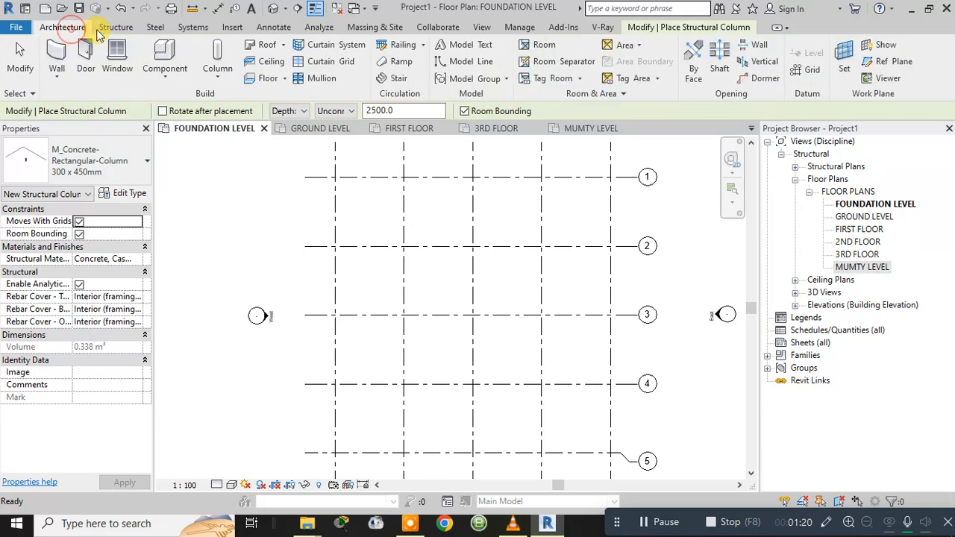
left_click(222, 78)
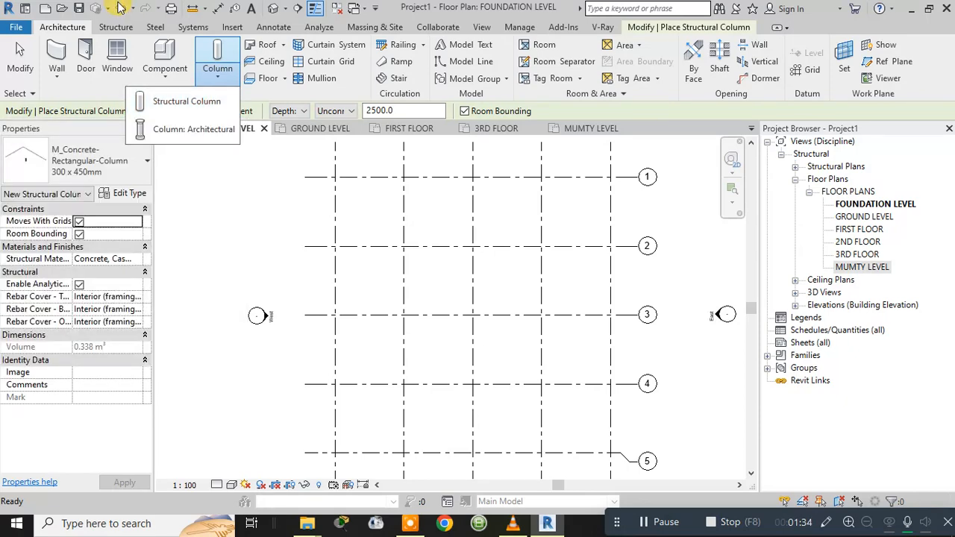
left_click(115, 28)
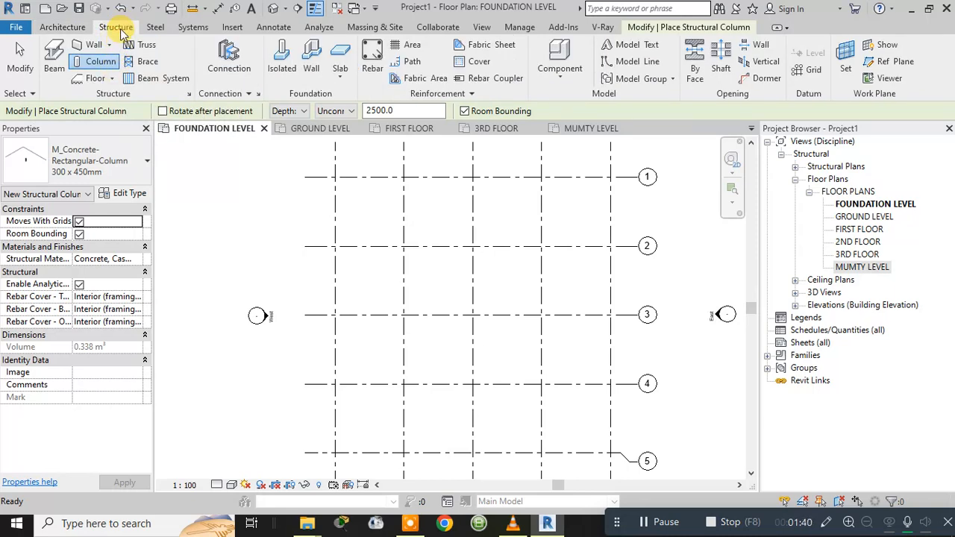
left_click(105, 67)
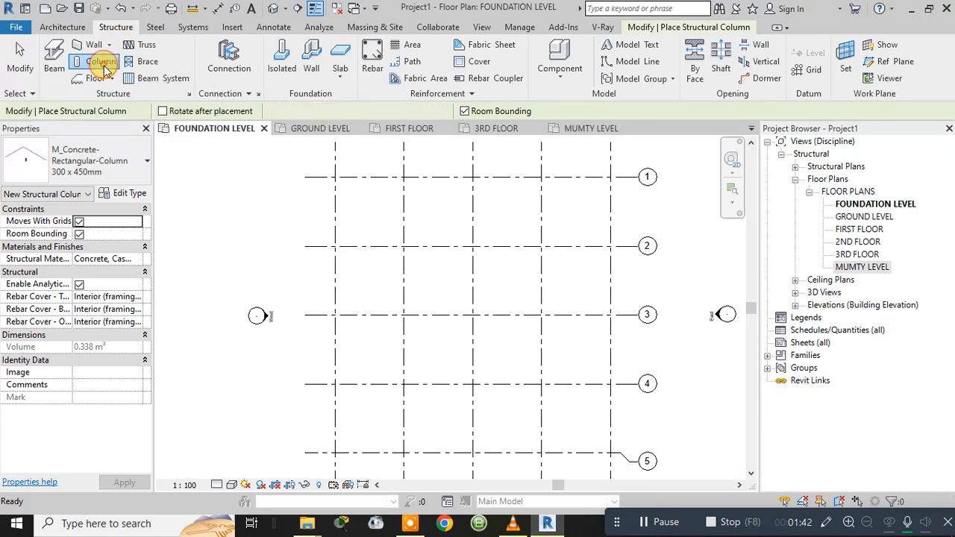
left_click(136, 164)
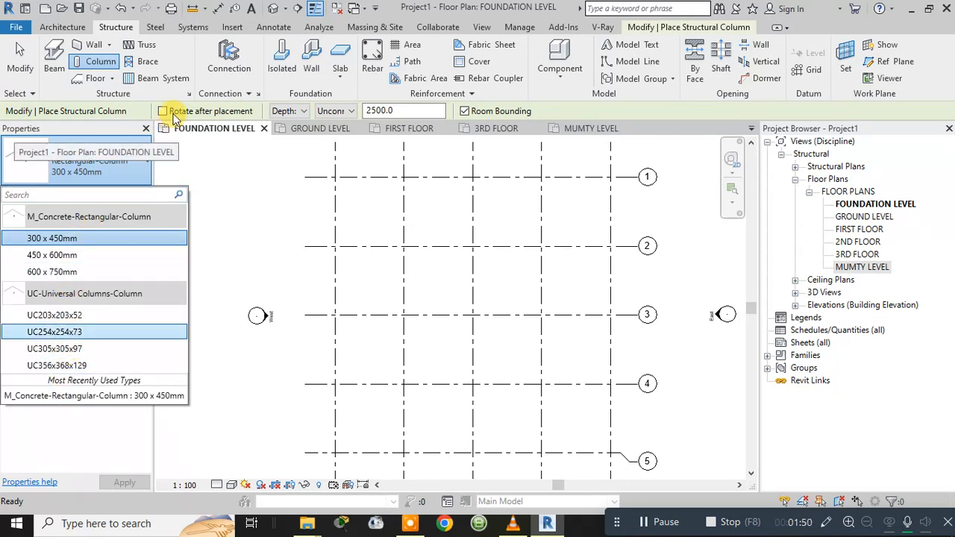
Start loading a family and browse the library to US Metric, Structural Columns, Concrete.
left_click(232, 29)
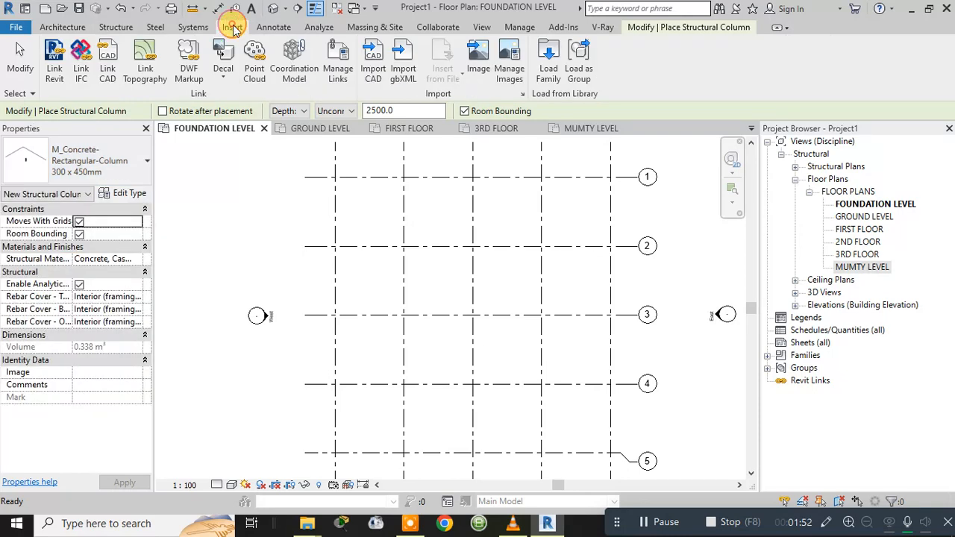
left_click(547, 68)
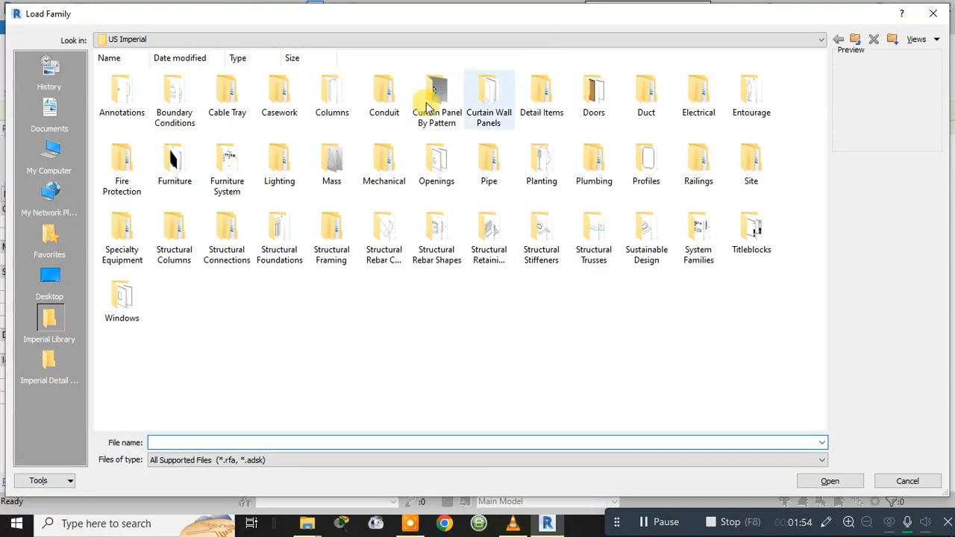
left_click(171, 39)
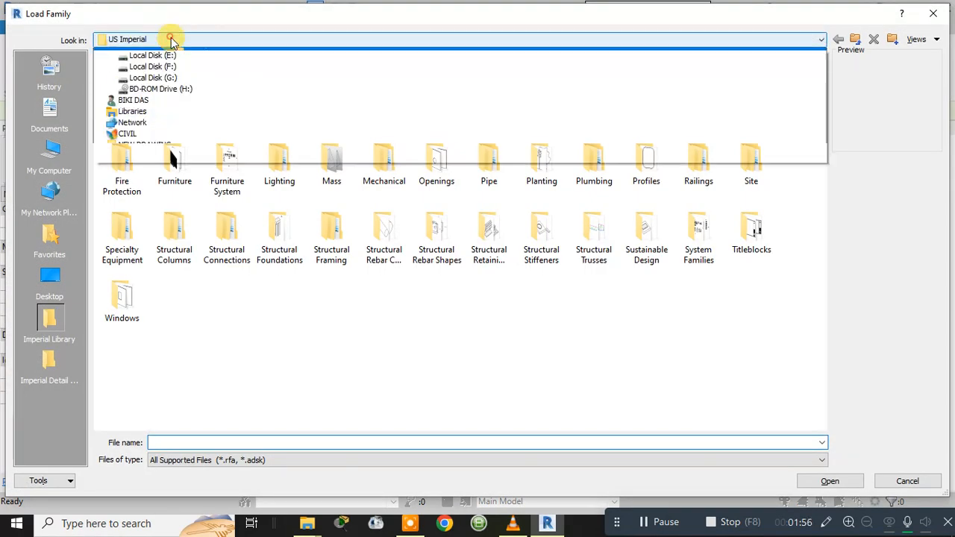
left_click(186, 120)
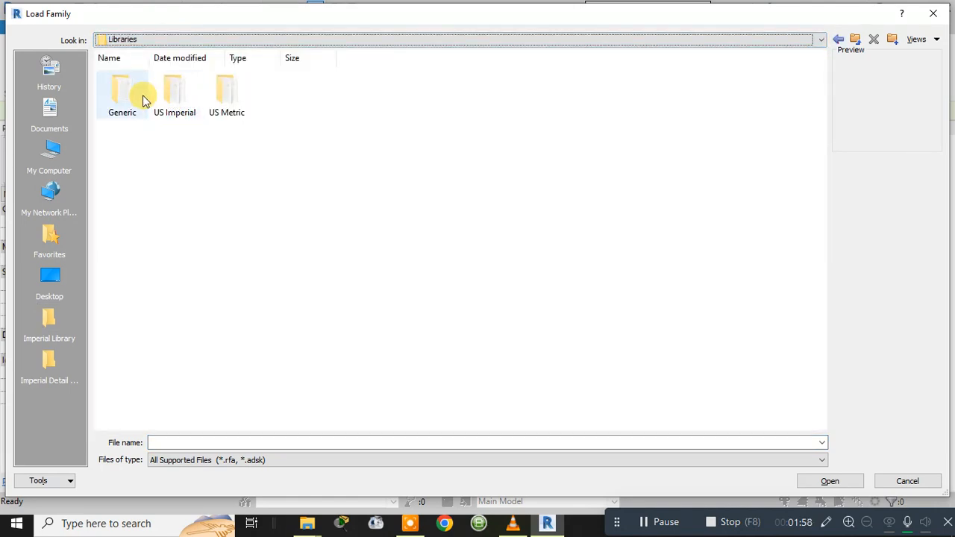
double_click(238, 97)
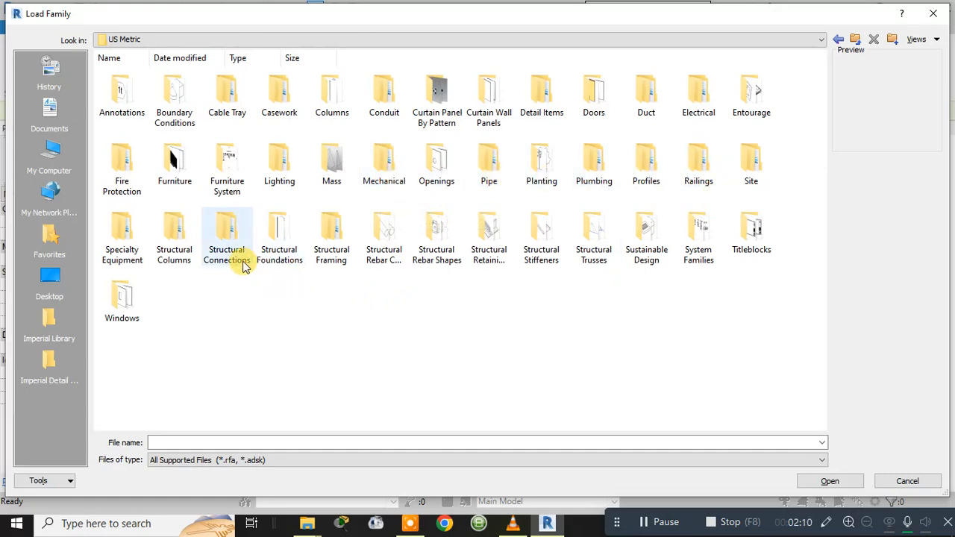
double_click(179, 238)
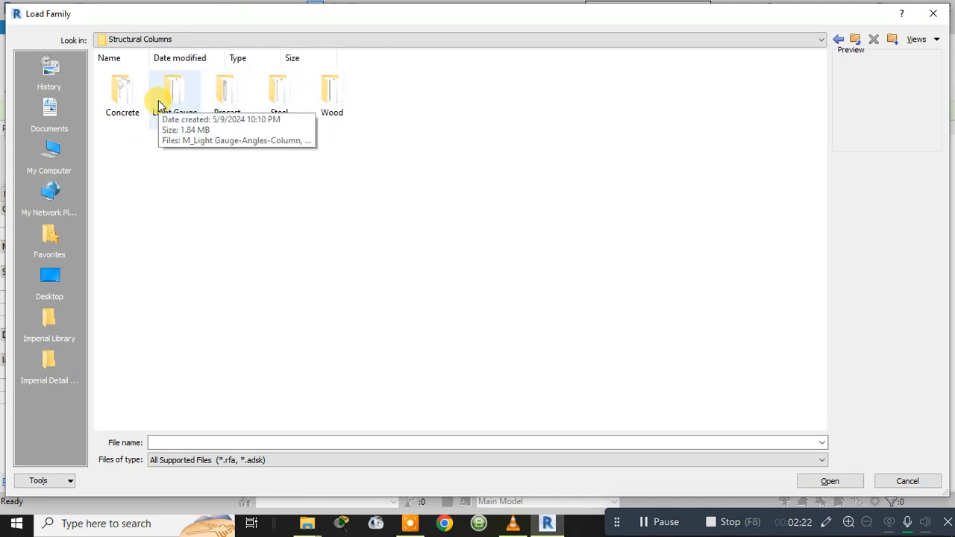
left_click(116, 104)
double_click(116, 104)
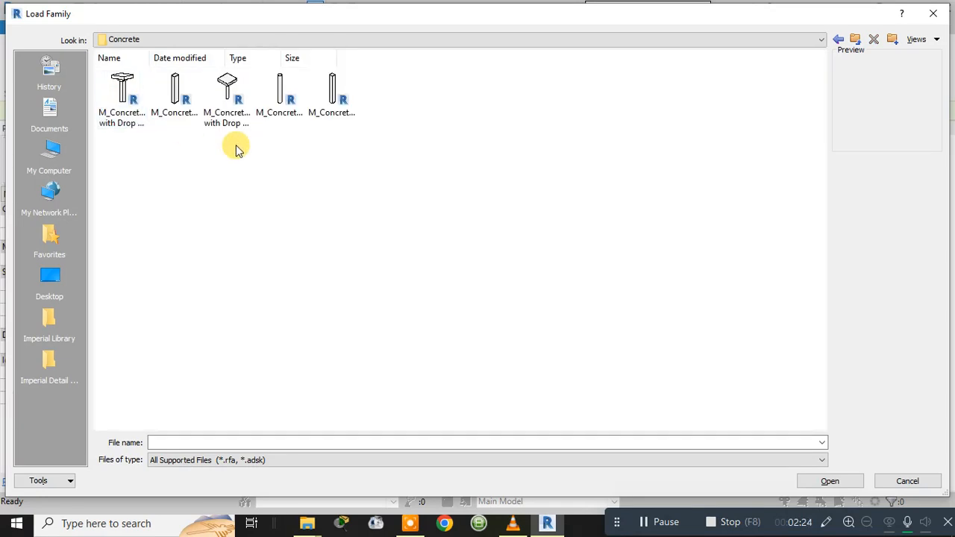
Try to load all the concrete column families in the folder at once.
left_click_drag(415, 99, 130, 109)
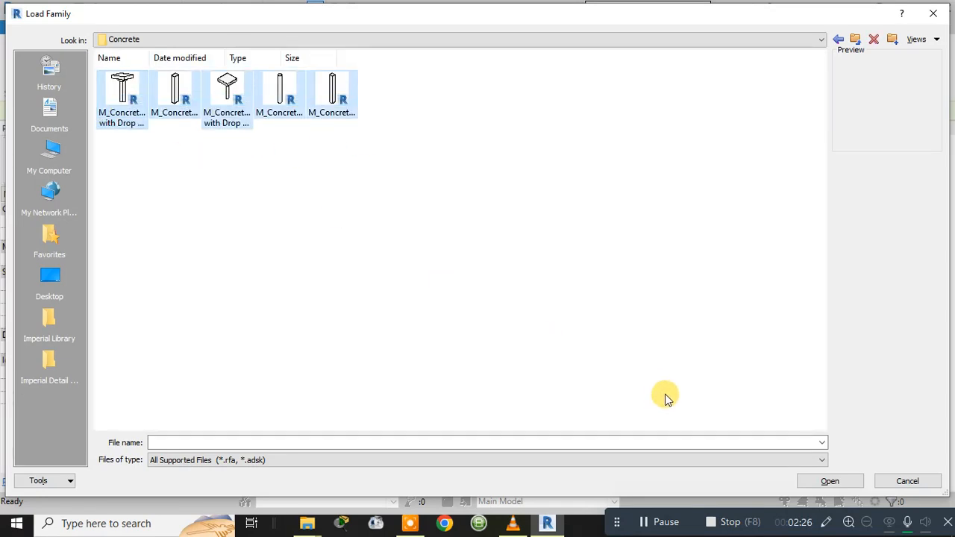
left_click(816, 482)
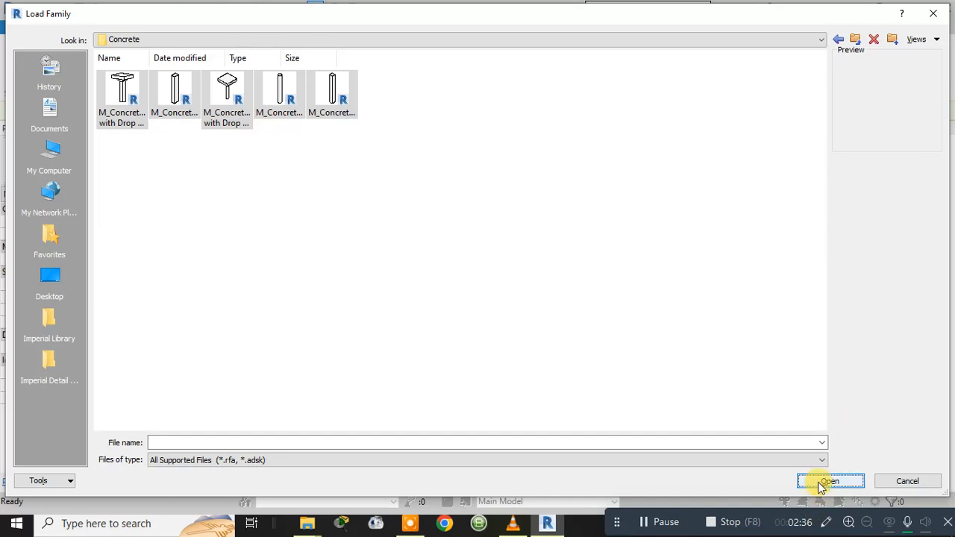
left_click(818, 480)
left_click(382, 248)
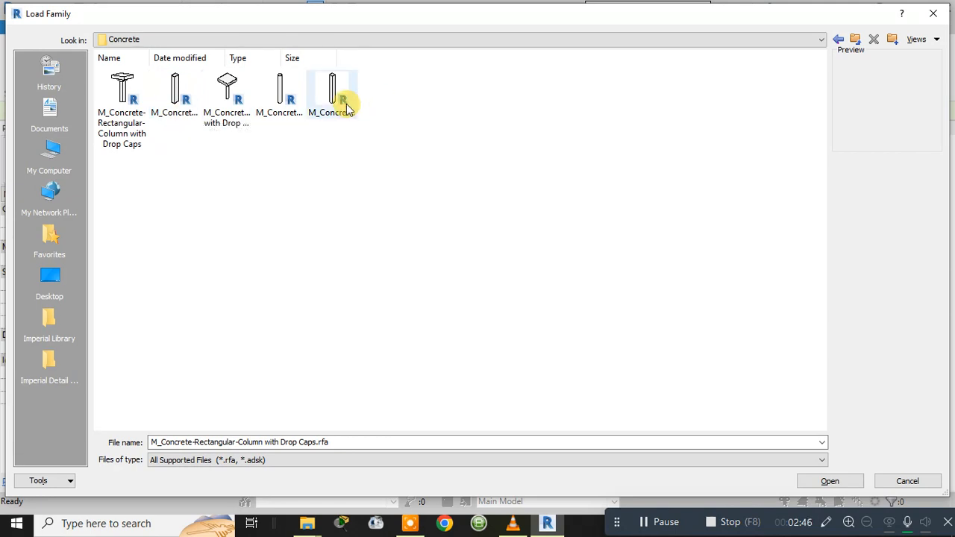
Load the M_Concrete-Rectangular-Column family, overwriting the existing version, and choose its 300 x 450mm type.
double_click(172, 88)
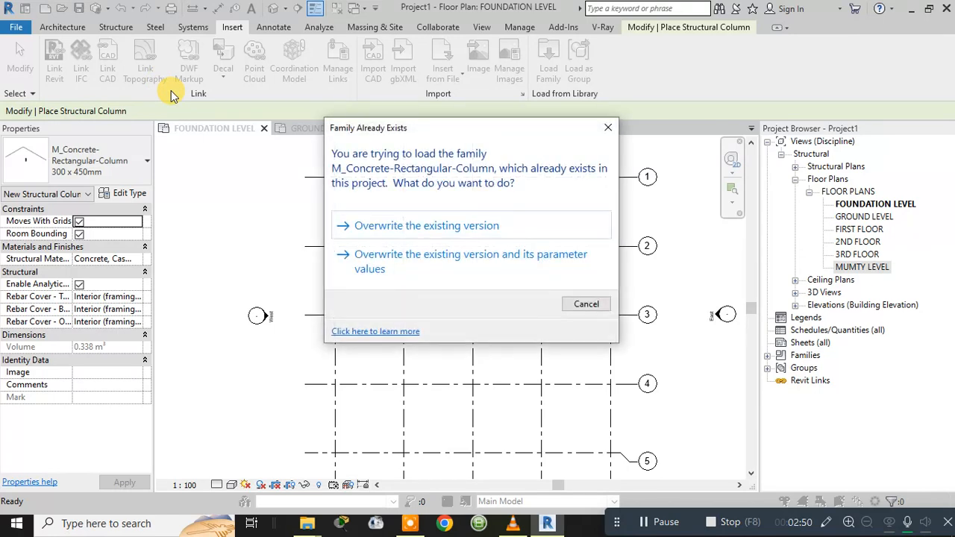
left_click(407, 227)
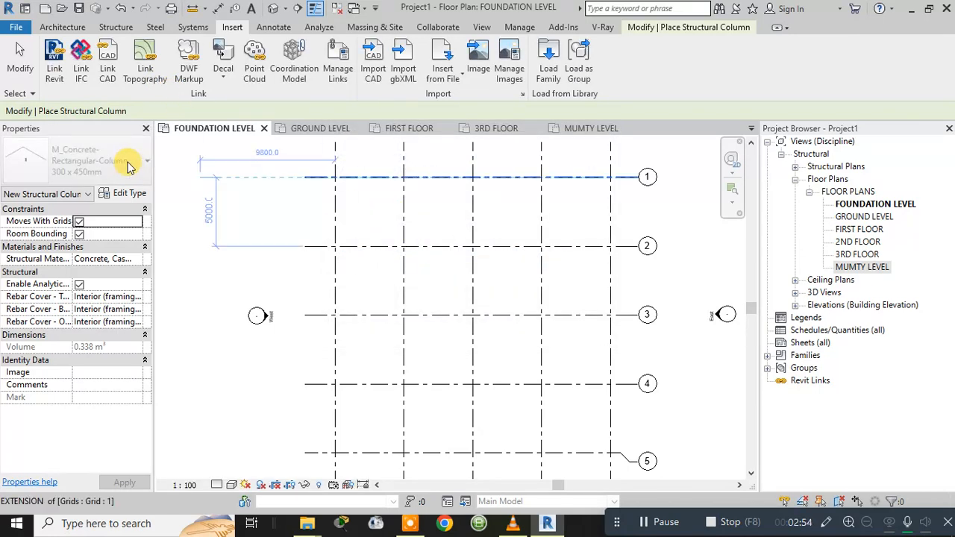
left_click(123, 162)
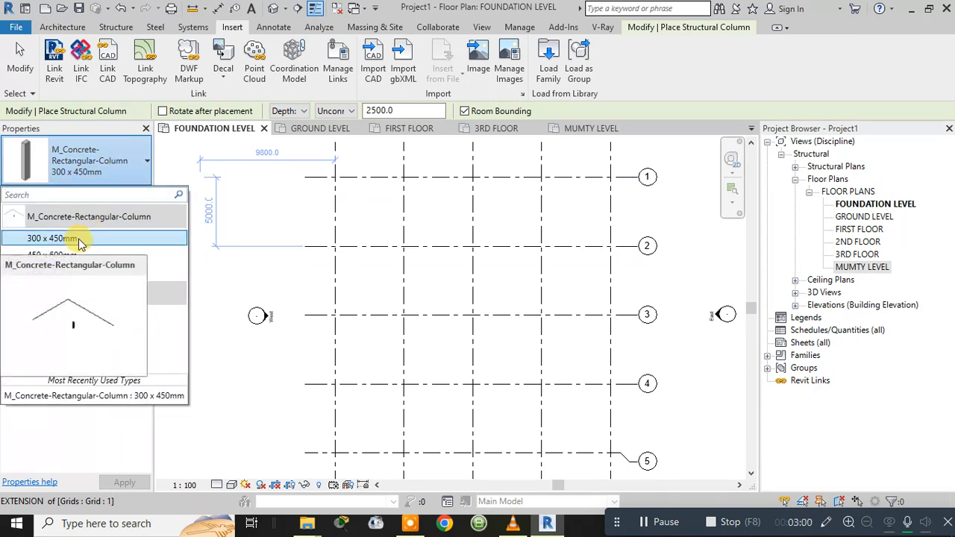
left_click(79, 238)
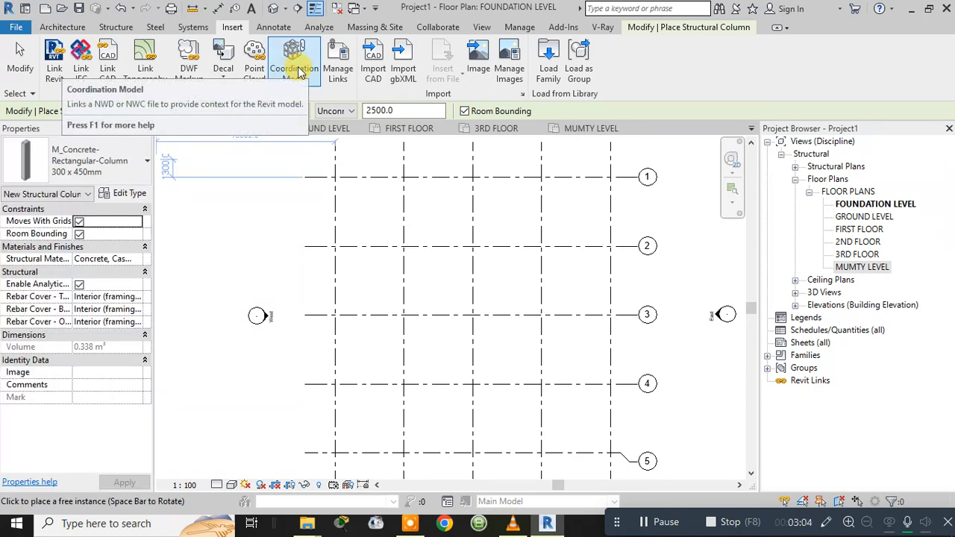
Duplicate the 300 x 450mm column type under the name "C1 - 300 x 450mm".
left_click(133, 194)
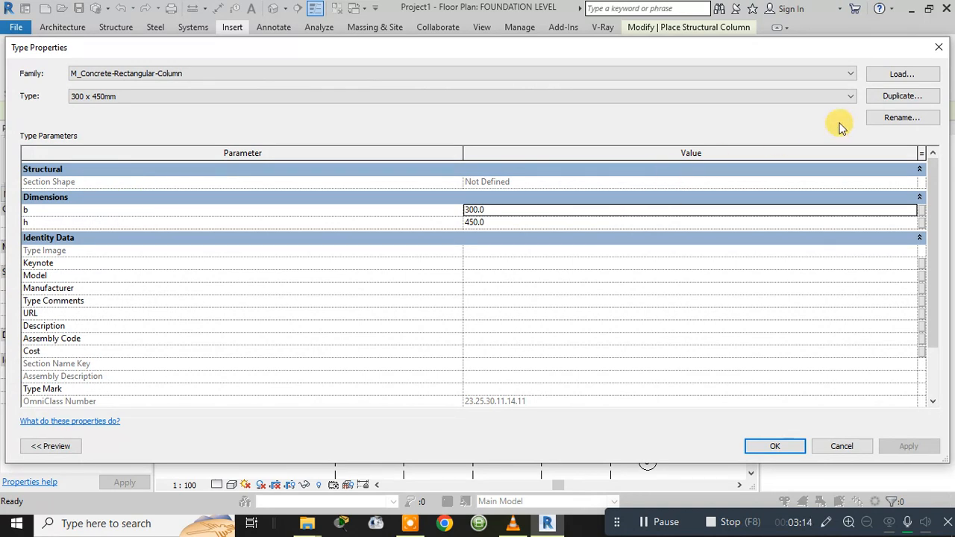
left_click(903, 96)
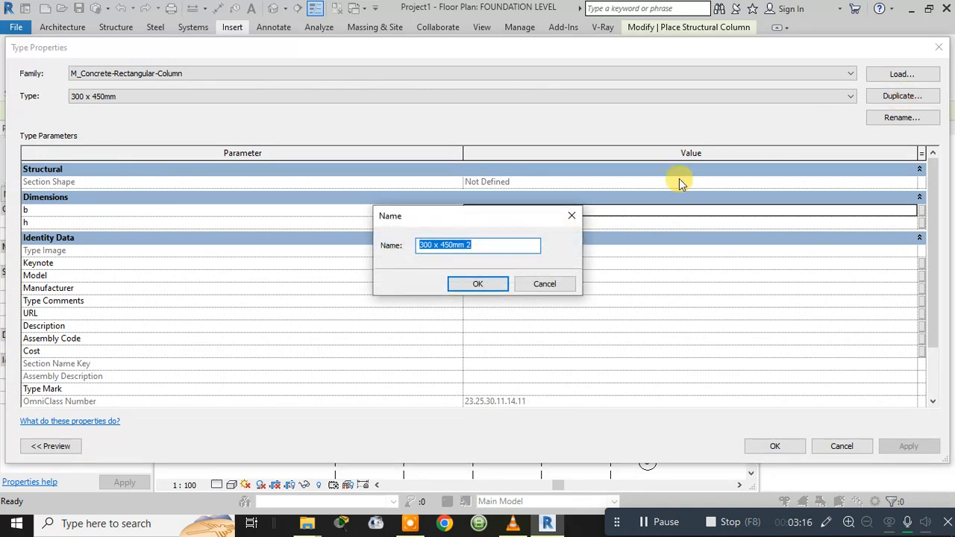
left_click(481, 245)
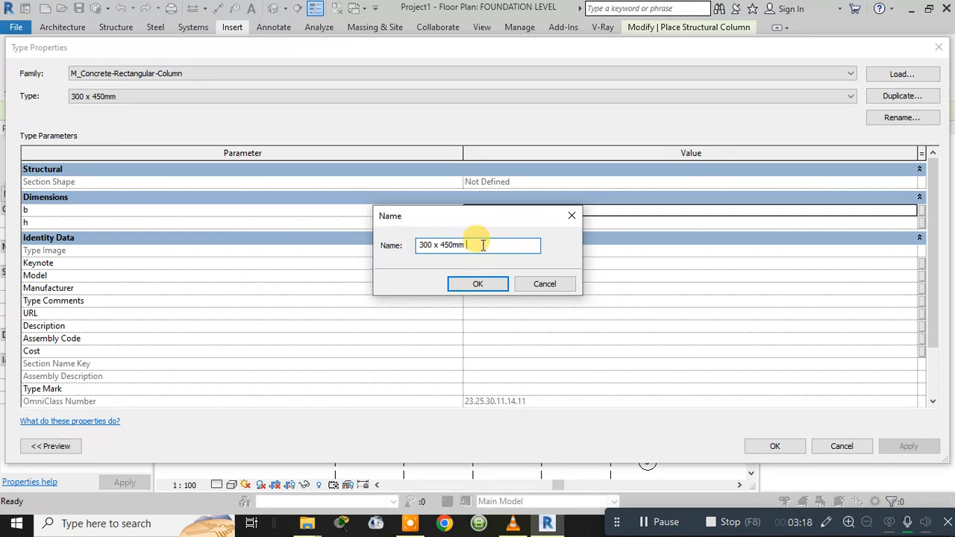
left_click(418, 246)
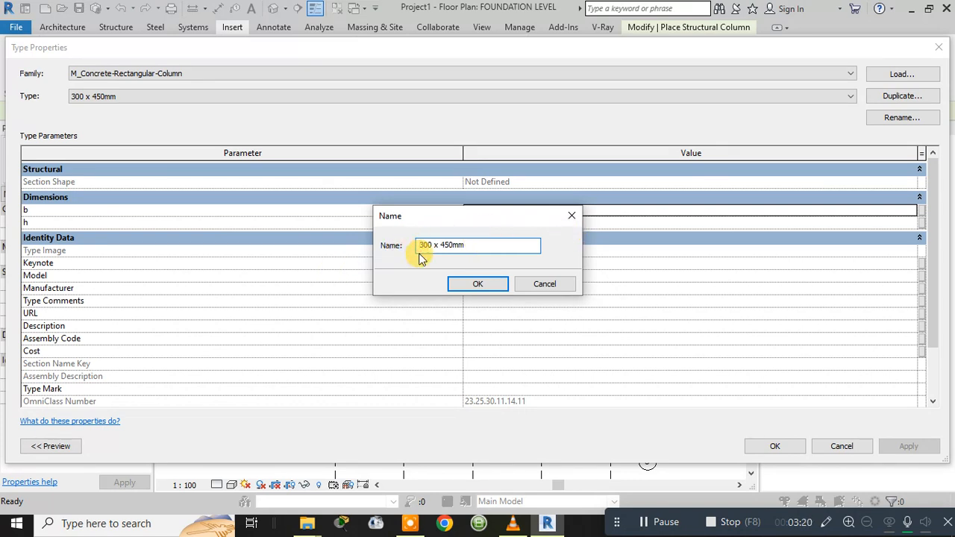
type("c1")
key("BackSpace")
key("BackSpace")
key("Caps_Lock")
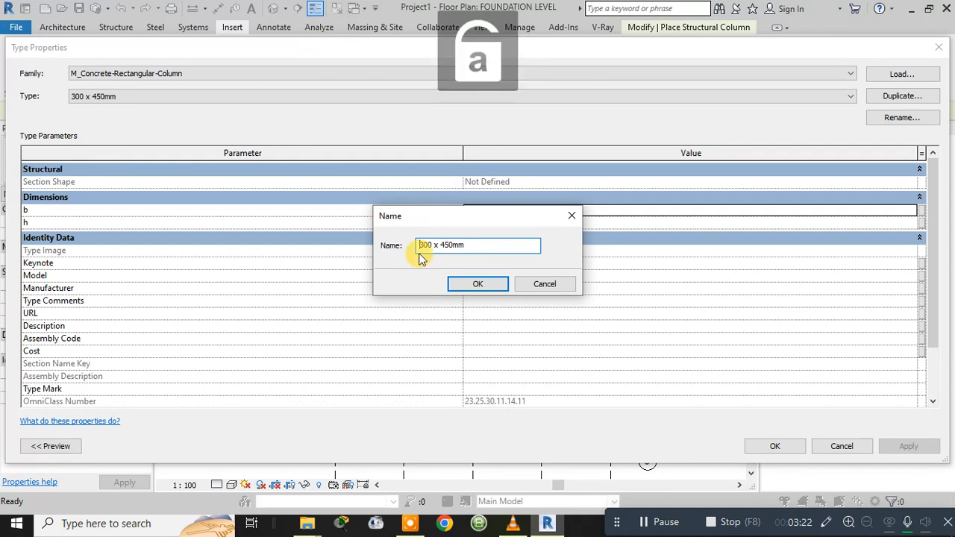
type("c")
key("BackSpace")
key("Caps_Lock")
type("C")
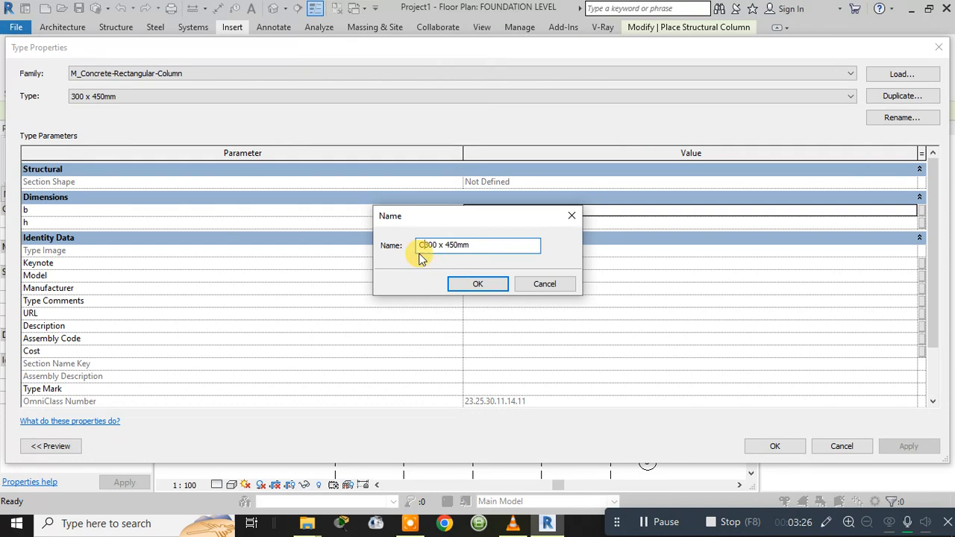
type("1 -")
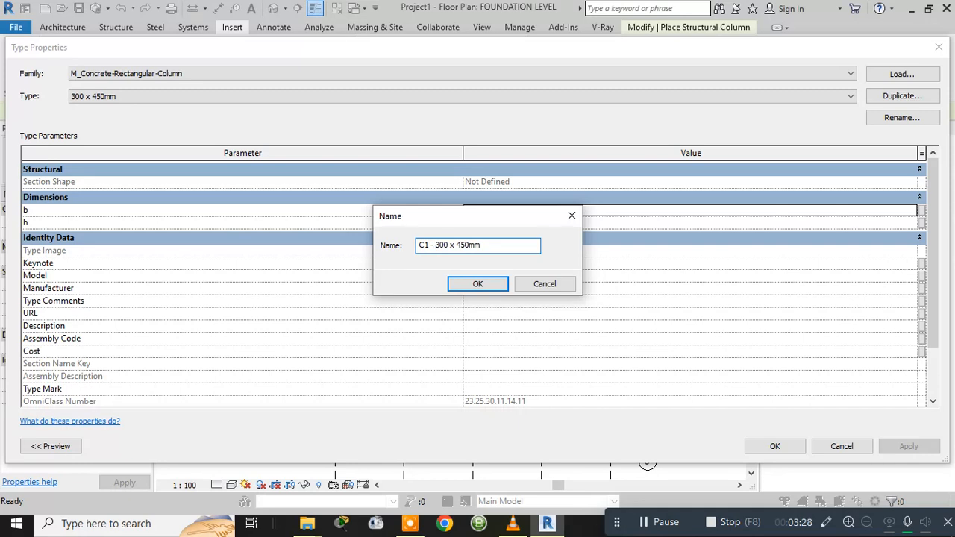
left_click(477, 285)
scroll(485, 306, "down", 1)
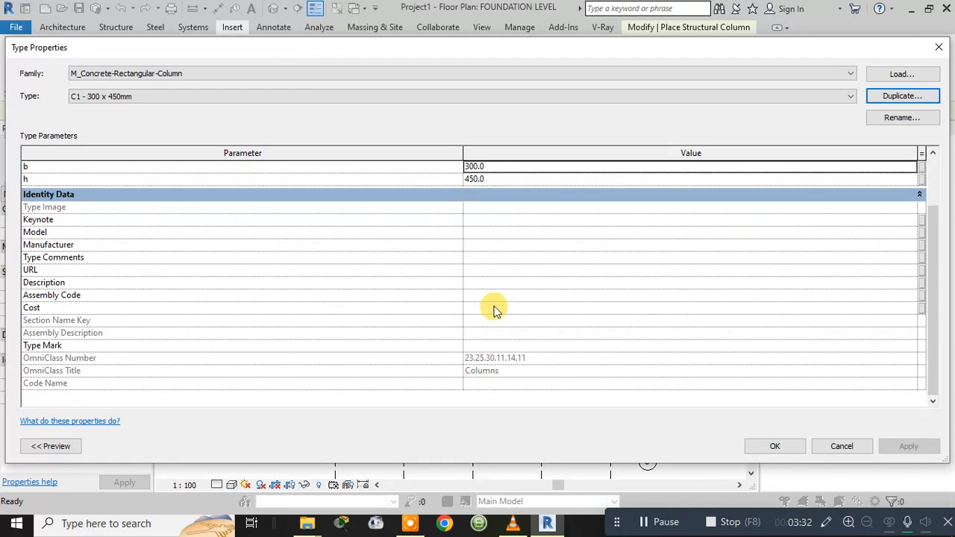
left_click(769, 446)
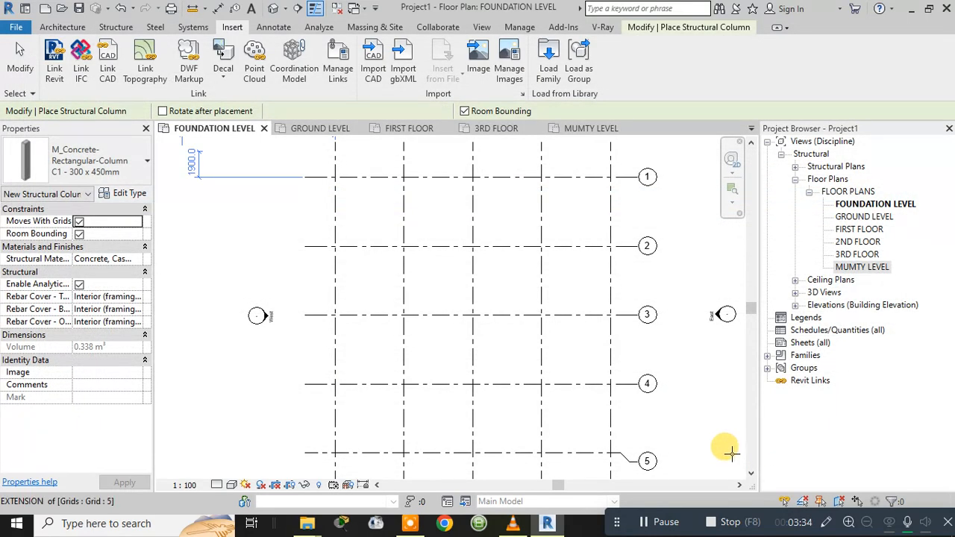
Duplicate the 450 x 600mm concrete rectangular column type under the name "C2 - 450 x 600mm".
left_click(146, 165)
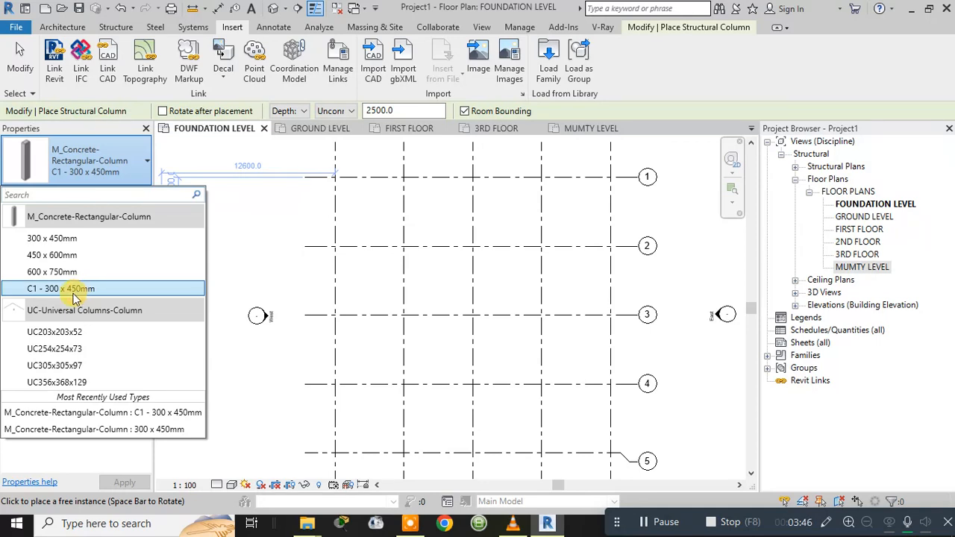
left_click(47, 256)
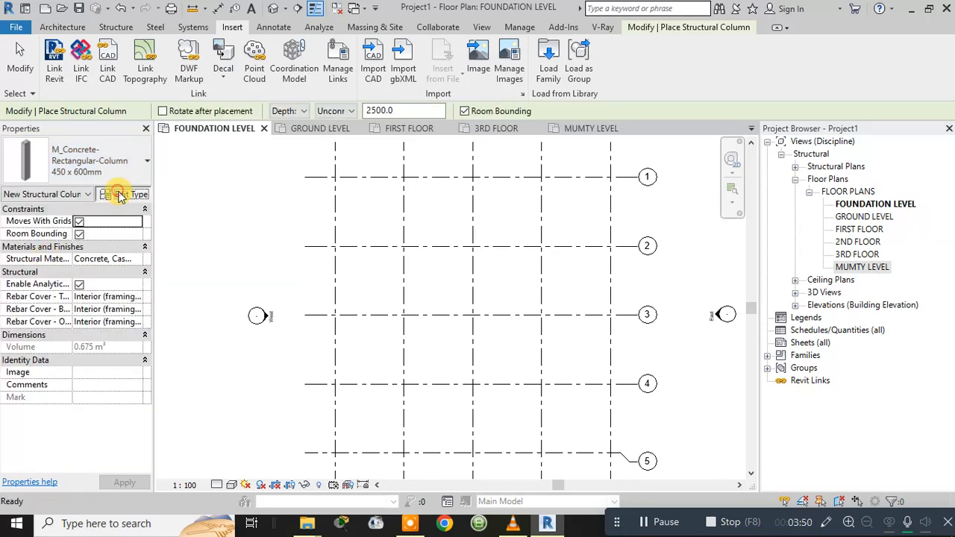
left_click(119, 192)
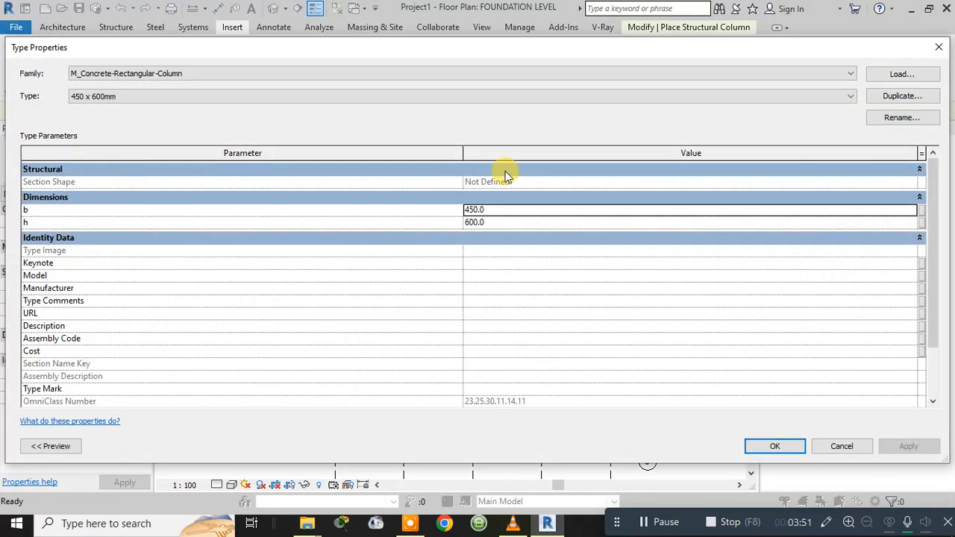
left_click(907, 97)
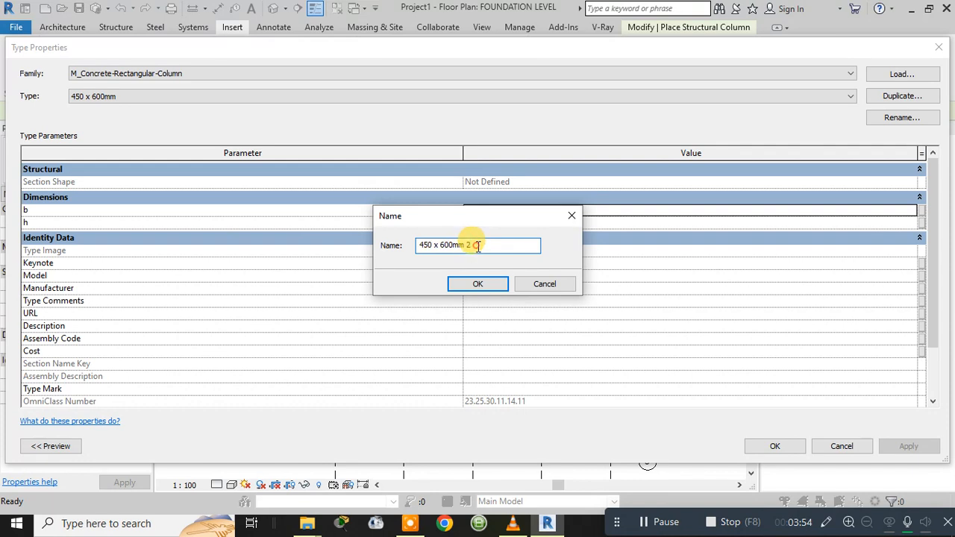
left_click(419, 245)
type("C2 -")
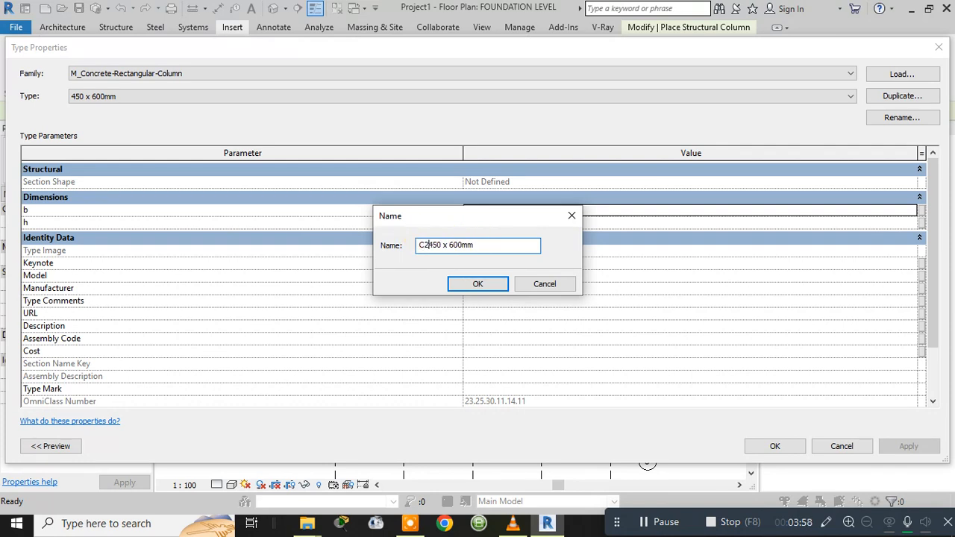
left_click(478, 284)
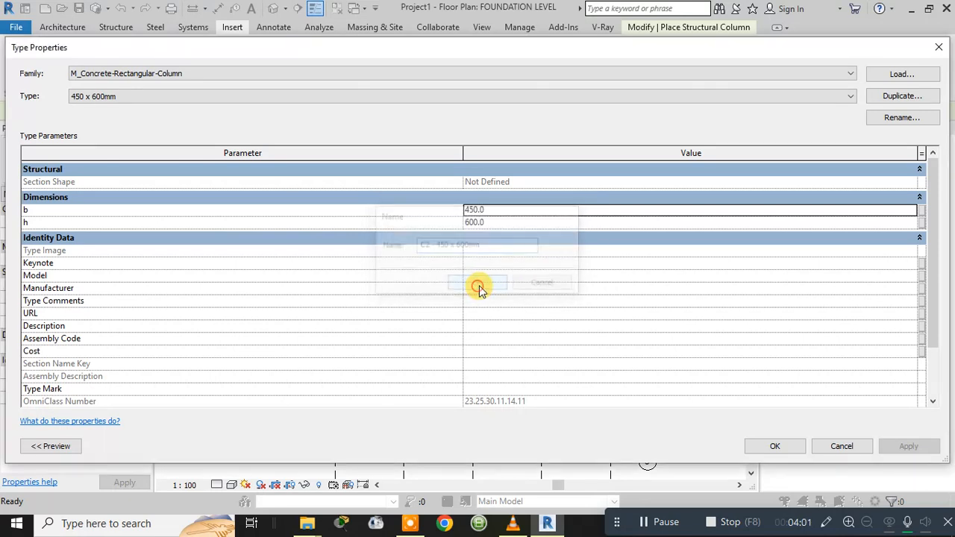
Set the C2 type's b dimension to 400 and rename the type "C2 - 400 x 600mm".
left_click(477, 211)
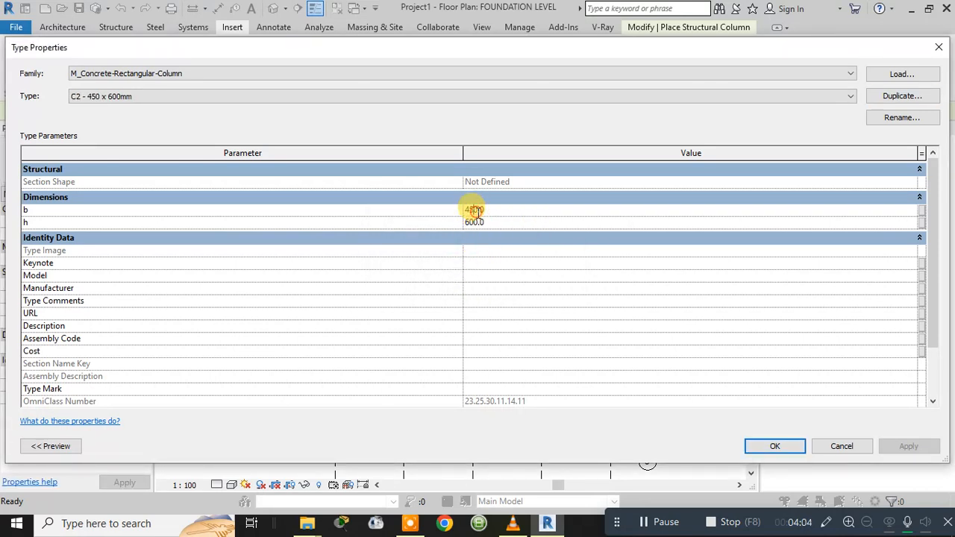
left_click_drag(476, 210, 453, 211)
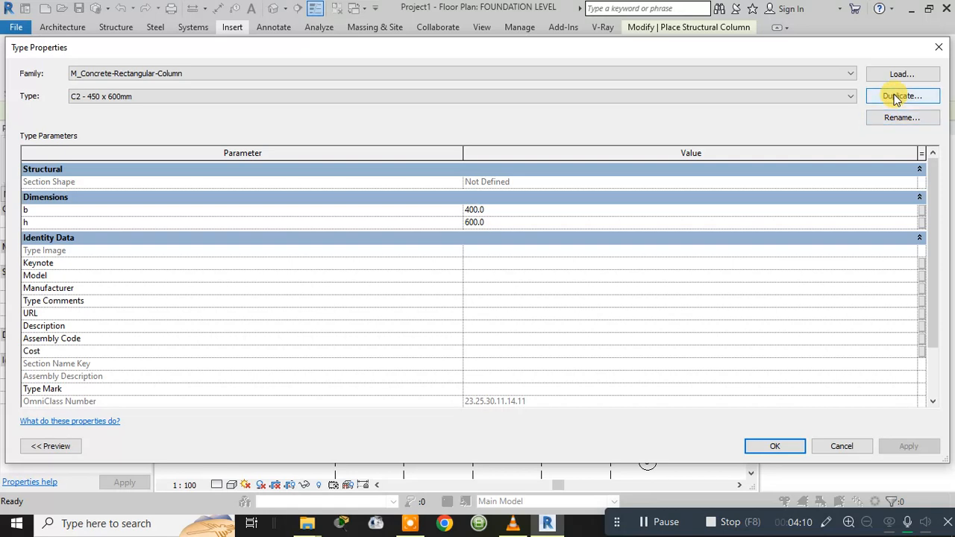
left_click(904, 117)
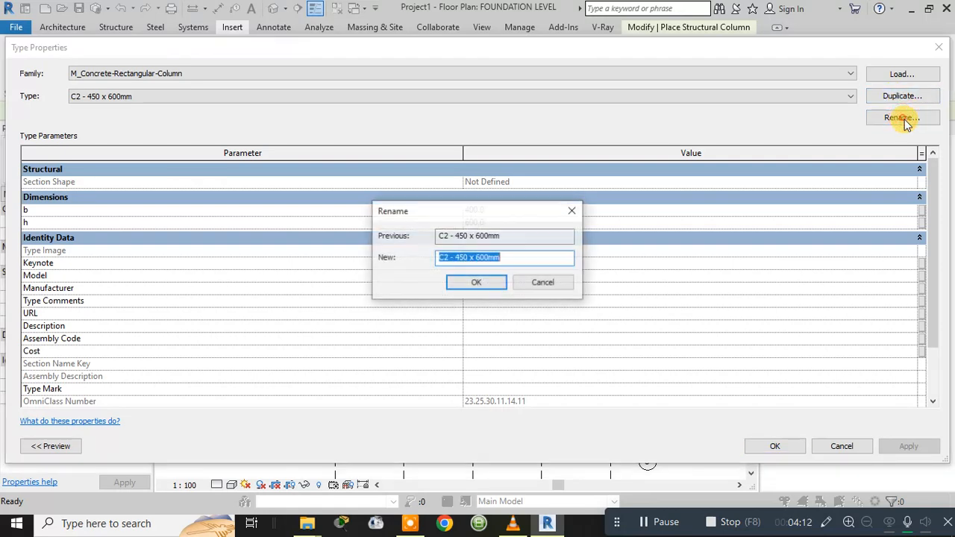
left_click(459, 257)
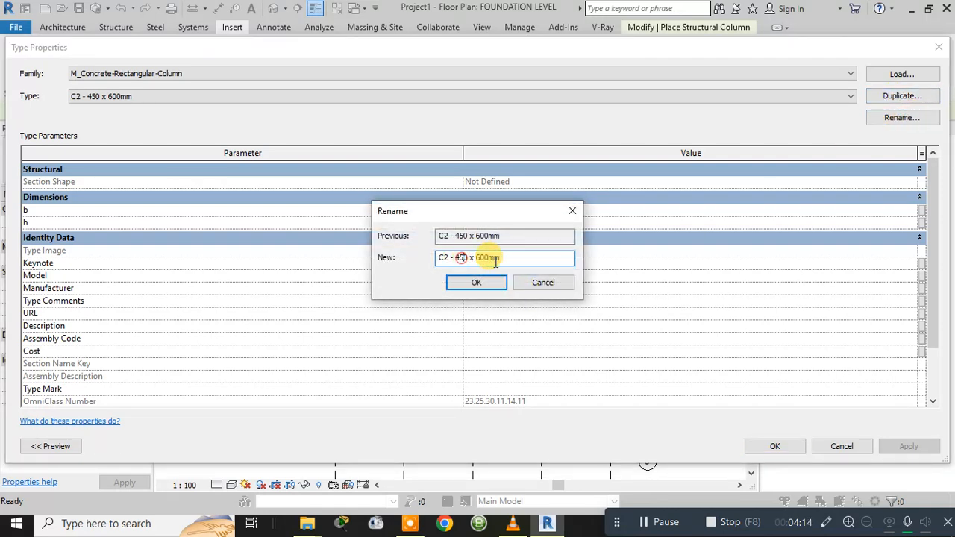
type("0")
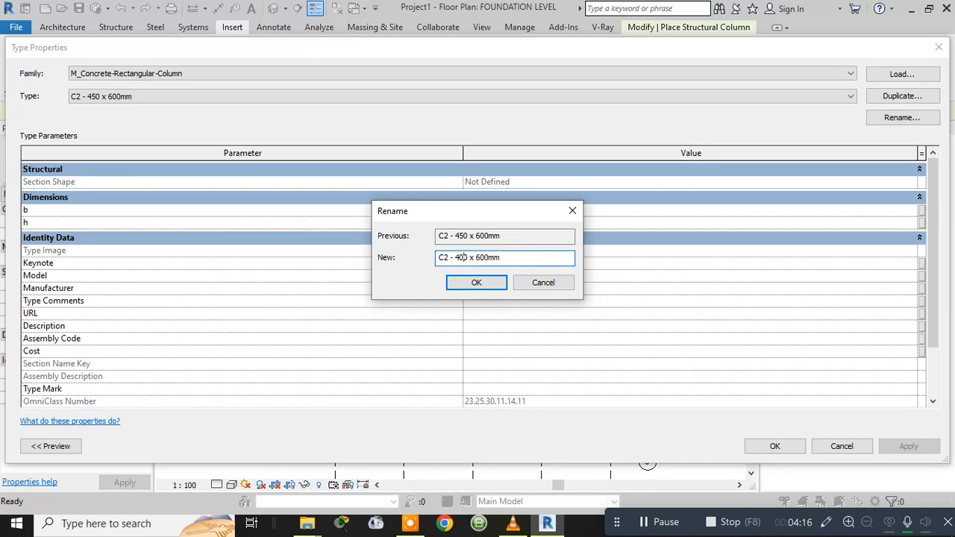
left_click(500, 287)
left_click(791, 446)
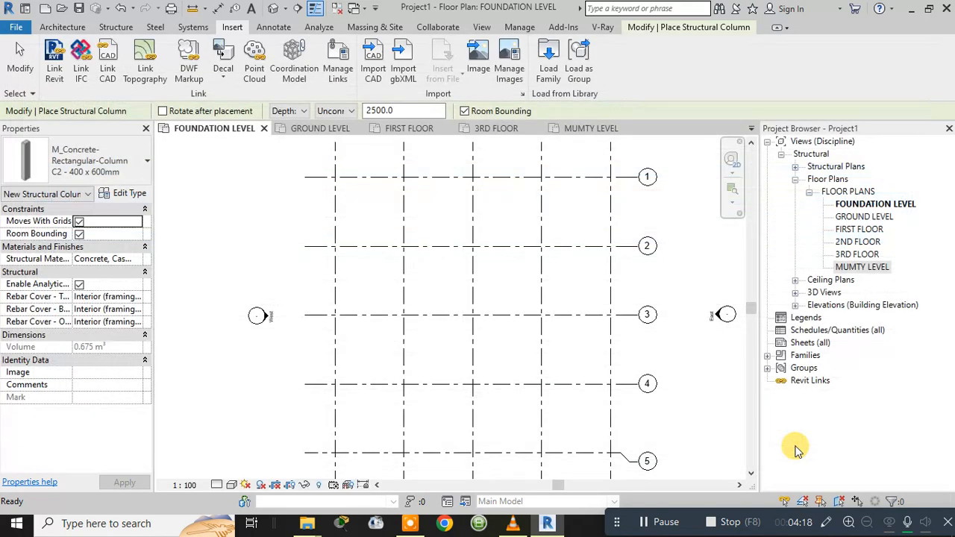
Choose the C1 - 300 x 450mm column type and try to set its placement depth to GROUND LEVEL.
left_click(108, 163)
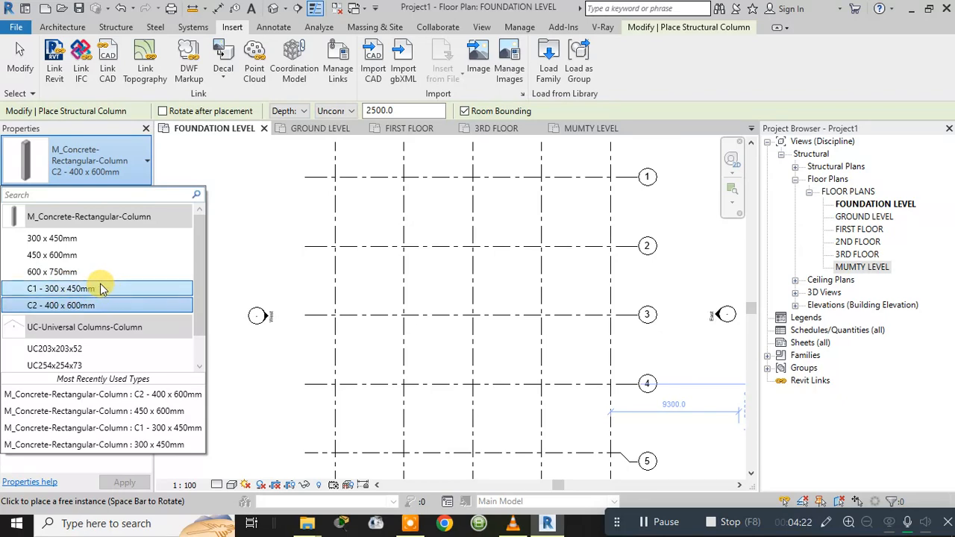
left_click(72, 290)
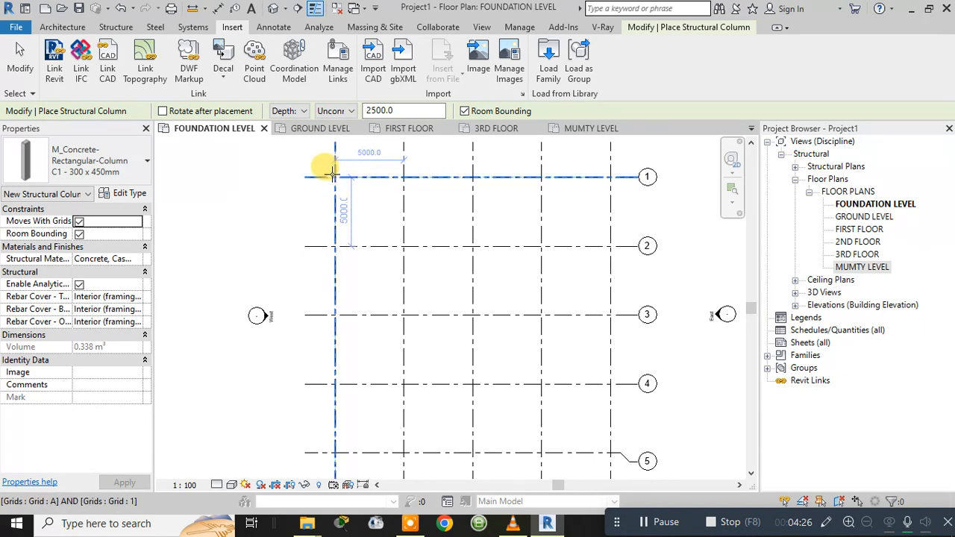
scroll(333, 177, "up", 3)
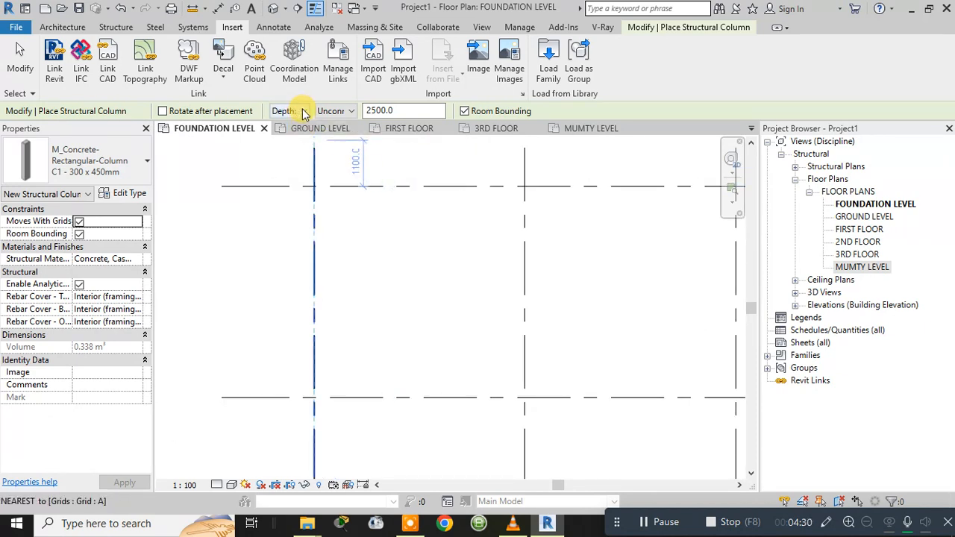
left_click(333, 112)
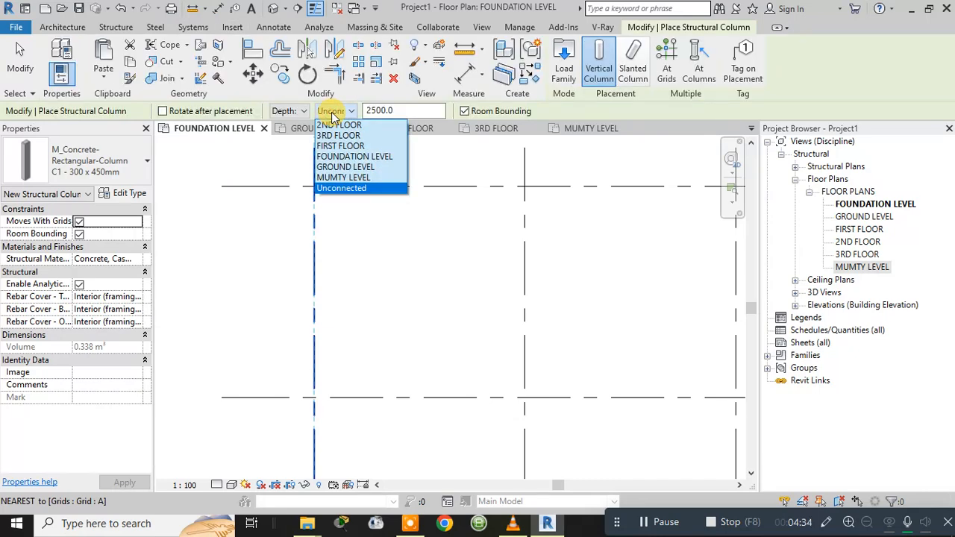
left_click(343, 167)
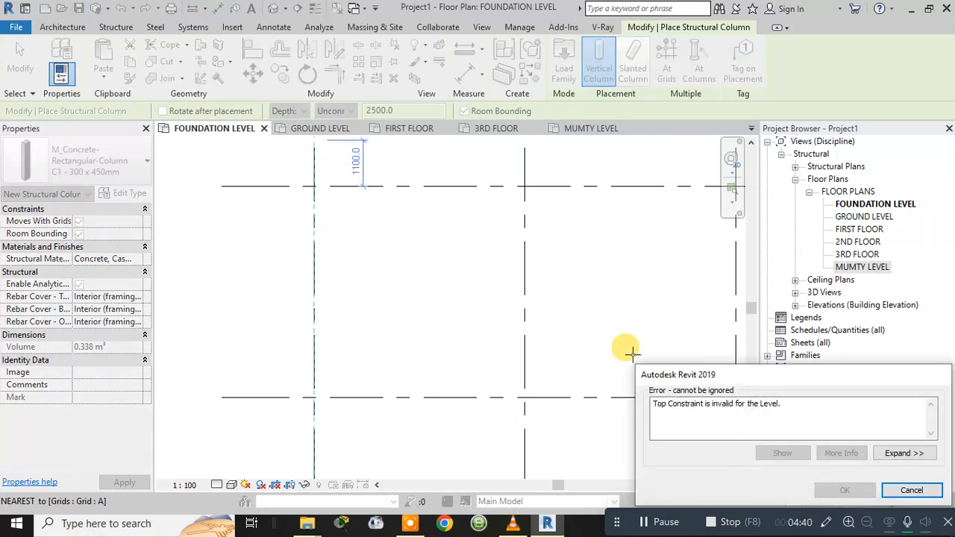
left_click(912, 491)
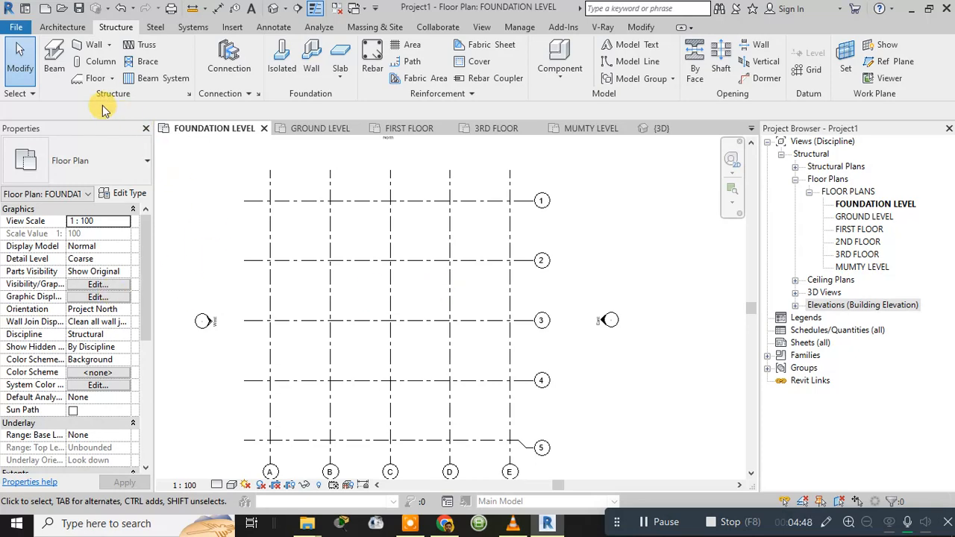
Start placing structural columns with the C1 - 300 x 450mm type.
left_click(100, 62)
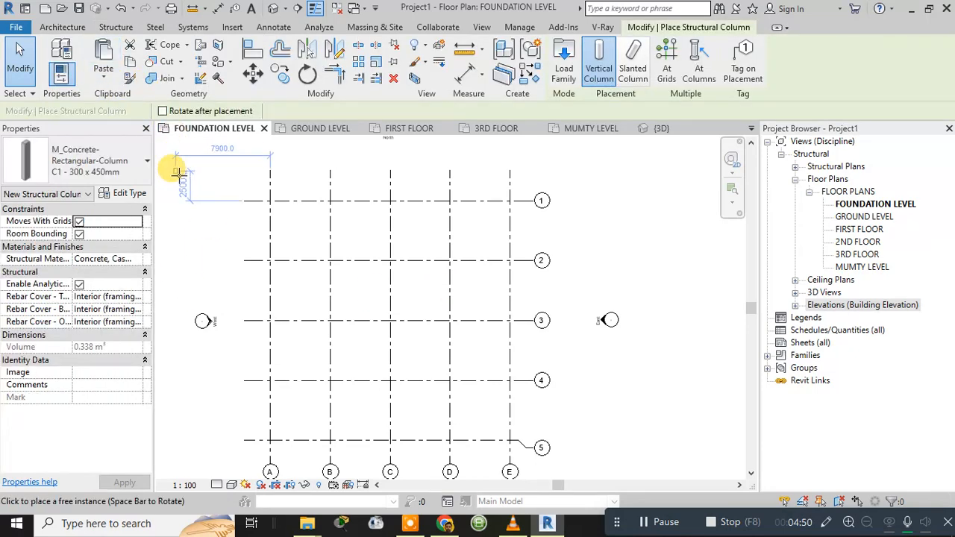
left_click(75, 169)
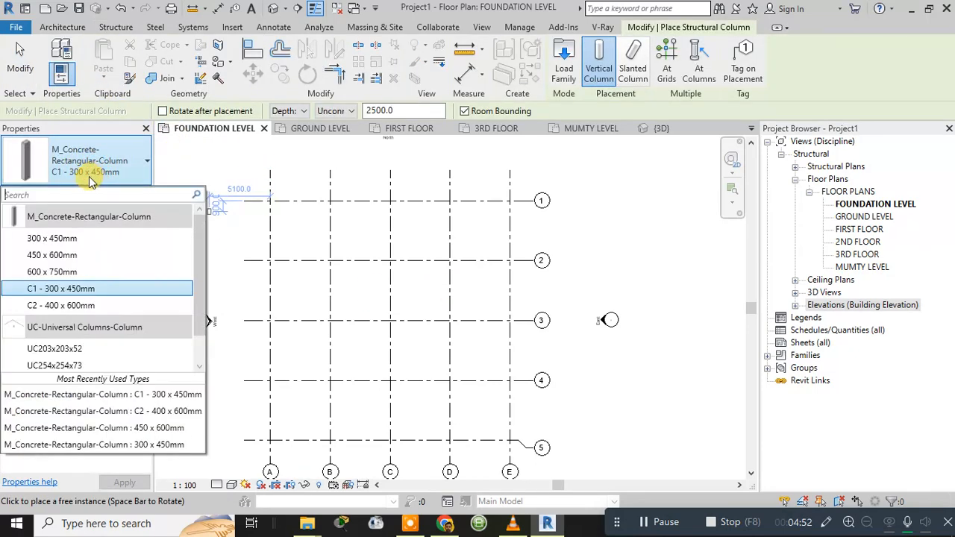
left_click(70, 291)
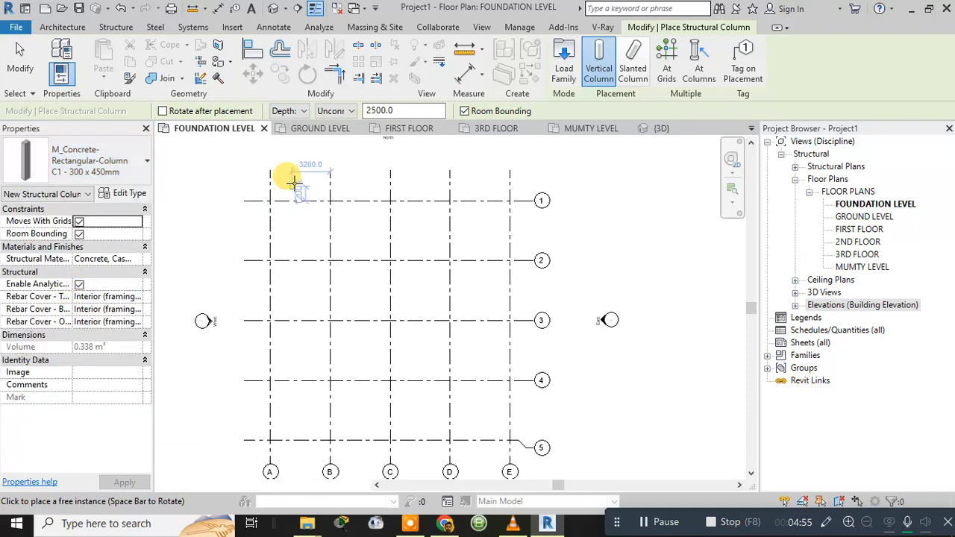
Try to set the column's placement depth to MUMTY LEVEL.
scroll(277, 196, "up", 3)
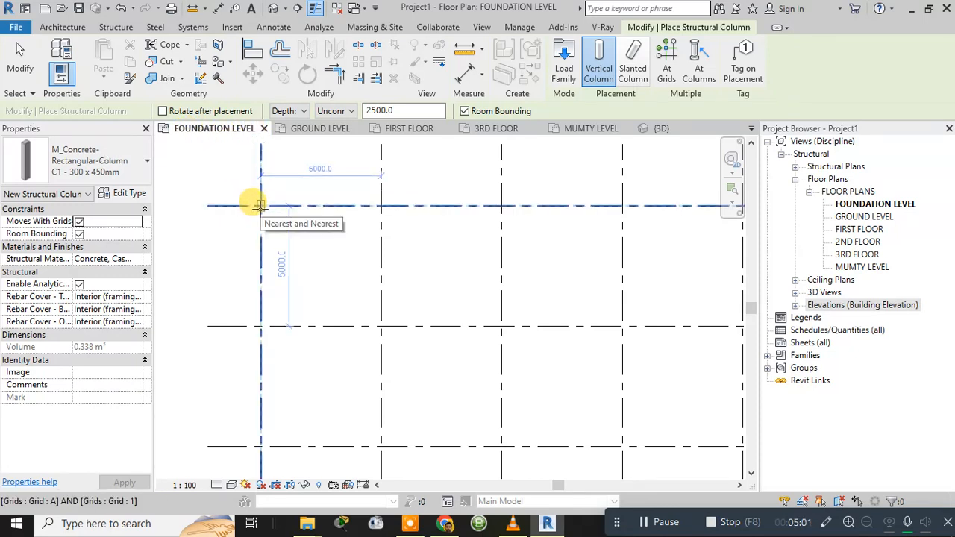
left_click(345, 110)
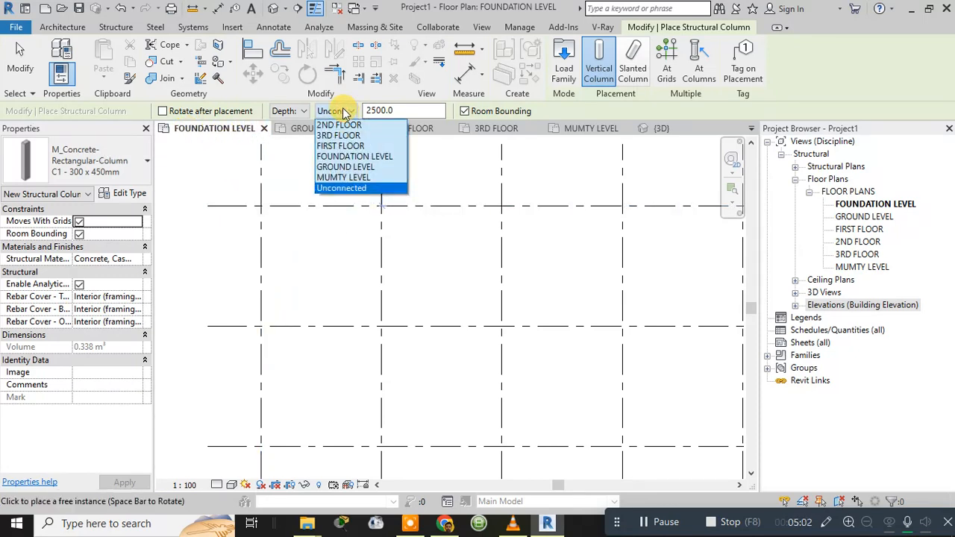
left_click(355, 181)
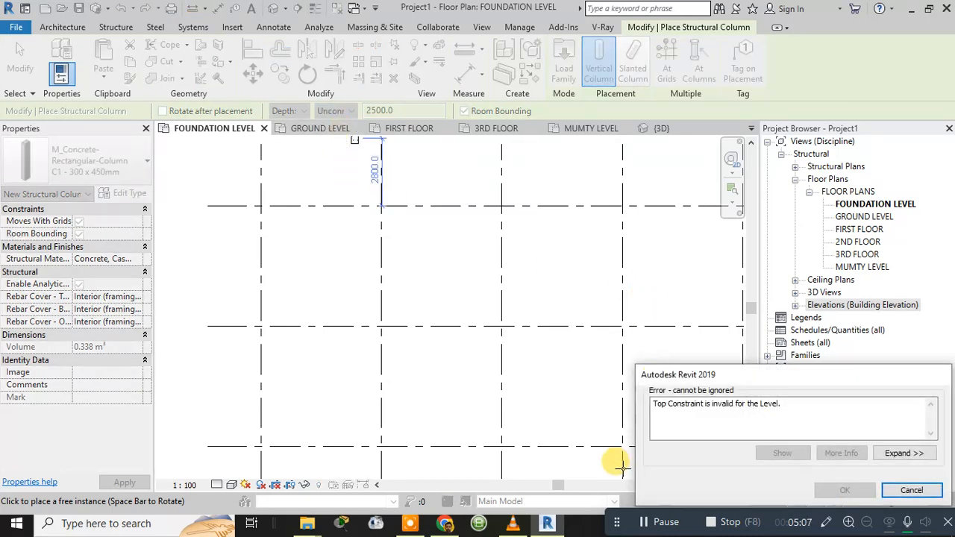
left_click(910, 491)
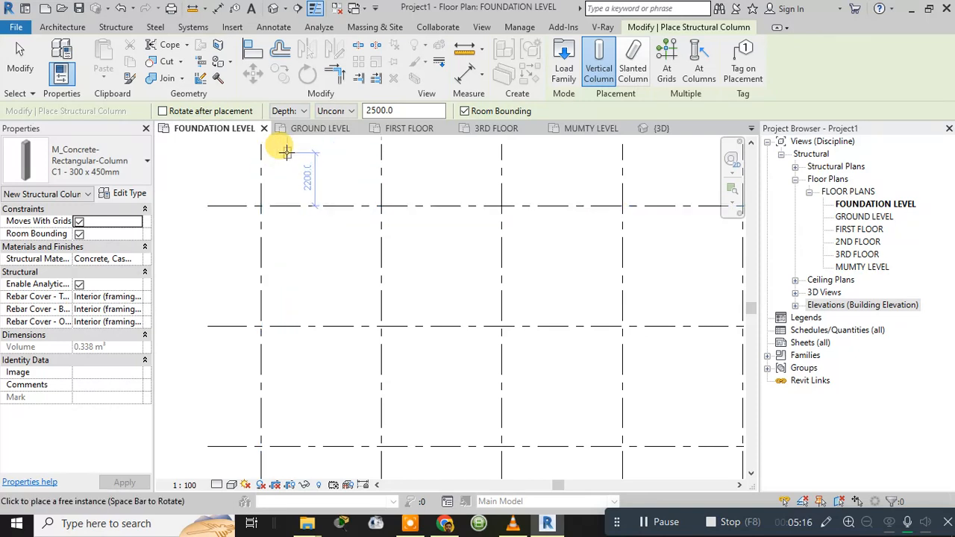
Place one vertical C1 column at the intersection of grids A and 1 with an unconnected depth of 1.0.
double_click(416, 109)
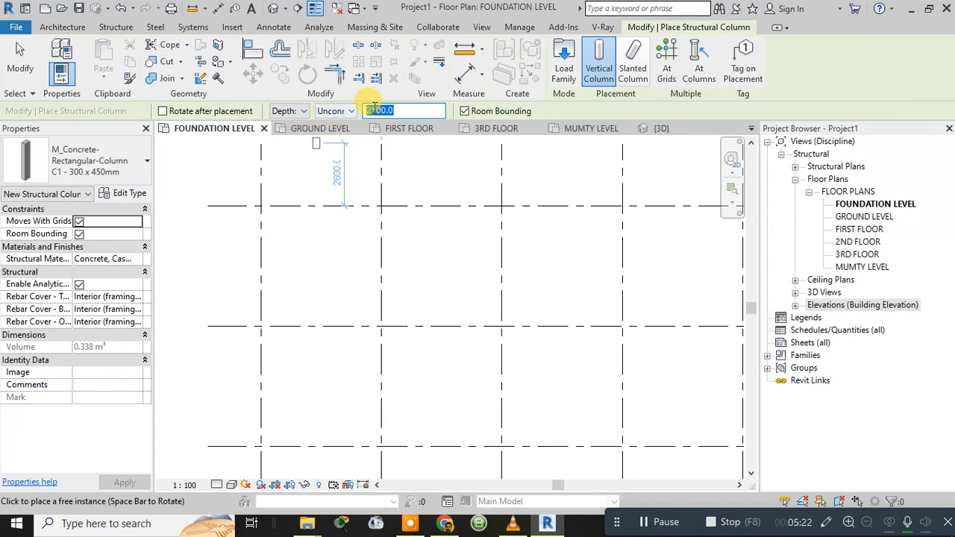
type("1")
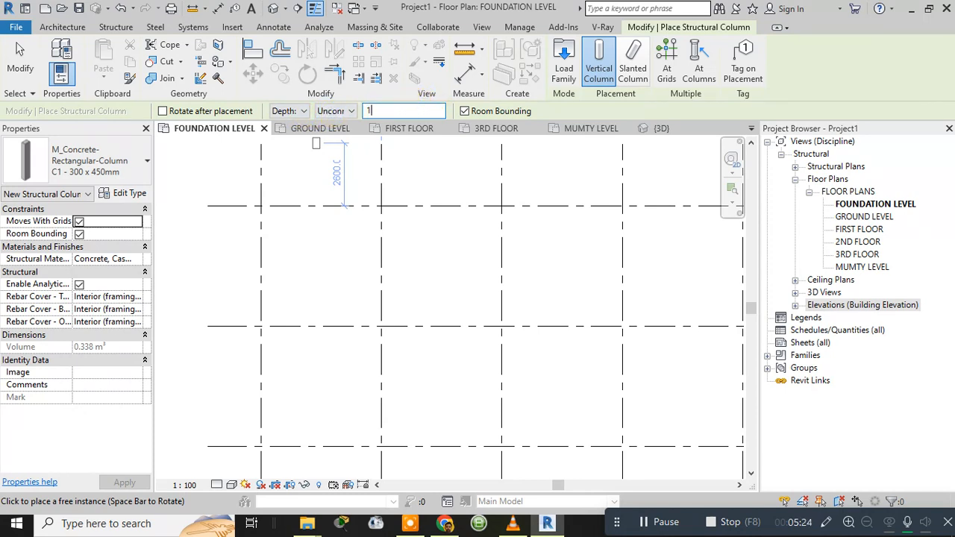
type(".0")
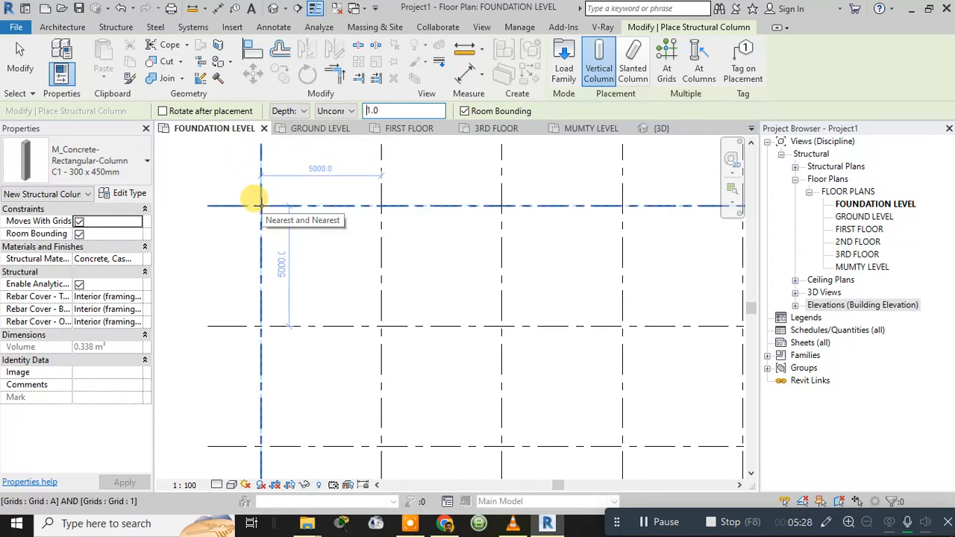
left_click(589, 70)
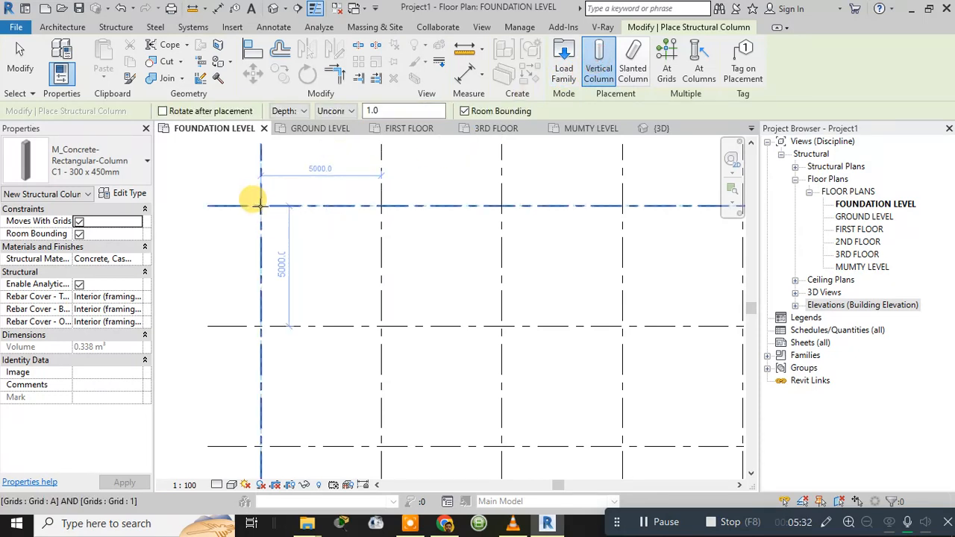
scroll(261, 201, "up", 3)
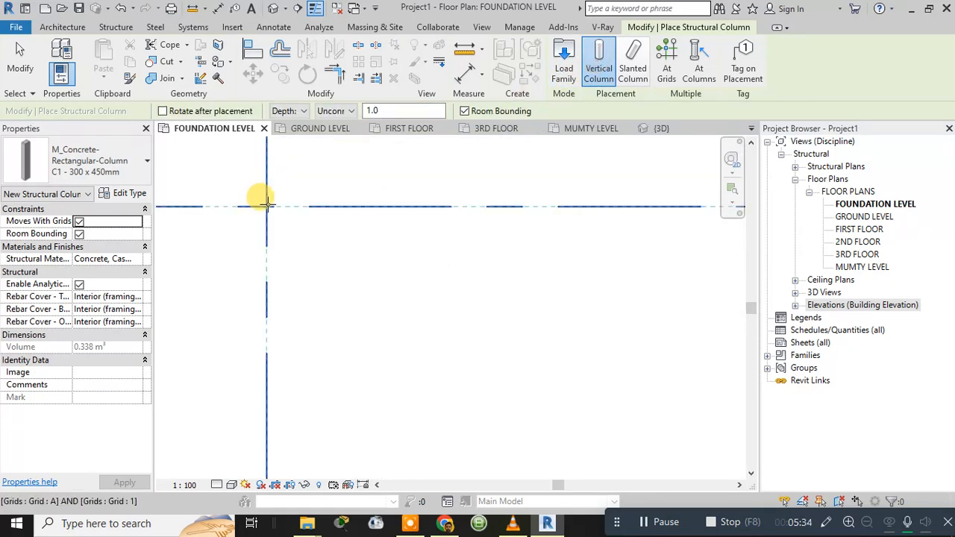
left_click(263, 203)
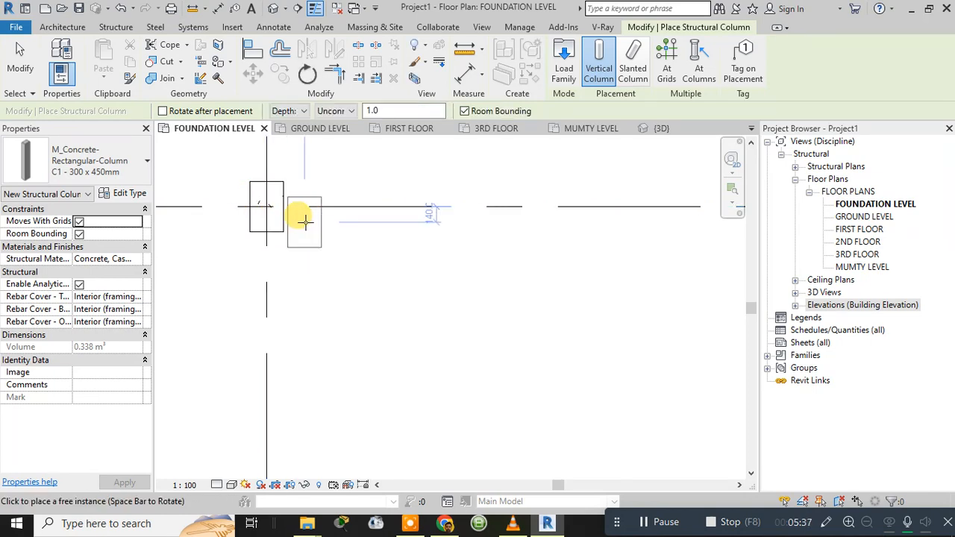
scroll(310, 213, "down", 2)
key("Escape")
key("Escape")
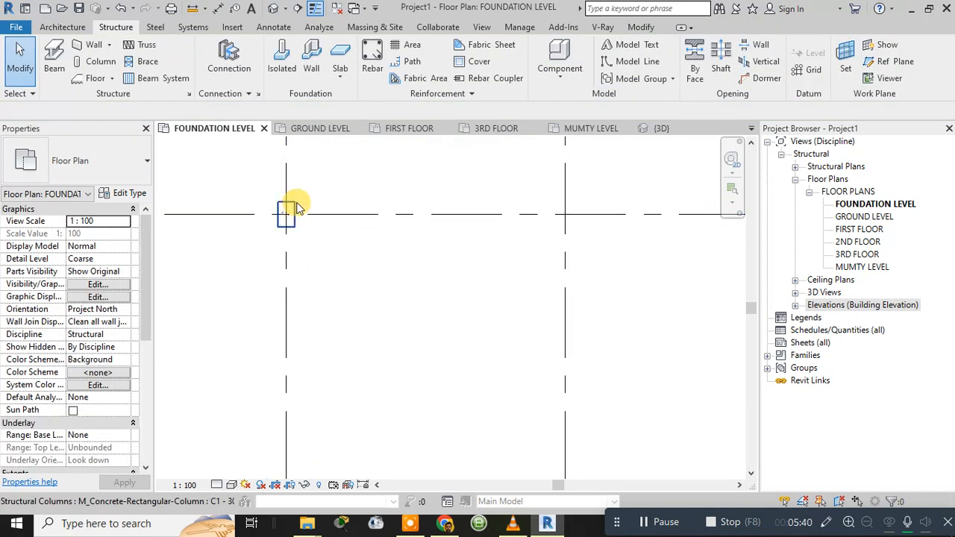
Select the C1 column at grids A and 1 and try to set its base offset to 0.
scroll(457, 233, "down", 2)
middle_click_drag(432, 263, 353, 278)
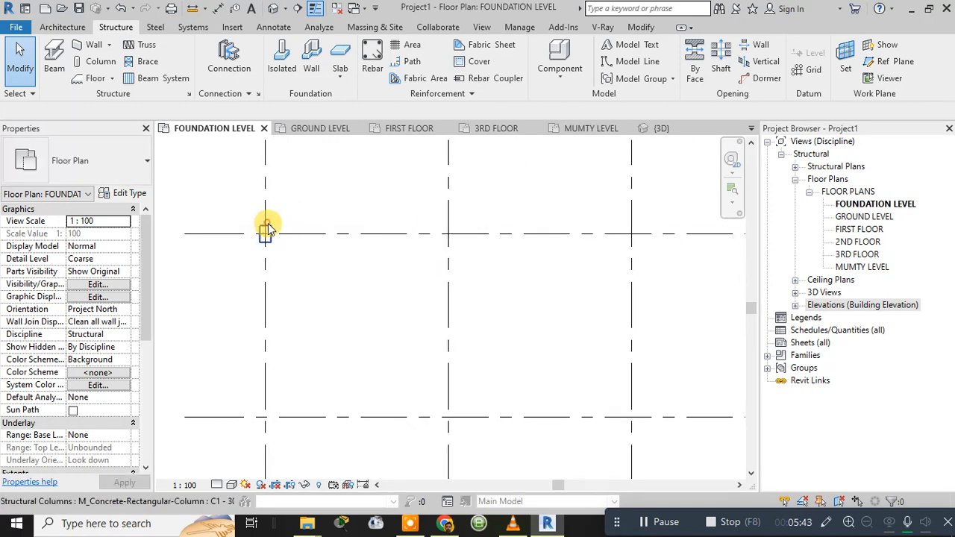
left_click(266, 227)
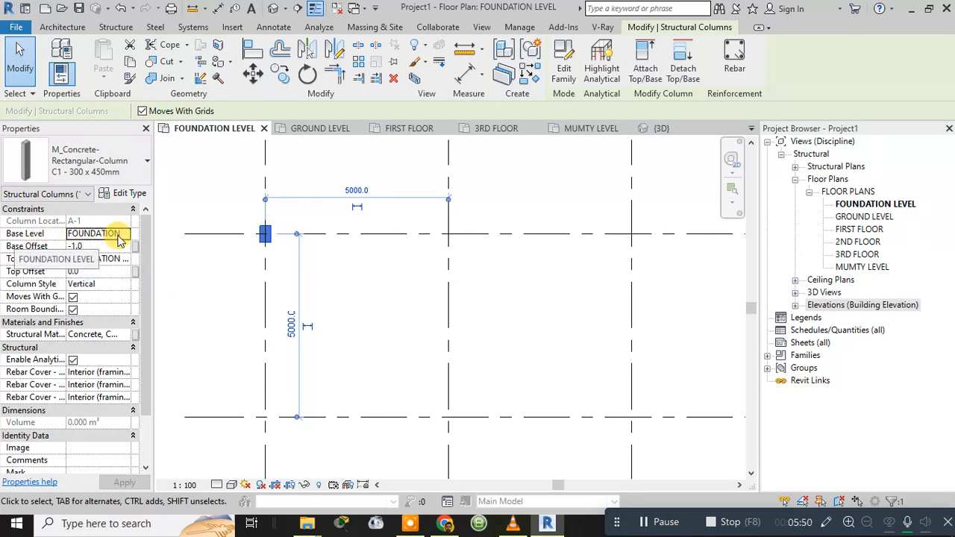
left_click(94, 248)
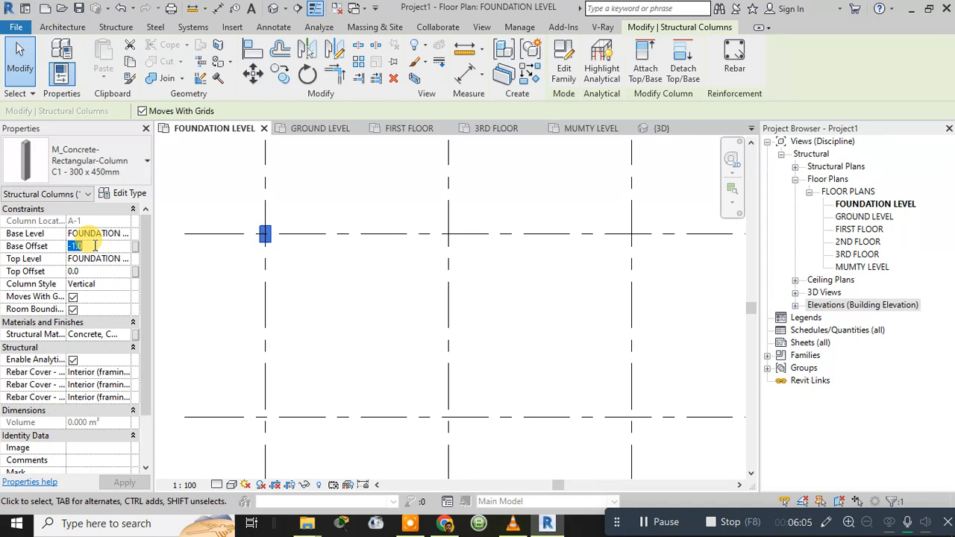
type("0")
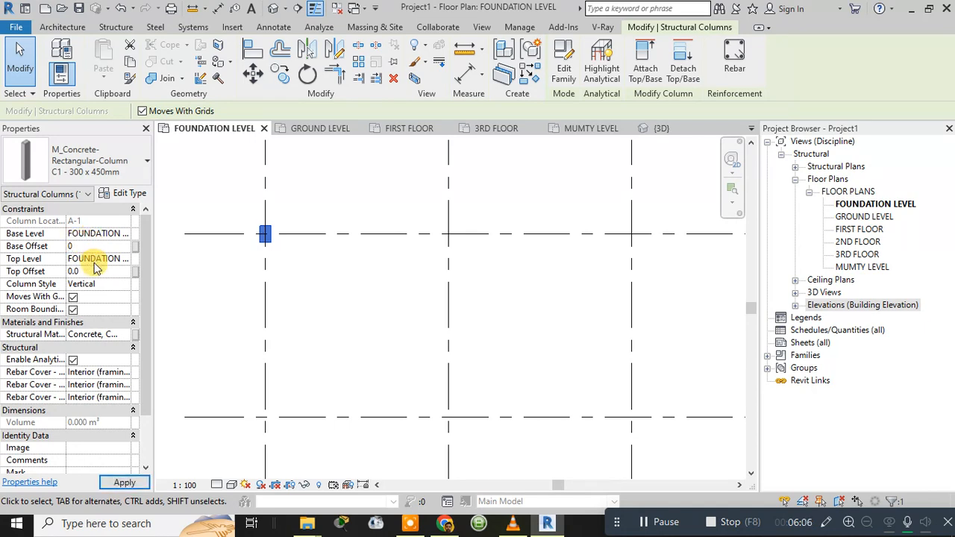
left_click(101, 263)
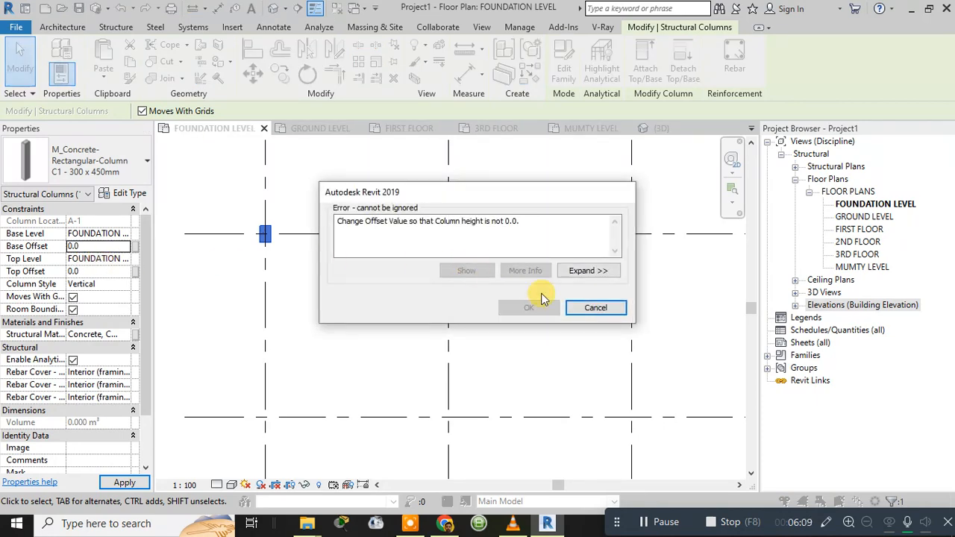
left_click(595, 307)
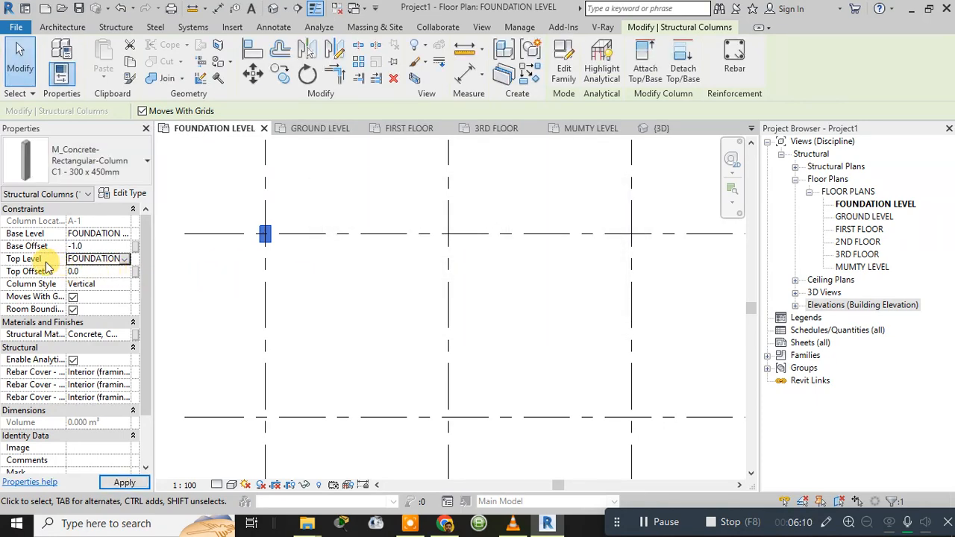
Set the selected column's top level to MUMTY LEVEL and apply the change.
left_click(124, 259)
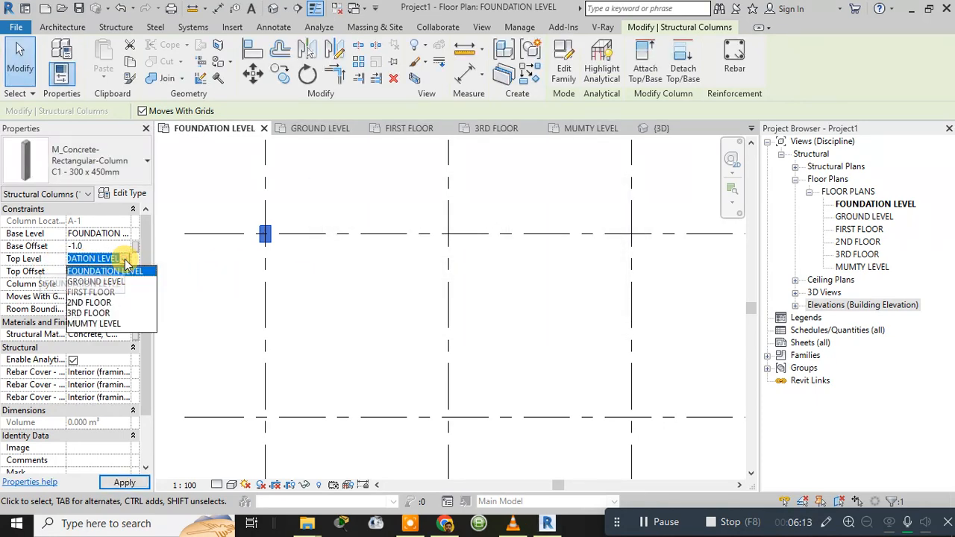
left_click(104, 325)
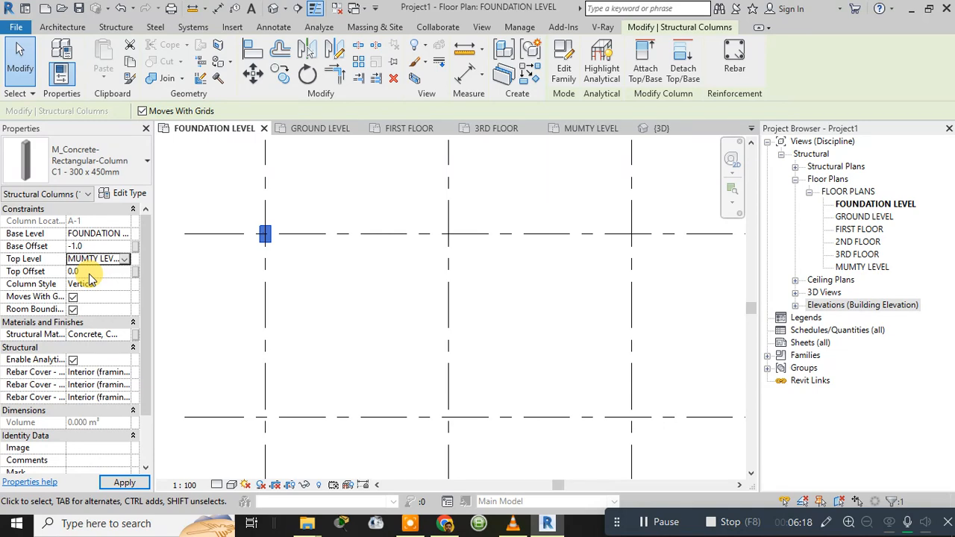
left_click(125, 483)
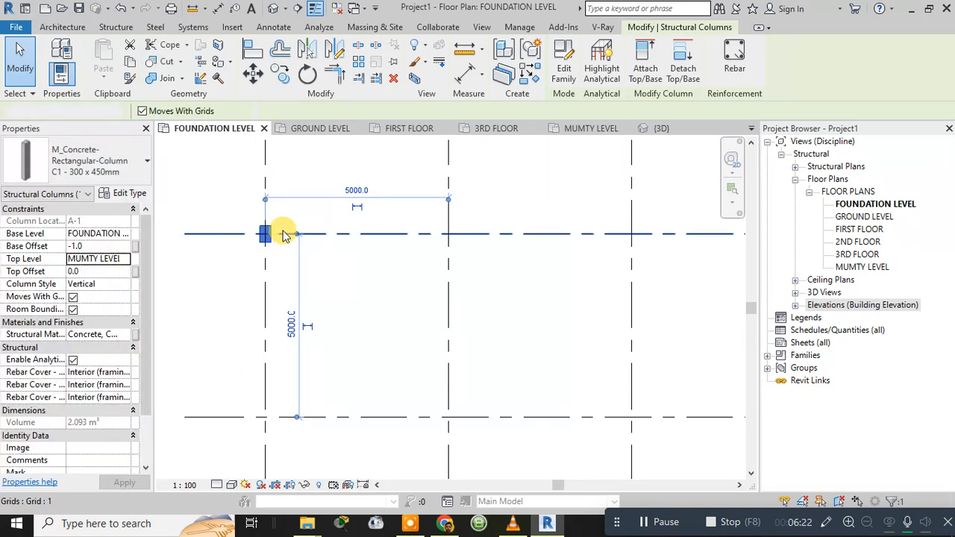
key("Escape")
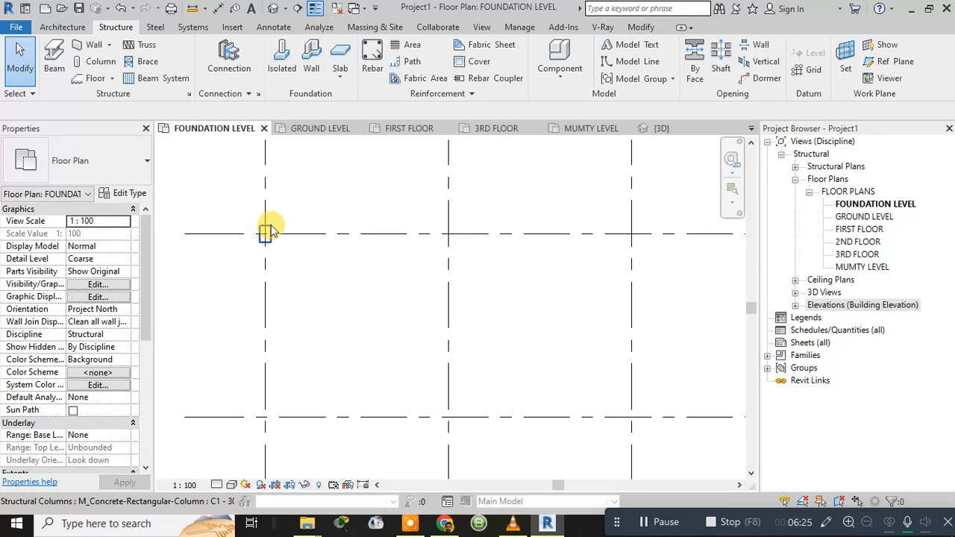
Set the base offset of the column at grids A and 1 to 0.
left_click(267, 231)
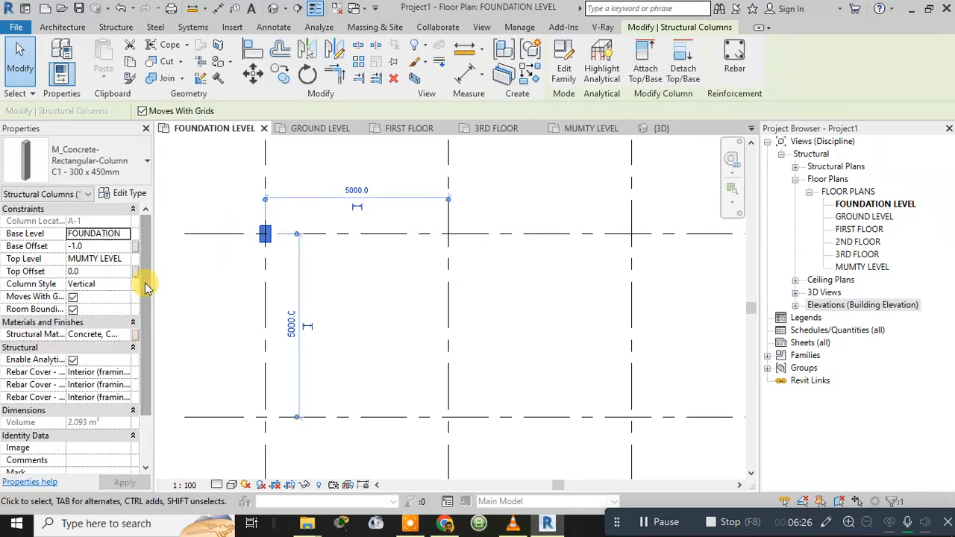
left_click(91, 247)
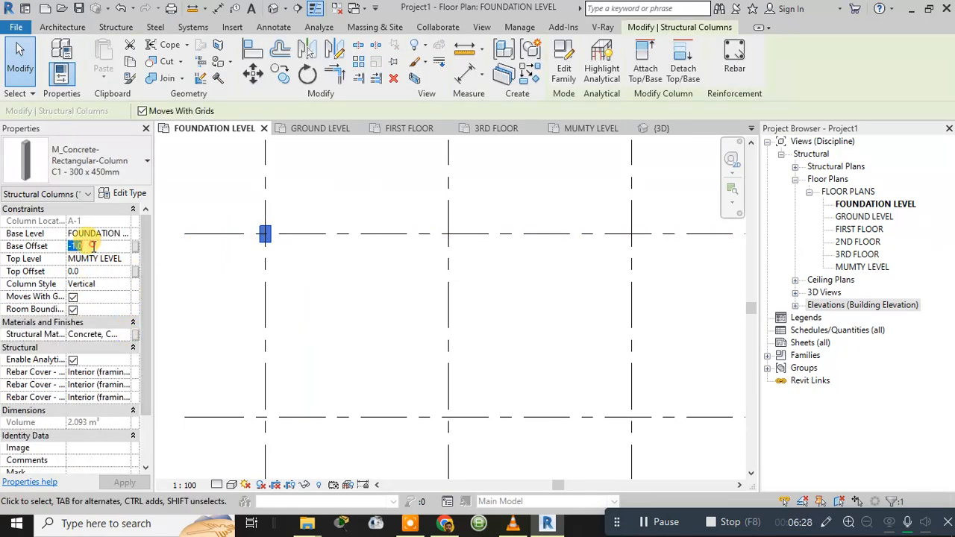
left_click_drag(75, 247, 23, 254)
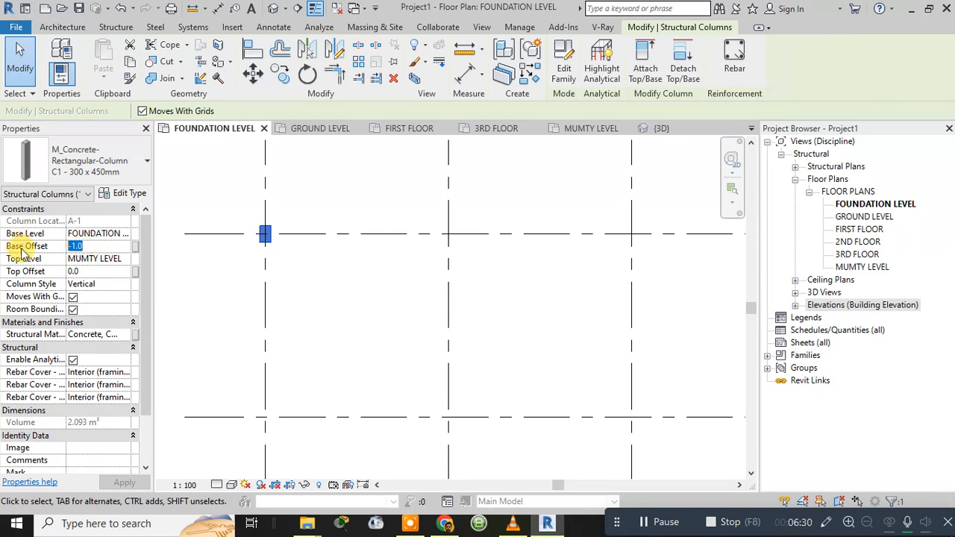
left_click(134, 485)
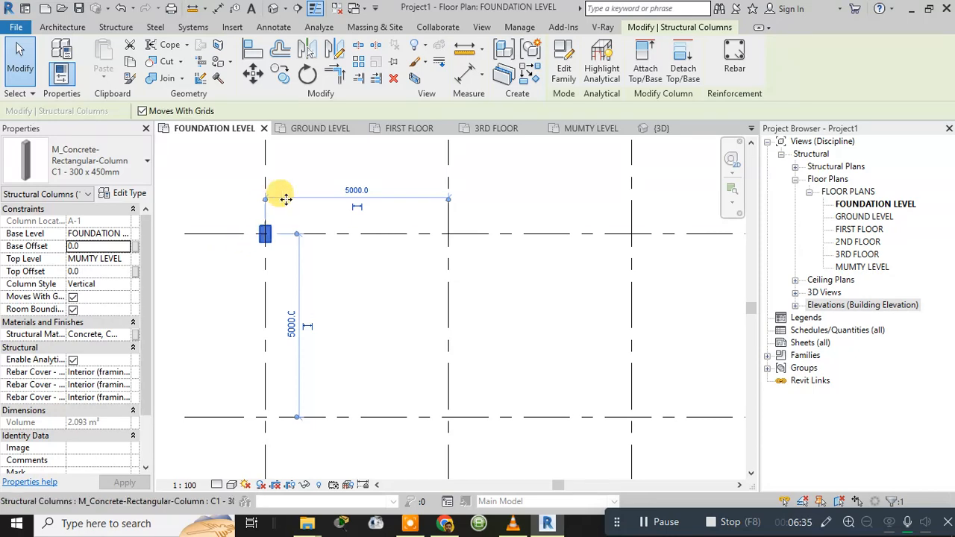
left_click(290, 203)
left_click(267, 225)
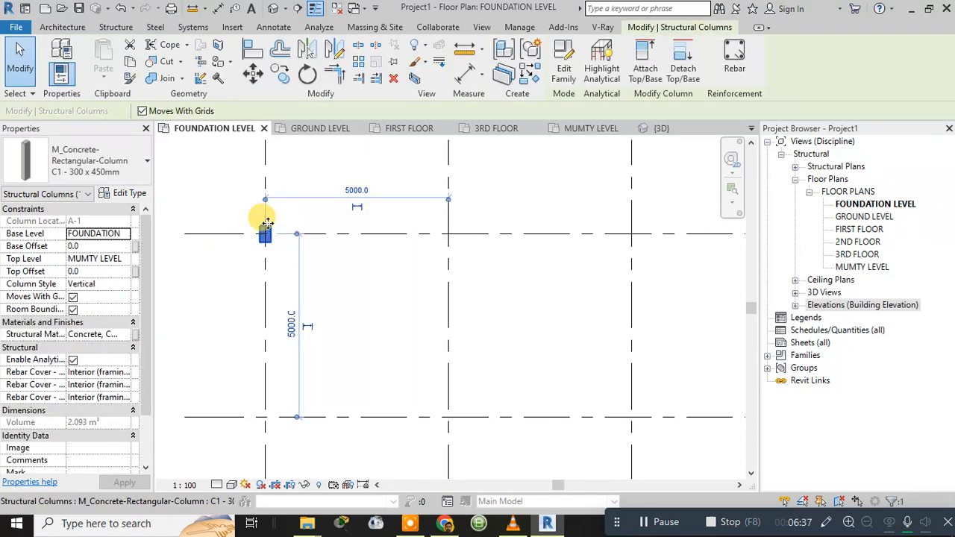
left_click(247, 269)
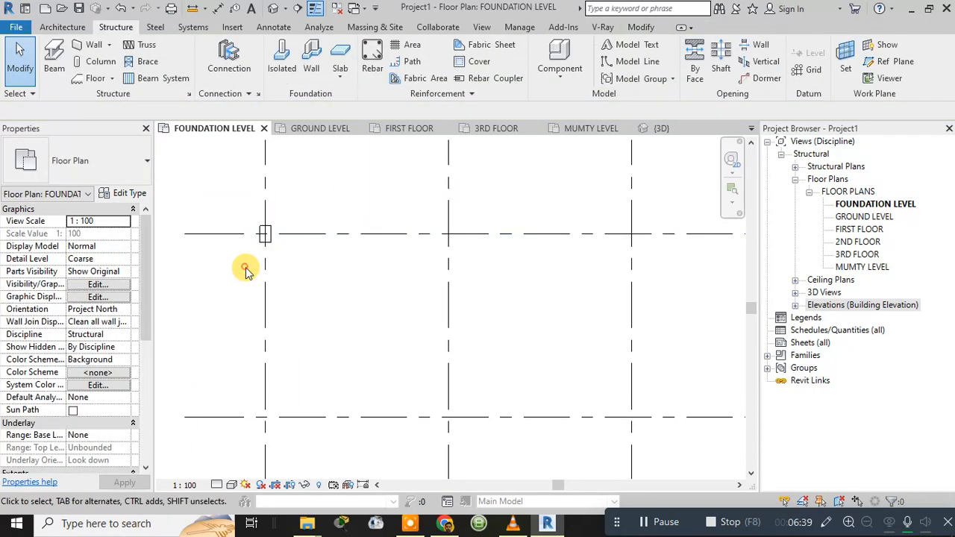
Examine the column in the 3D view and check its base against FOUNDATION LEVEL in the North elevation.
left_click(661, 128)
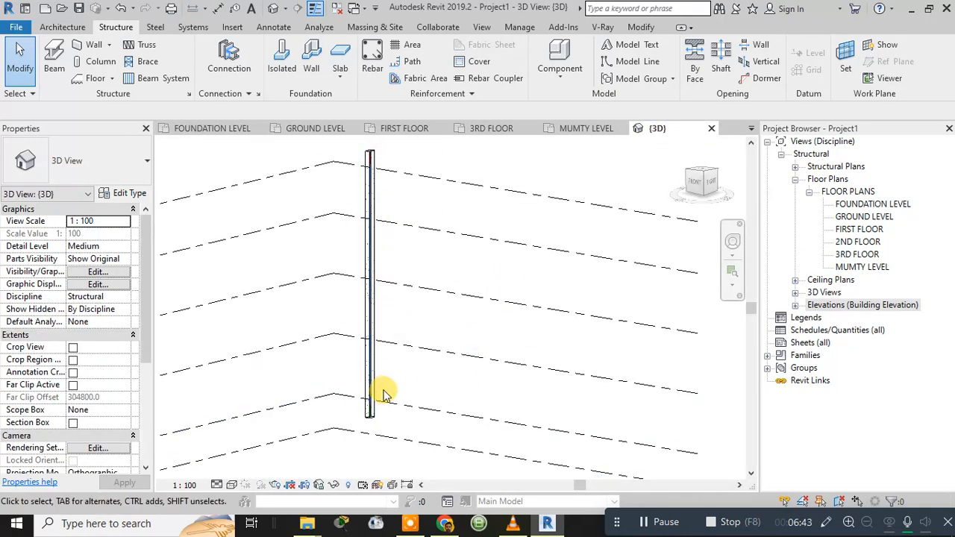
middle_click_drag(384, 388, 401, 320)
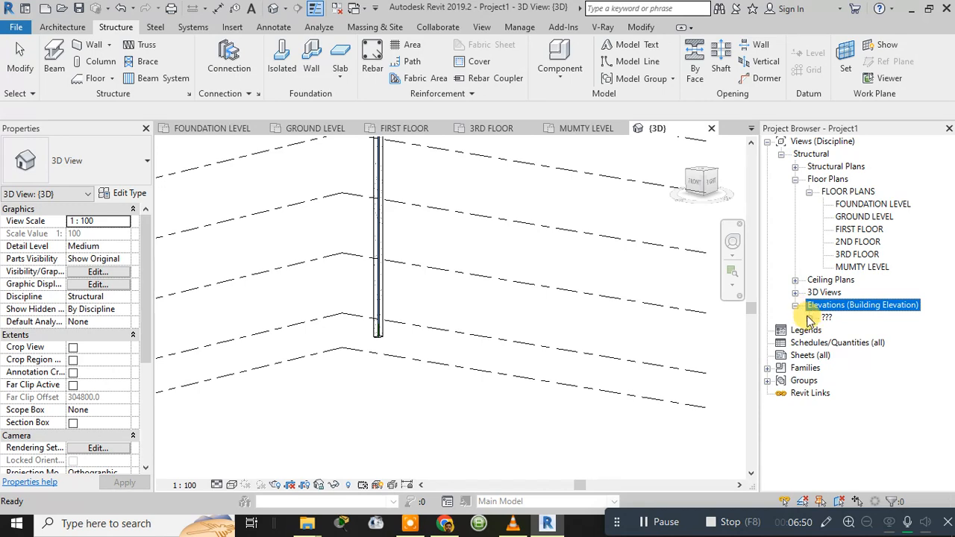
left_click(809, 318)
double_click(845, 344)
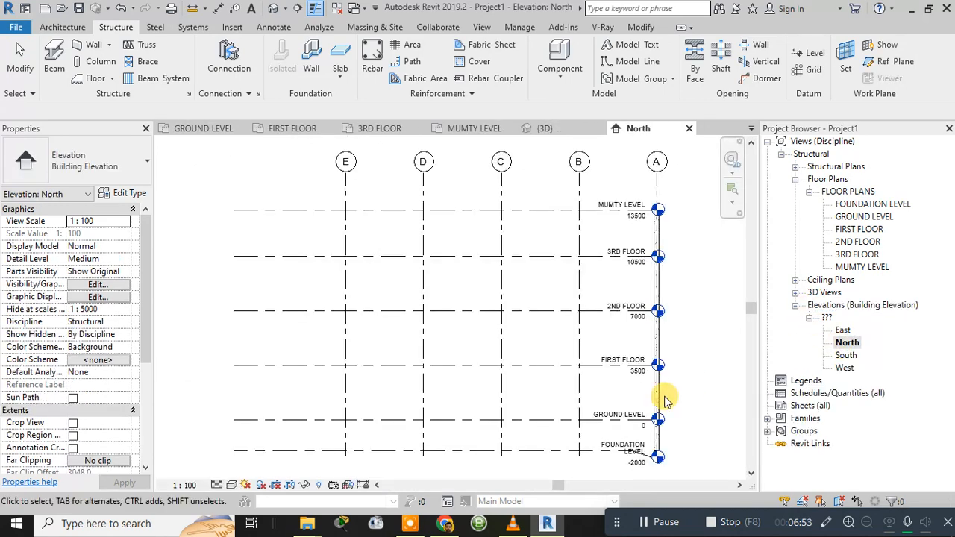
scroll(665, 391, "up", 2)
middle_click_drag(677, 420, 585, 274)
scroll(586, 275, "up", 5)
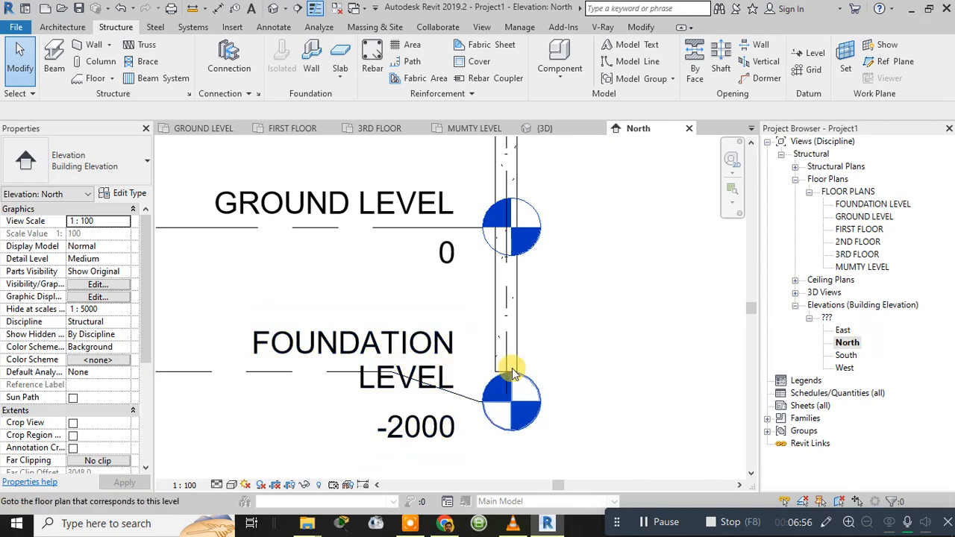
Check the column's top against MUMTY LEVEL and its full height across the floors in the North elevation.
scroll(511, 390, "down", 3)
middle_click_drag(581, 196, 602, 375)
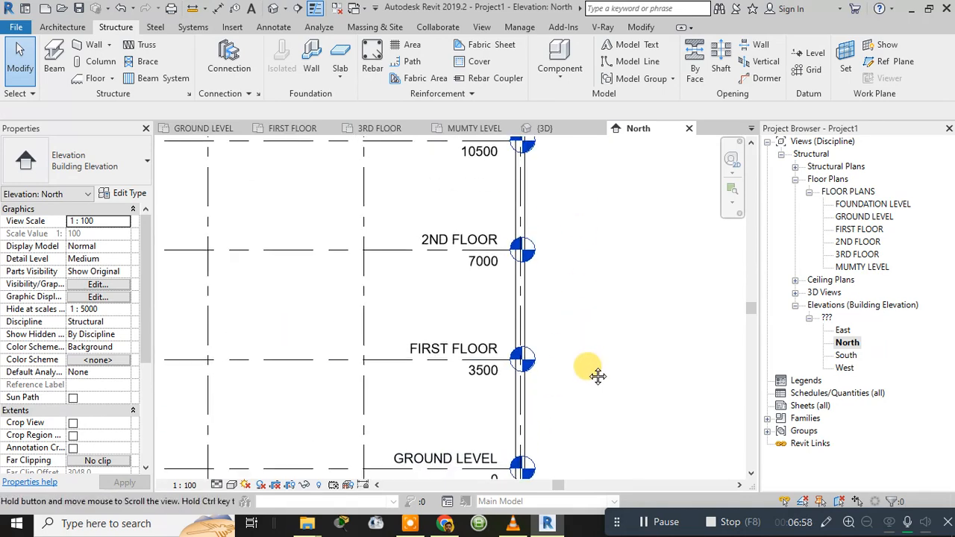
scroll(549, 241, "down", 2)
middle_click_drag(550, 241, 559, 326)
scroll(542, 255, "up", 4)
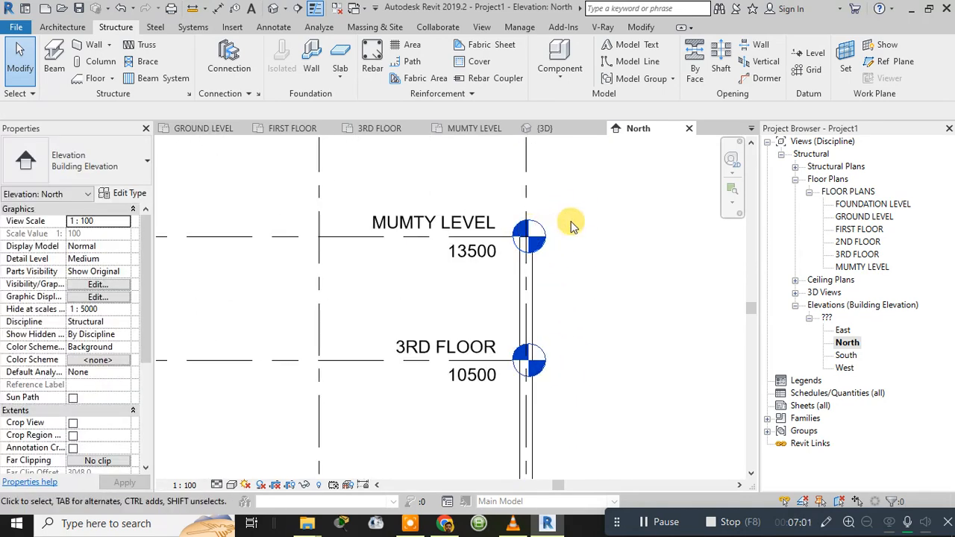
scroll(540, 324, "down", 3)
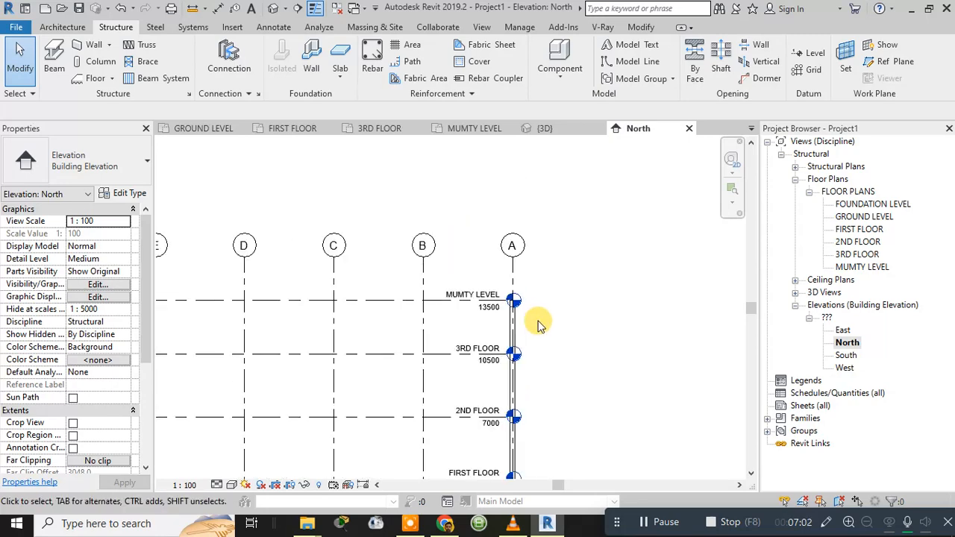
middle_click_drag(558, 284, 600, 137)
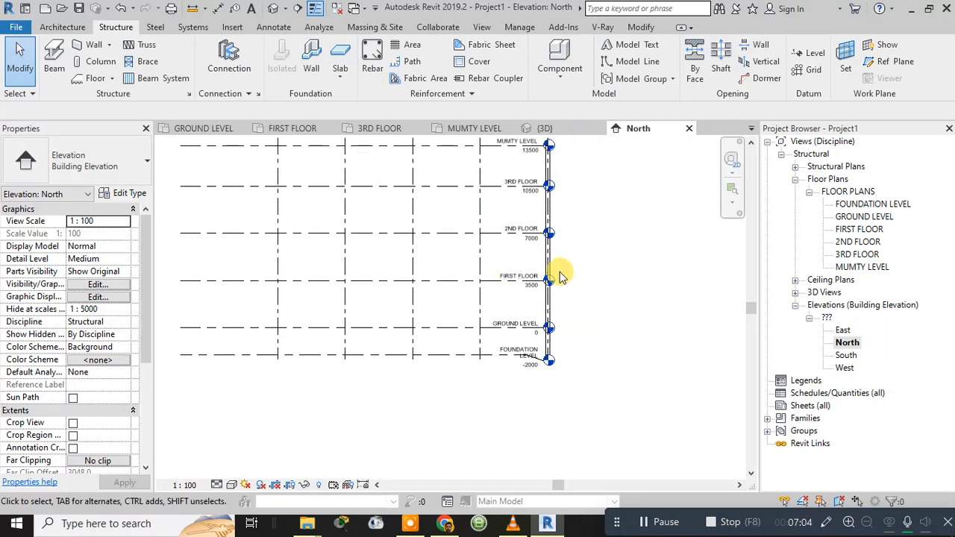
Return to the FOUNDATION LEVEL floor plan.
left_click(207, 133)
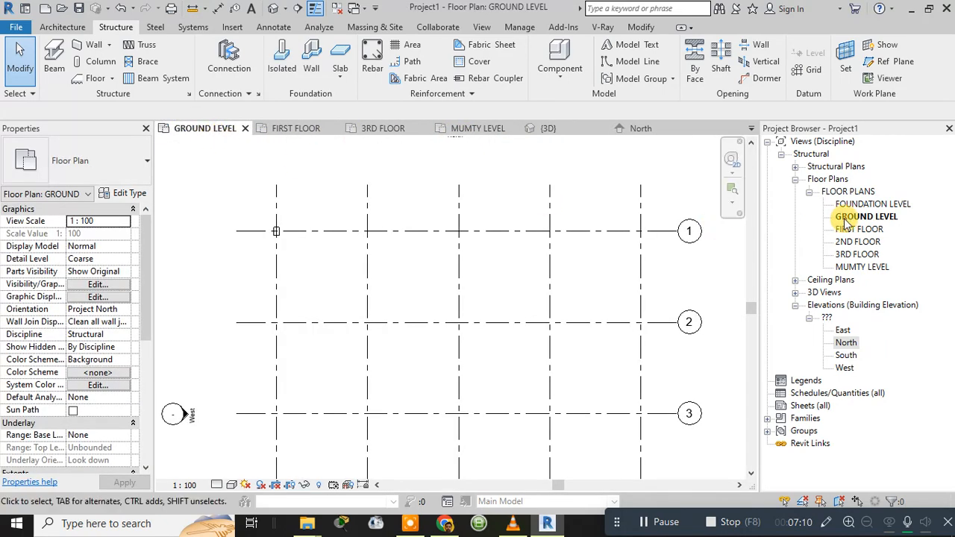
double_click(864, 204)
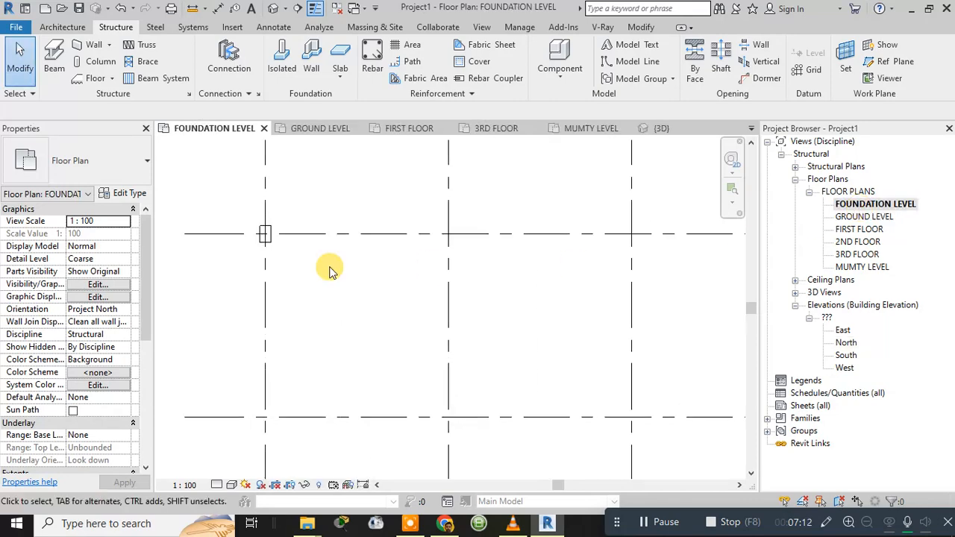
scroll(332, 270, "down", 1)
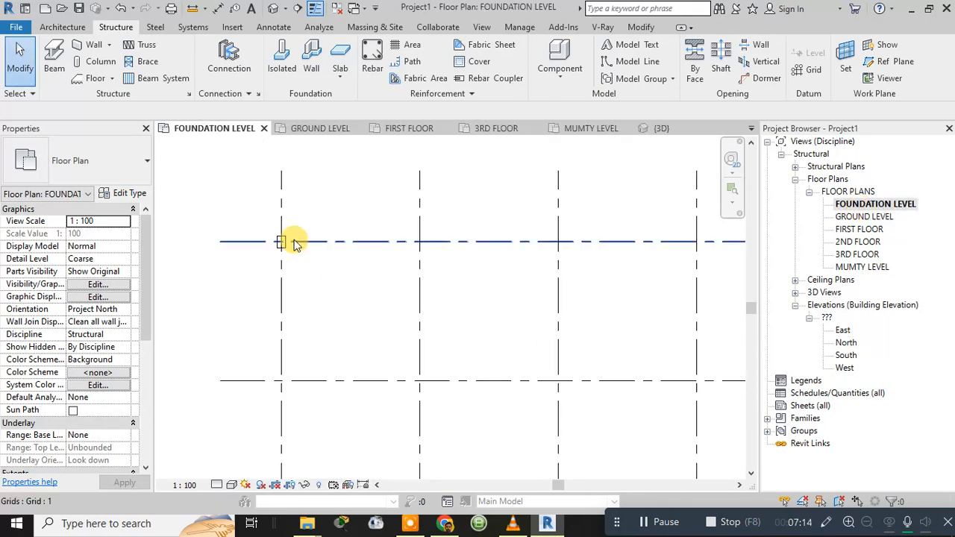
Place a vertical C1 - 300 x 450mm structural column at the intersection of grids B and 1 with an unconnected depth of 1.0.
left_click(112, 160)
left_click(73, 237)
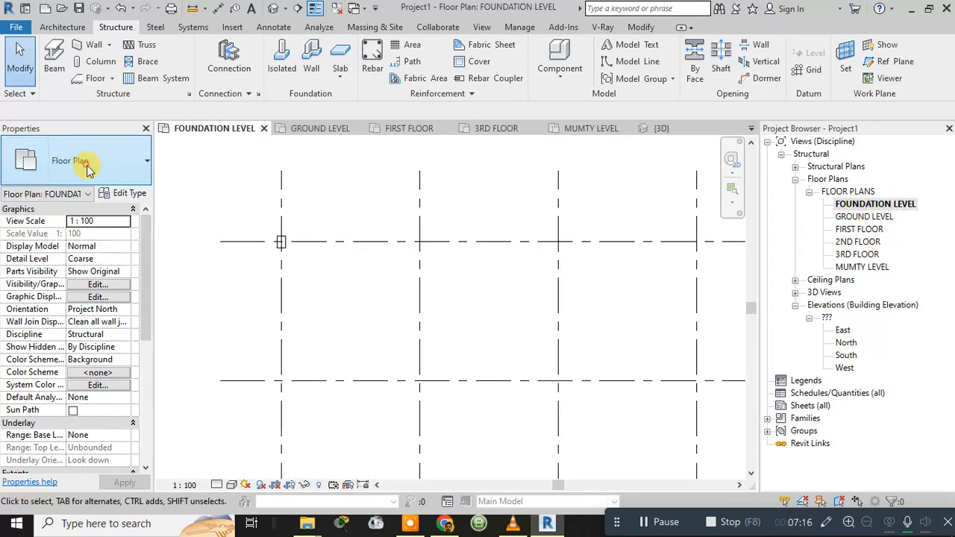
left_click(139, 167)
left_click(88, 60)
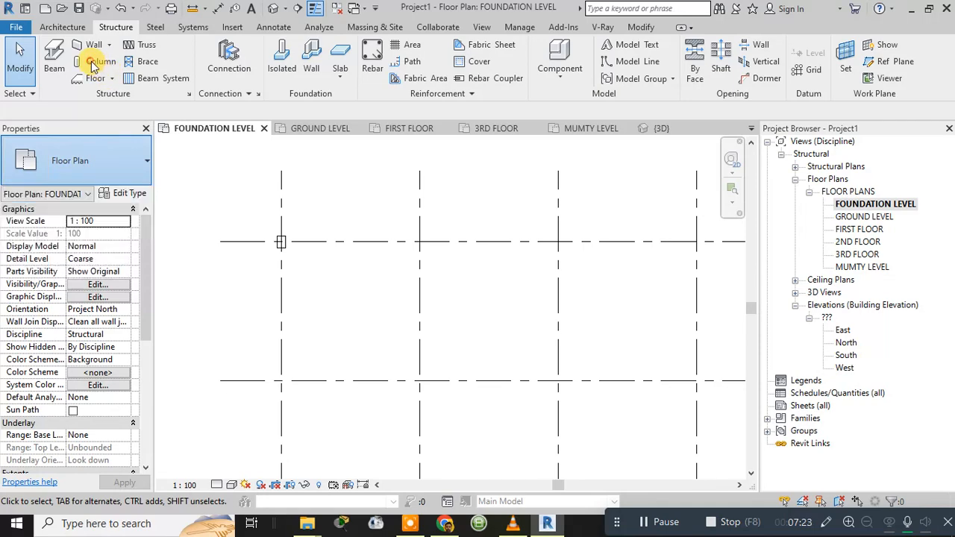
left_click(91, 62)
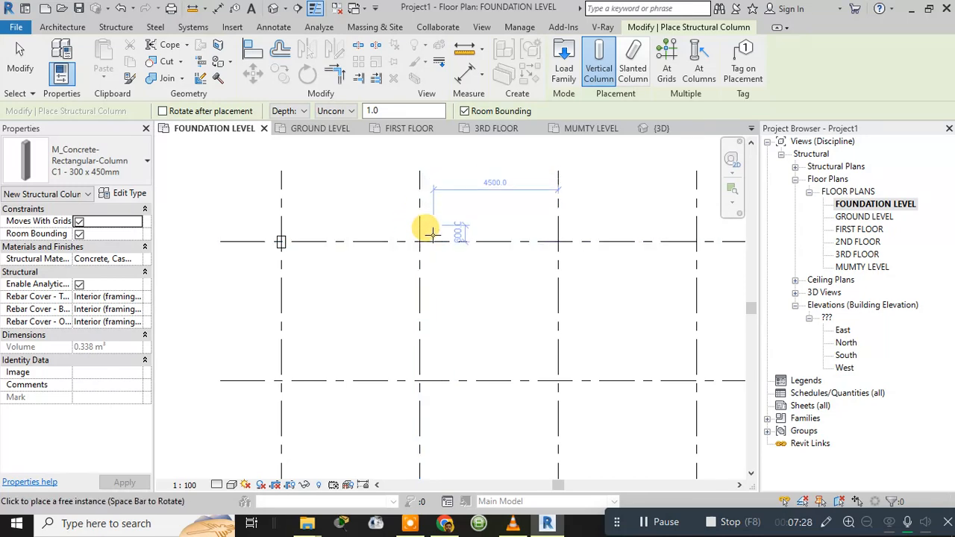
scroll(425, 235, "up", 3)
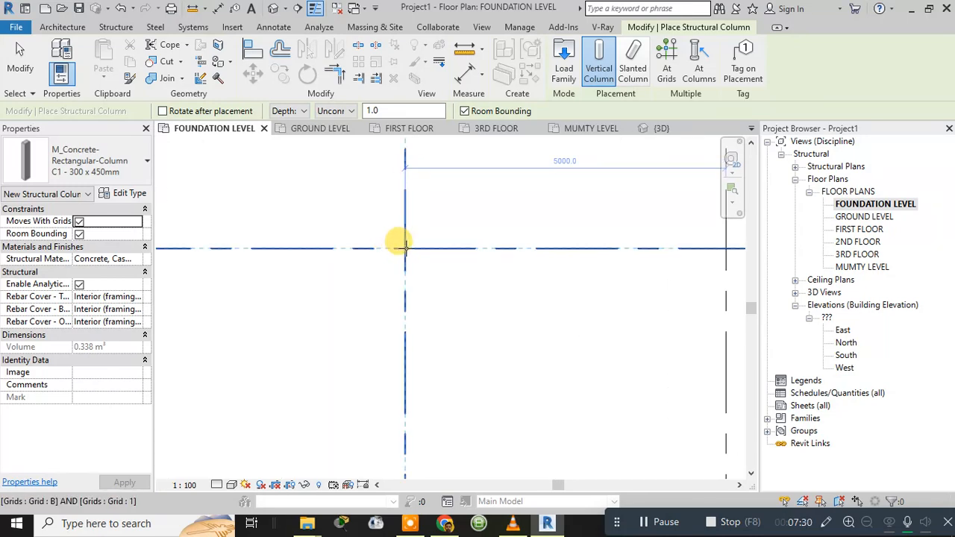
left_click(405, 248)
scroll(579, 250, "down", 5)
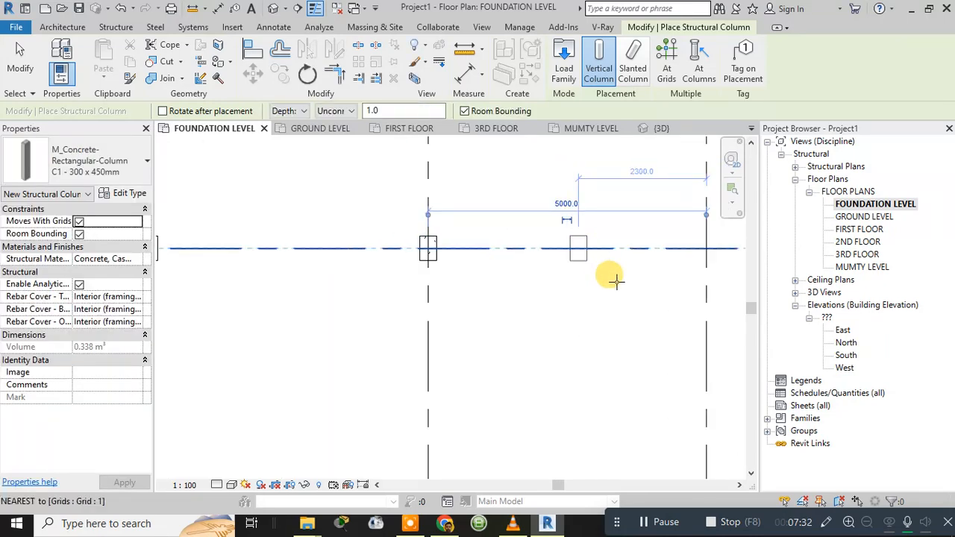
middle_click_drag(621, 296, 453, 278)
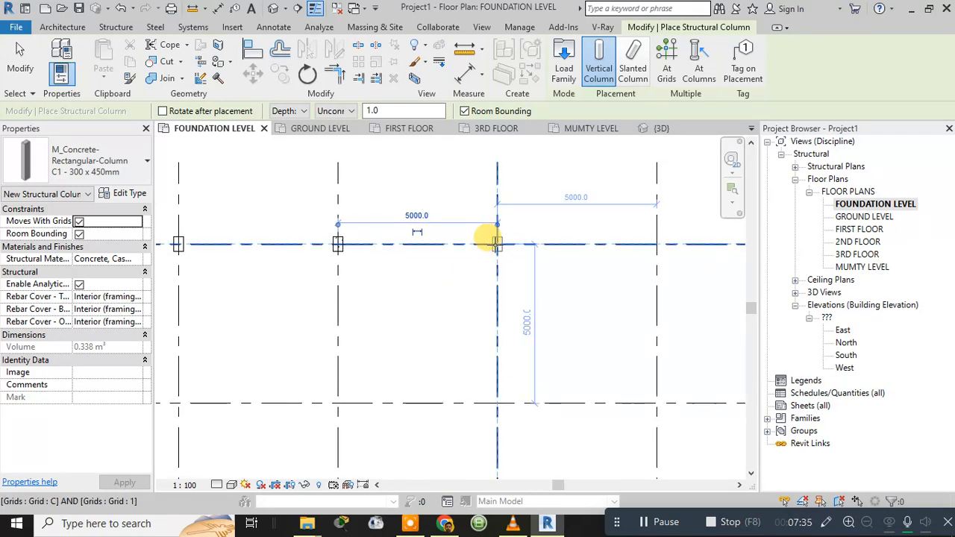
scroll(660, 246, "down", 2)
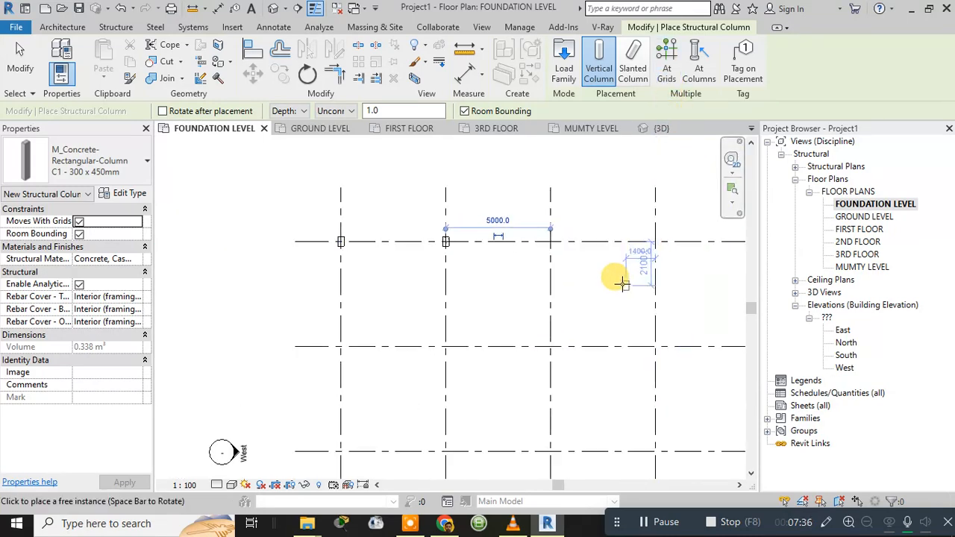
middle_click_drag(623, 282, 582, 214)
scroll(582, 214, "down", 2)
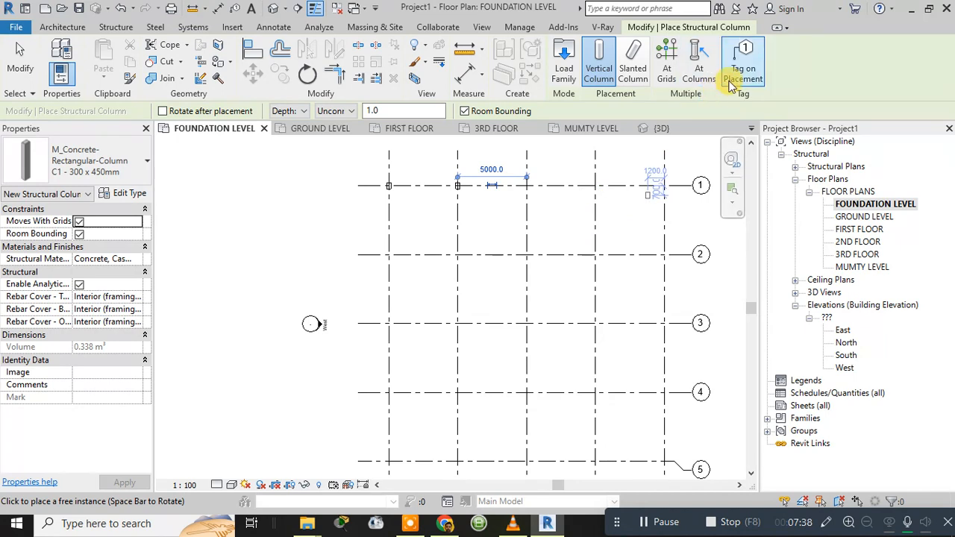
Place vertical C1 - 300 x 450mm columns at all intersections of grids A to E with grids 1 to 3 using At Grids.
left_click(526, 185)
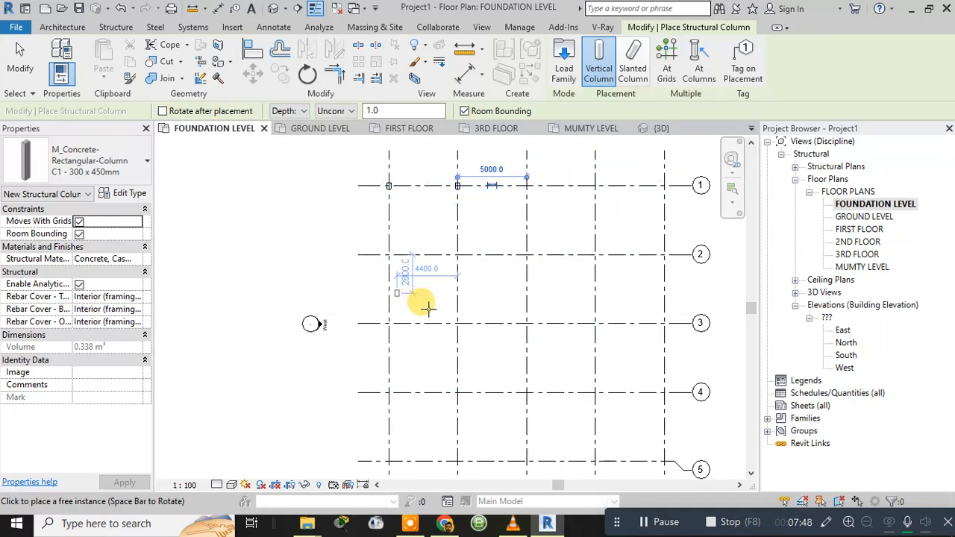
left_click(351, 187)
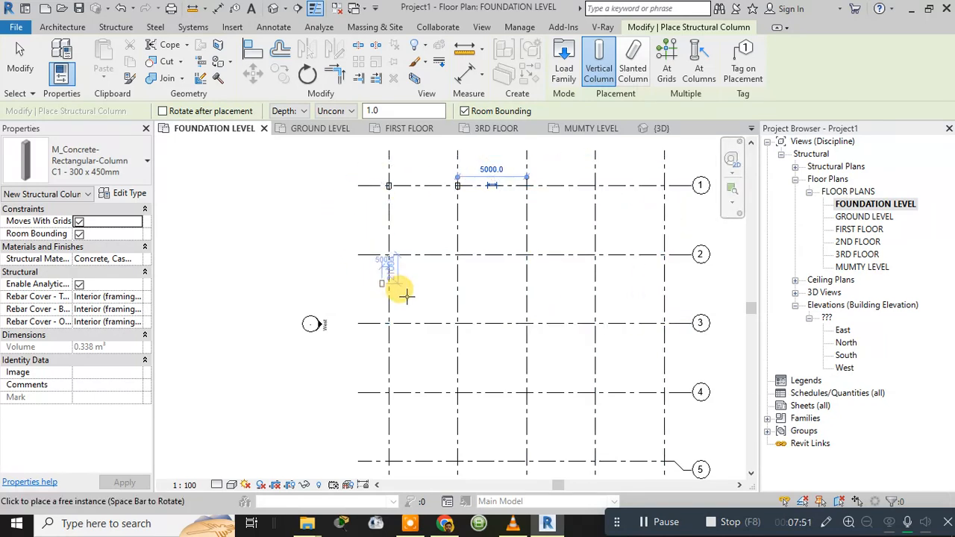
left_click(666, 72)
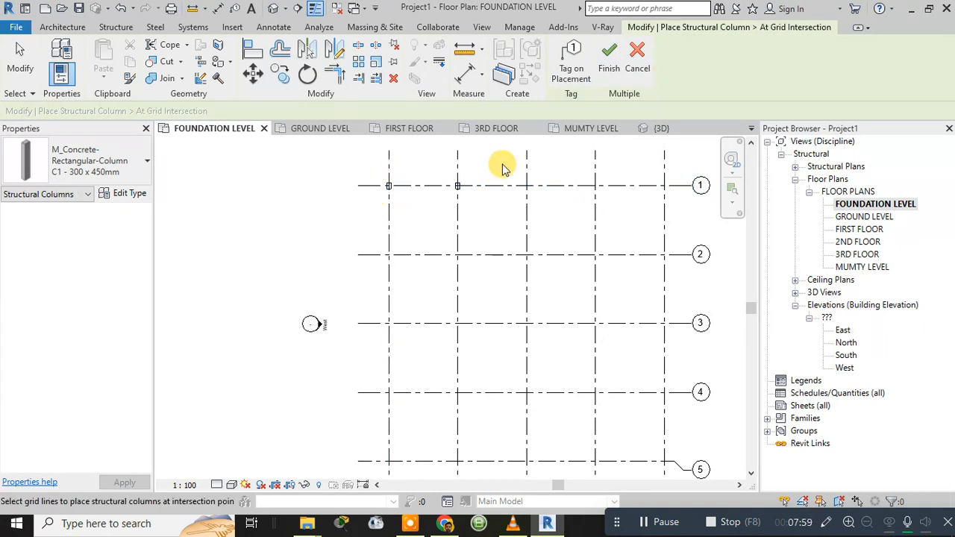
mouse_move(502, 168)
left_mouse_down()
mouse_move(685, 320)
mouse_move(634, 216)
mouse_move(498, 169)
left_mouse_up()
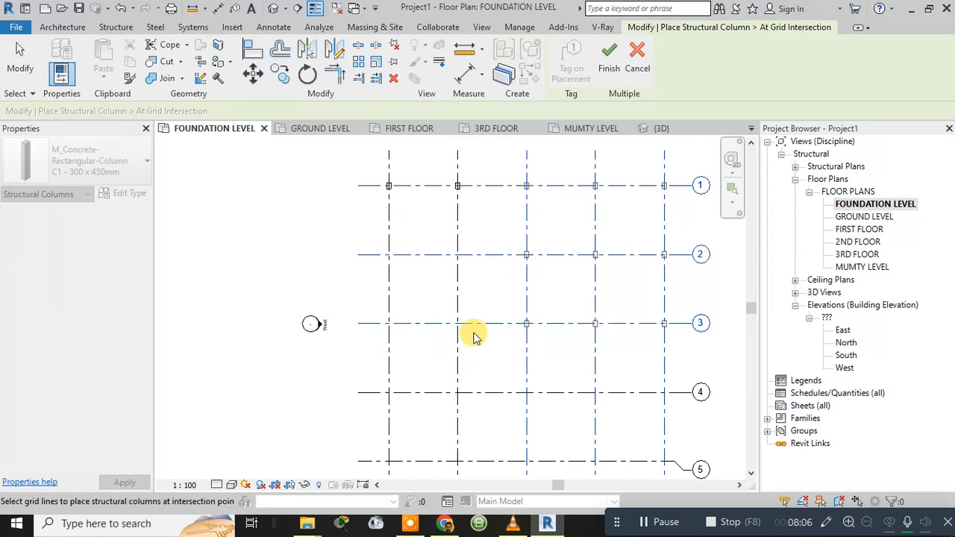
left_click_drag(475, 336, 362, 229)
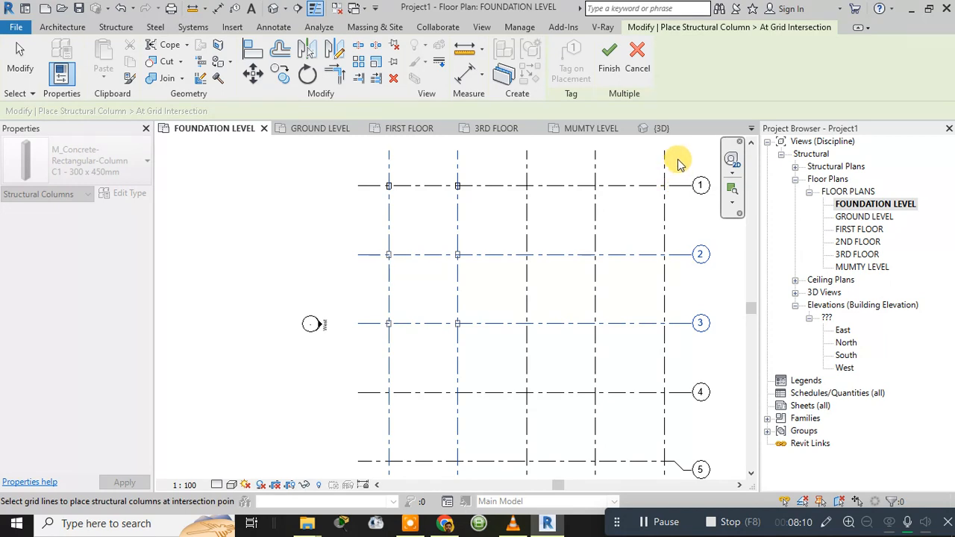
left_click_drag(678, 155, 512, 332)
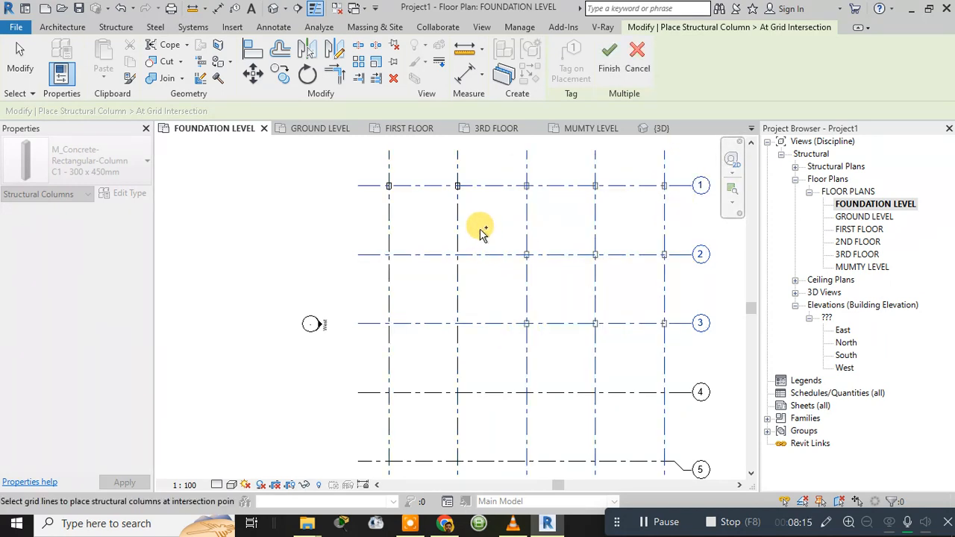
left_click_drag(481, 230, 365, 345)
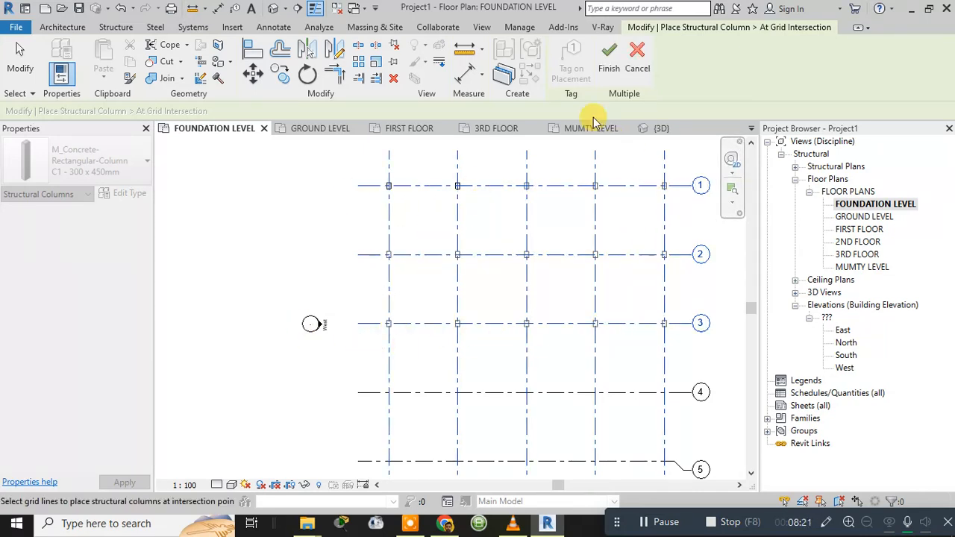
left_click(608, 65)
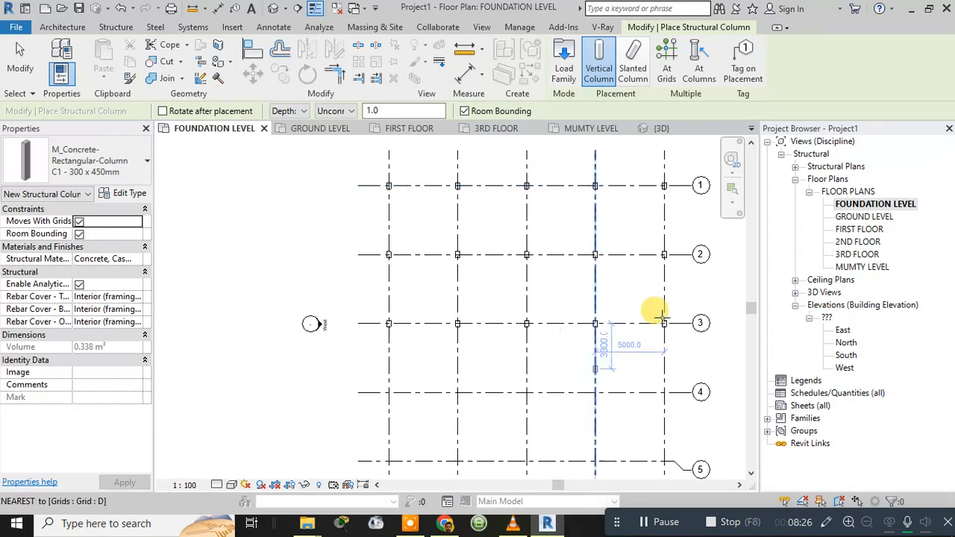
key("Escape")
scroll(685, 298, "up", 2)
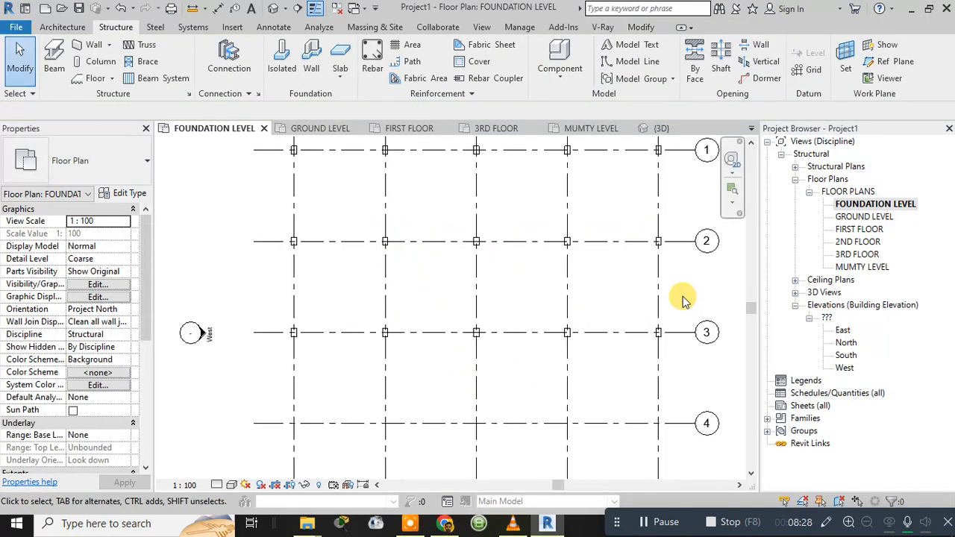
scroll(614, 318, "down", 1)
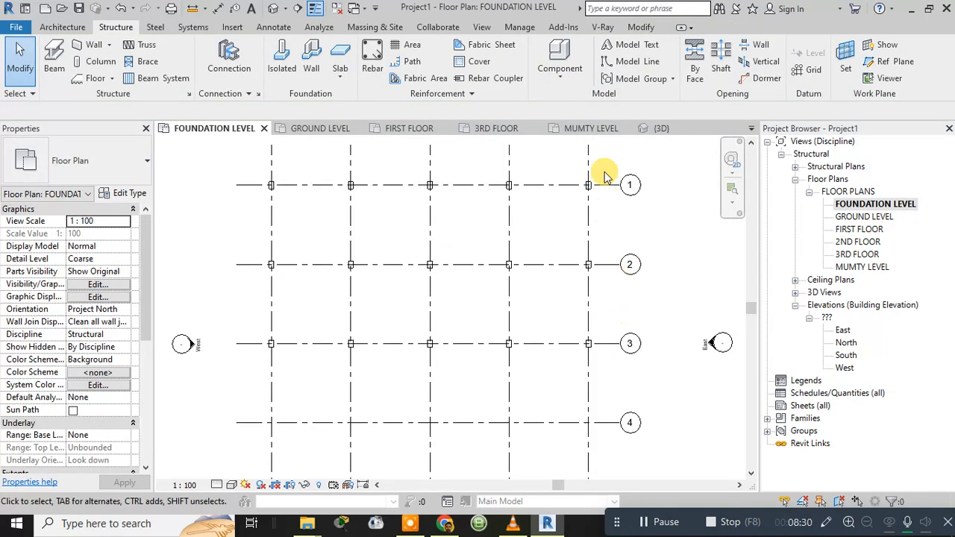
left_click_drag(605, 155, 259, 360)
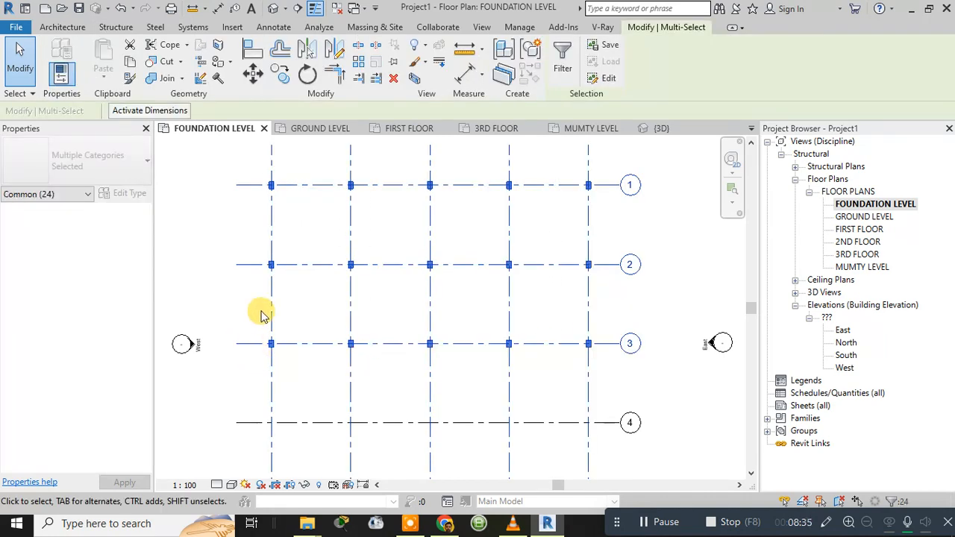
key("Escape")
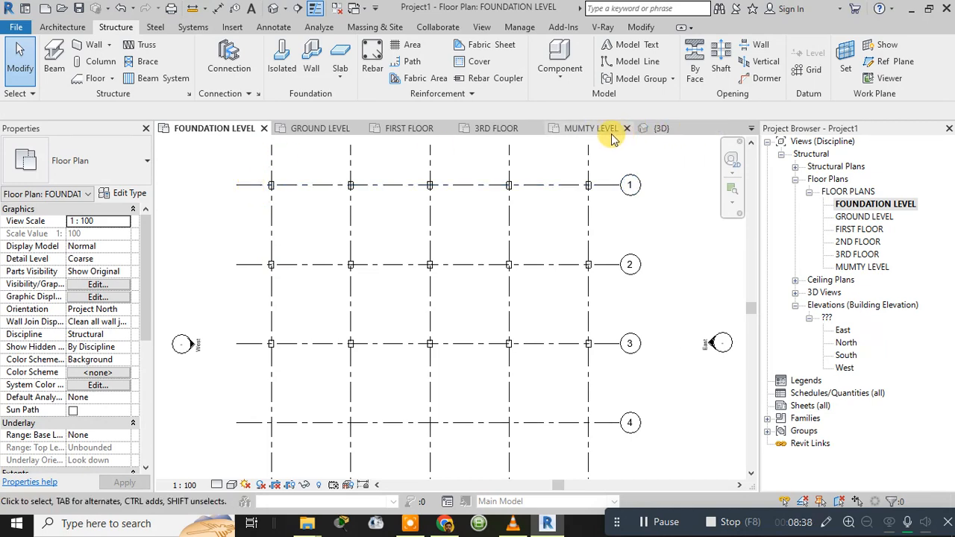
Check the newly placed columns in the North and East elevations and in the 3D view.
double_click(841, 344)
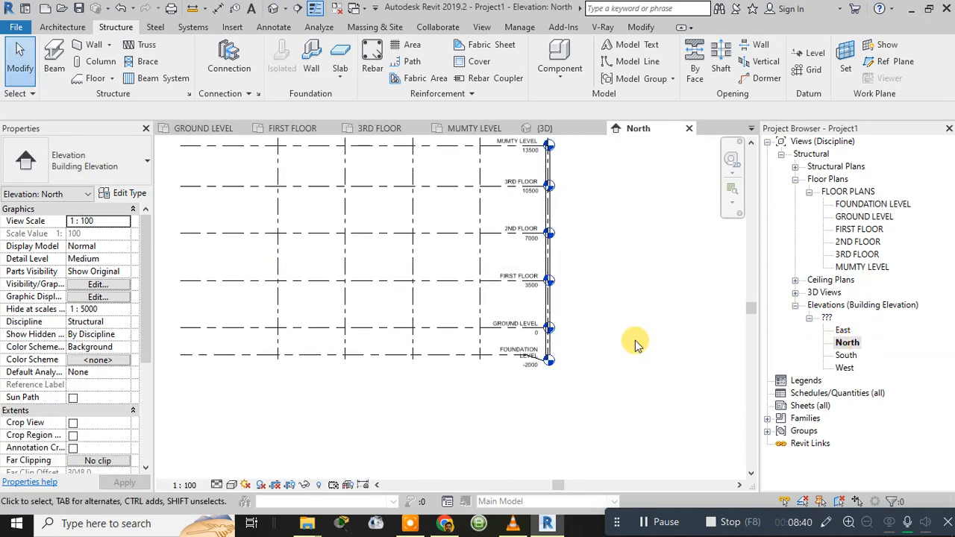
scroll(617, 282, "up", 2)
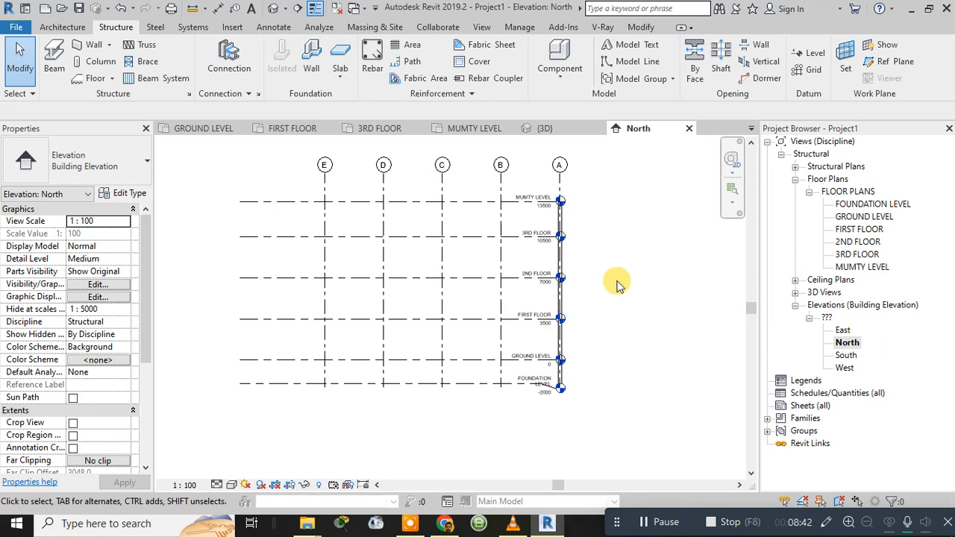
double_click(843, 330)
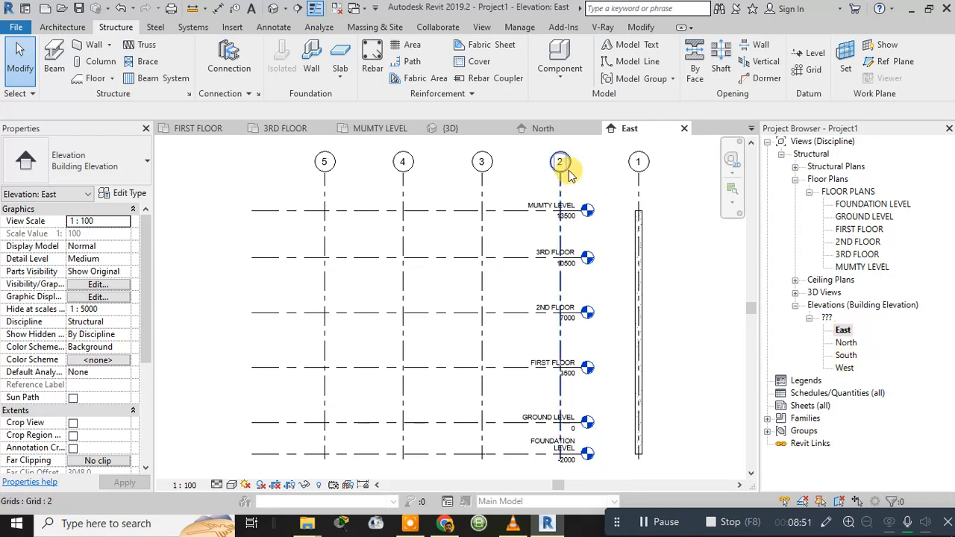
left_click(448, 131)
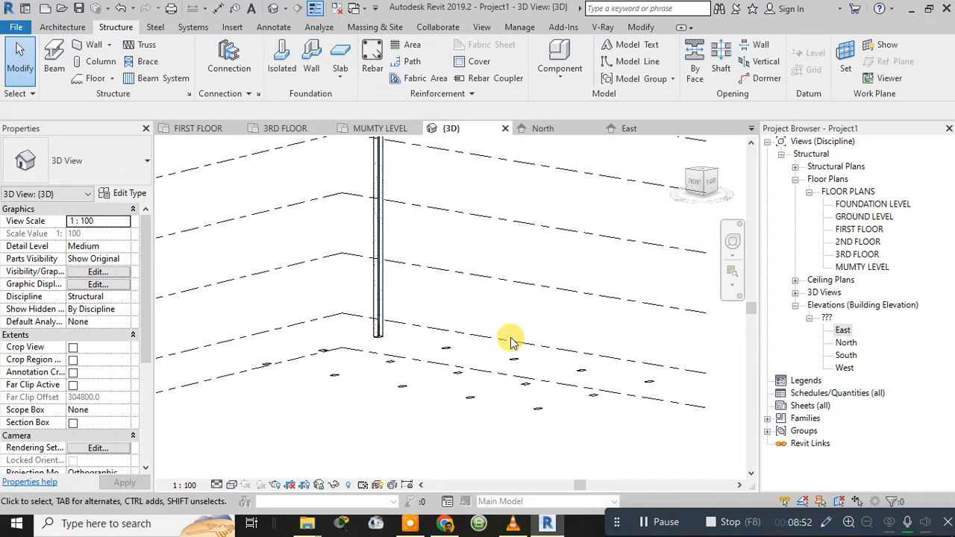
scroll(447, 397, "up", 3)
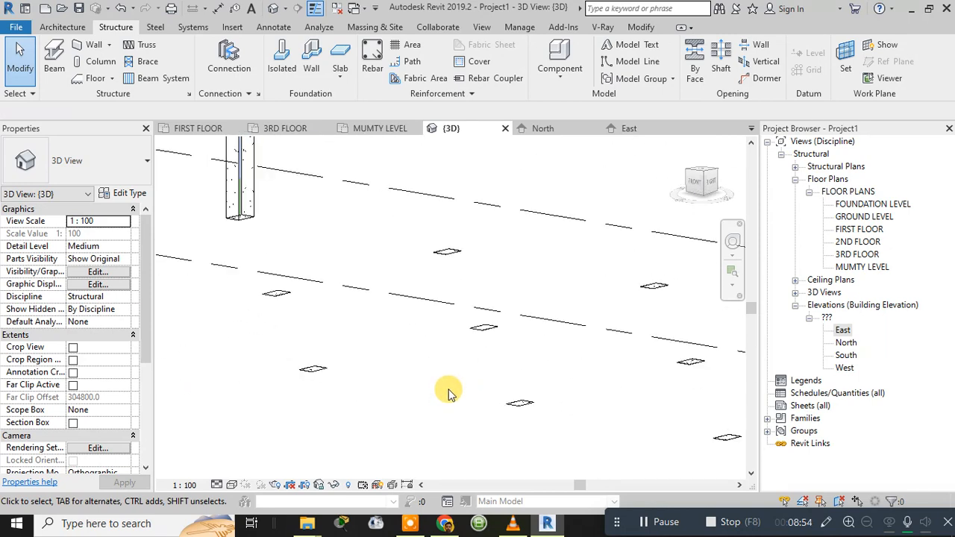
scroll(448, 394, "down", 4)
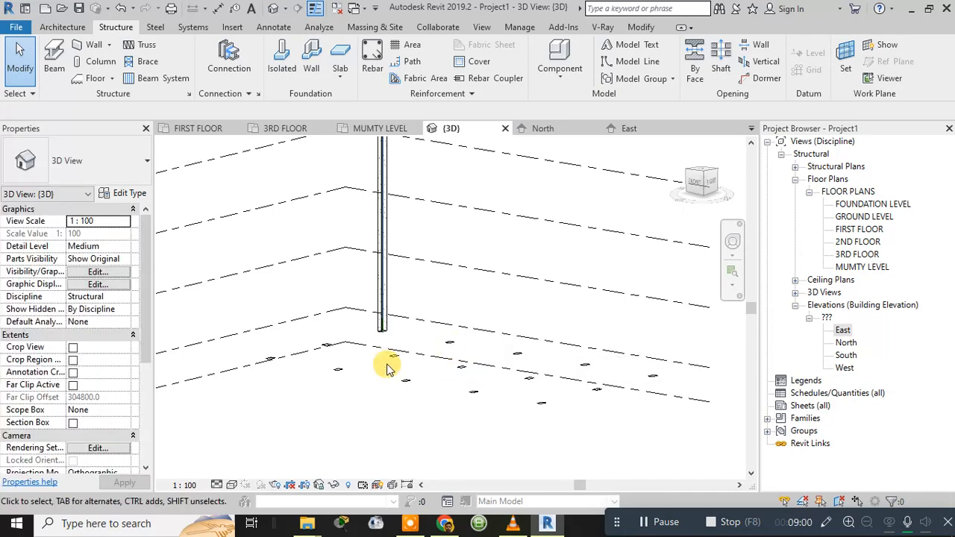
left_click_drag(248, 348, 659, 402)
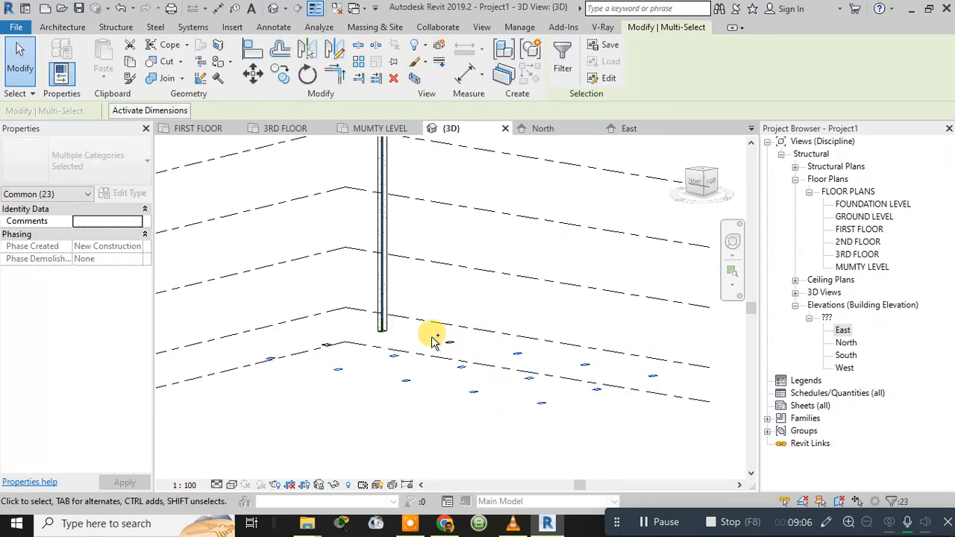
left_click(283, 353, "ctrl")
left_click(322, 346, "ctrl")
scroll(314, 330, "up", 4)
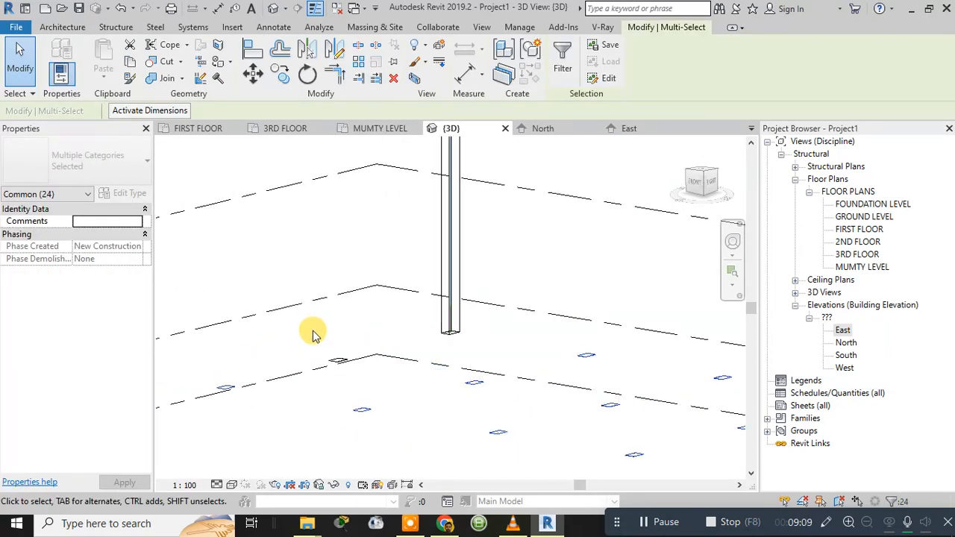
scroll(373, 392, "down", 5)
key("Escape")
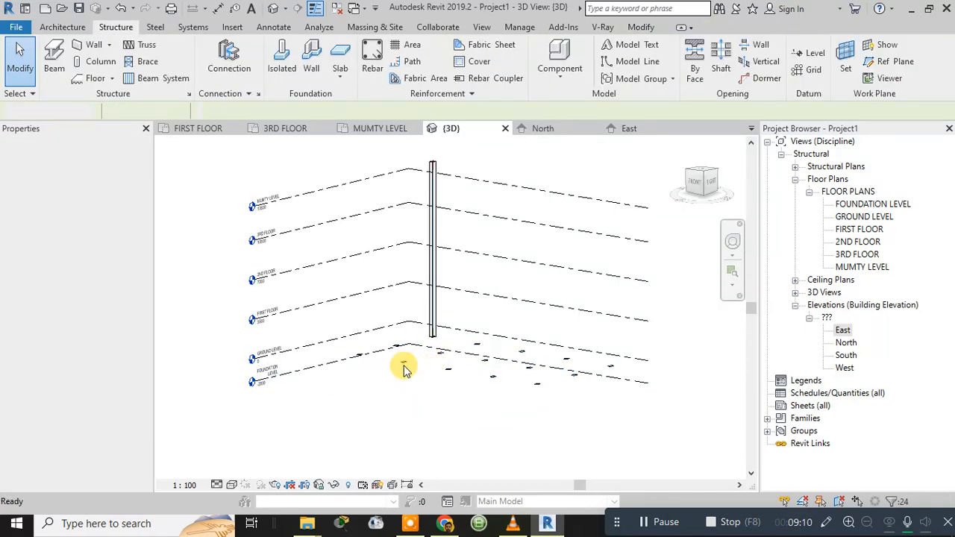
Return to the FOUNDATION LEVEL floor plan and select all instances of the C1 - 300 x 450mm column, starting from the one at B-2.
left_click(196, 129)
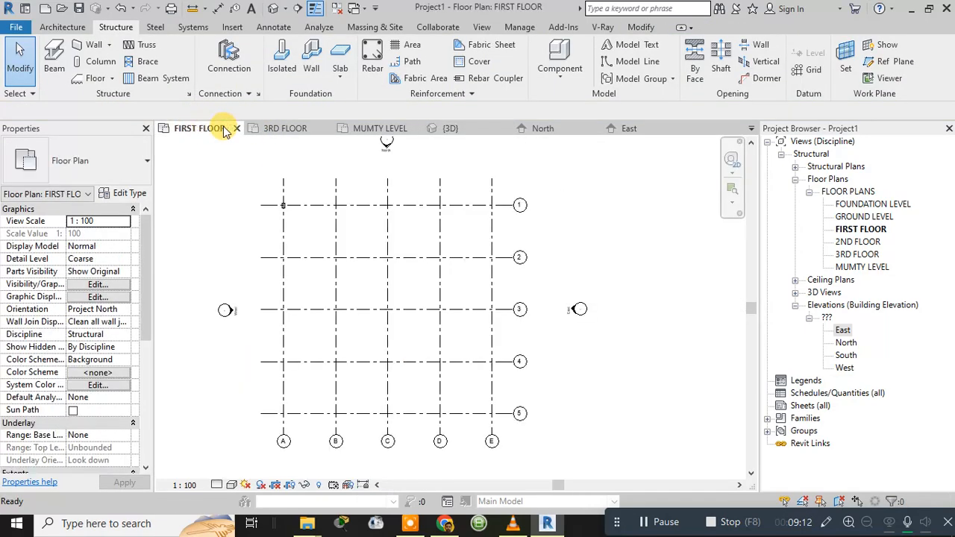
double_click(860, 204)
scroll(386, 290, "up", 4)
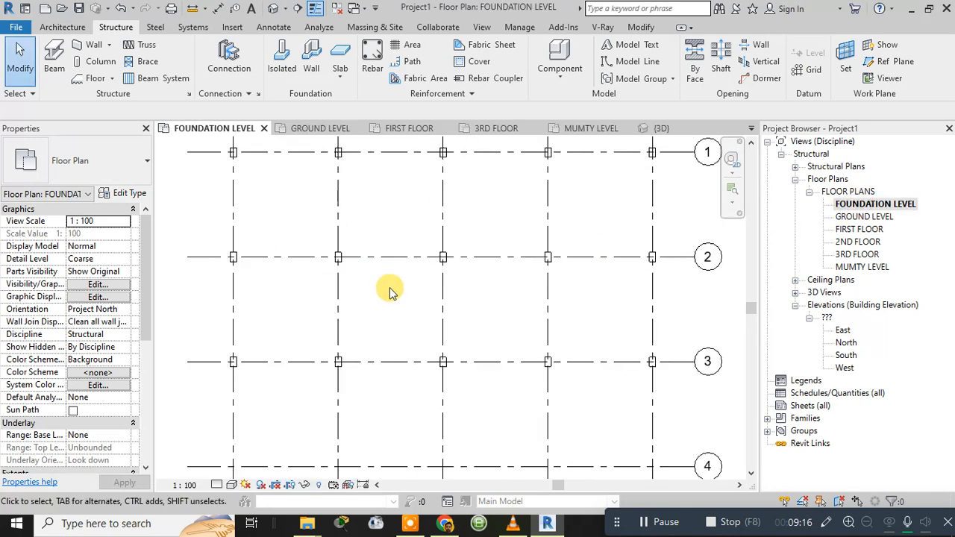
left_click(323, 247)
scroll(395, 272, "down", 2)
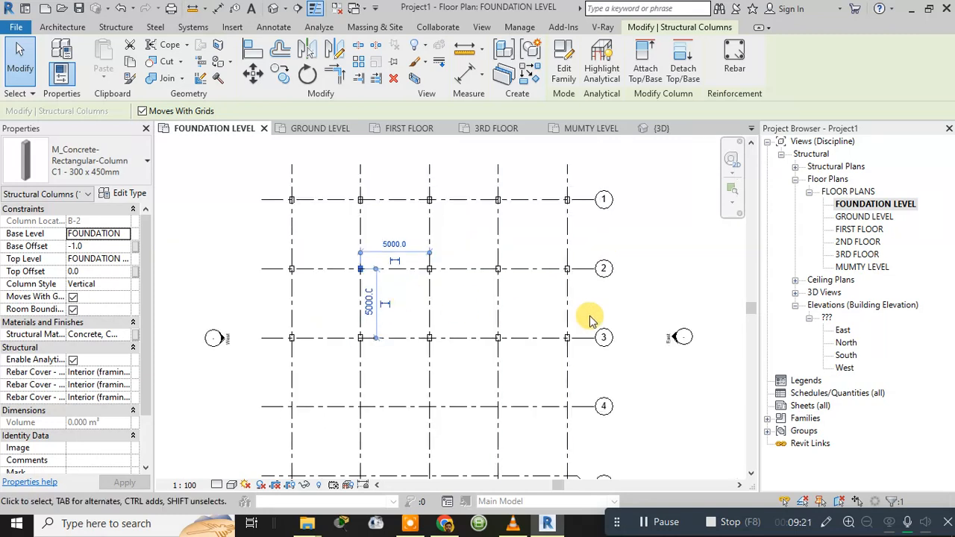
key("s")
key("a")
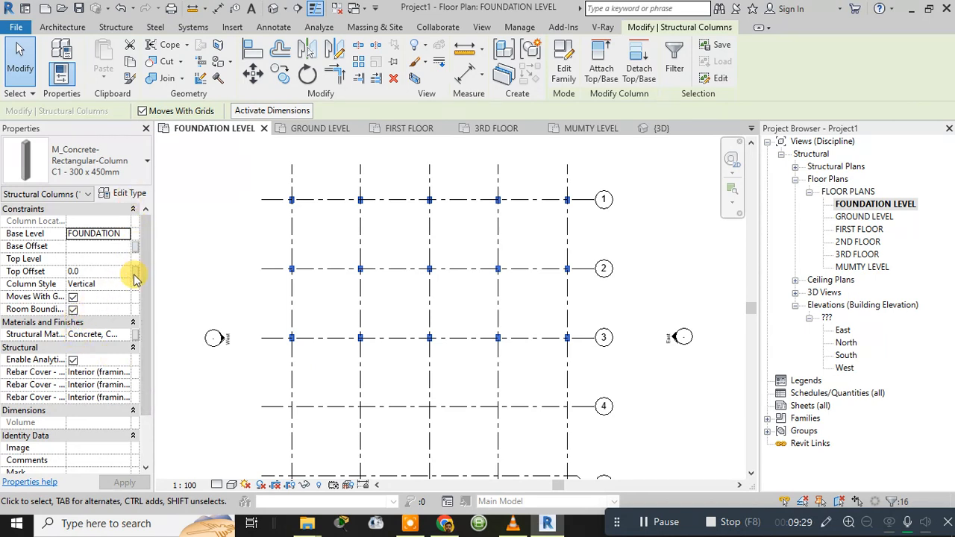
Try to set the selected columns' base level to FOUNDATION LEVEL and their base offset to 0.0.
left_click(121, 236)
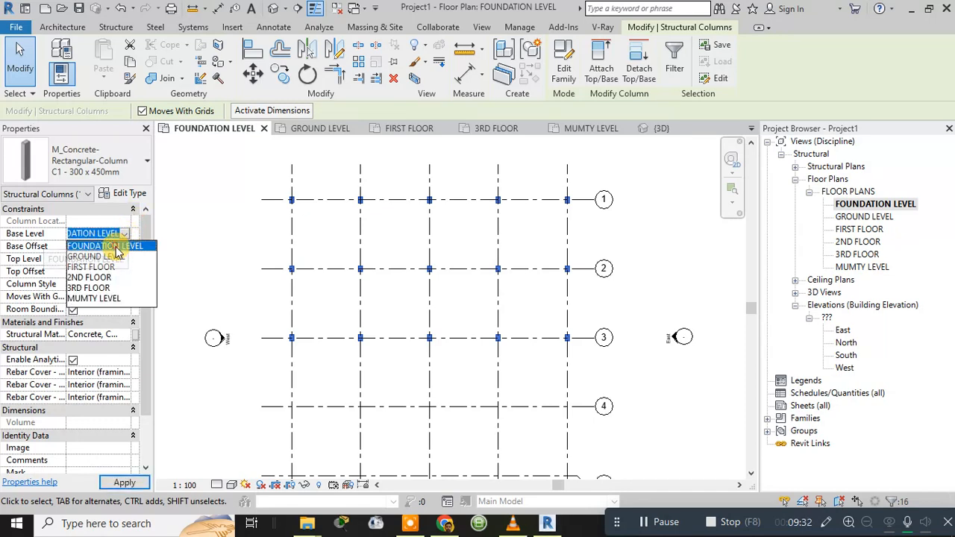
left_click(113, 246)
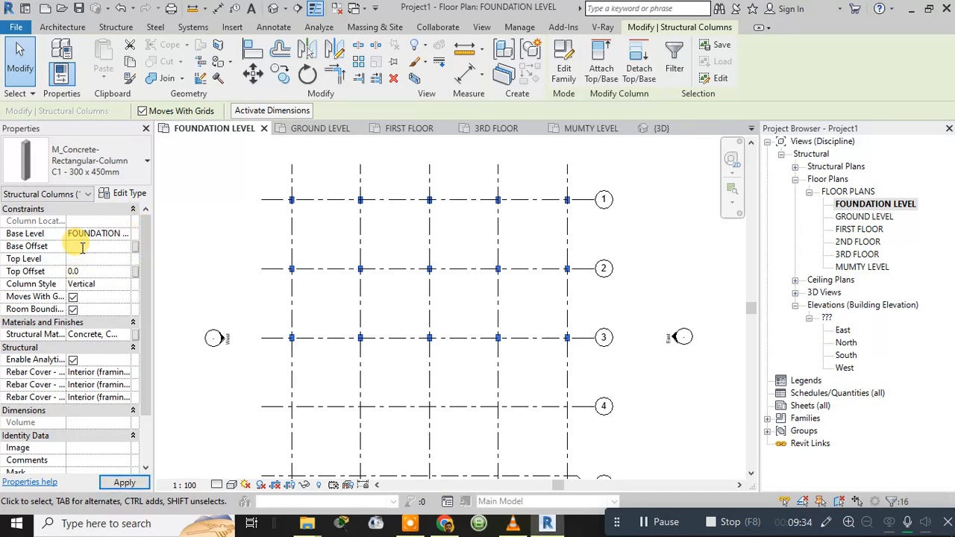
left_click(81, 259)
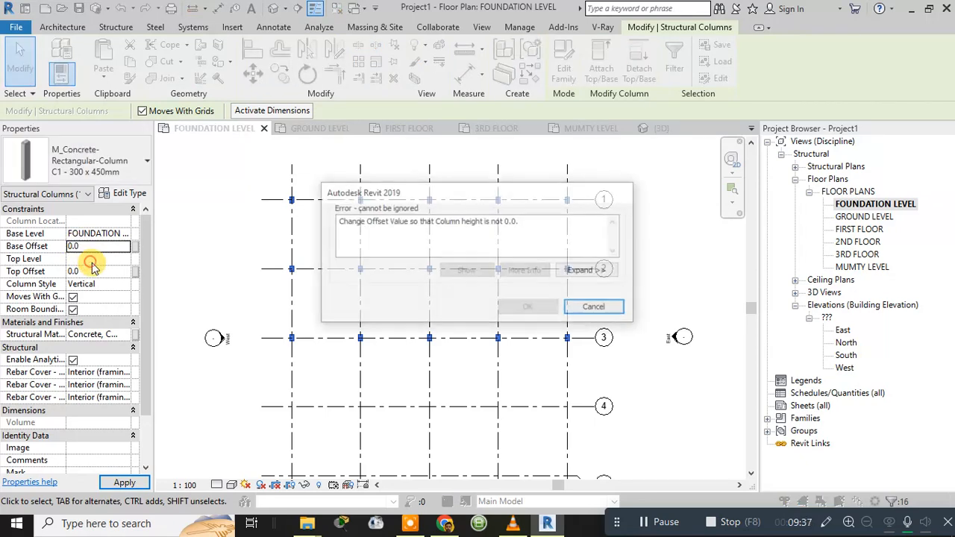
left_click(588, 304)
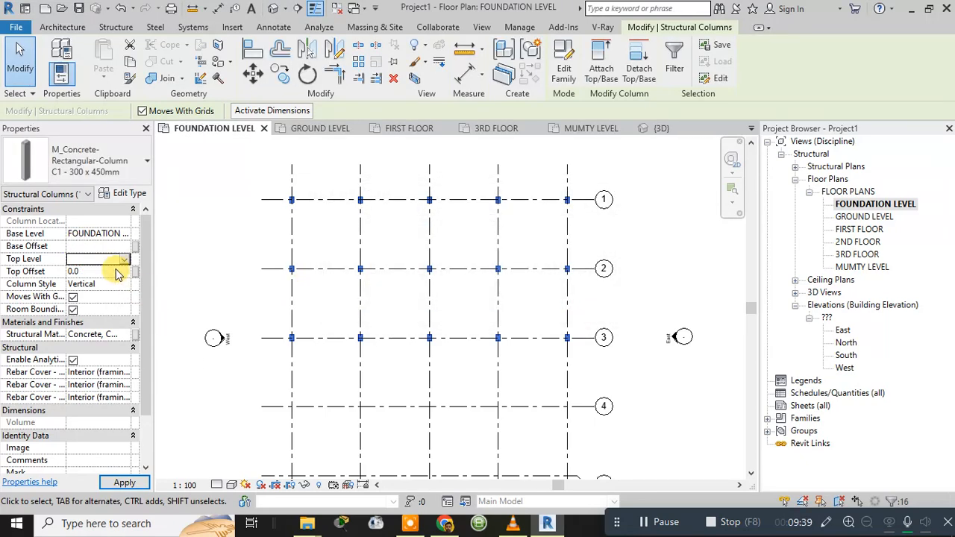
Try to set the selected columns' top level to MUMTY LEVEL with base and top offsets of 0.0.
left_click(126, 259)
left_click(109, 324)
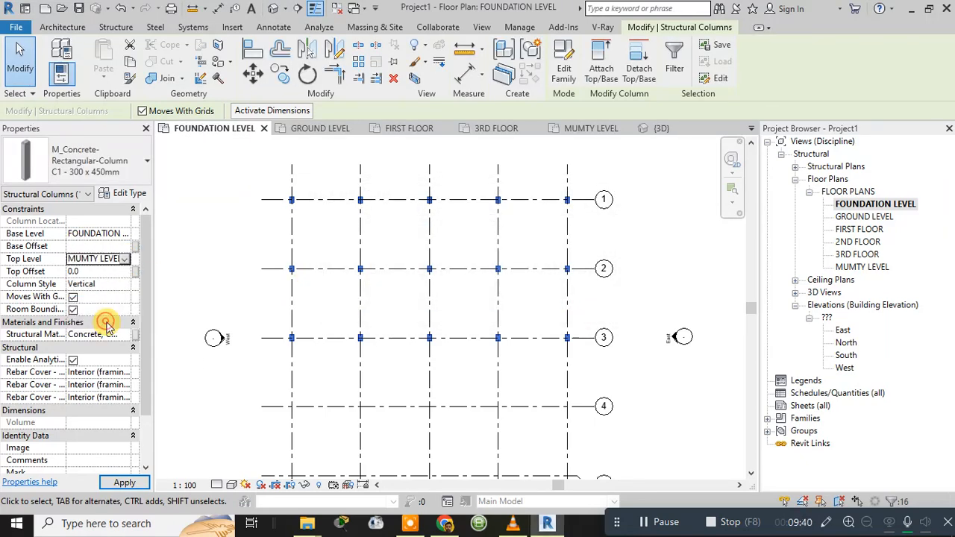
left_click(102, 273)
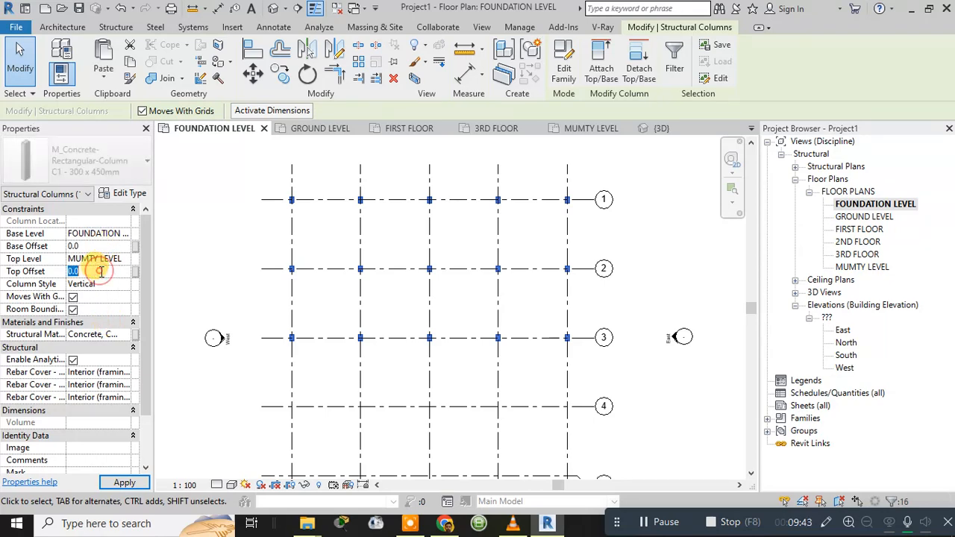
left_click(121, 481)
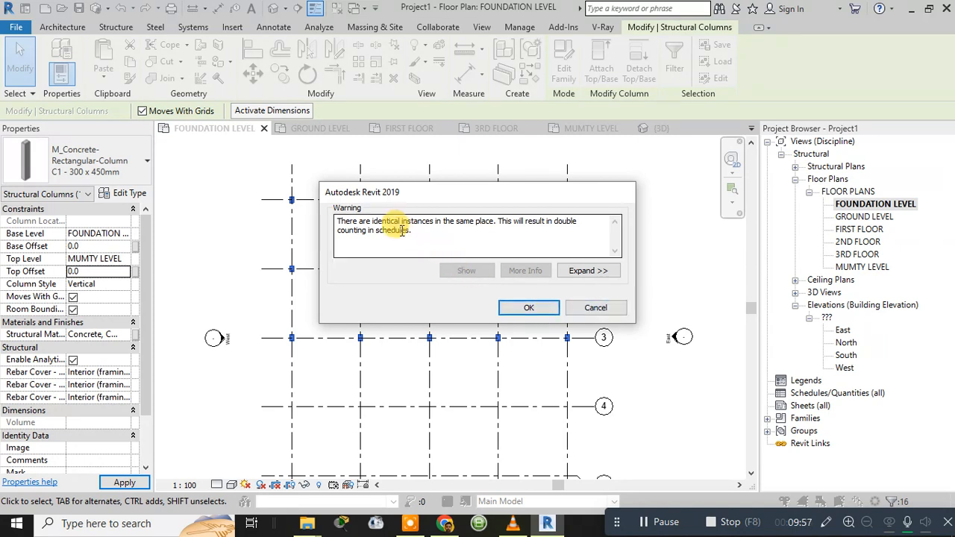
left_click_drag(370, 221, 462, 221)
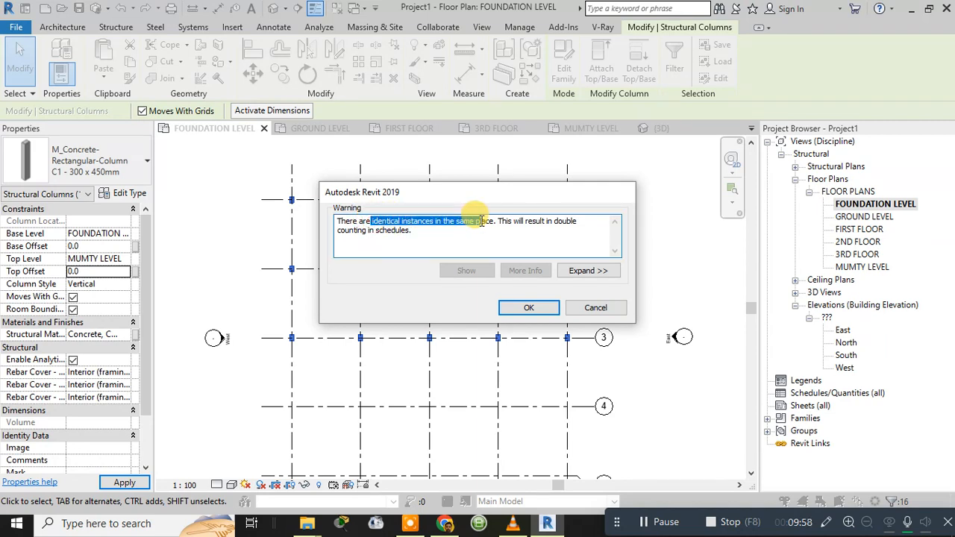
left_click(597, 309)
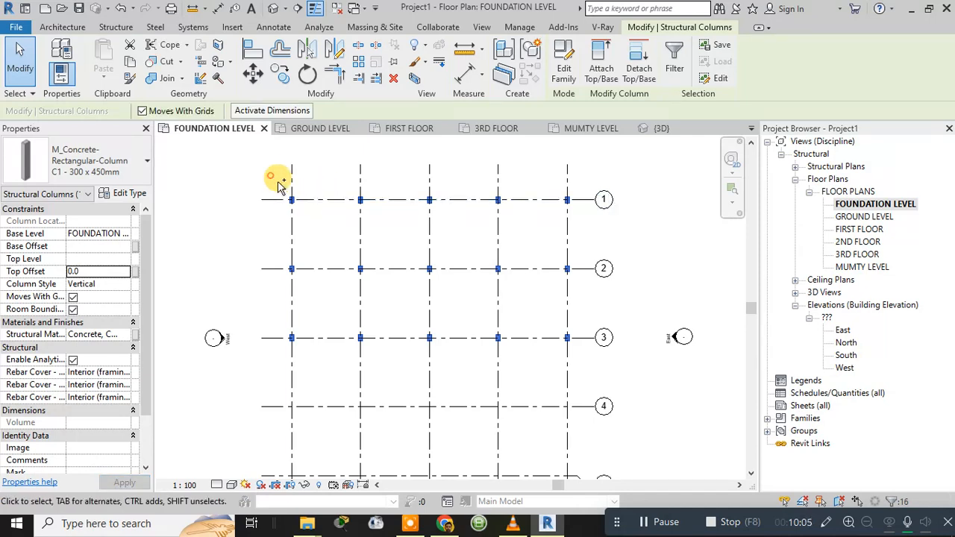
Select the C1 columns on grids 1 to 3 except A-1, and set base level FOUNDATION LEVEL, top level MUMTY LEVEL and base offset 0.0.
left_click(304, 203)
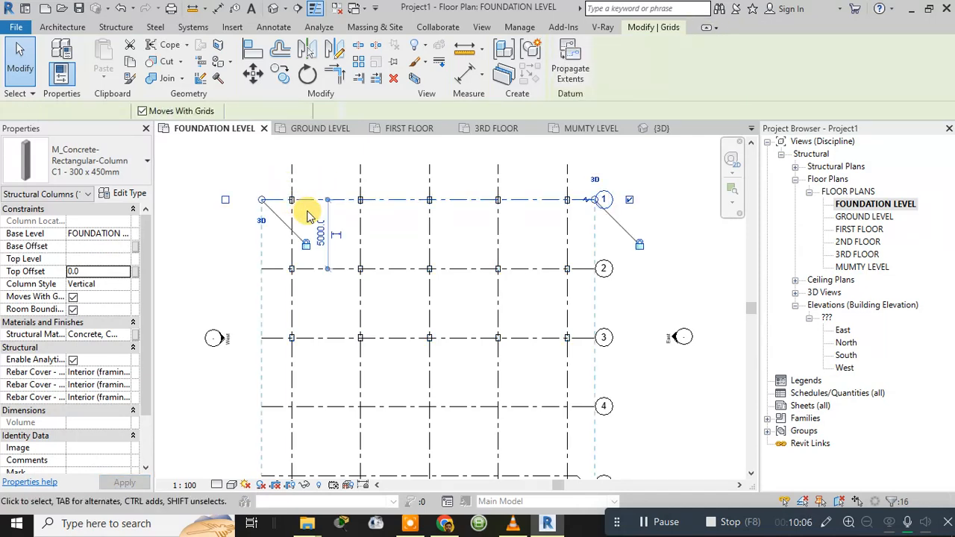
left_click(340, 183)
left_click_drag(340, 181, 574, 213)
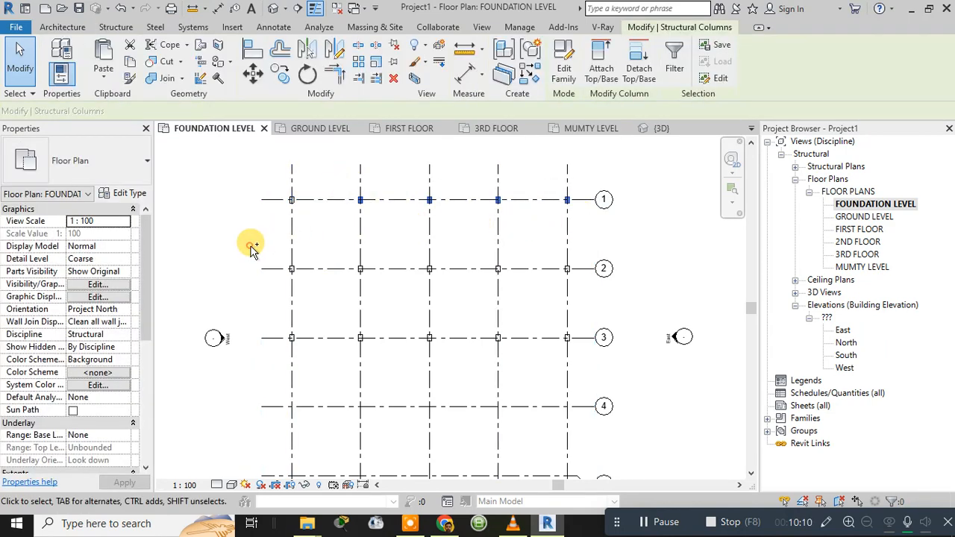
left_click_drag(251, 248, 565, 279)
left_click_drag(265, 309, 575, 351, "ctrl")
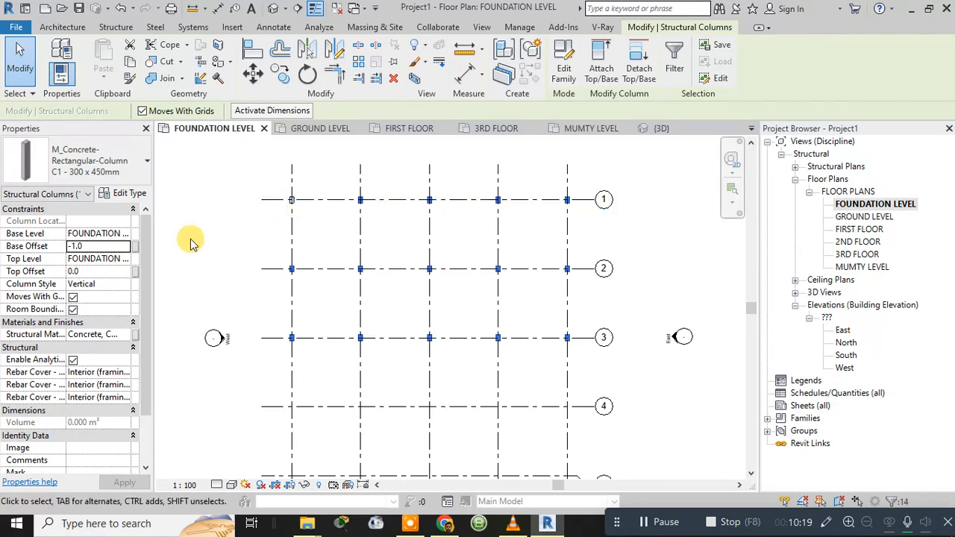
left_click(123, 235)
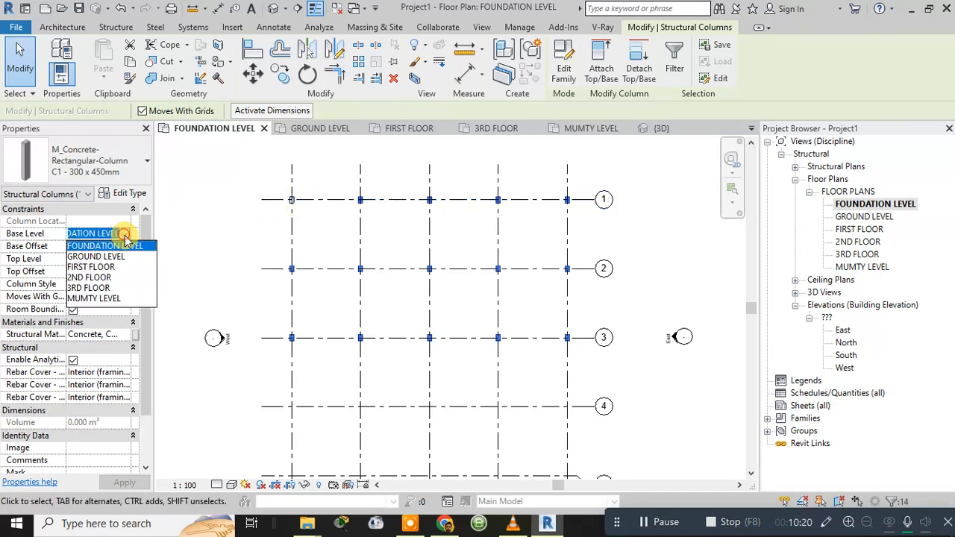
left_click(120, 250)
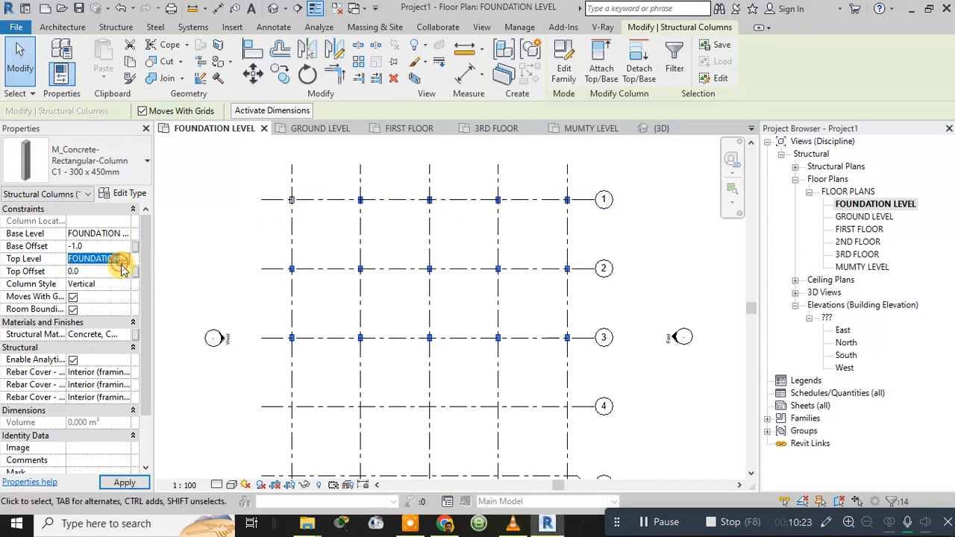
left_click(122, 263)
left_click(101, 325)
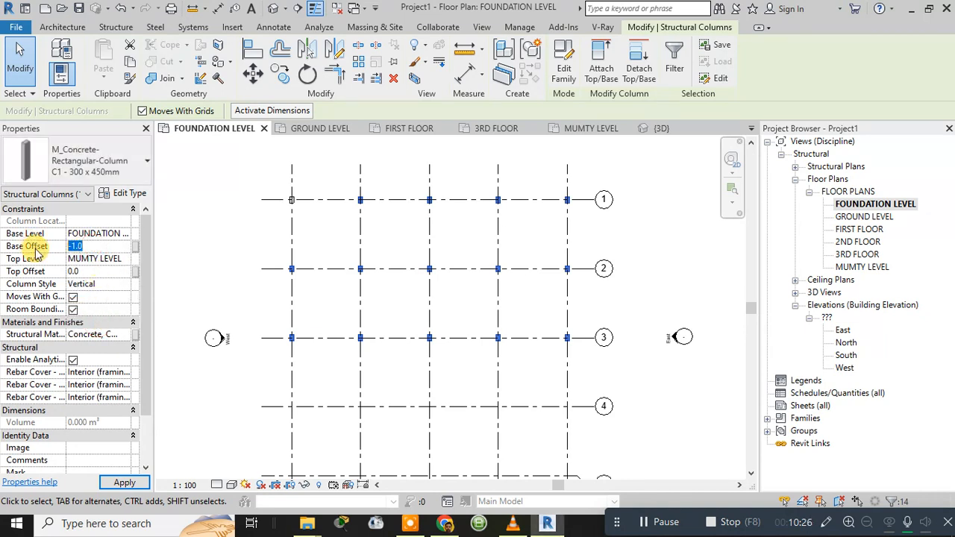
left_click(124, 483)
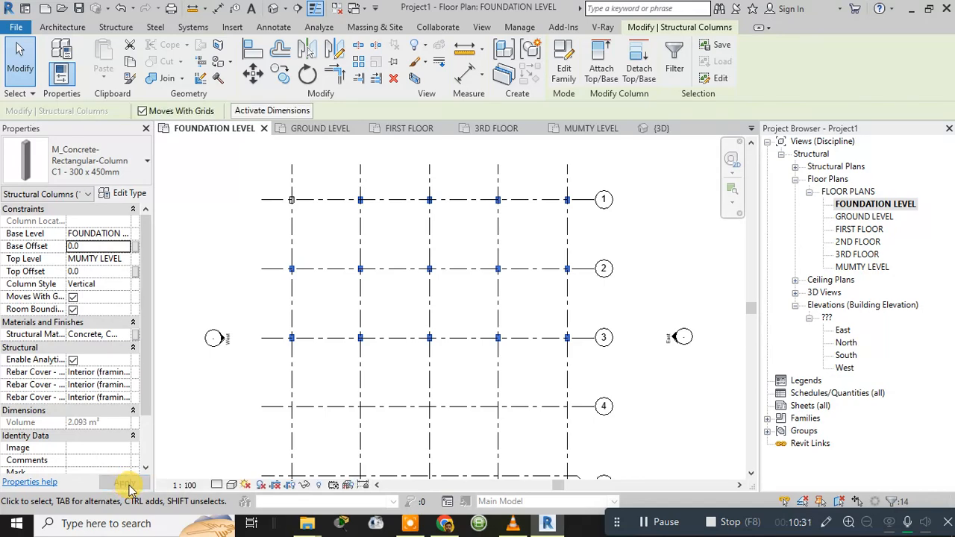
Check the level constraints of the column at B-1, then inspect the extended columns in the 3D view and the North elevation.
left_click(331, 239)
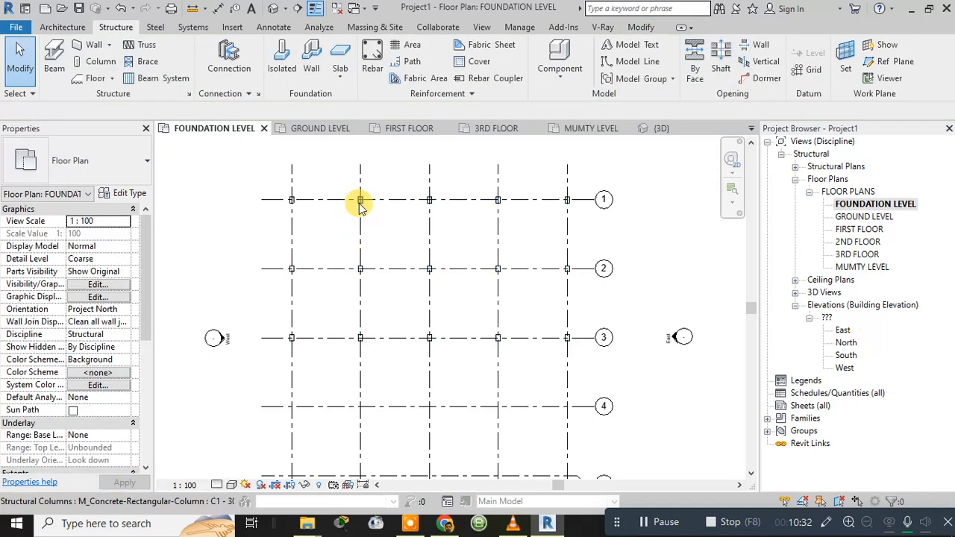
left_click(359, 201)
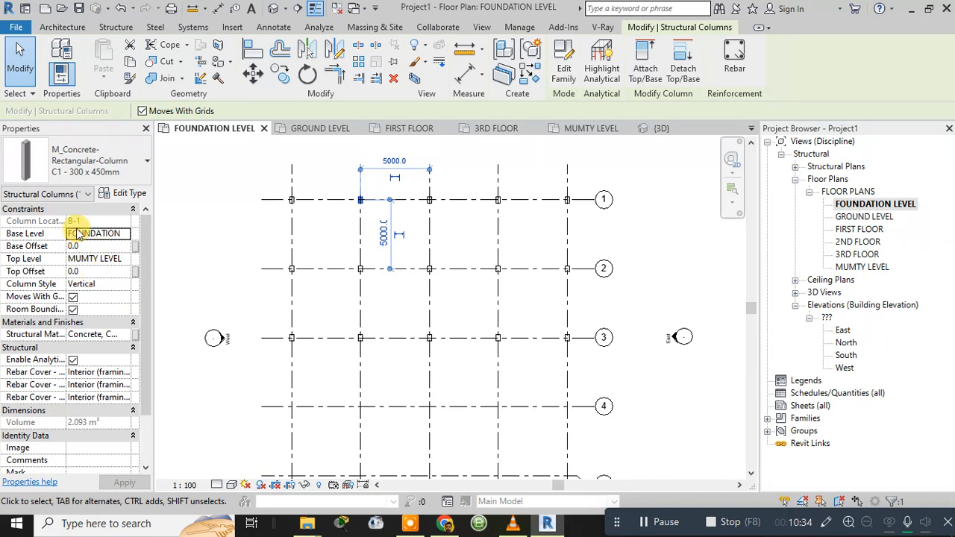
left_click(223, 242)
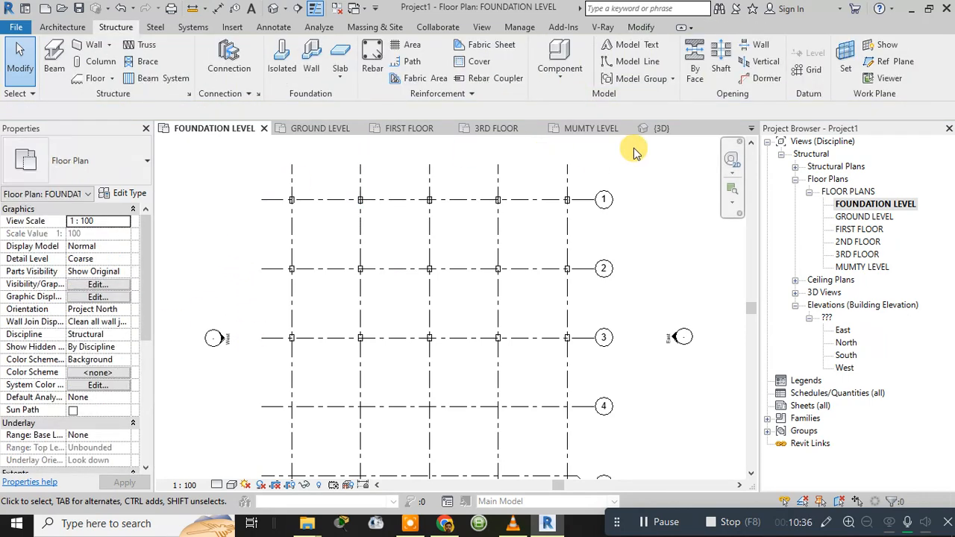
left_click(657, 128)
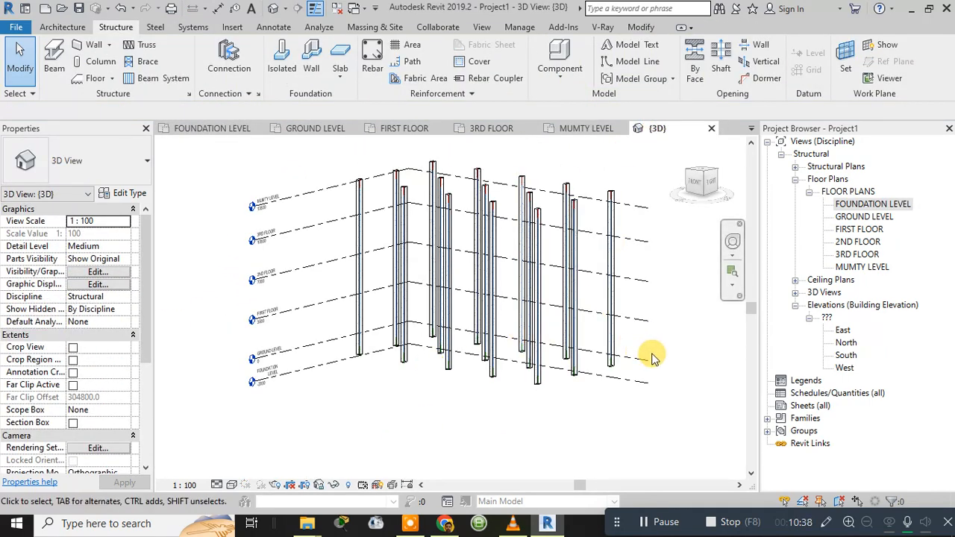
middle_click_drag(657, 350, 688, 315, "shift")
double_click(845, 342)
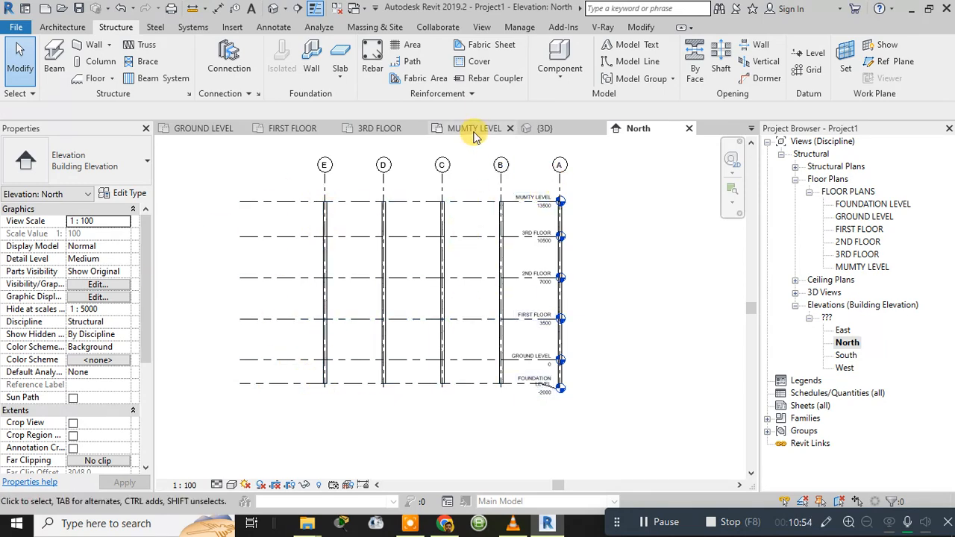
Close the open MUMTY LEVEL, FIRST FLOOR, GROUND LEVEL, 3RD FLOOR and East views.
left_click(473, 131)
left_click(510, 129)
left_click(414, 131)
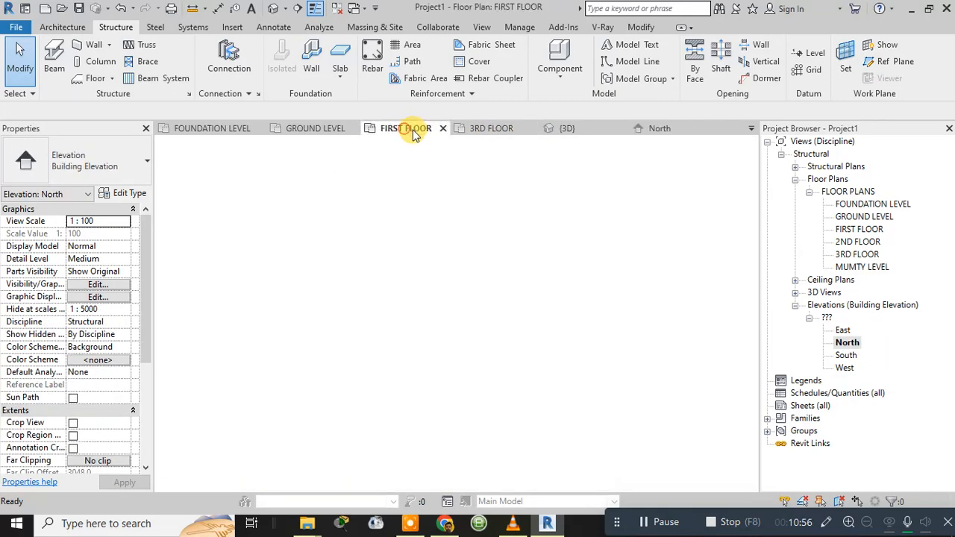
left_click(442, 128)
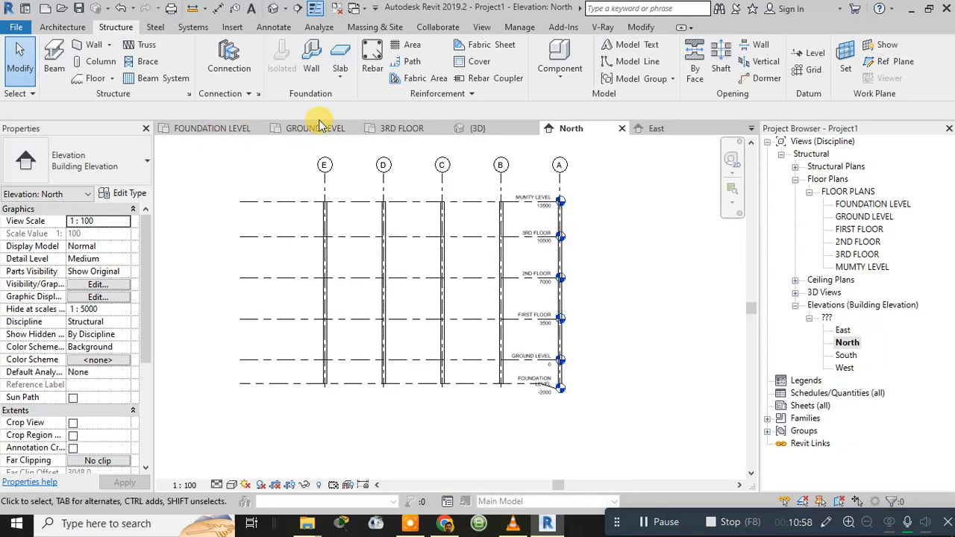
left_click(319, 123)
left_click(357, 129)
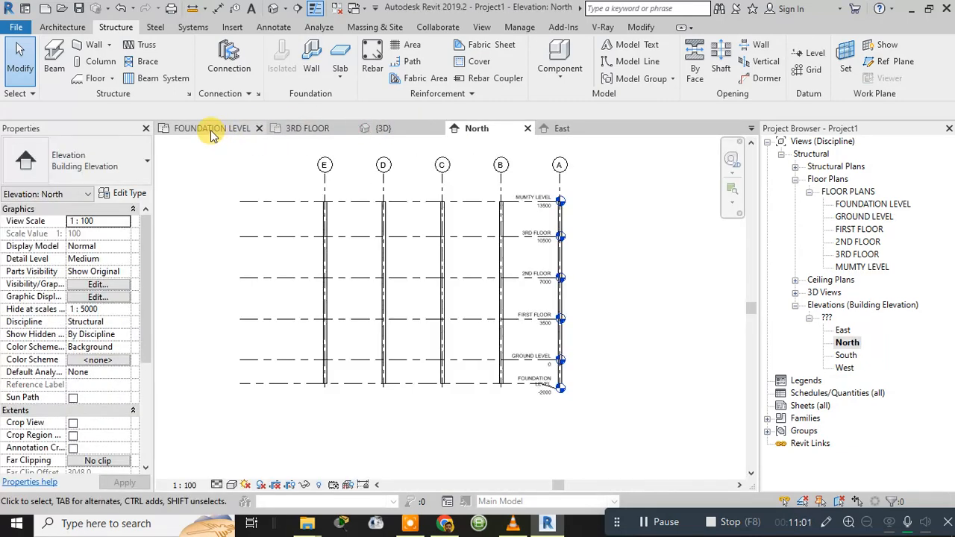
left_click(353, 131)
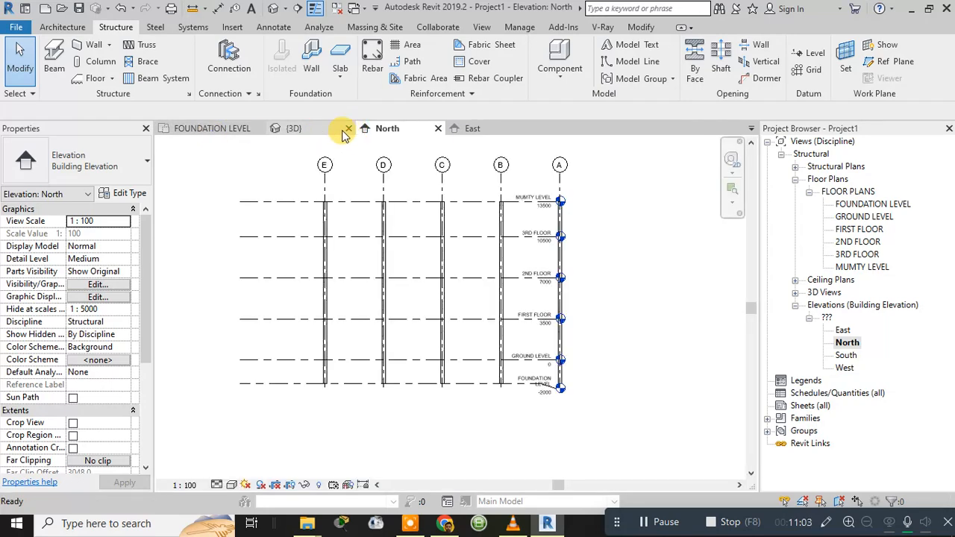
left_click(492, 127)
left_click(527, 129)
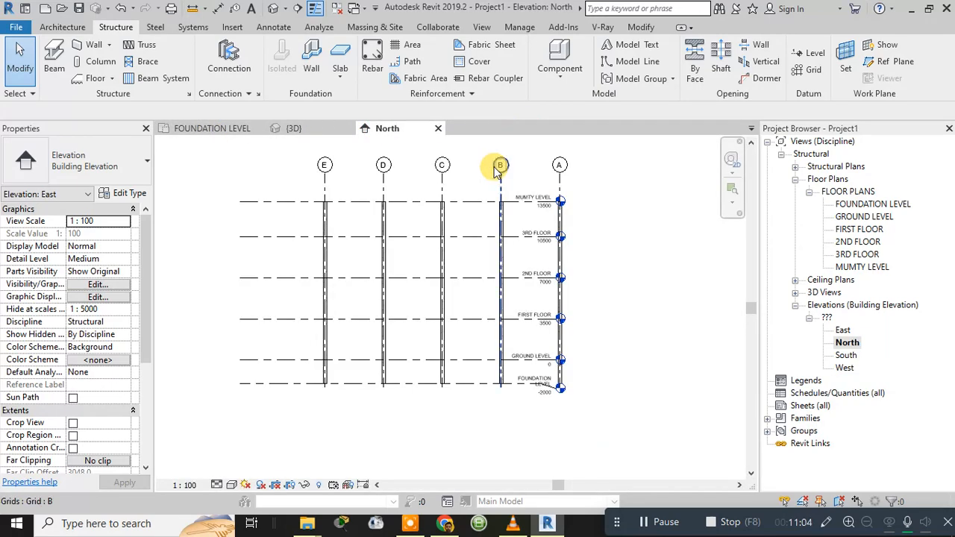
In the FOUNDATION LEVEL plan, place C2 - 400 x 600mm structural columns at the intersections of grids 4 and 5 with grids A to E.
left_click(195, 129)
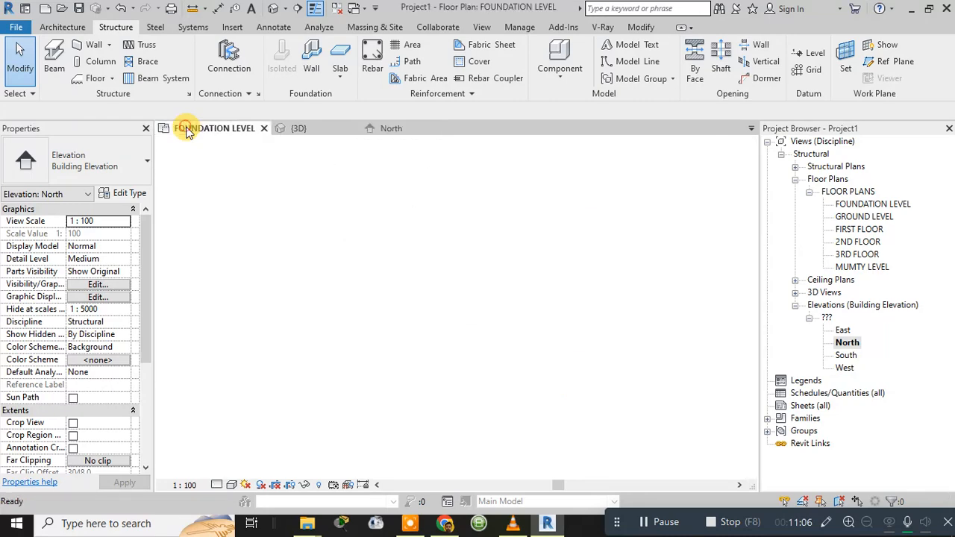
scroll(451, 335, "down", 2)
middle_click_drag(458, 349, 459, 228)
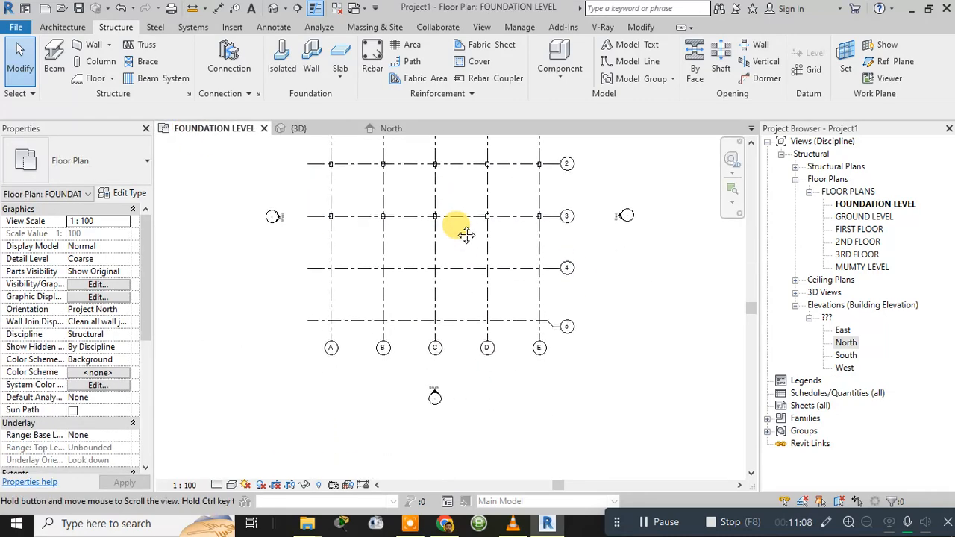
scroll(349, 253, "up", 3)
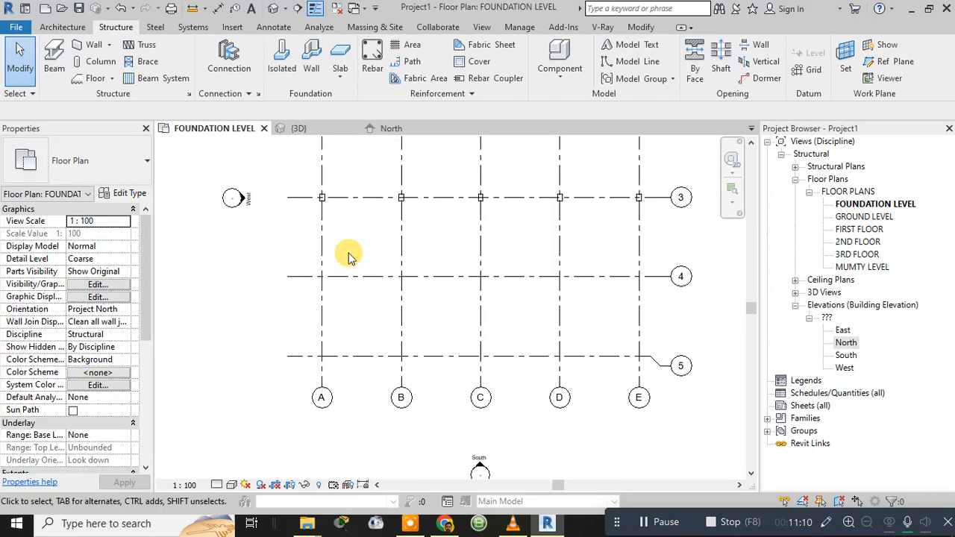
left_click(77, 166)
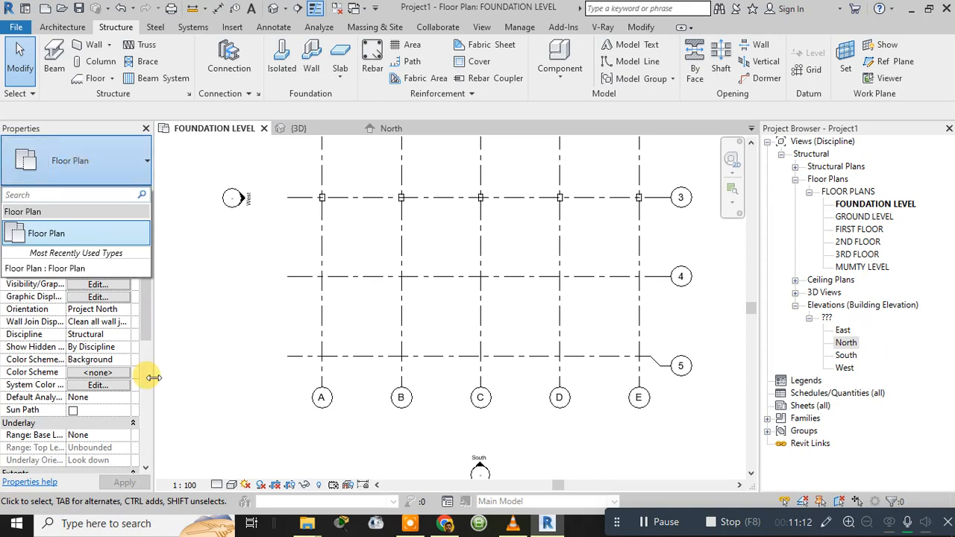
left_click(109, 67)
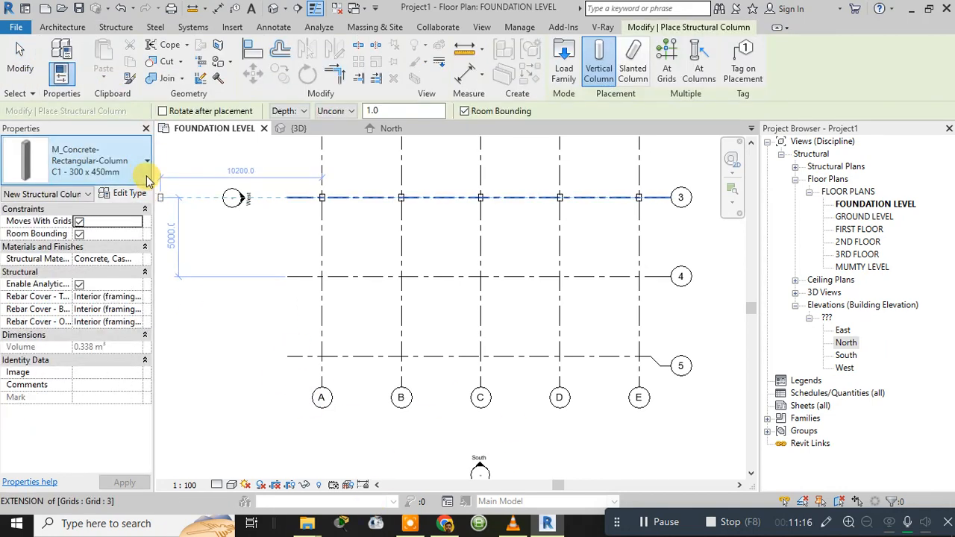
left_click(143, 171)
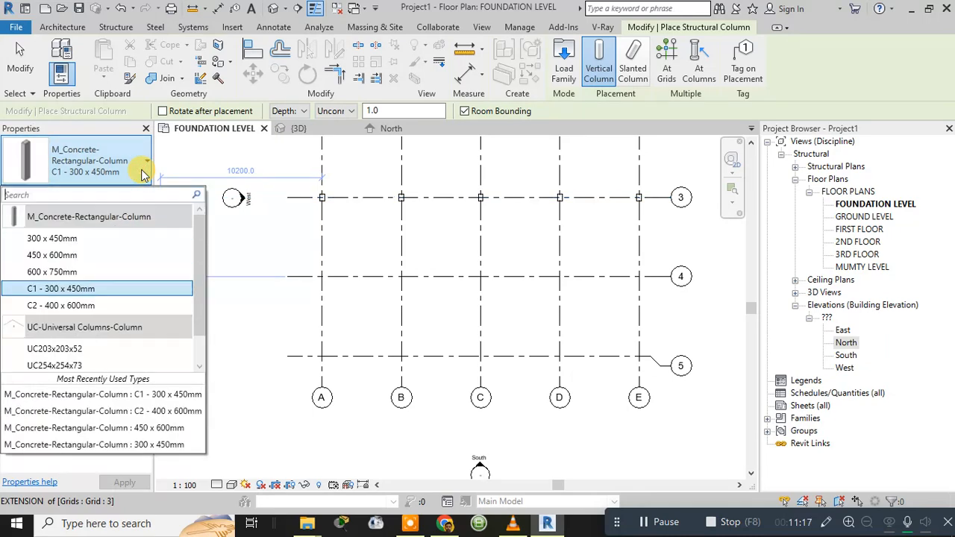
left_click(96, 306)
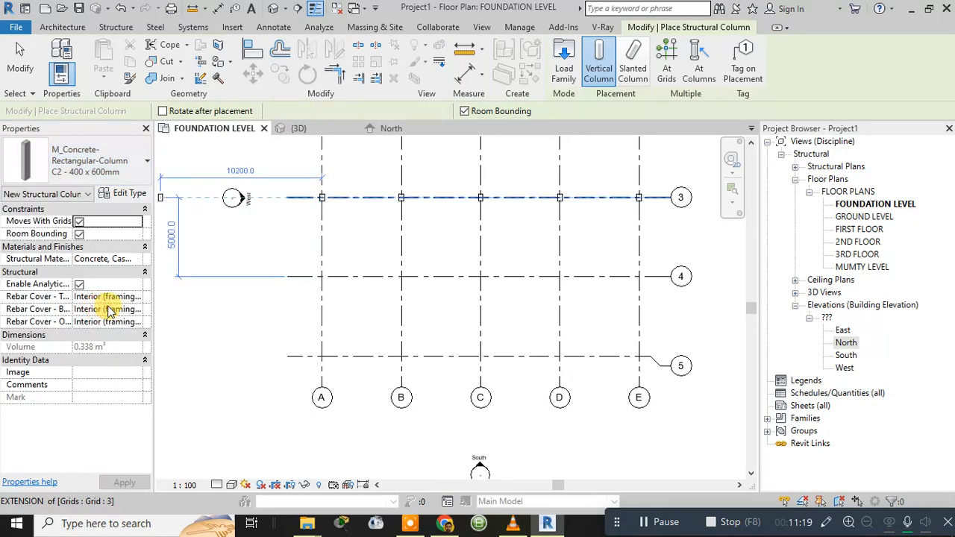
left_click(668, 64)
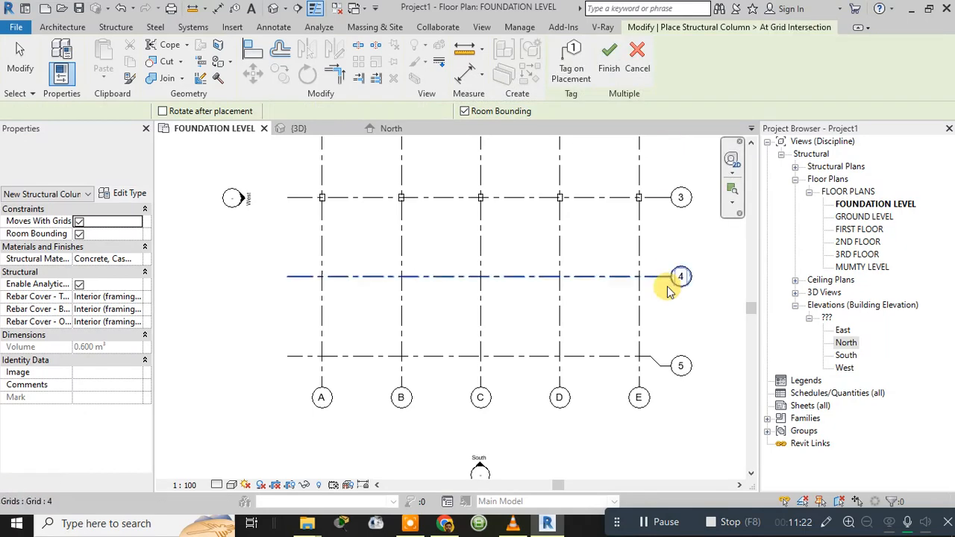
left_click_drag(649, 267, 307, 367)
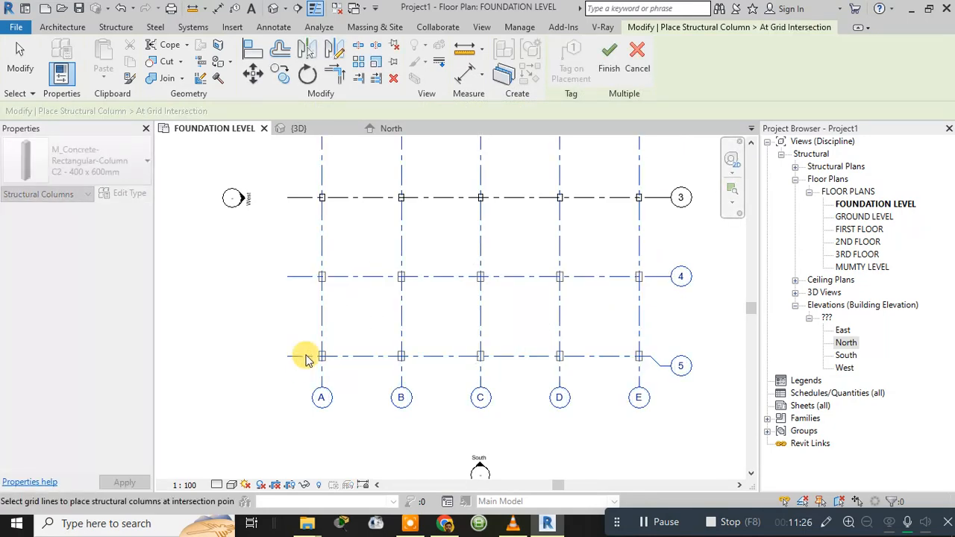
left_click(611, 67)
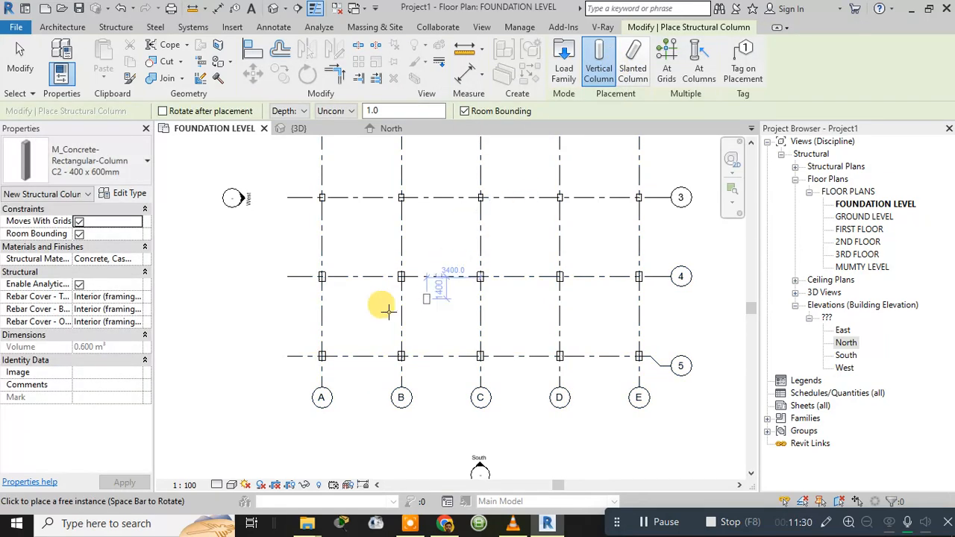
key("Escape")
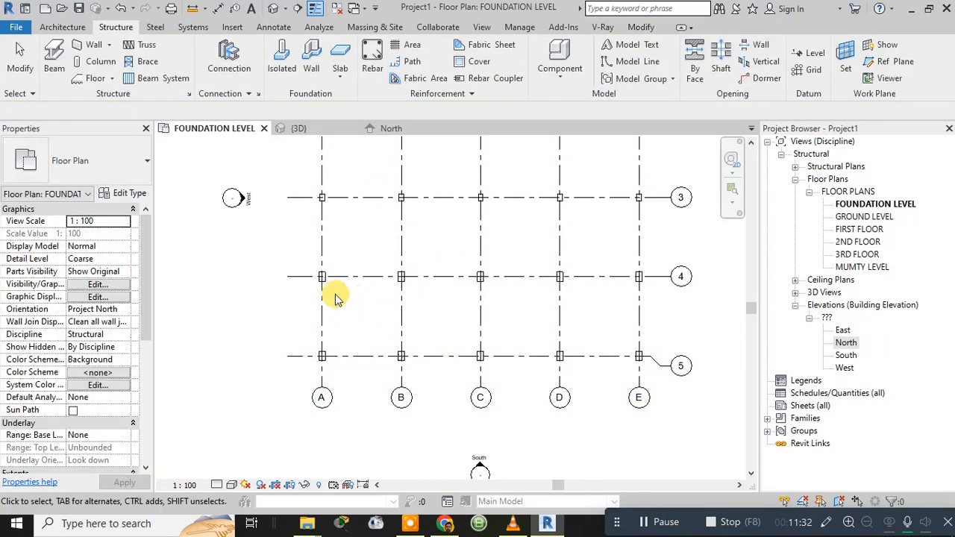
Select all instances of the C2 - 400 x 600mm column and set their top level to MUMTY LEVEL and base offset to 0.0.
left_click(323, 280)
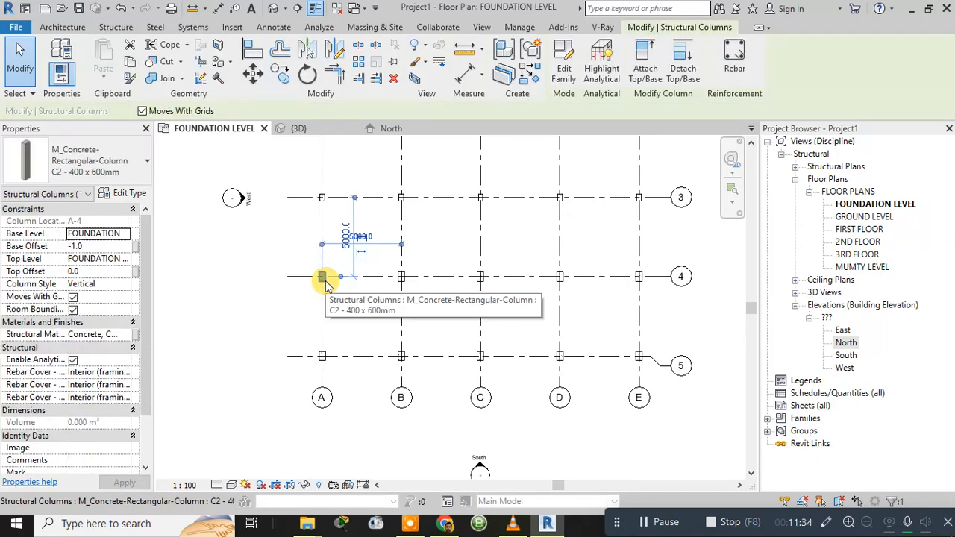
key("s")
key("a")
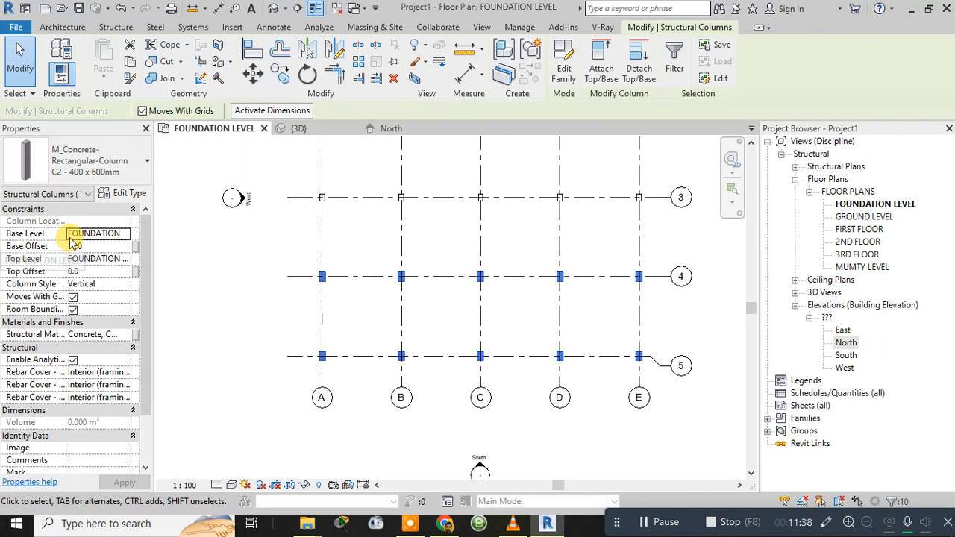
left_click(103, 246)
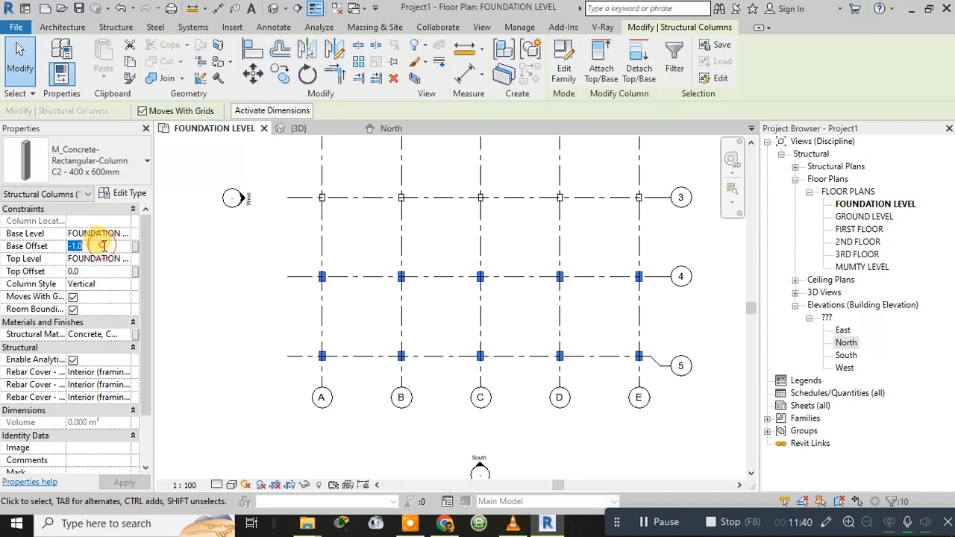
left_click(120, 259)
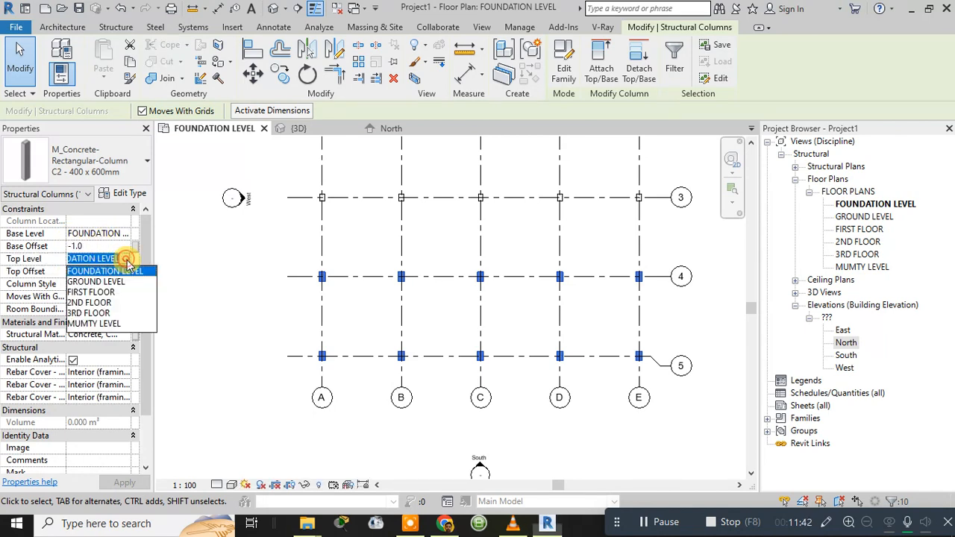
left_click(112, 328)
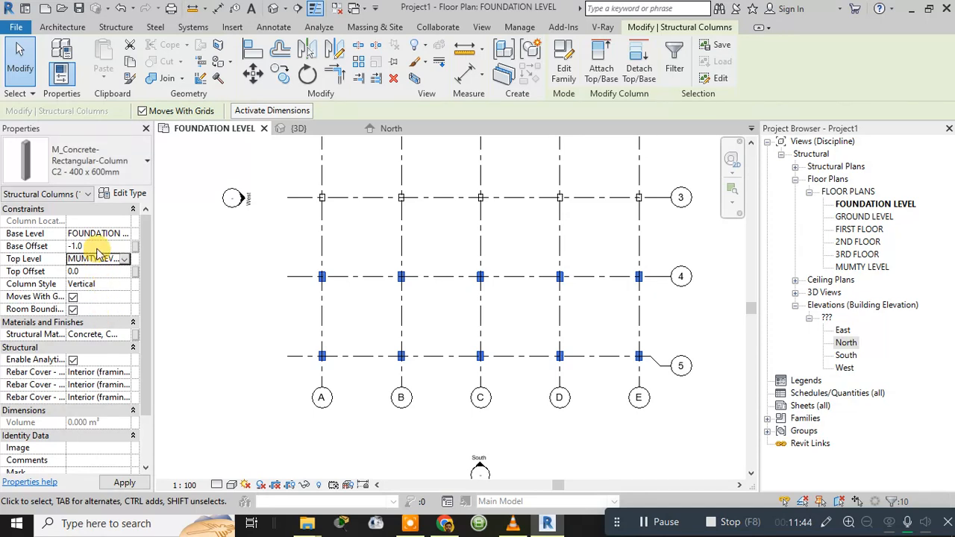
type("-0")
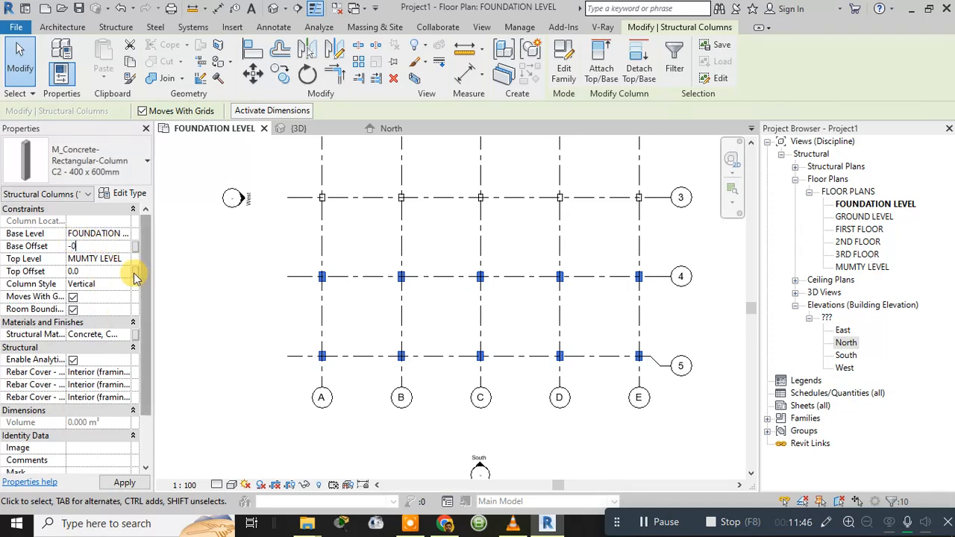
left_click(123, 483)
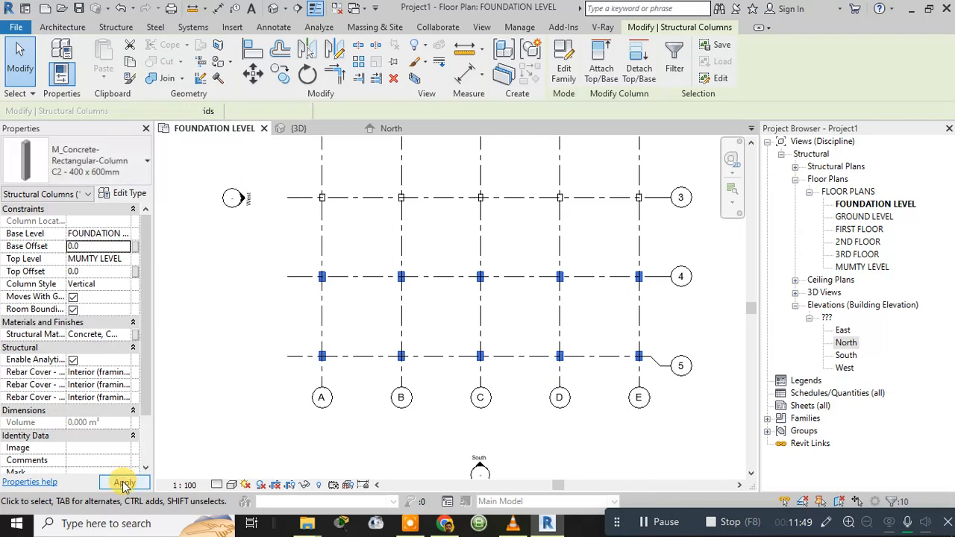
Clear the selection and check the heights of the C1 and C2 columns in the 3D view and the North elevation.
left_click(193, 403)
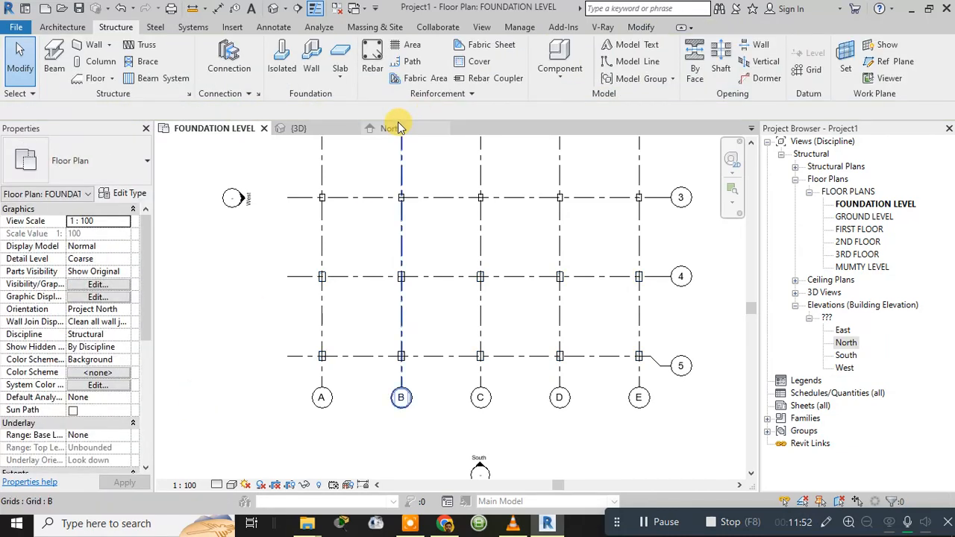
left_click(298, 128)
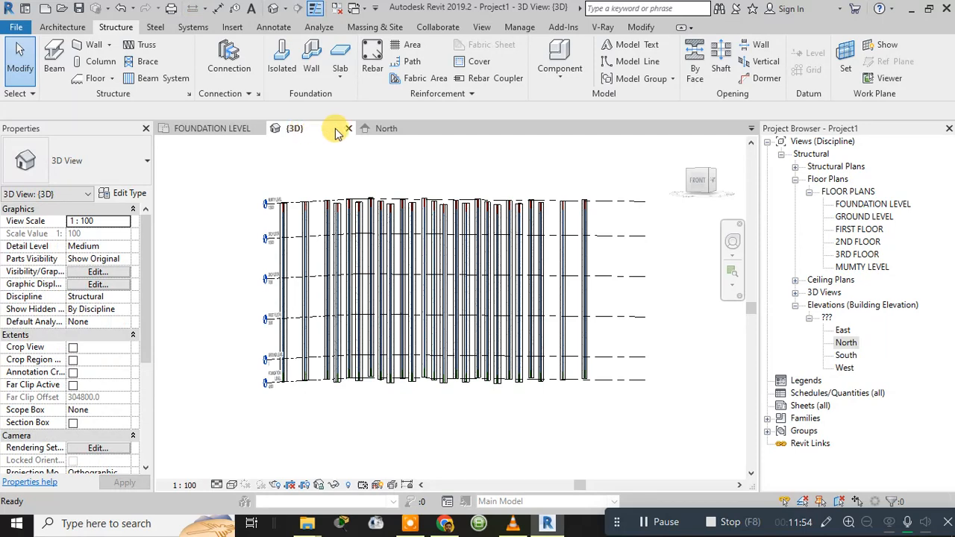
left_click(382, 130)
scroll(297, 206, "up", 2)
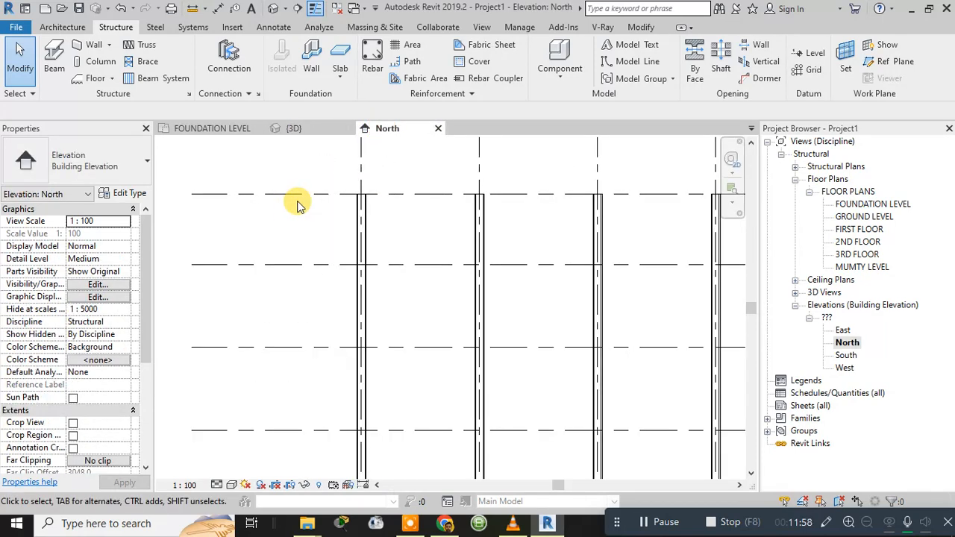
left_click(317, 129)
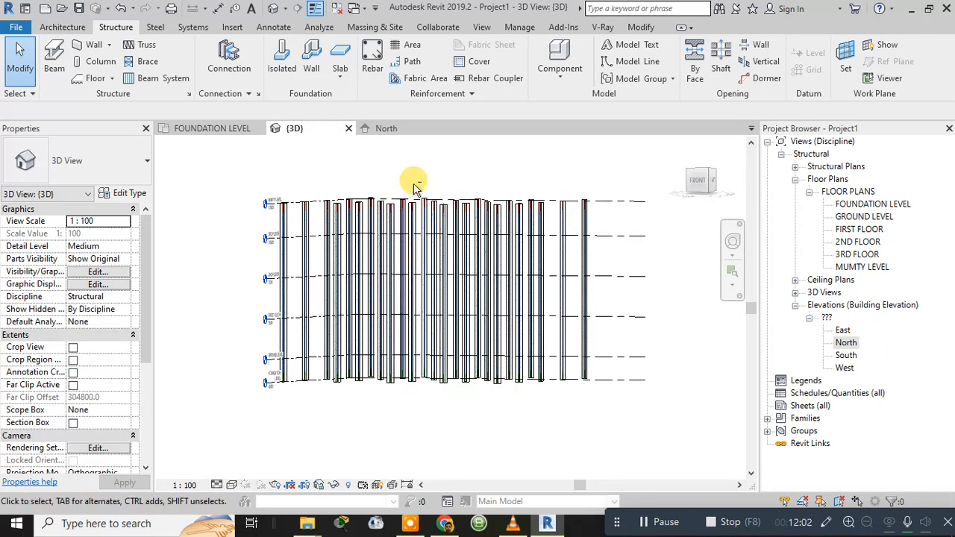
scroll(395, 189, "up", 2)
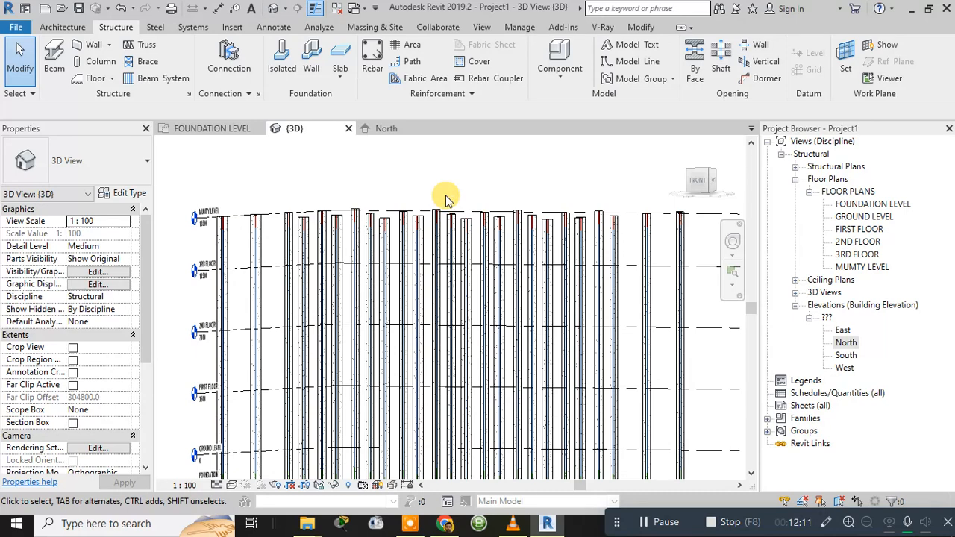
mouse_move(446, 193)
middle_mouse_down("shift")
mouse_move(455, 199)
mouse_move(456, 189)
mouse_move(458, 205)
mouse_move(461, 187)
mouse_move(468, 238)
mouse_move(457, 230)
mouse_move(465, 197)
mouse_move(456, 221)
mouse_move(444, 209)
middle_mouse_up("shift")
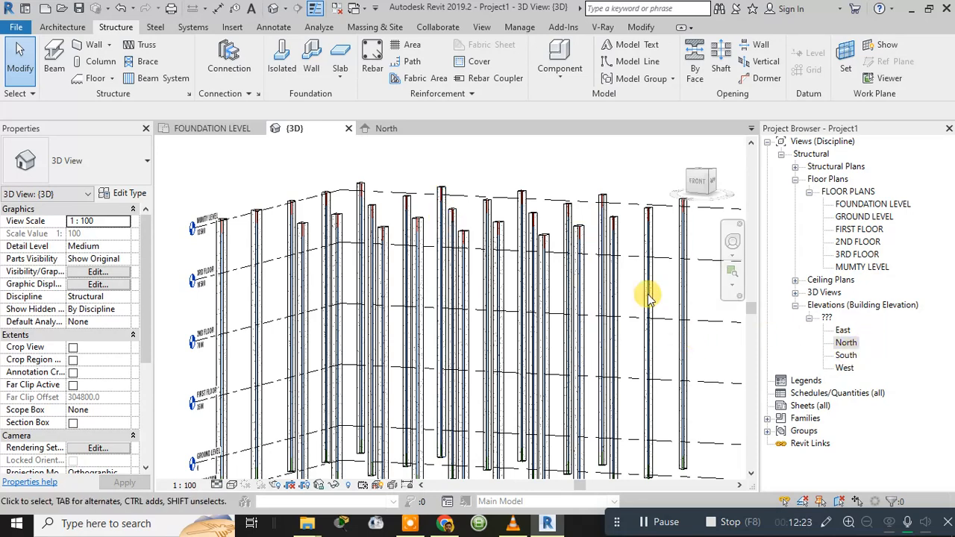
Check the columns against the levels in the North, East, South and West elevations.
left_click(846, 342)
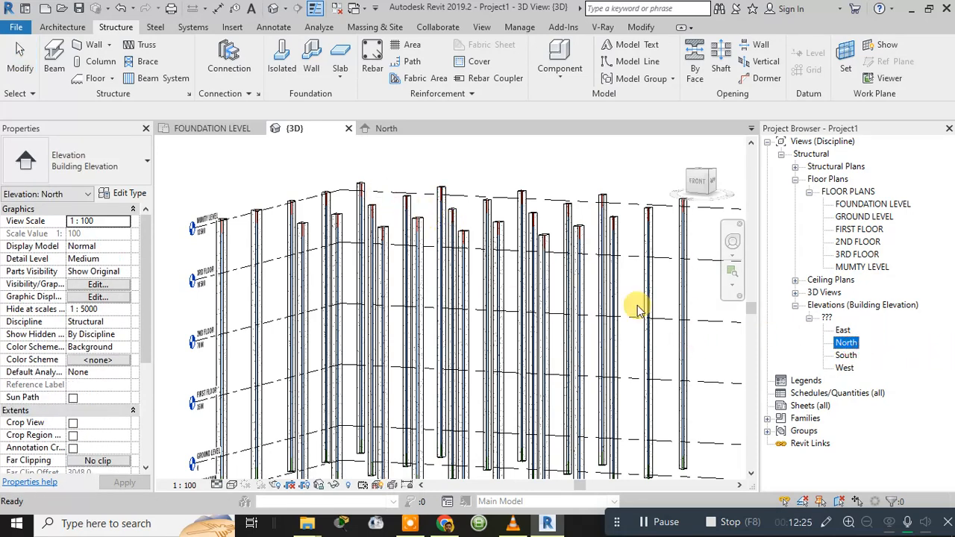
left_click(386, 128)
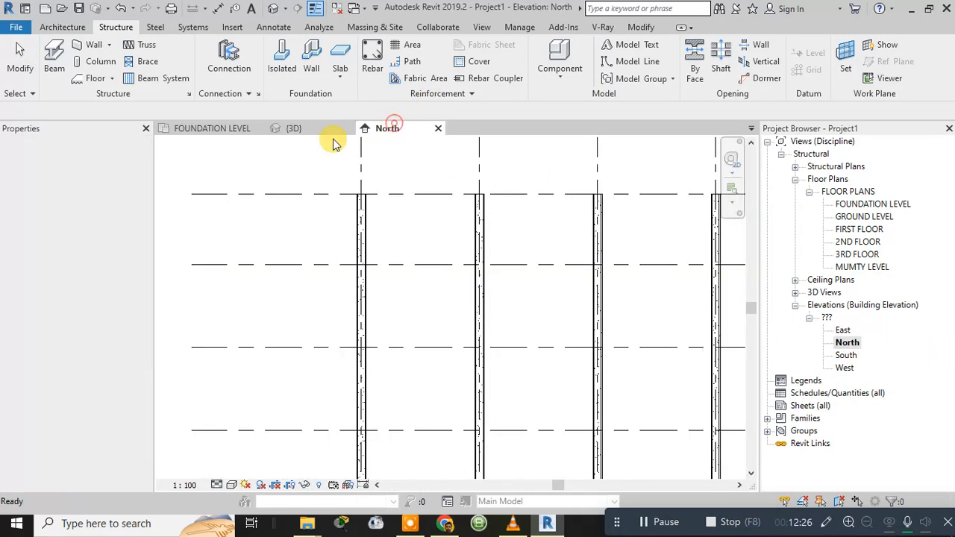
double_click(842, 330)
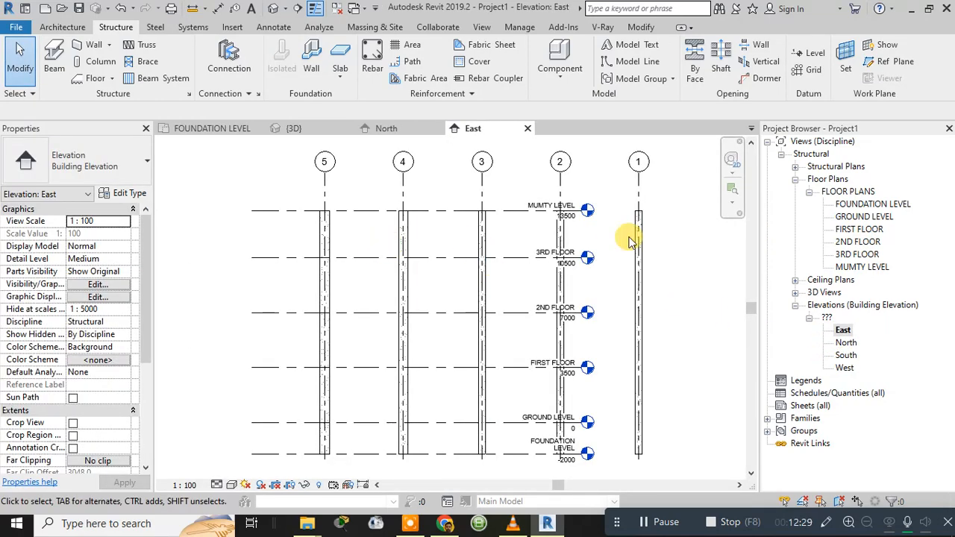
double_click(846, 355)
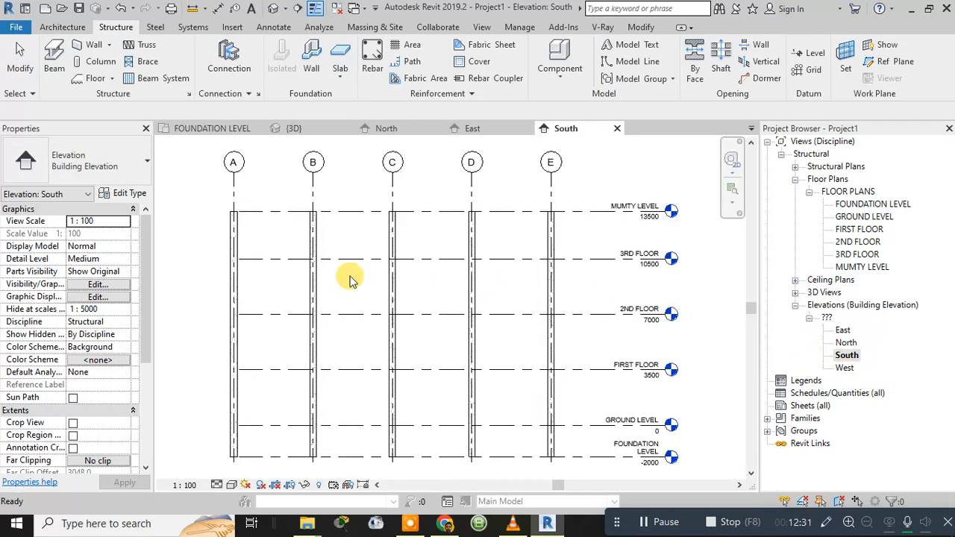
double_click(845, 368)
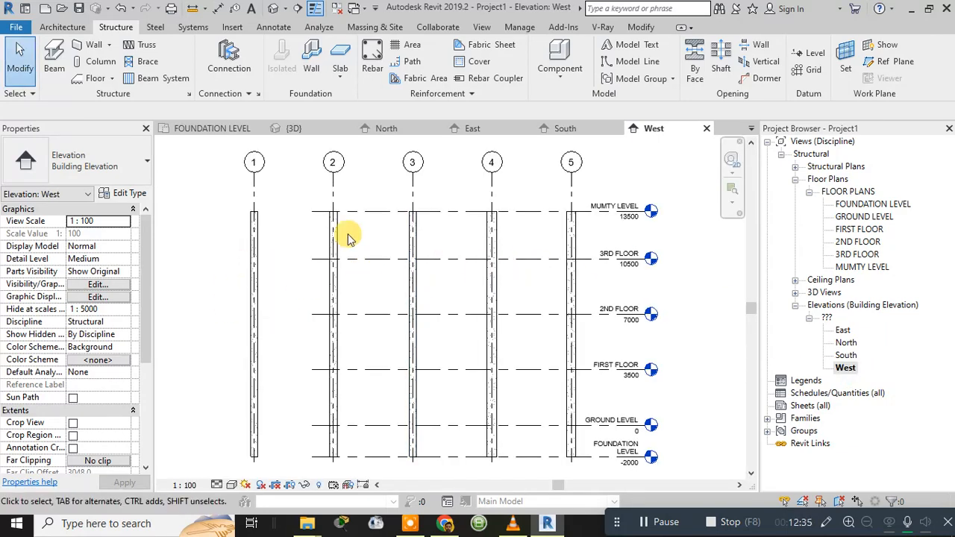
Set the 3D view's visual style to Realistic and examine the columns from the back.
left_click(196, 132)
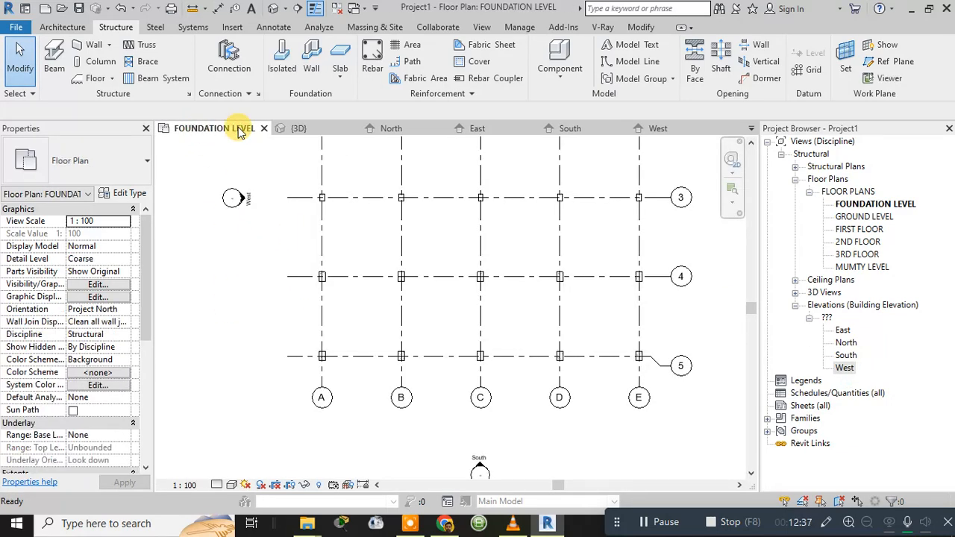
left_click(291, 128)
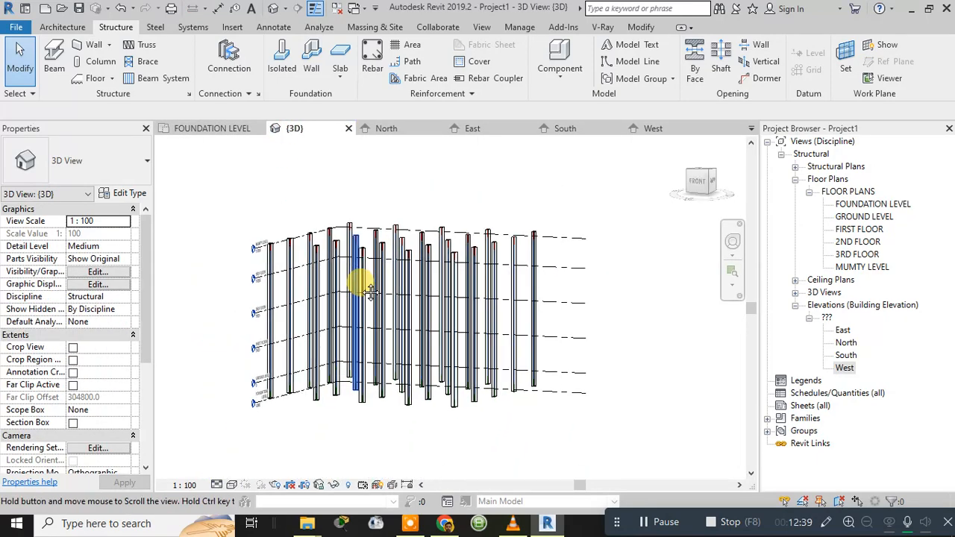
scroll(365, 386, "up", 3)
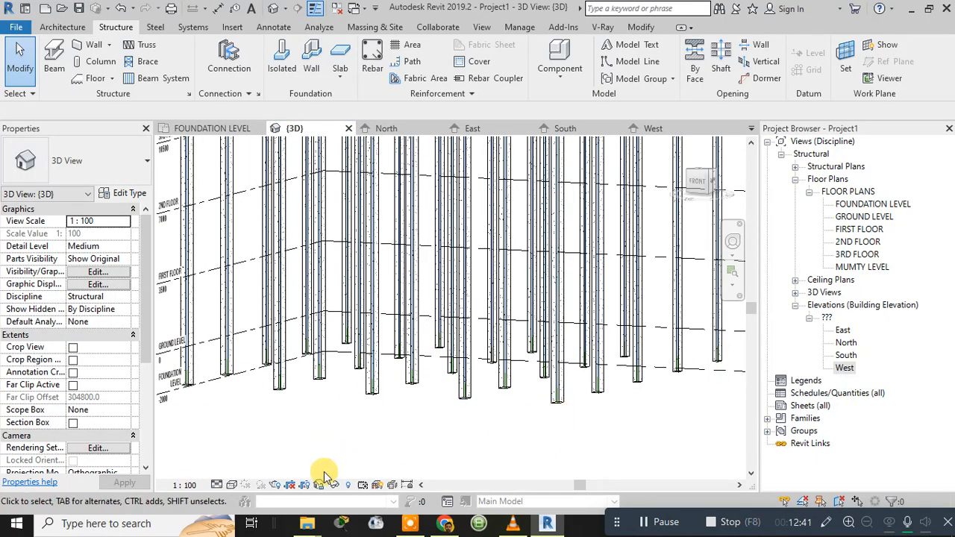
left_click(232, 486)
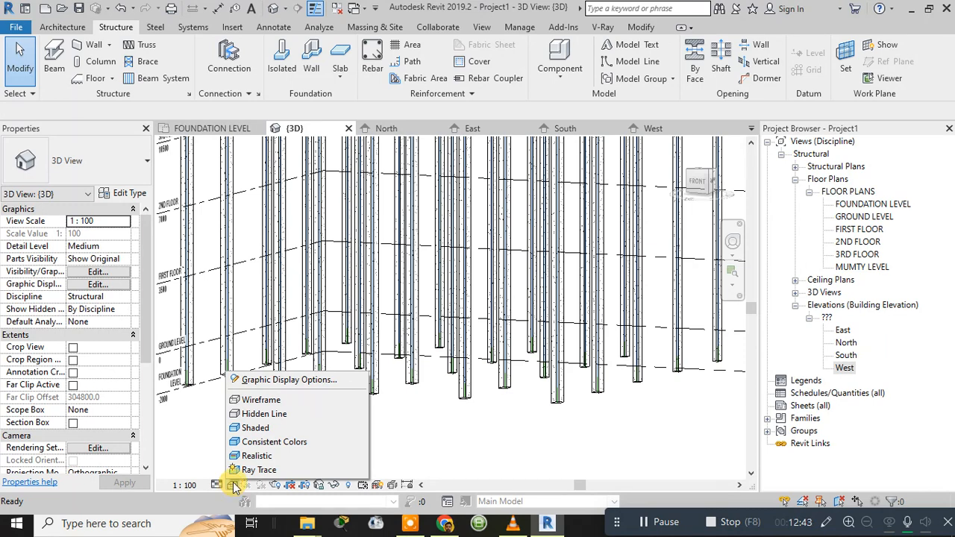
left_click(246, 455)
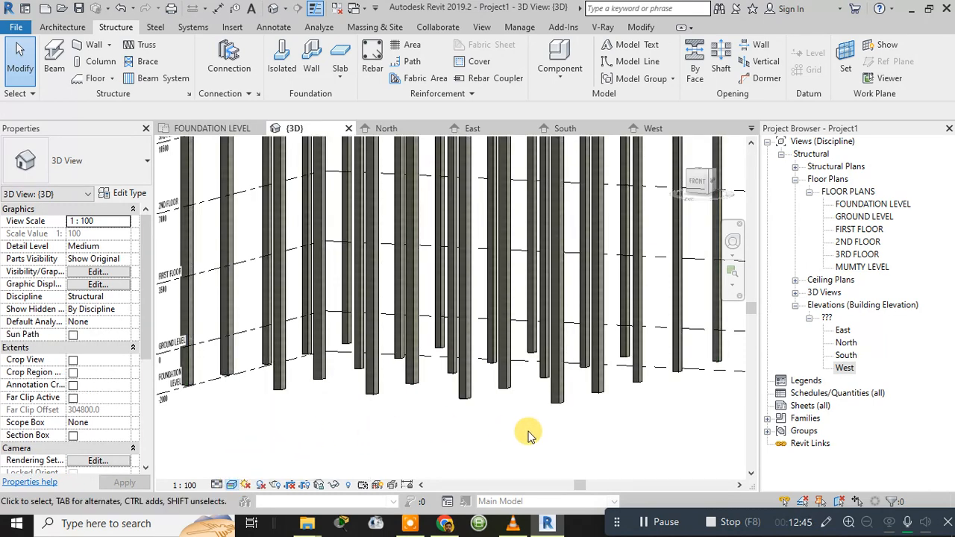
middle_click_drag(528, 435, 365, 365)
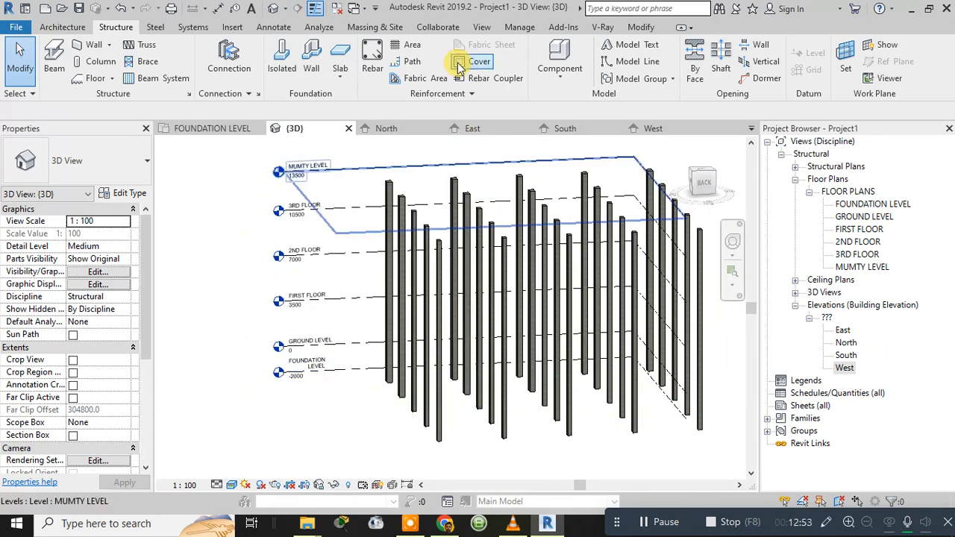
Examine the column layout on grids 1 to 5 in the FOUNDATION LEVEL plan.
left_click(190, 126)
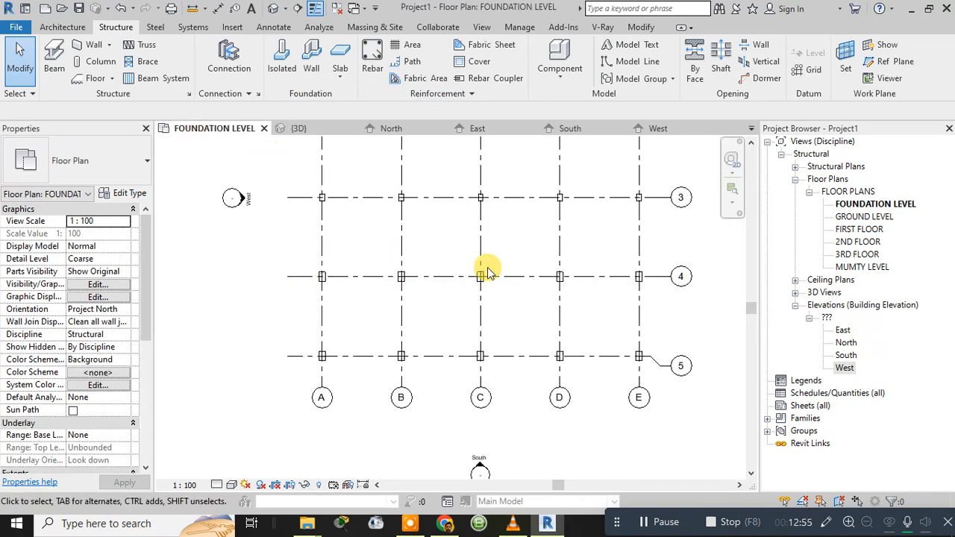
scroll(597, 255, "down", 2)
scroll(662, 240, "up", 1)
middle_click_drag(663, 239, 585, 296)
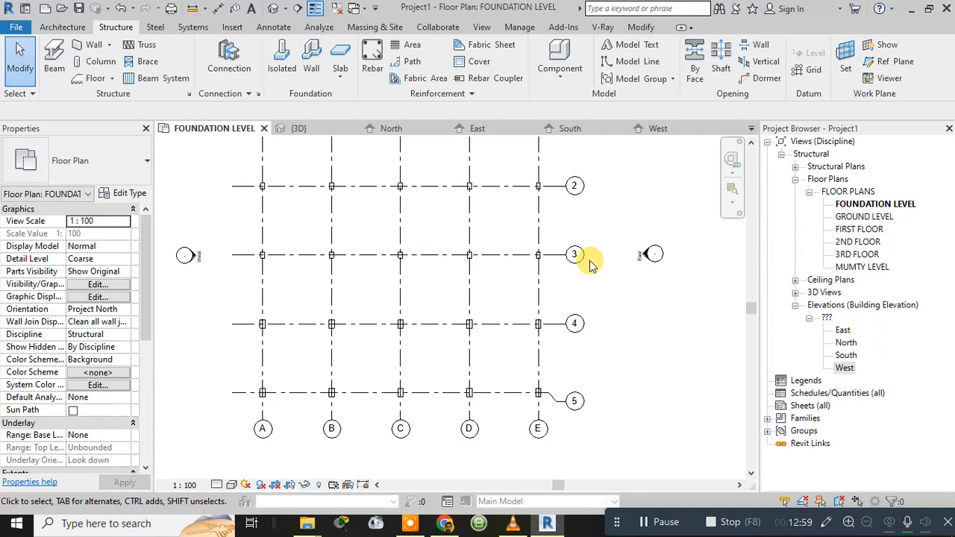
left_click(761, 282)
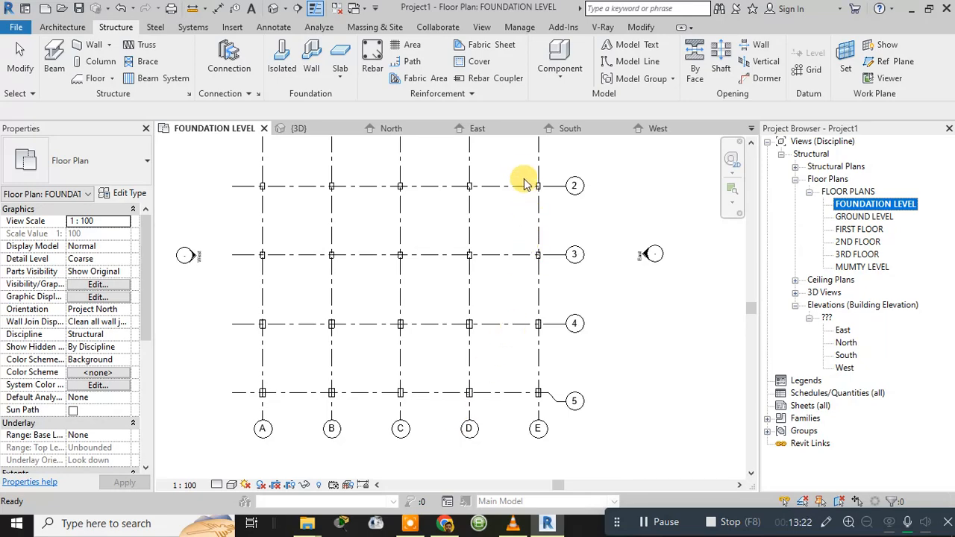
scroll(521, 173, "up", 2)
scroll(521, 178, "up", 2)
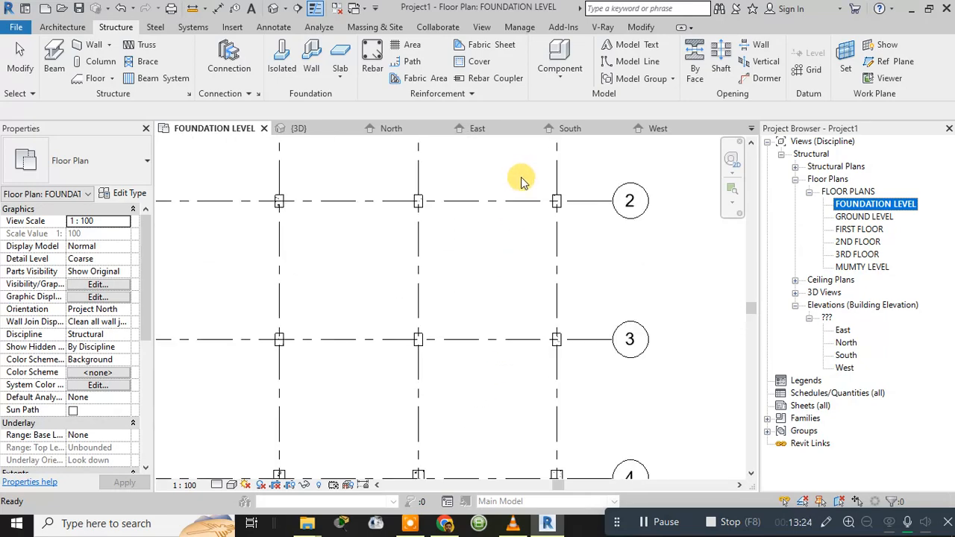
scroll(521, 178, "down", 3)
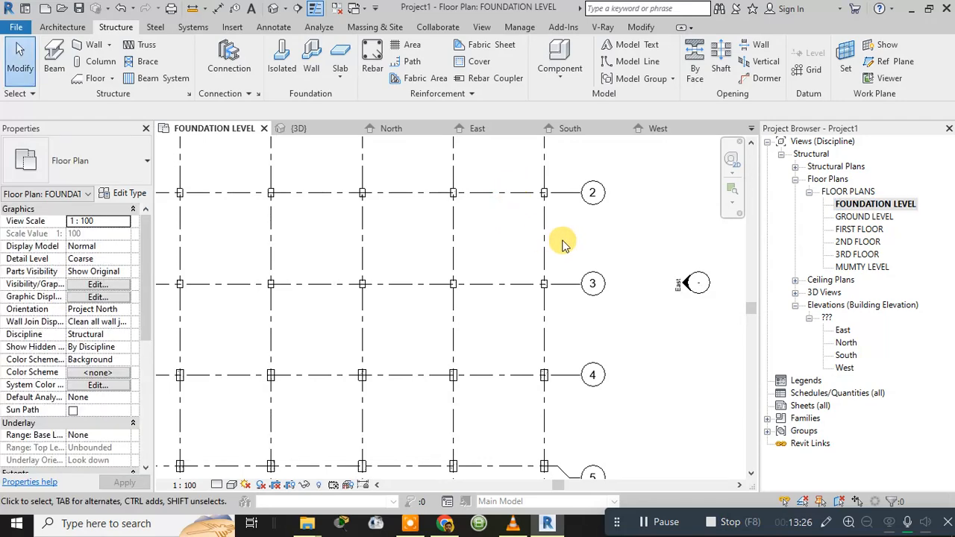
scroll(552, 240, "down", 2)
middle_click_drag(519, 250, 560, 265)
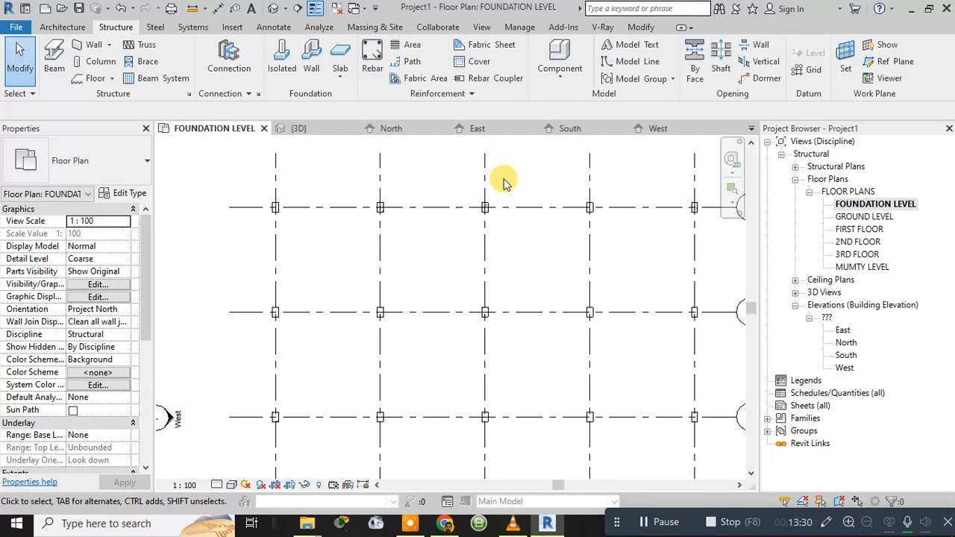
scroll(490, 216, "up", 2)
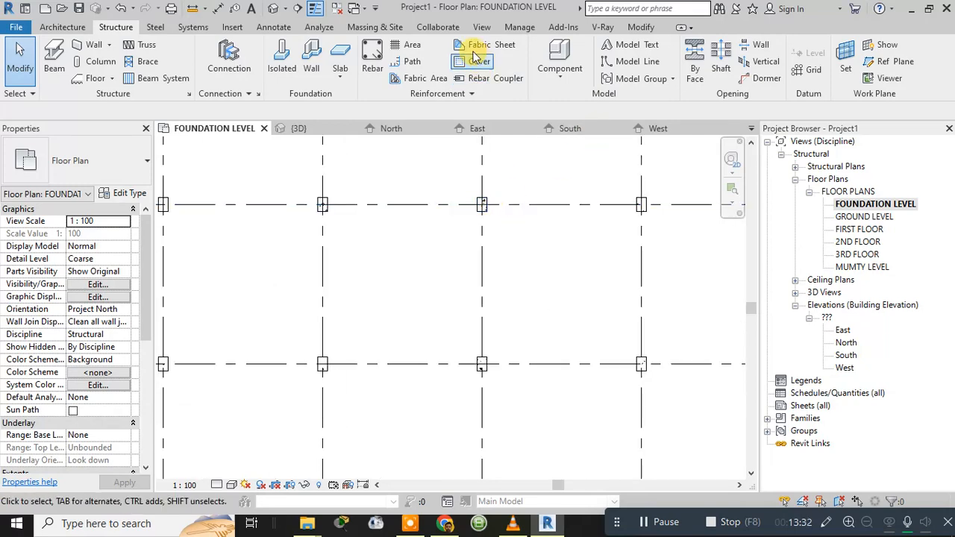
Add an aligned dimension above a C1 column on grid 1, from its vertical centerline to its right face.
left_click(272, 28)
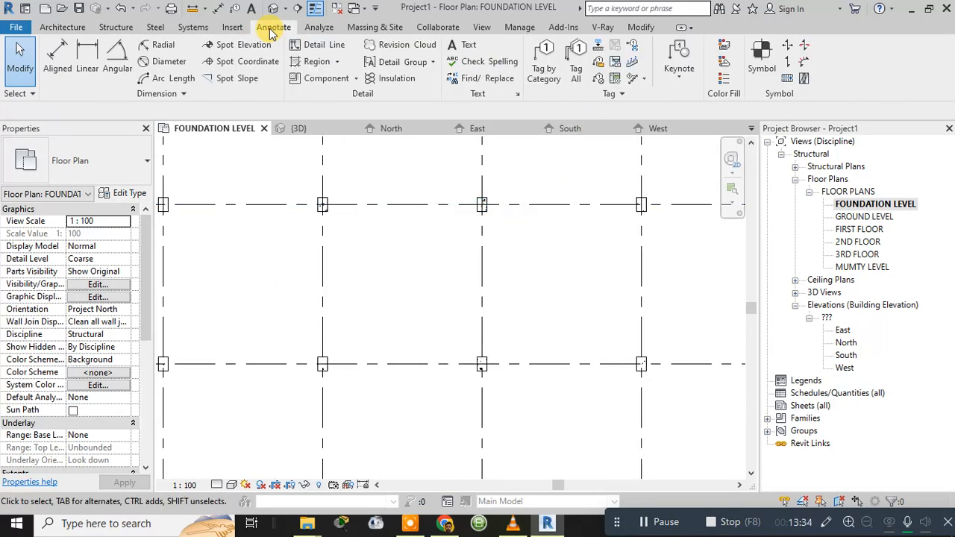
left_click(58, 56)
scroll(314, 198, "up", 3)
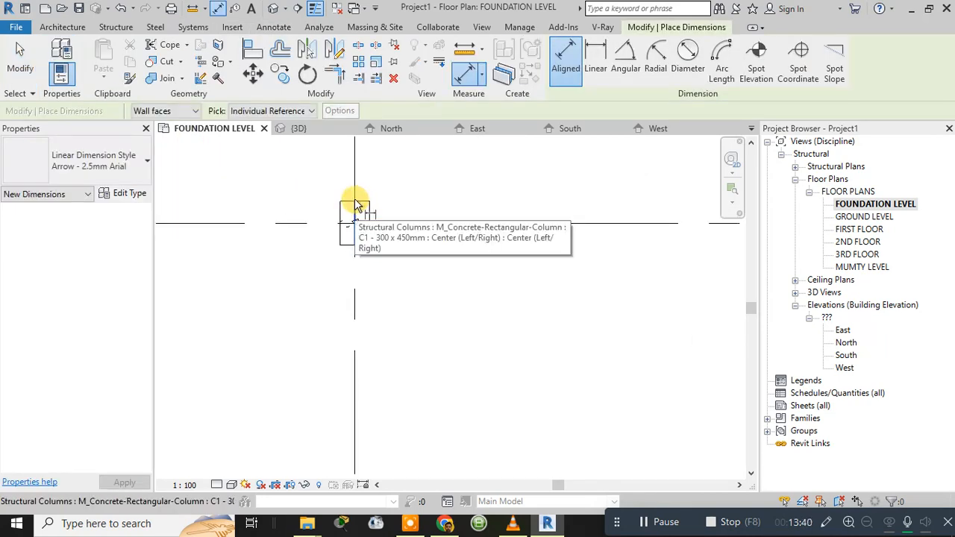
left_click(366, 203)
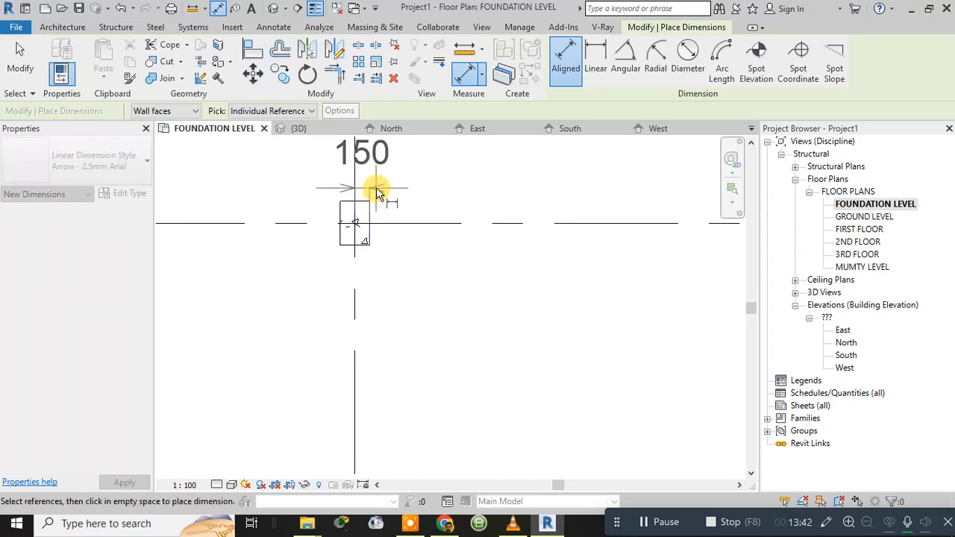
left_click(373, 192)
scroll(375, 192, "down", 1)
scroll(369, 223, "up", 2)
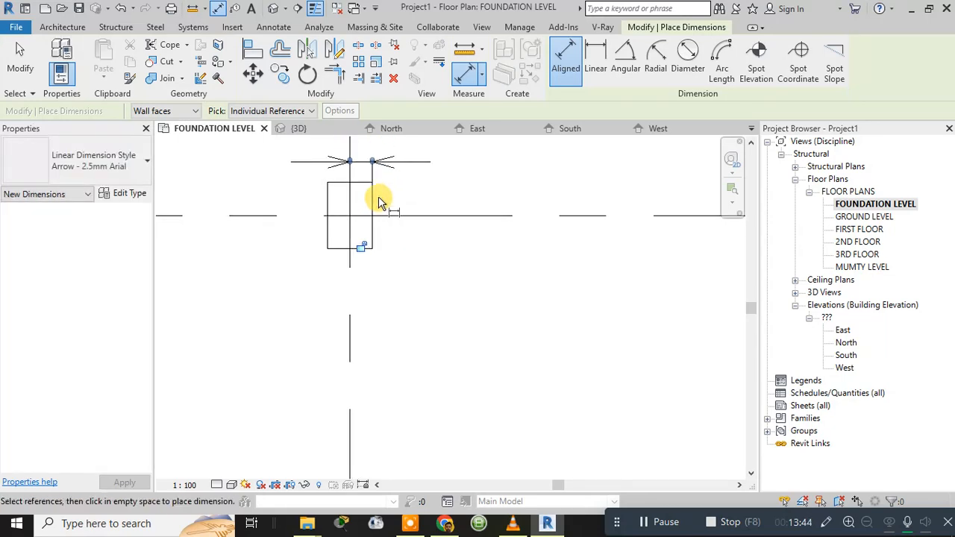
scroll(379, 186, "down", 2)
middle_click_drag(384, 197, 405, 284)
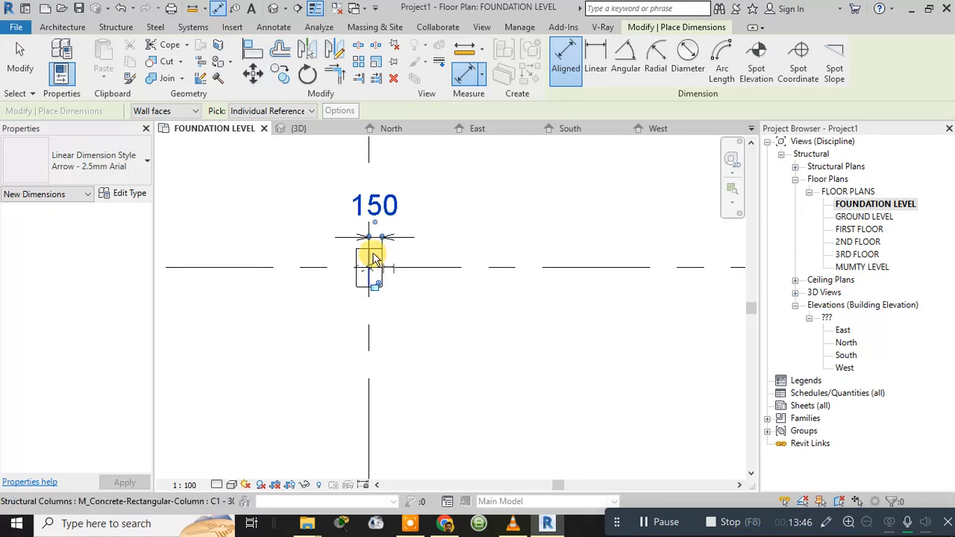
scroll(369, 256, "up", 4)
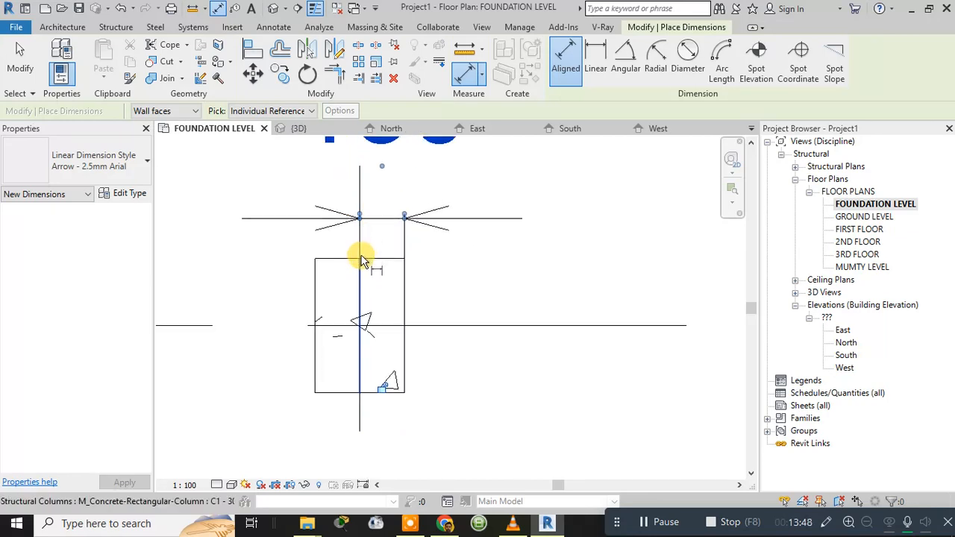
left_click(403, 263)
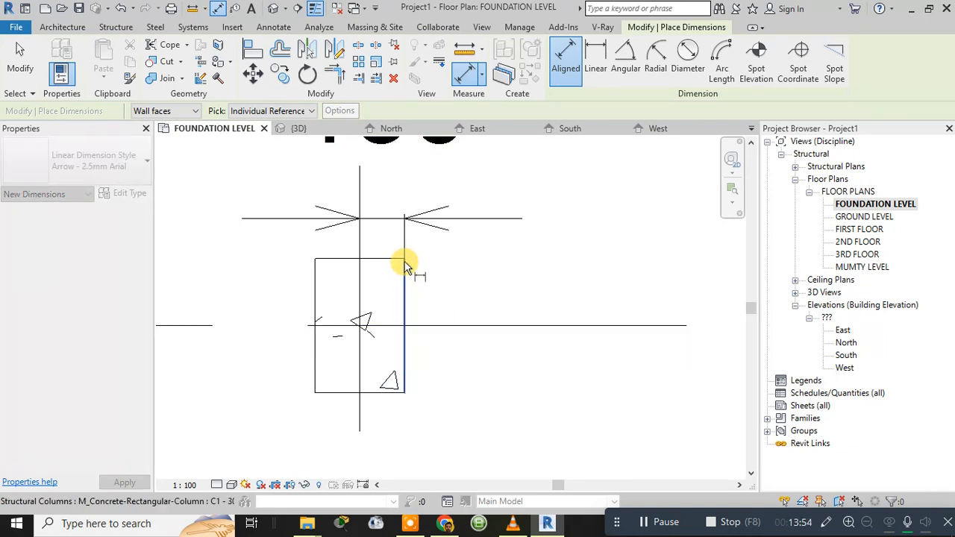
left_click(561, 64)
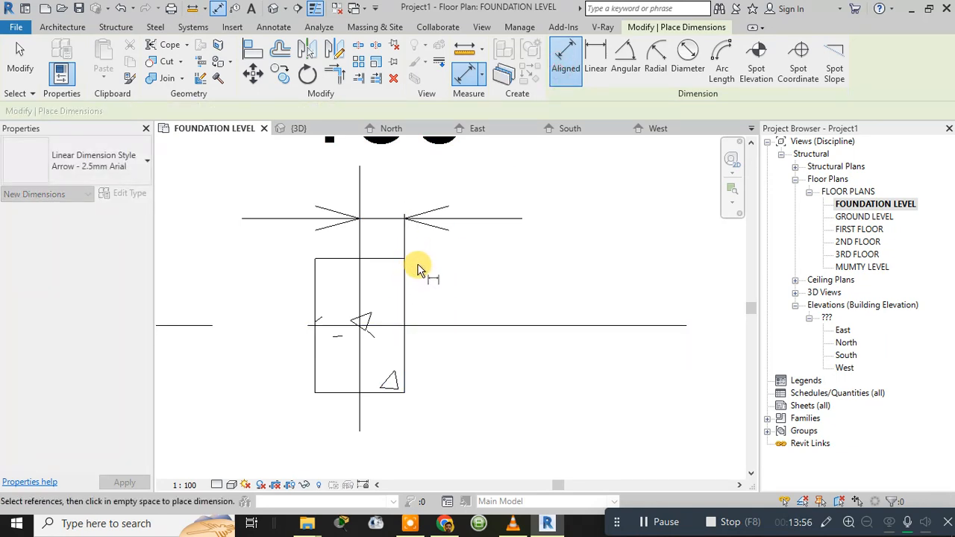
left_click(394, 259)
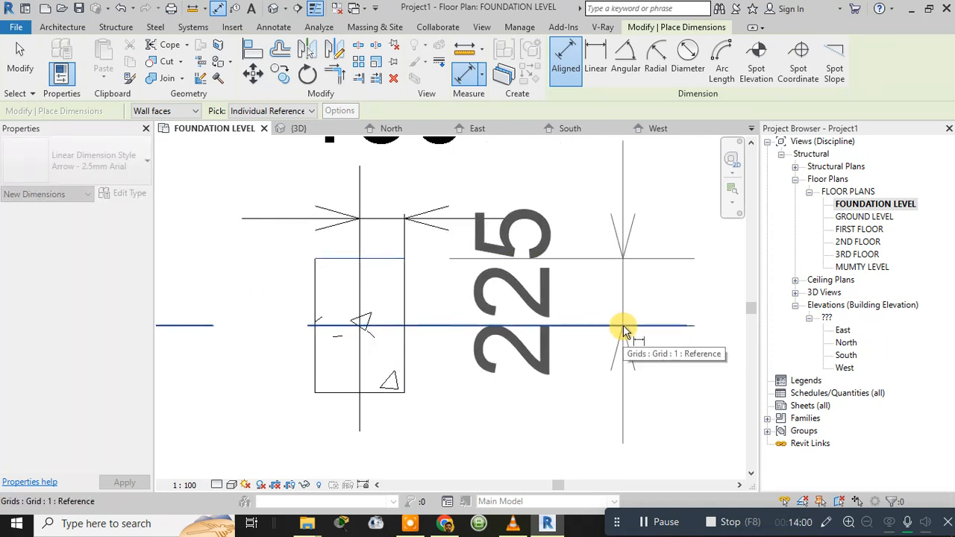
scroll(647, 328, "down", 2)
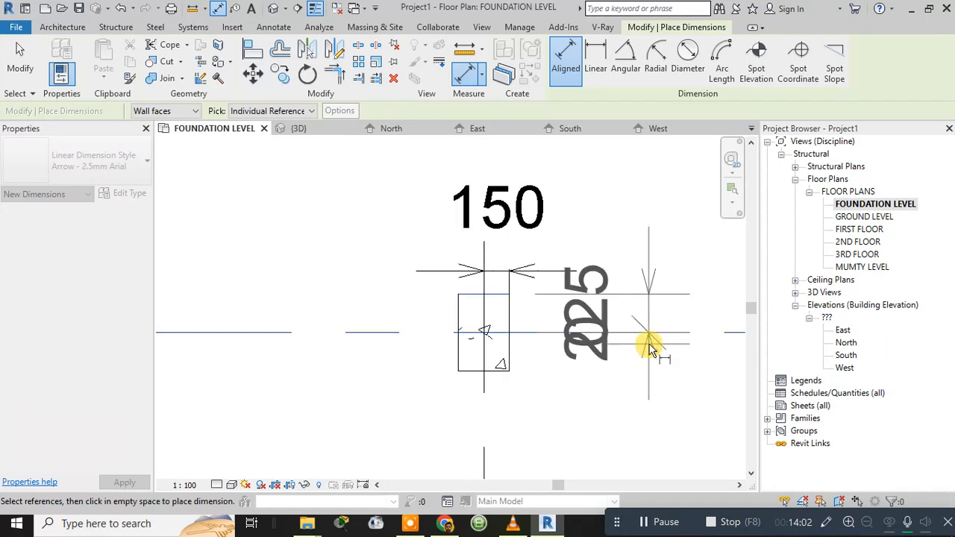
key("Escape")
scroll(662, 275, "up", 2)
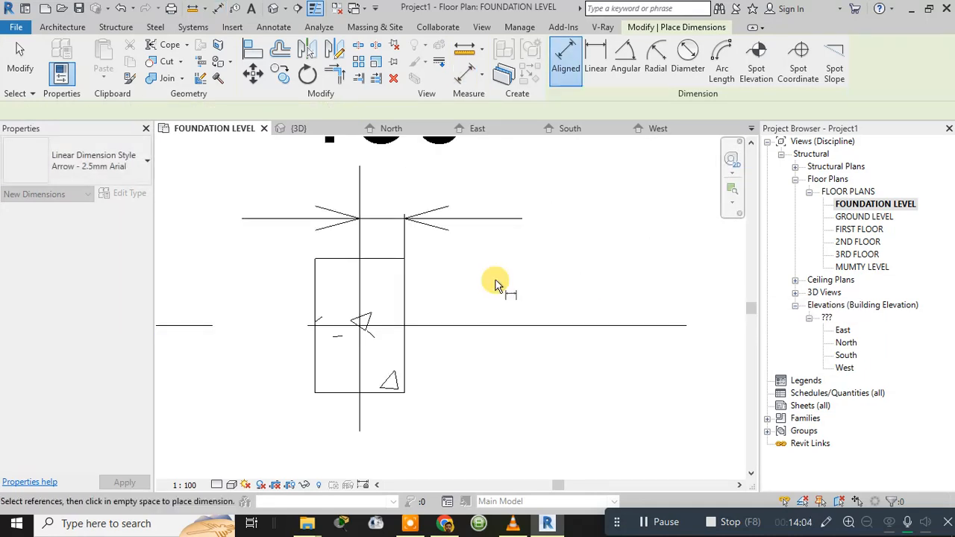
Try to dimension the C1 column from its upper face to its horizontal centerline and grid 1, and delete the dimension.
left_click(569, 60)
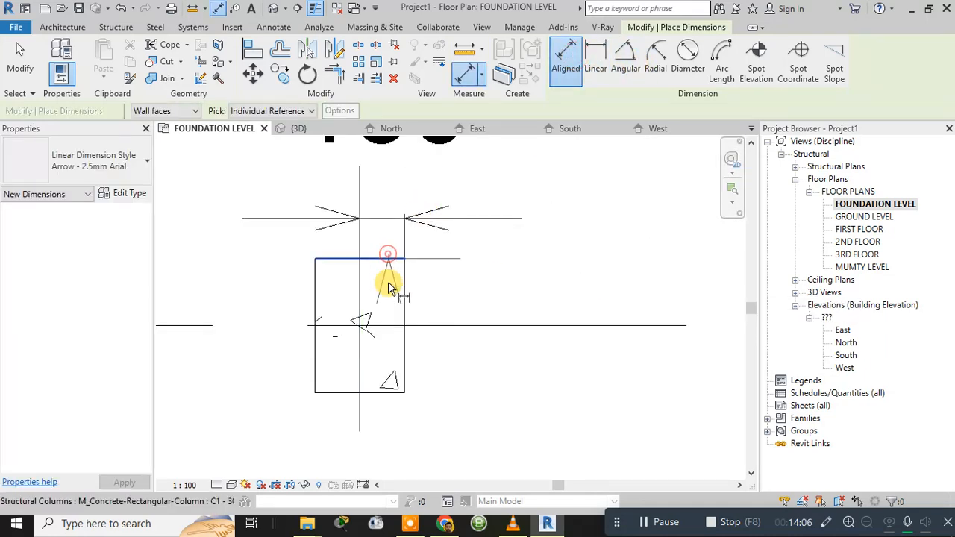
left_click(385, 258)
left_click(384, 325)
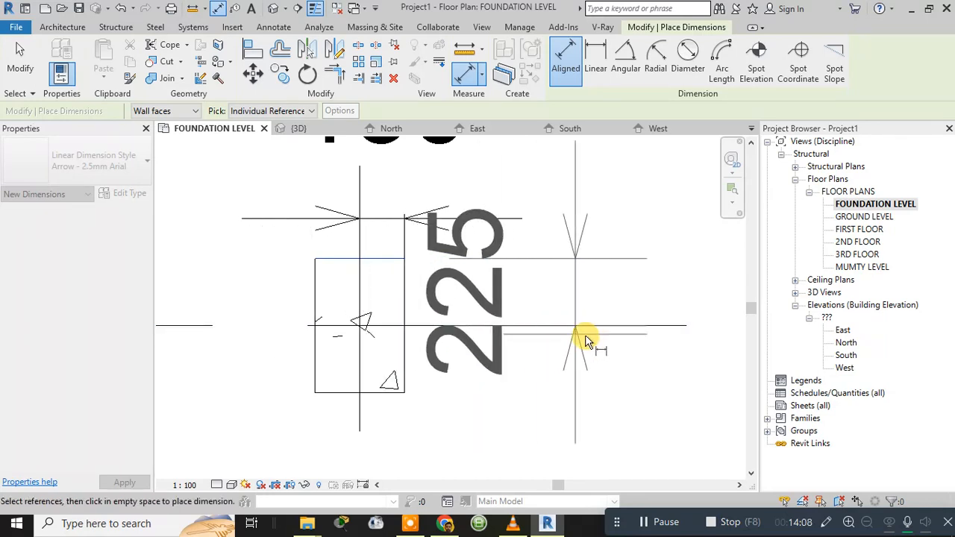
left_click(643, 326)
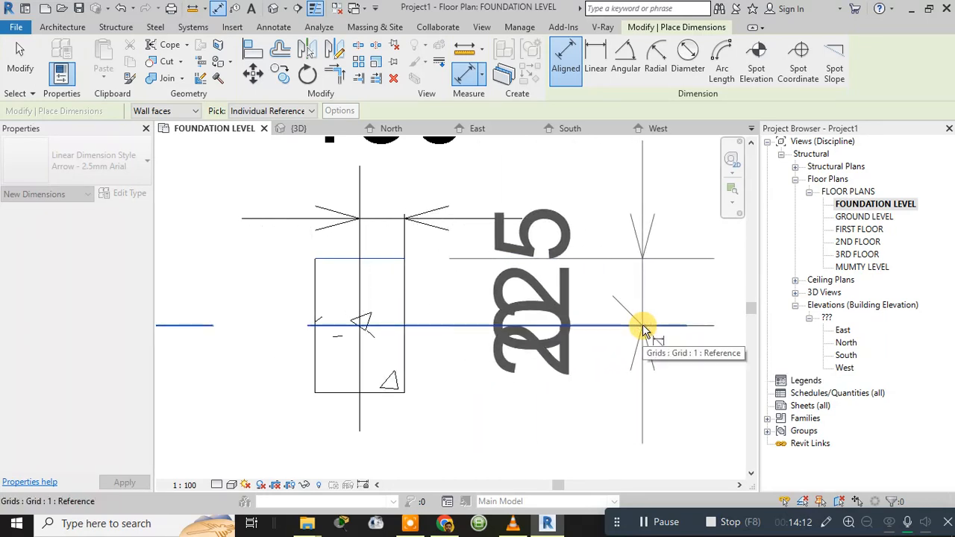
left_click(638, 373)
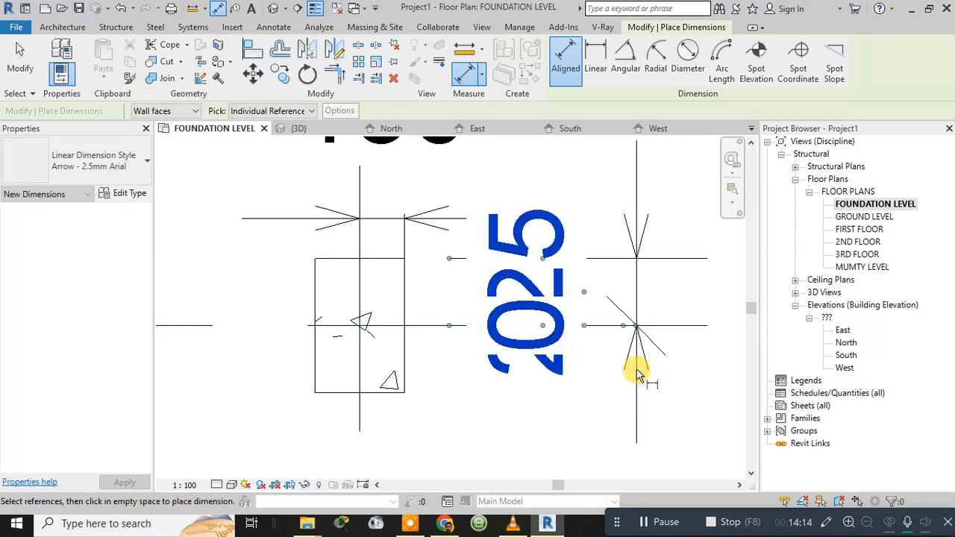
key("Escape")
left_click(507, 335)
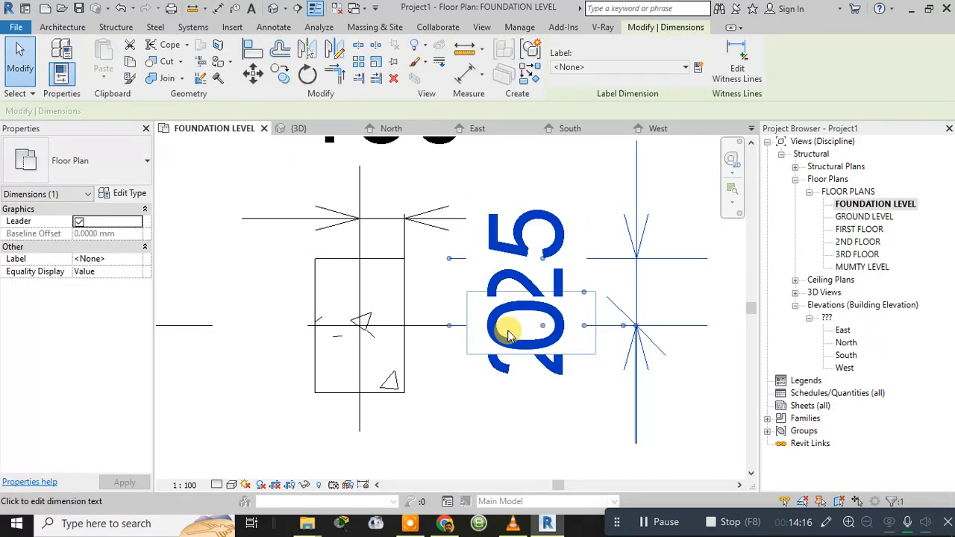
key("Delete")
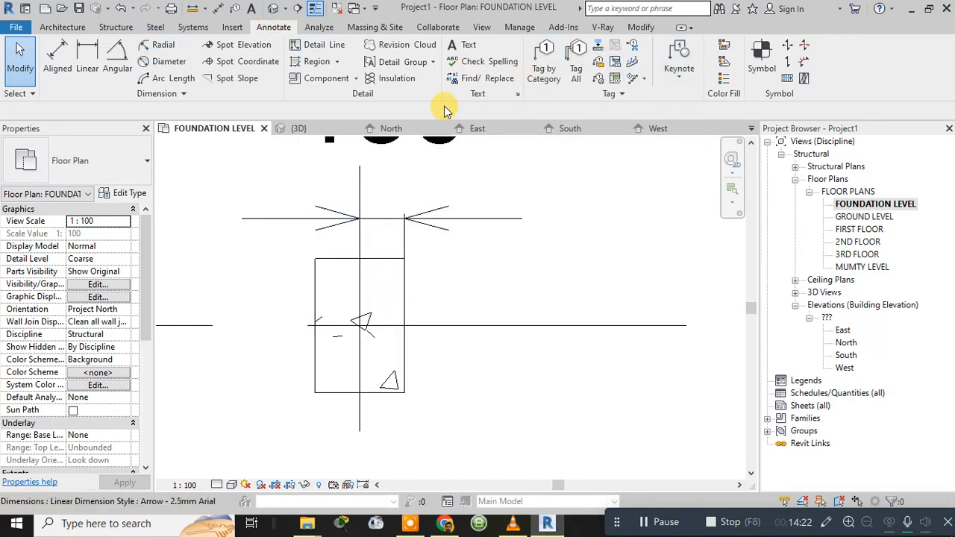
left_click(57, 56)
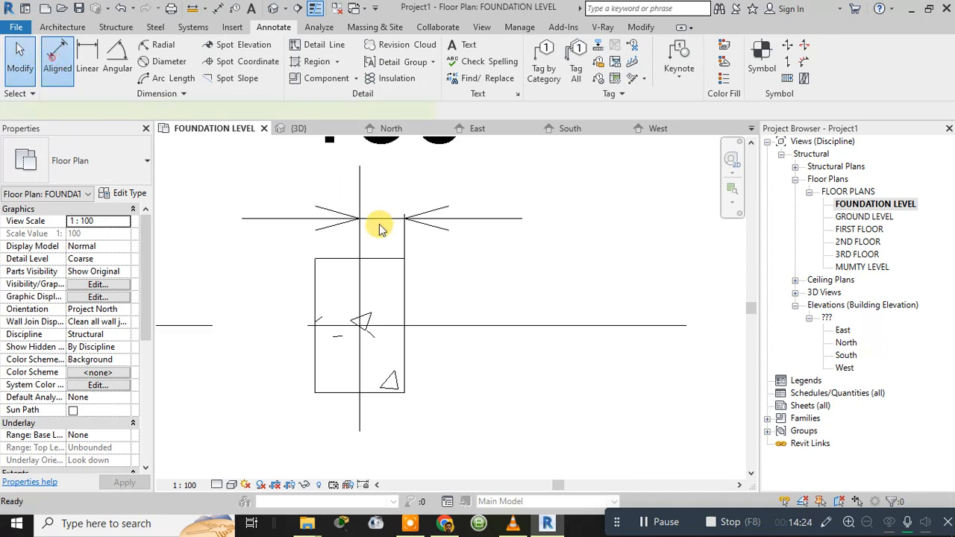
left_click(343, 260)
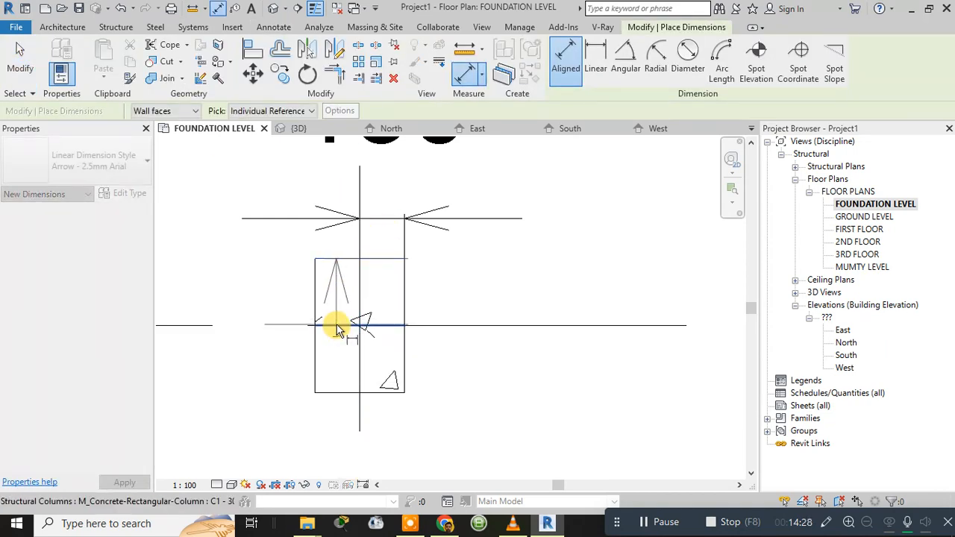
left_click(335, 327)
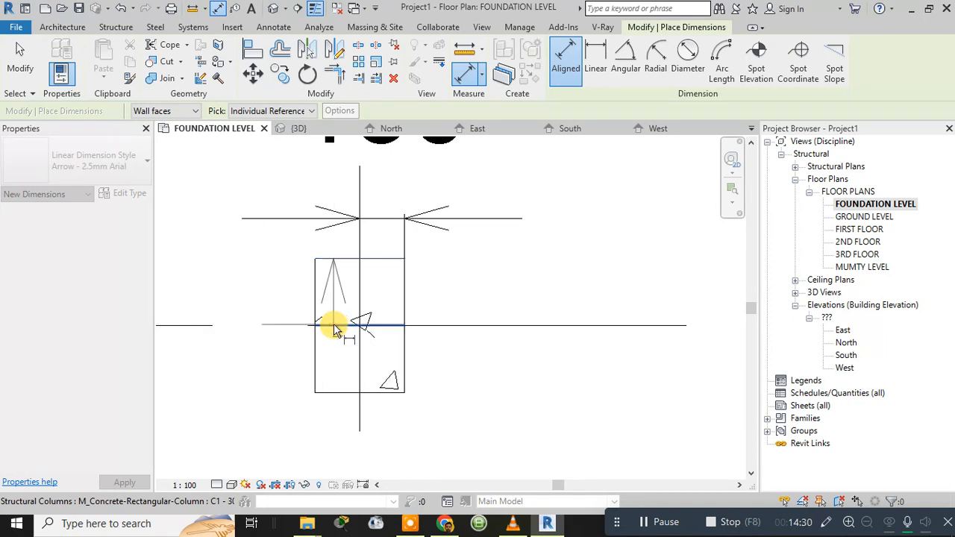
left_click(288, 326)
left_click(287, 326)
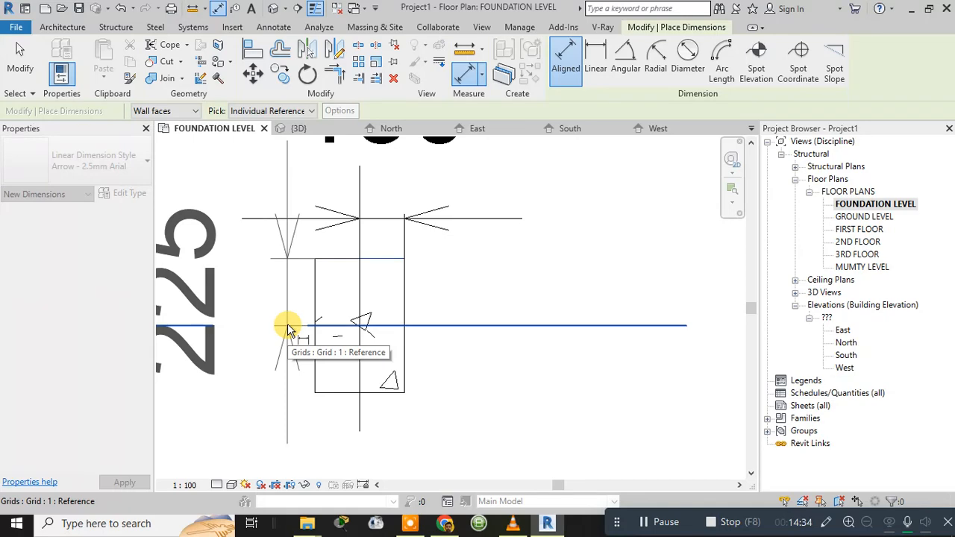
left_click(288, 326)
left_click(288, 326)
key("Escape")
key("Escape")
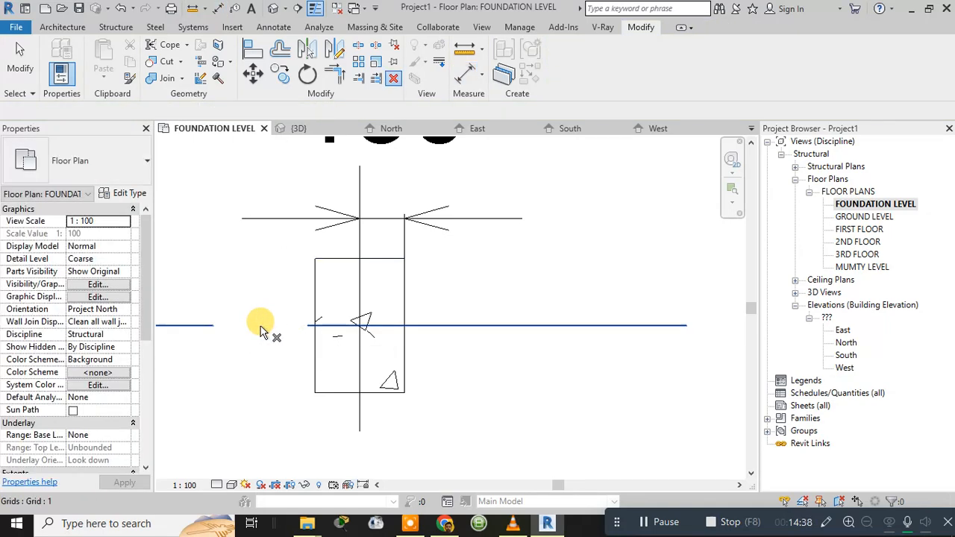
Add an aligned dimension left of the C1 column, from its horizontal centerline to its upper face.
scroll(276, 329, "down", 2)
middle_click_drag(492, 306, 586, 266)
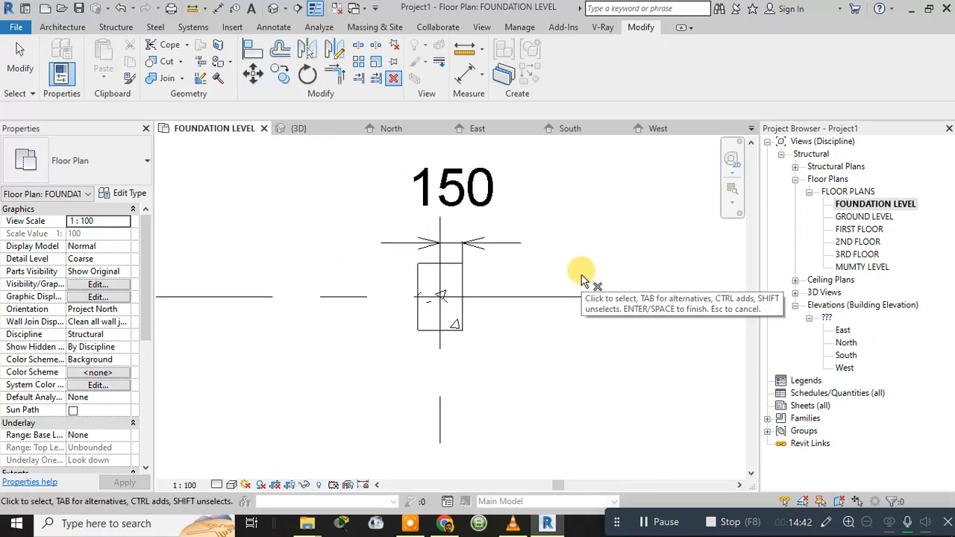
key("d")
key("i")
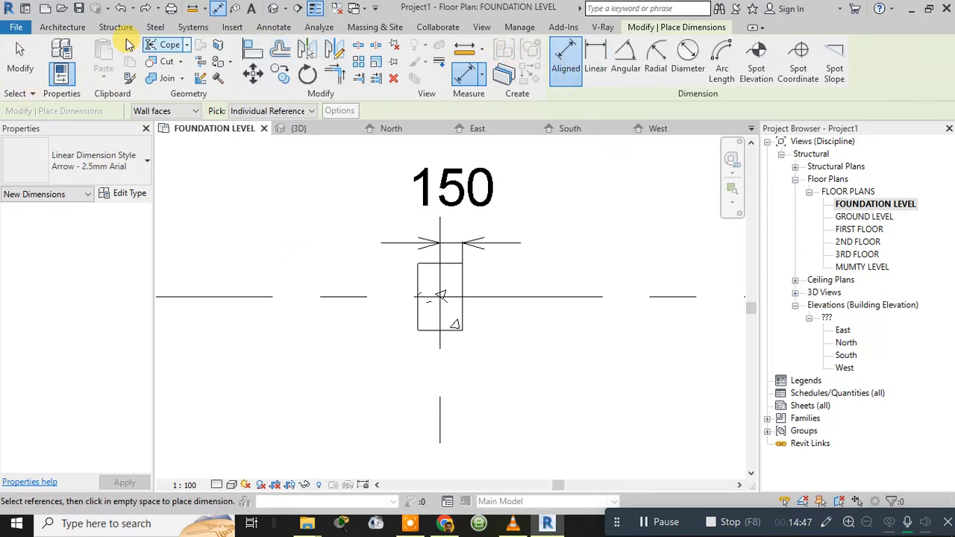
left_click(265, 29)
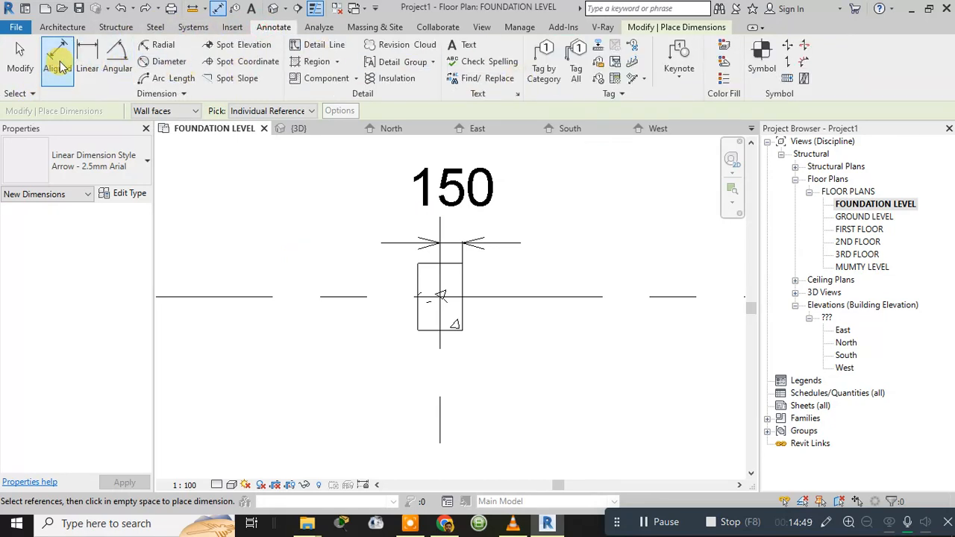
scroll(441, 275, "up", 2)
scroll(442, 278, "up", 1)
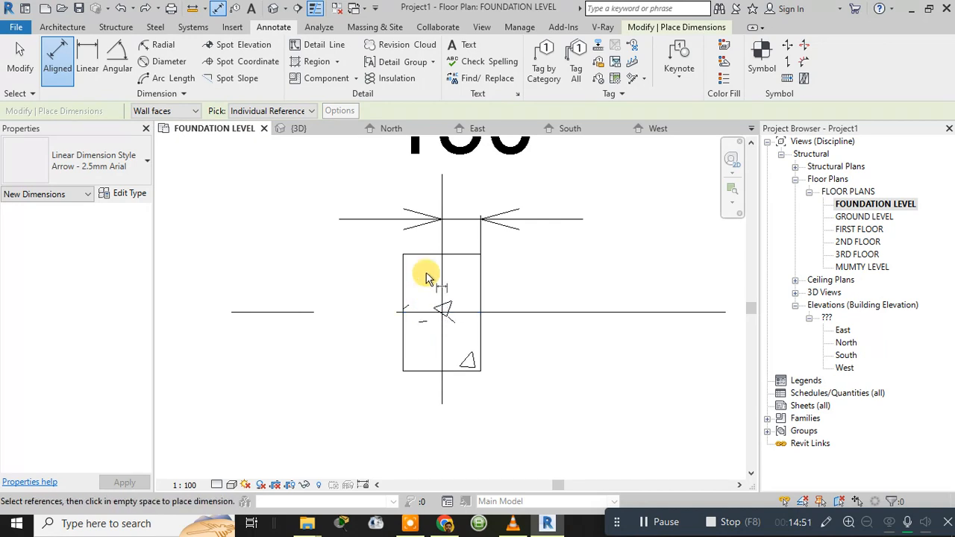
left_click(421, 312)
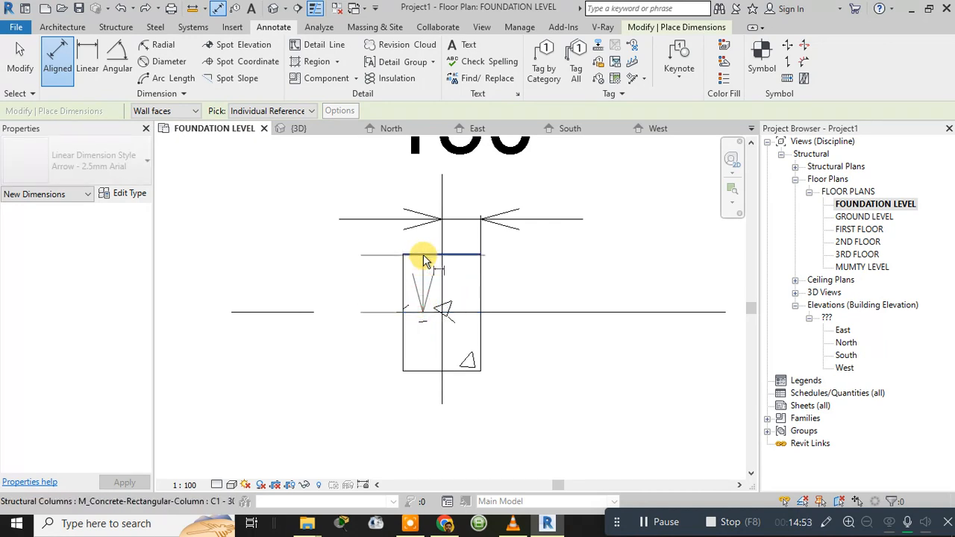
left_click(425, 255)
left_click(242, 248)
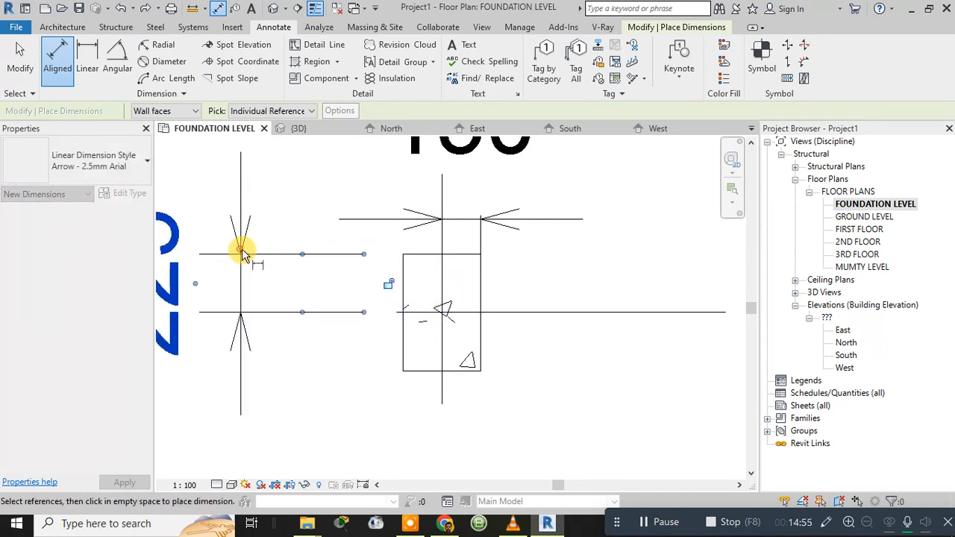
Move the text of the 150 dimension above the C1 column out to the right on a leader.
scroll(245, 251, "down", 2)
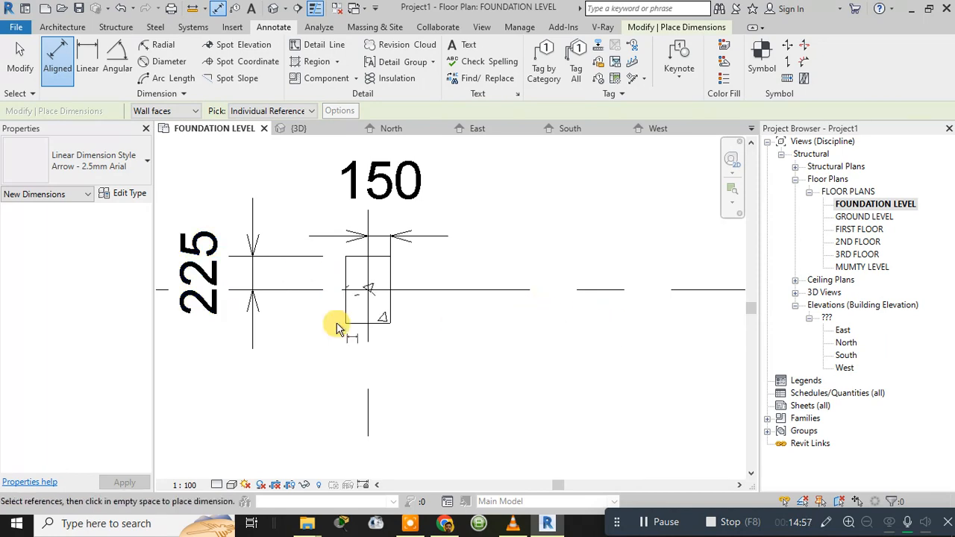
scroll(474, 302, "down", 2)
scroll(473, 305, "down", 2)
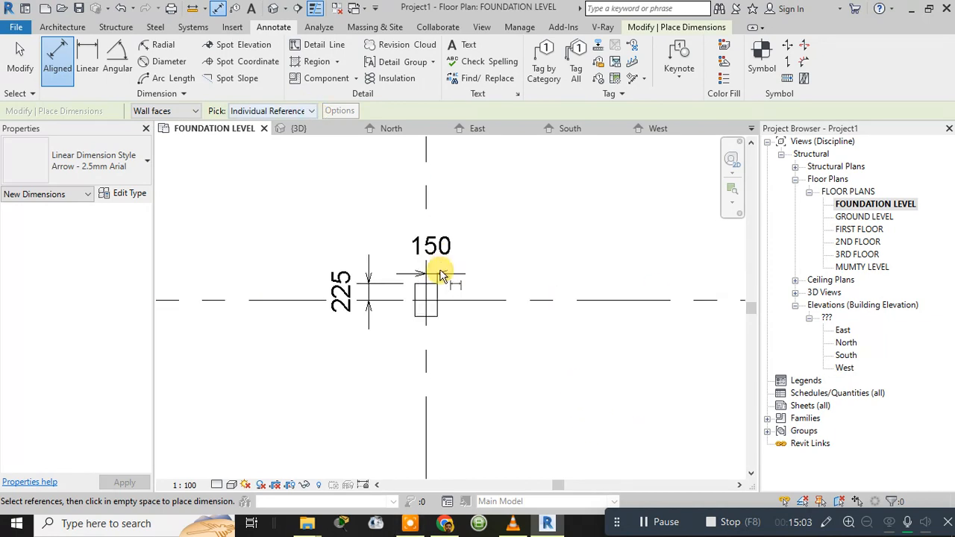
scroll(439, 272, "up", 4)
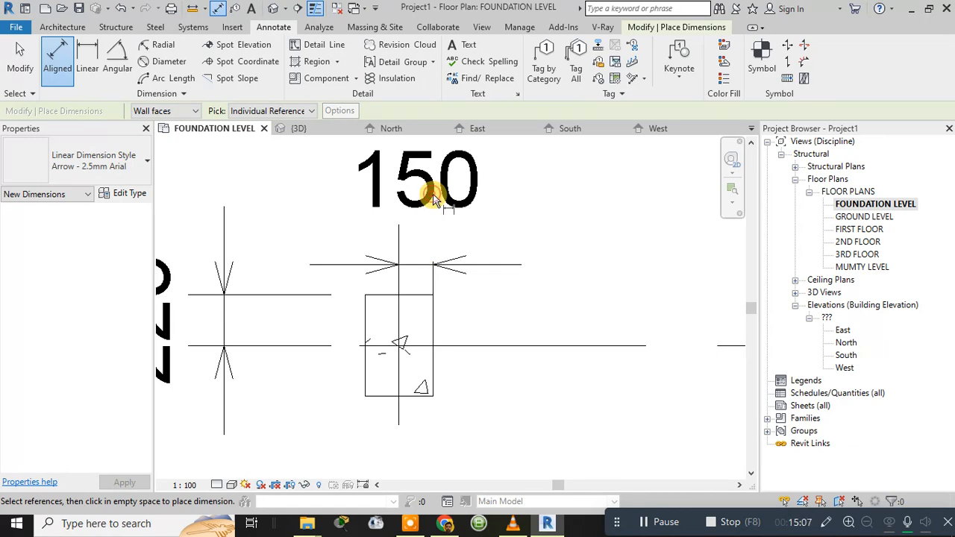
scroll(421, 194, "down", 2)
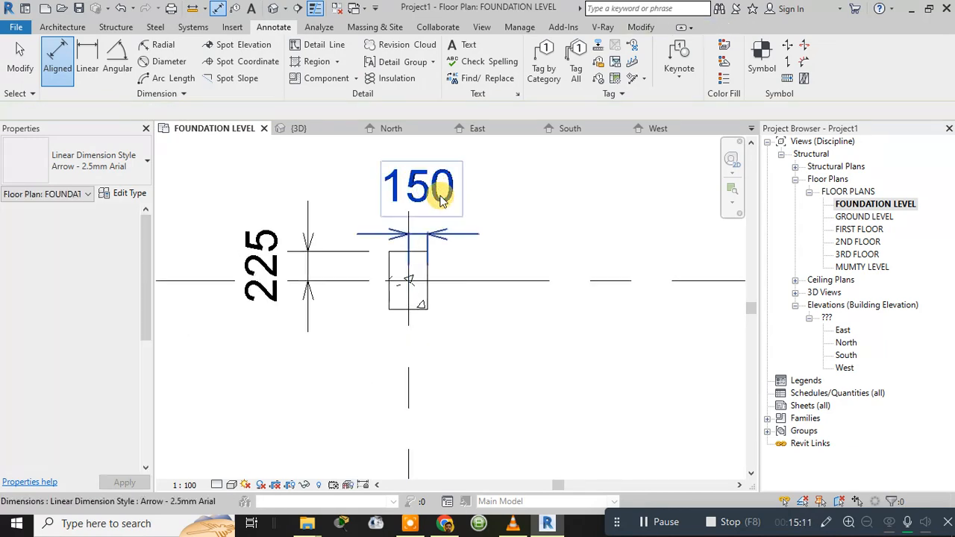
key("Escape")
left_click(430, 206)
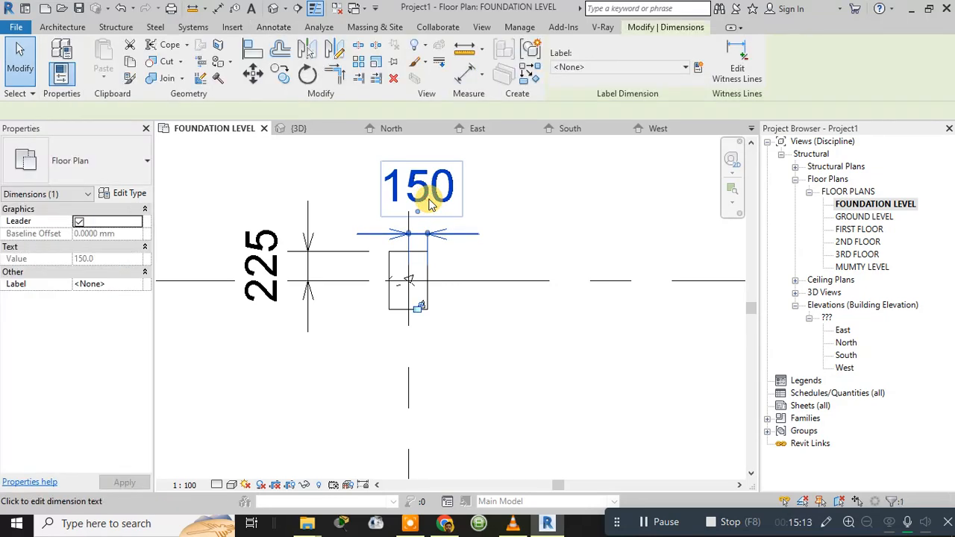
scroll(429, 209, "up", 3)
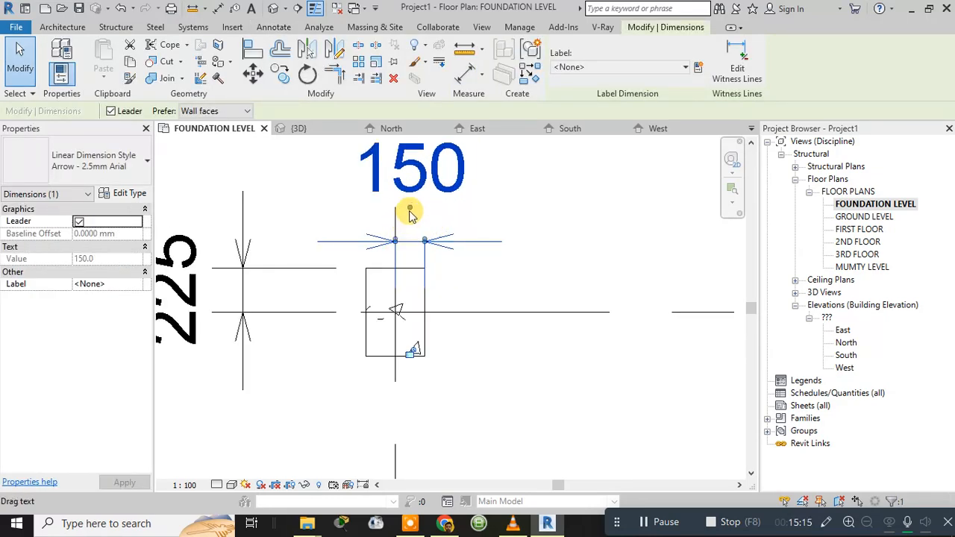
left_click_drag(410, 210, 554, 217)
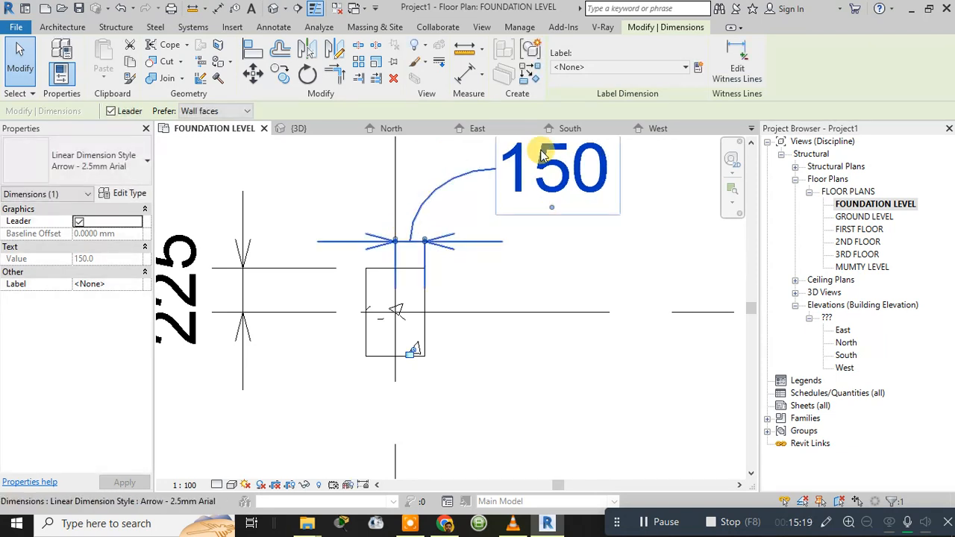
Move the 225 dimension's text upward on a leader and shift its dimension line closer to the column's left face.
left_click(200, 288)
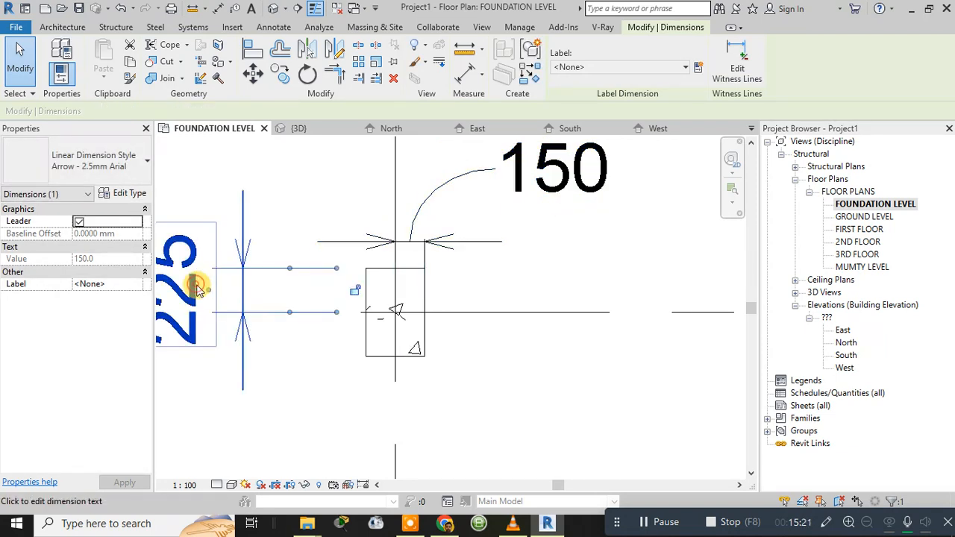
left_click_drag(208, 294, 214, 177)
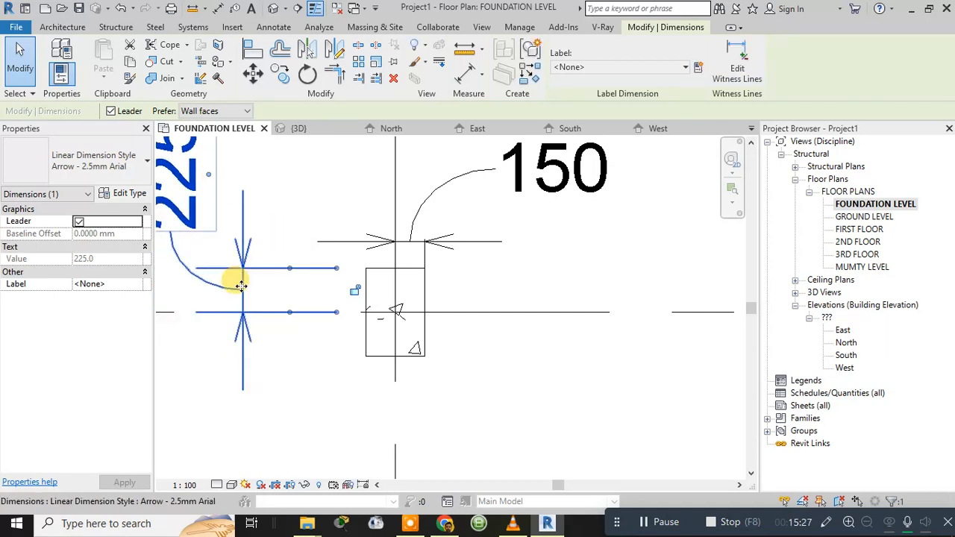
mouse_move(260, 286)
left_mouse_down()
mouse_move(283, 277)
mouse_move(325, 288)
left_mouse_up()
key("Escape")
scroll(502, 265, "down", 3)
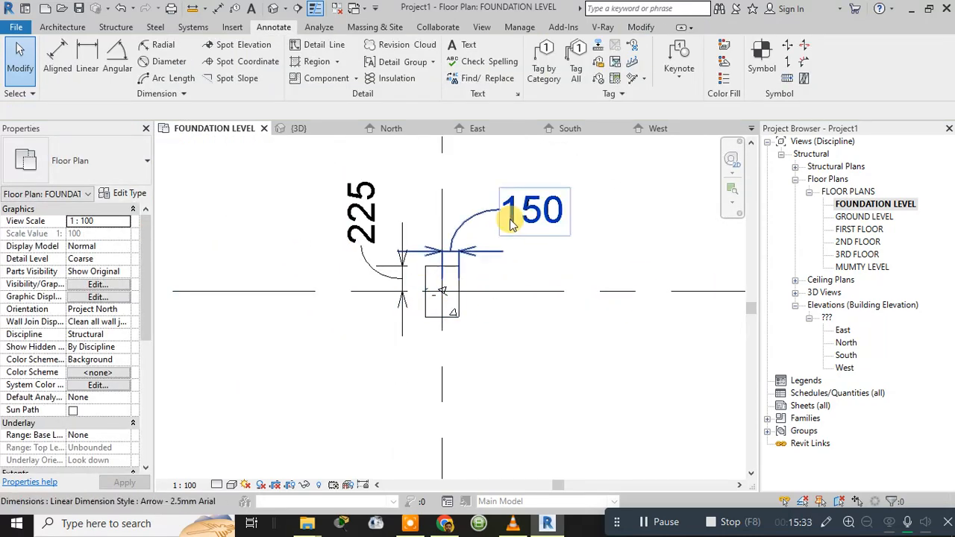
scroll(485, 232, "down", 2)
scroll(521, 273, "down", 2)
scroll(520, 268, "up", 3)
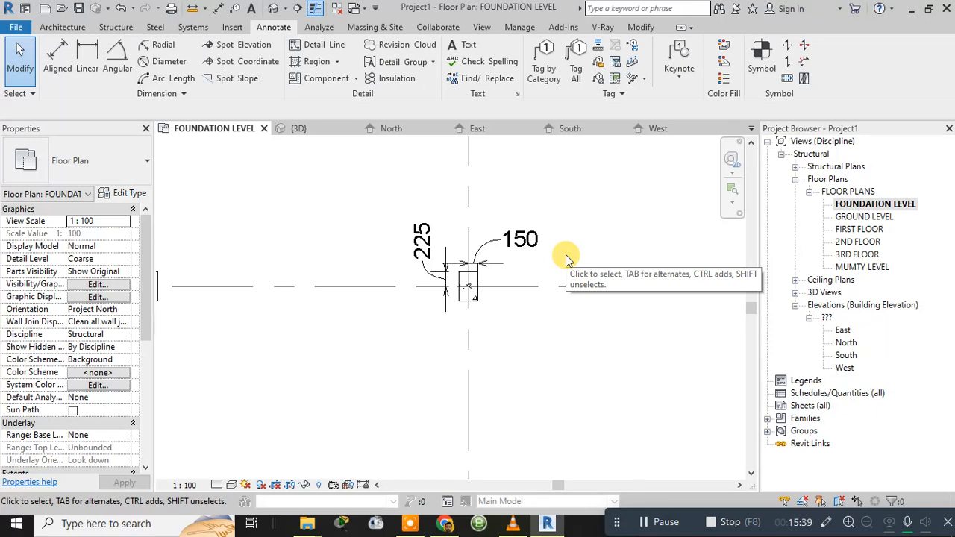
Examine the columns on grid line 1 of the foundation plan, including the dimensioned column and the column at grid A.
scroll(566, 259, "down", 2)
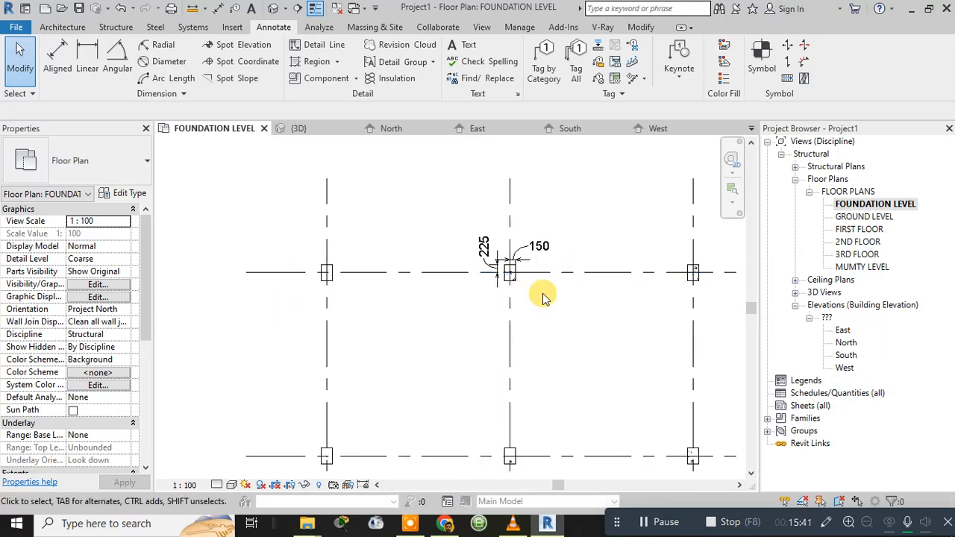
scroll(671, 289, "down", 3)
middle_click_drag(701, 304, 642, 284)
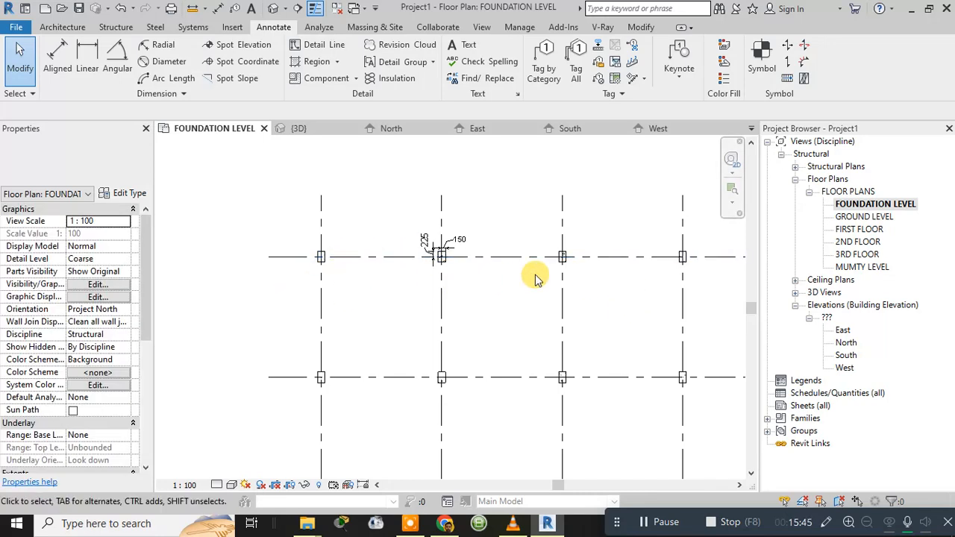
scroll(441, 254, "up", 2)
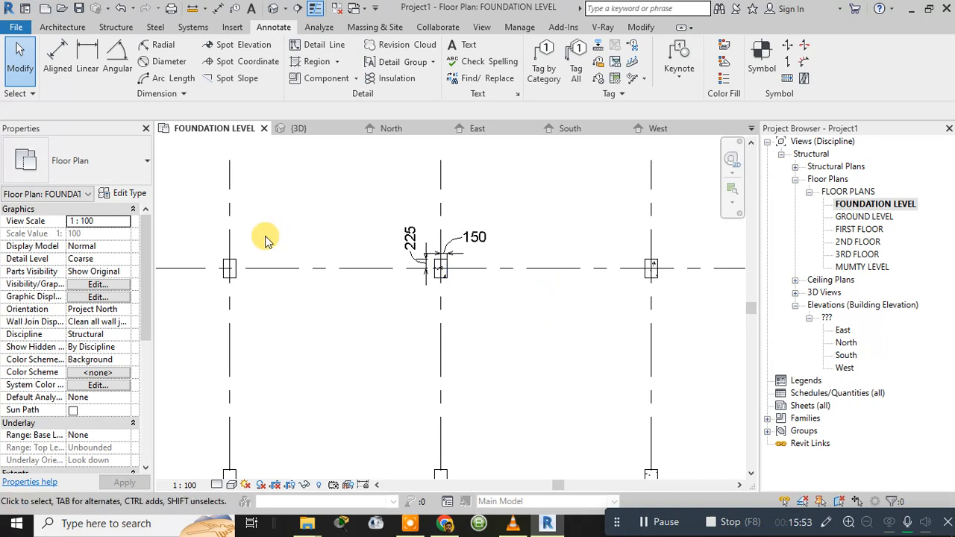
scroll(265, 237, "up", 1)
middle_click_drag(266, 238, 430, 219)
scroll(353, 224, "up", 2)
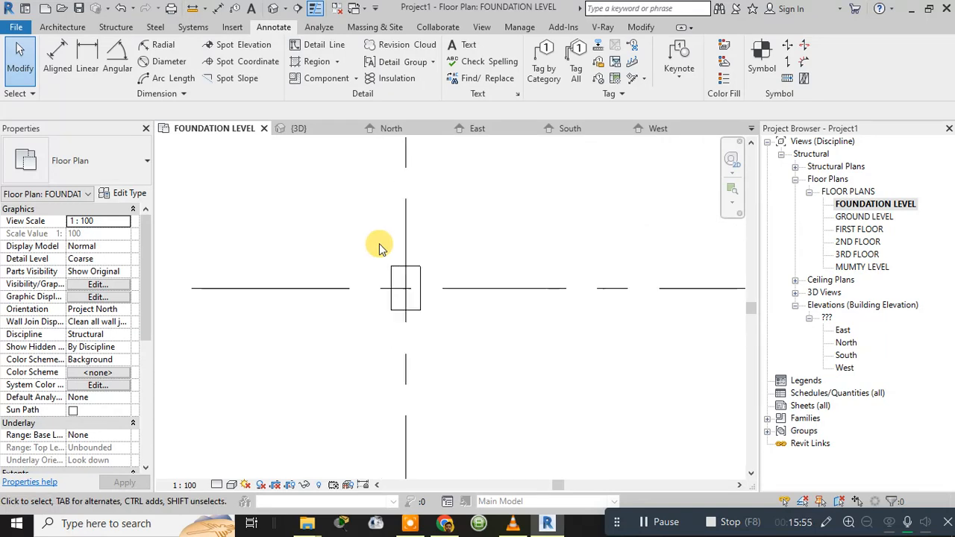
scroll(466, 305, "up", 1)
scroll(466, 304, "up", 2)
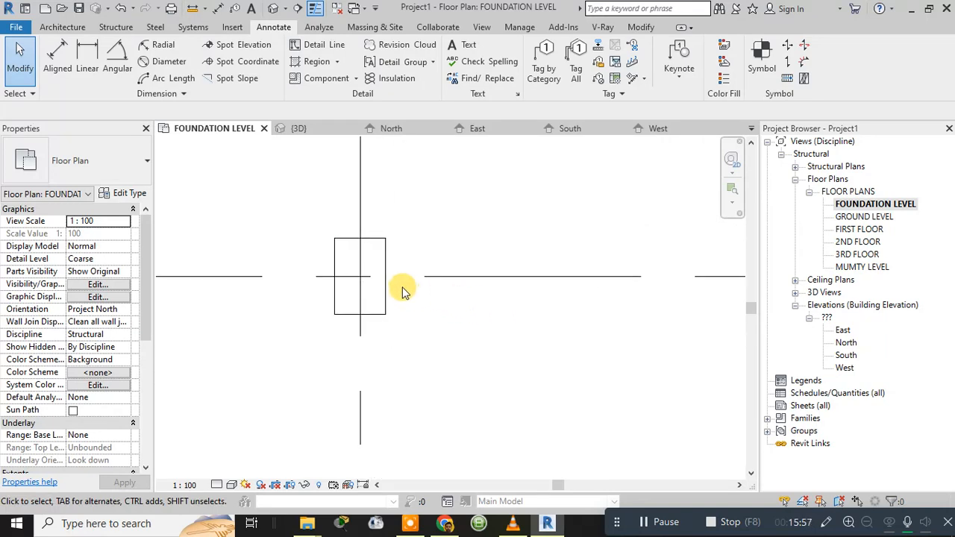
scroll(401, 283, "down", 2)
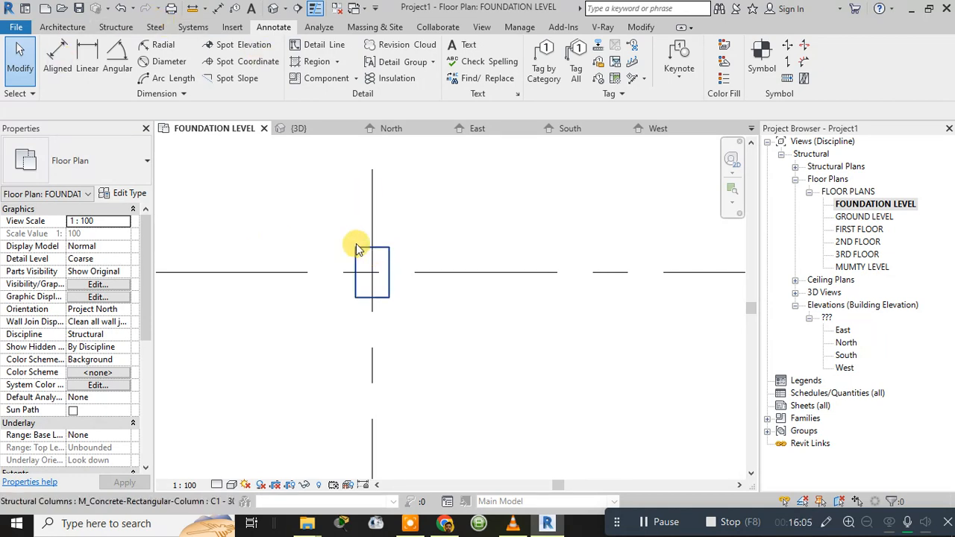
Place the model text "C" just below the column at grids A and 1.
left_click(64, 27)
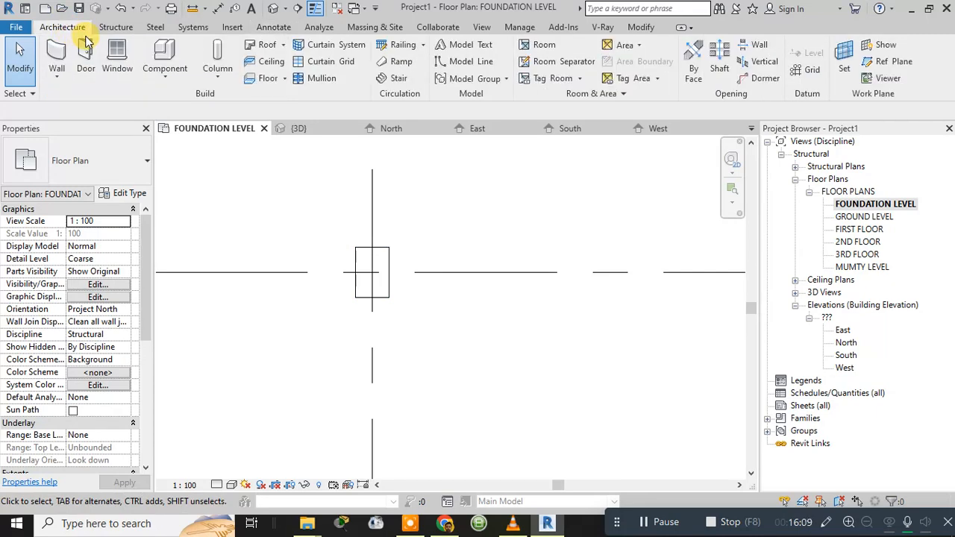
left_click(447, 44)
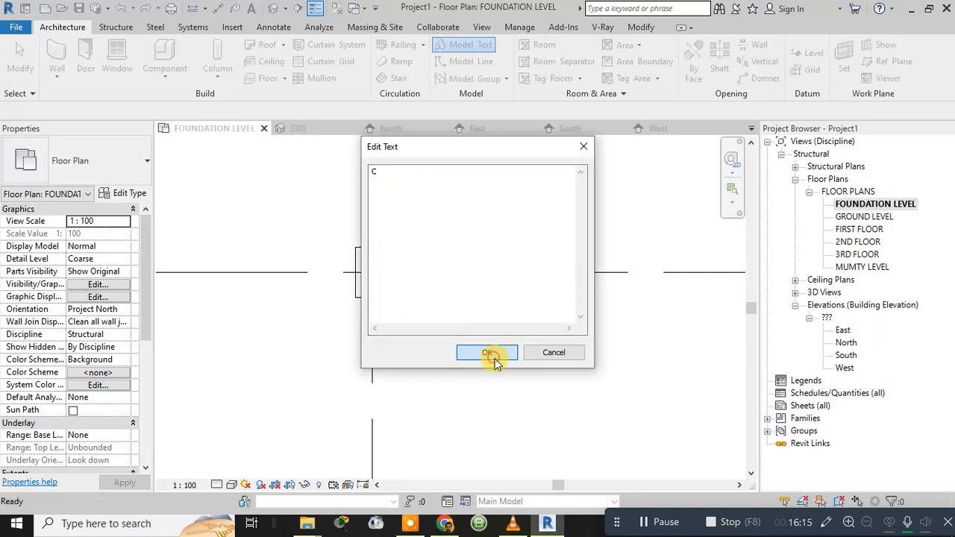
left_click(489, 353)
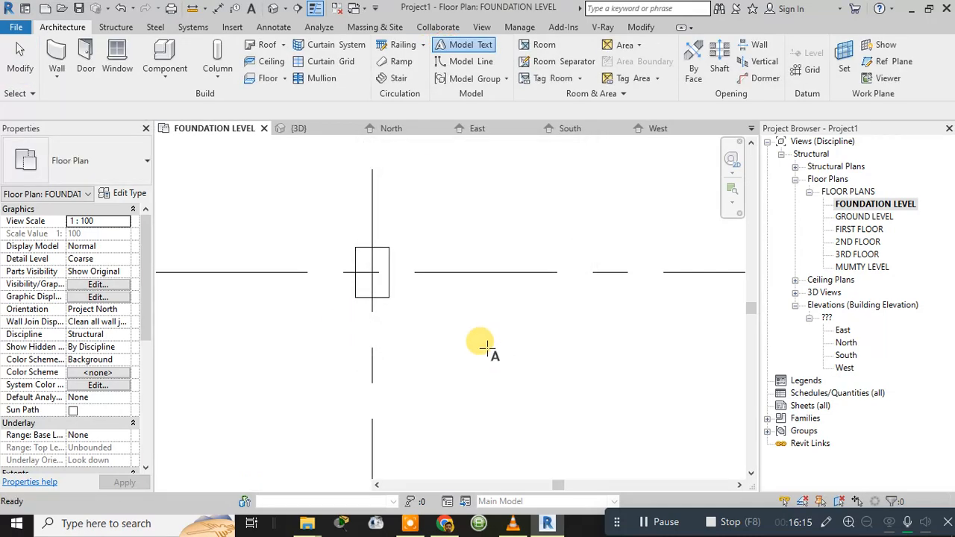
left_click(336, 377)
key("Escape")
scroll(466, 349, "down", 3)
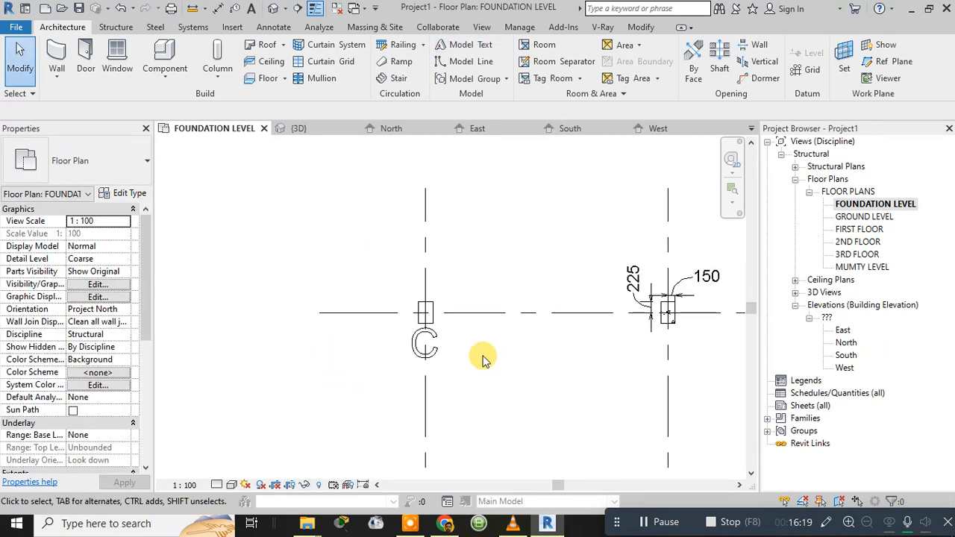
Delete the model text below the column at grids A and 1.
left_click(431, 335)
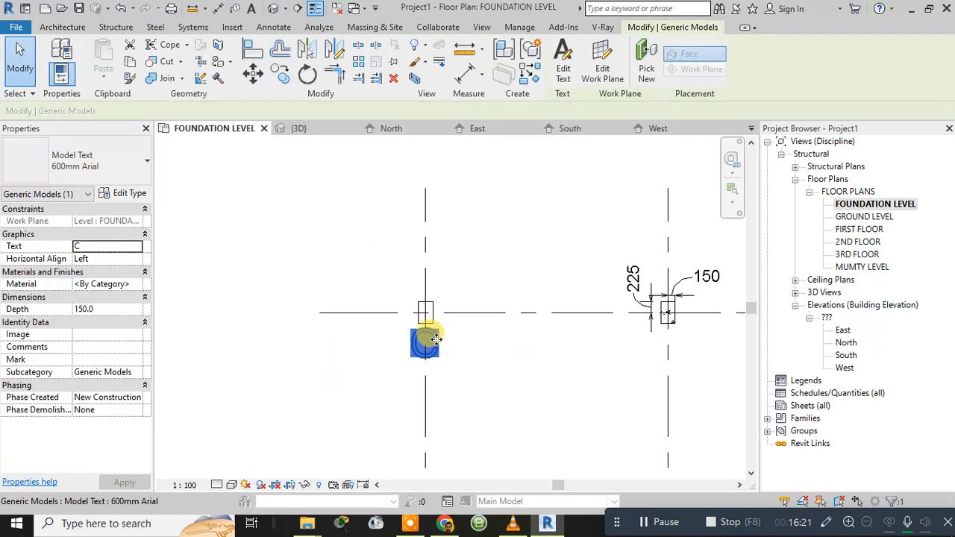
key("Delete")
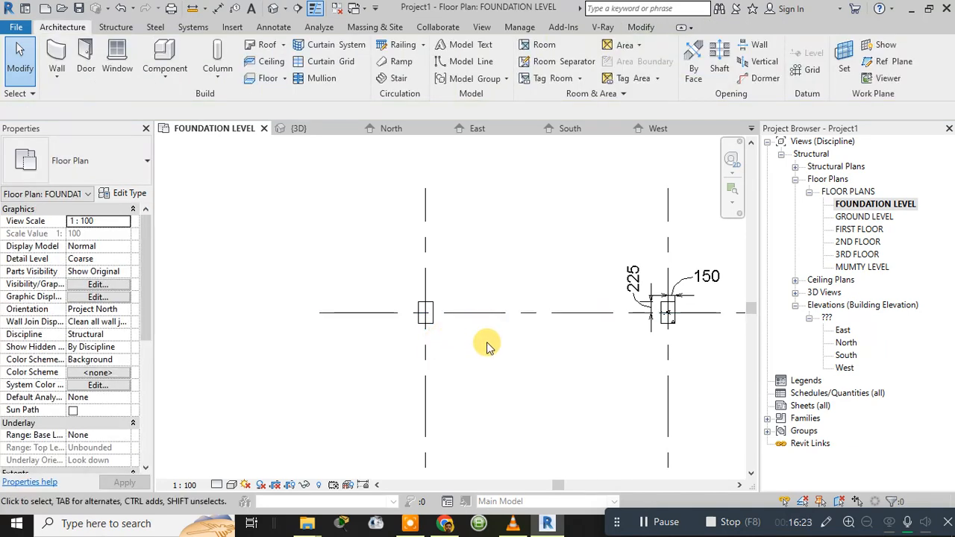
scroll(486, 345, "down", 4)
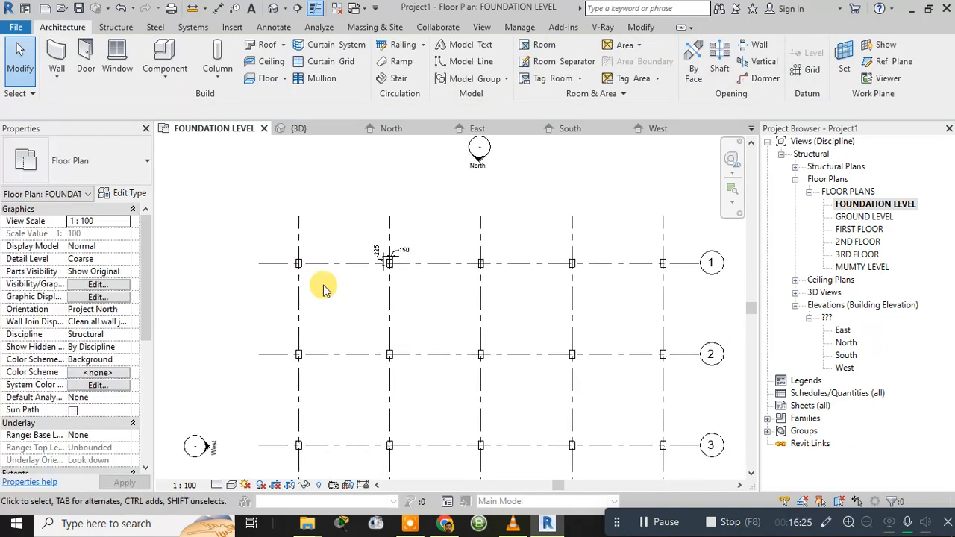
Tag the column at grids A and 1 by category, using vertical orientation and an attached-end leader length of 1 mm.
scroll(290, 246, "up", 4)
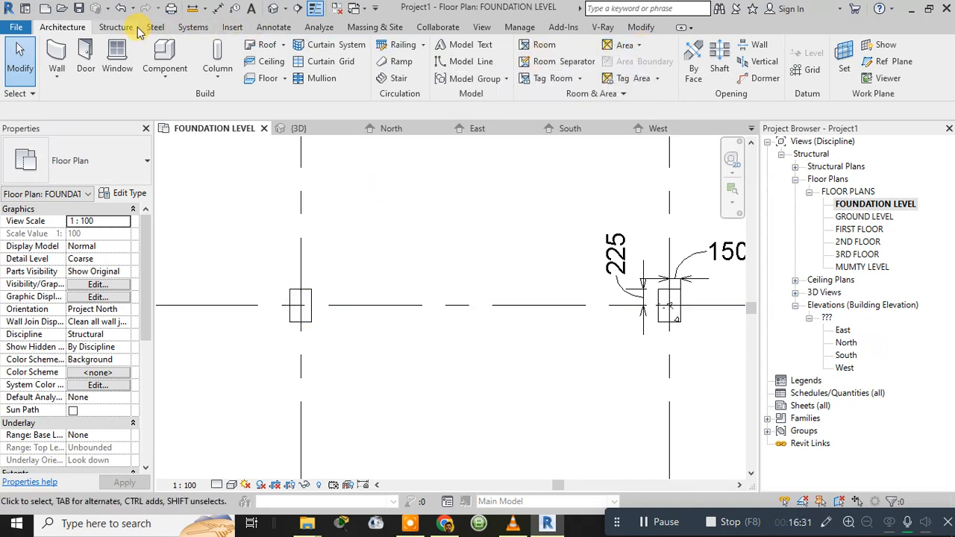
left_click(274, 30)
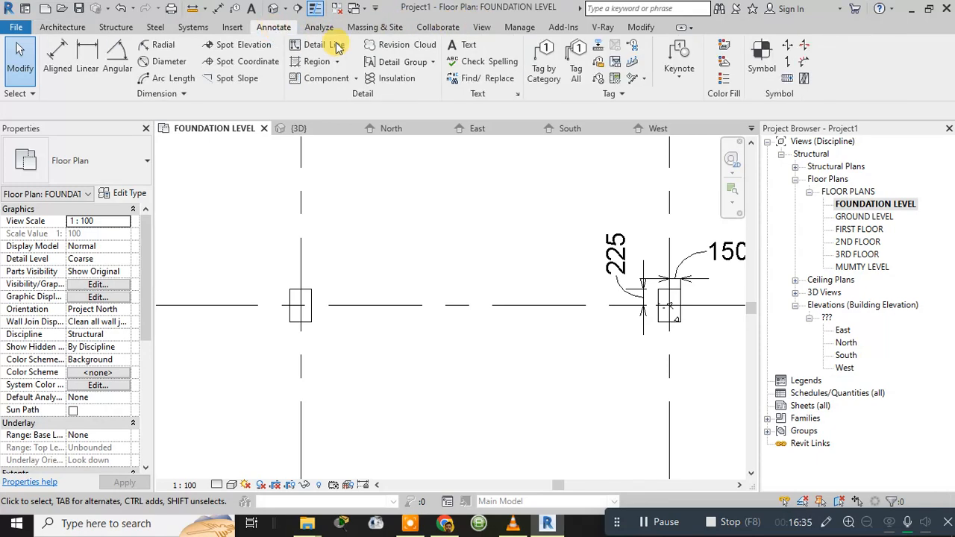
left_click(545, 71)
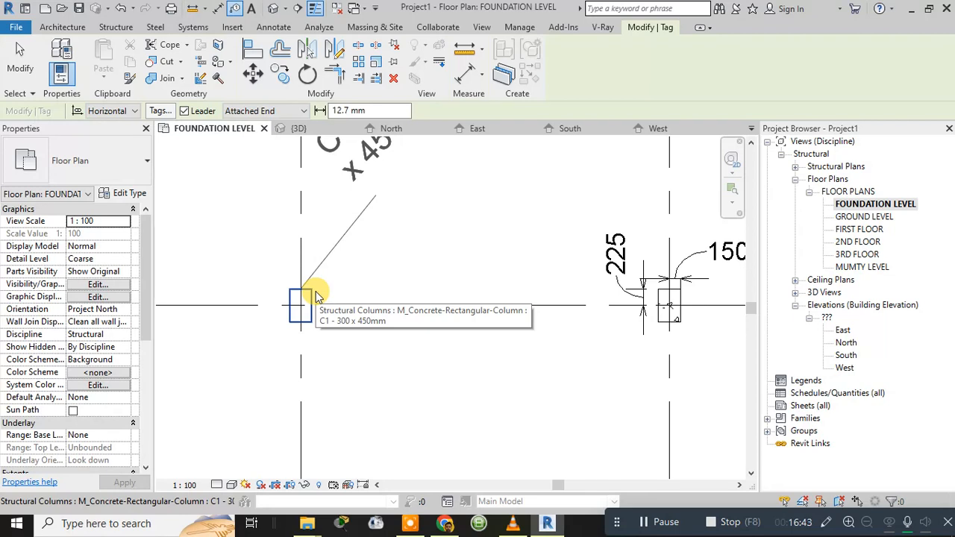
scroll(310, 295, "down", 2)
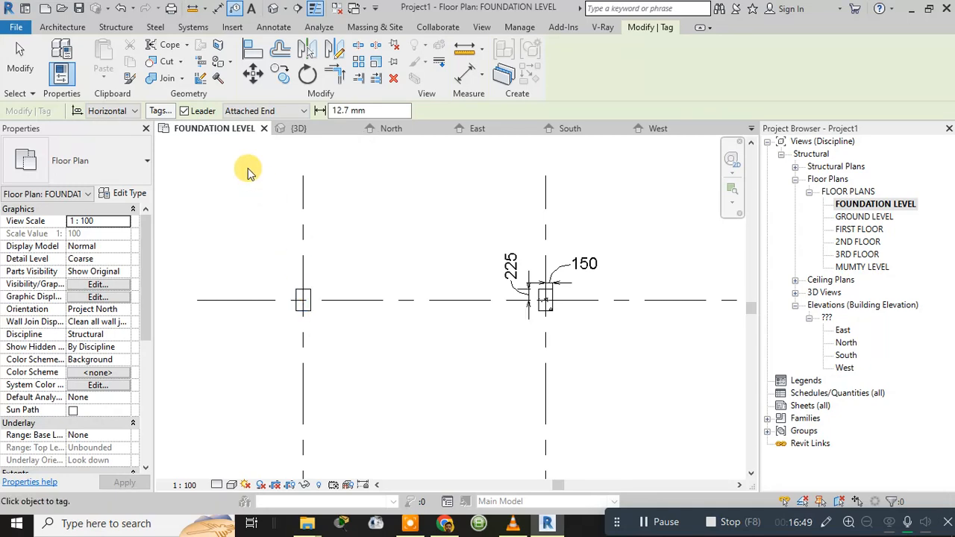
left_click(184, 111)
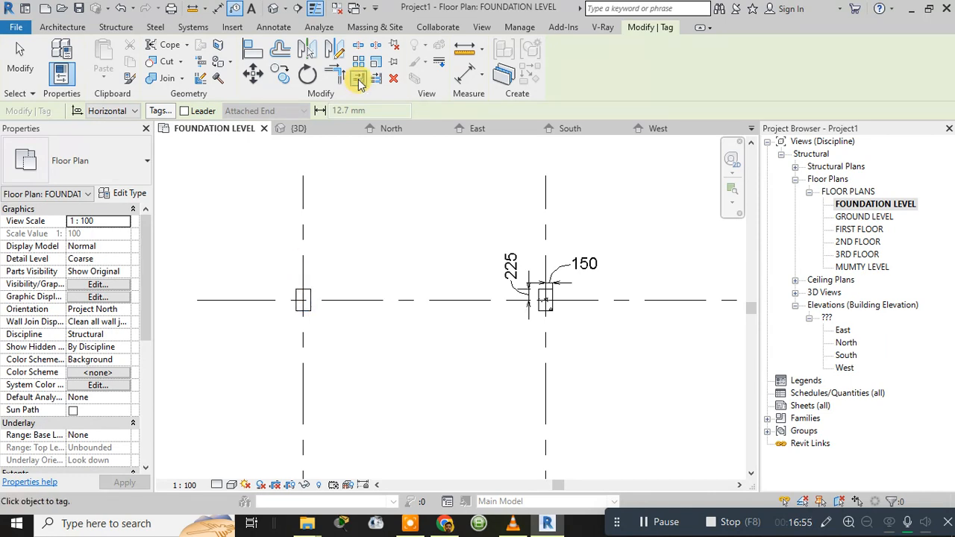
left_click(132, 114)
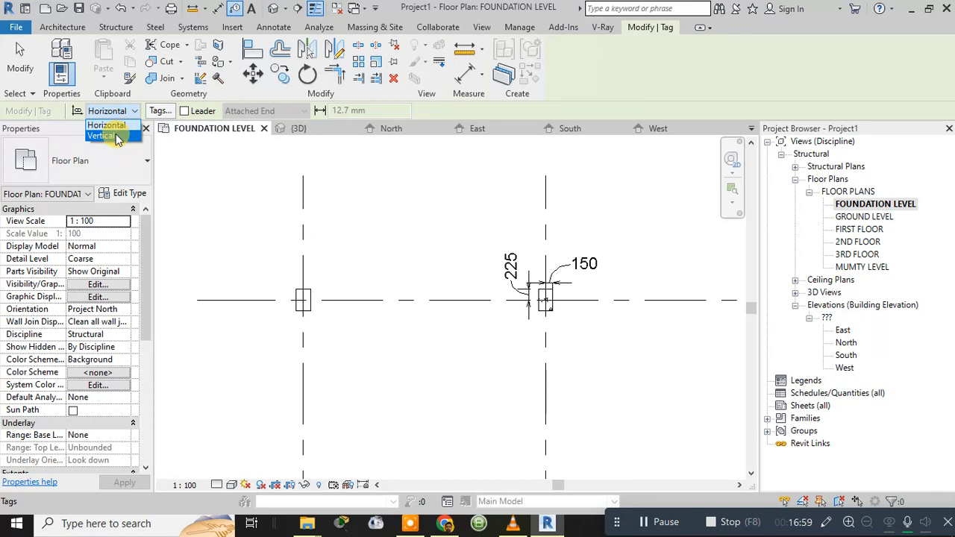
left_click(116, 136)
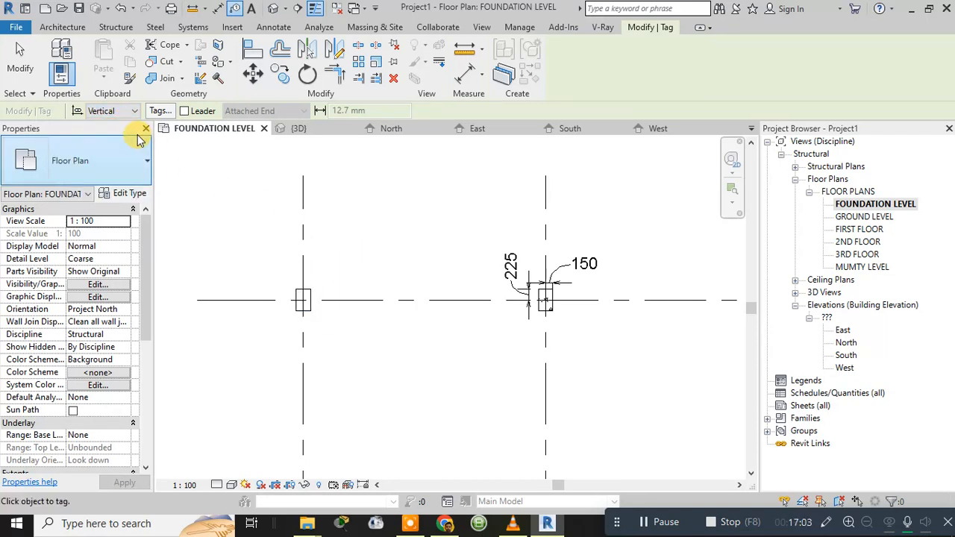
left_click(184, 112)
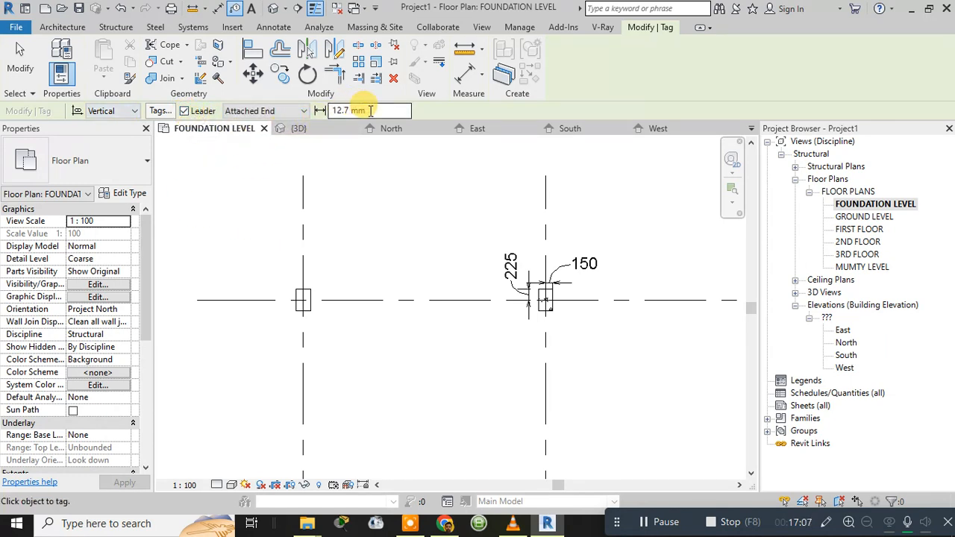
left_click_drag(368, 111, 304, 110)
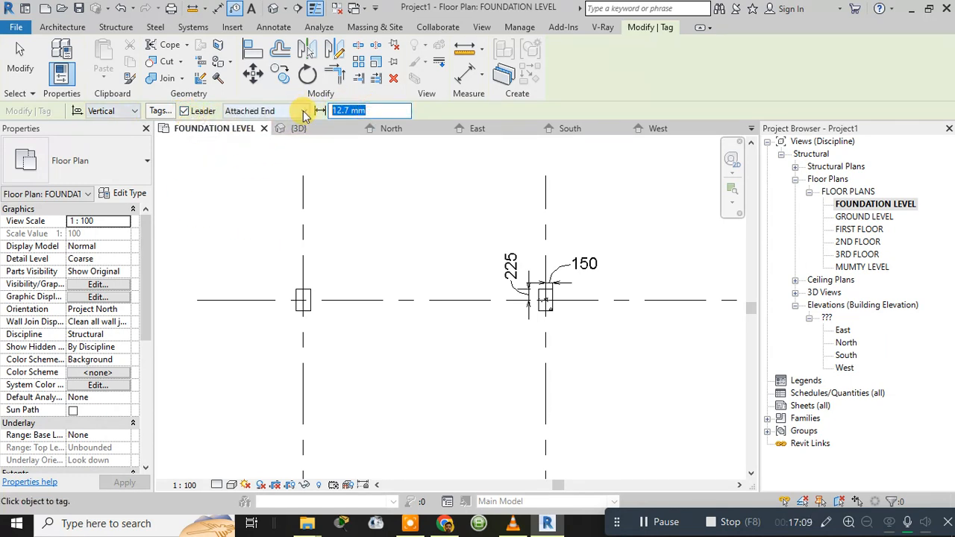
left_click(309, 293)
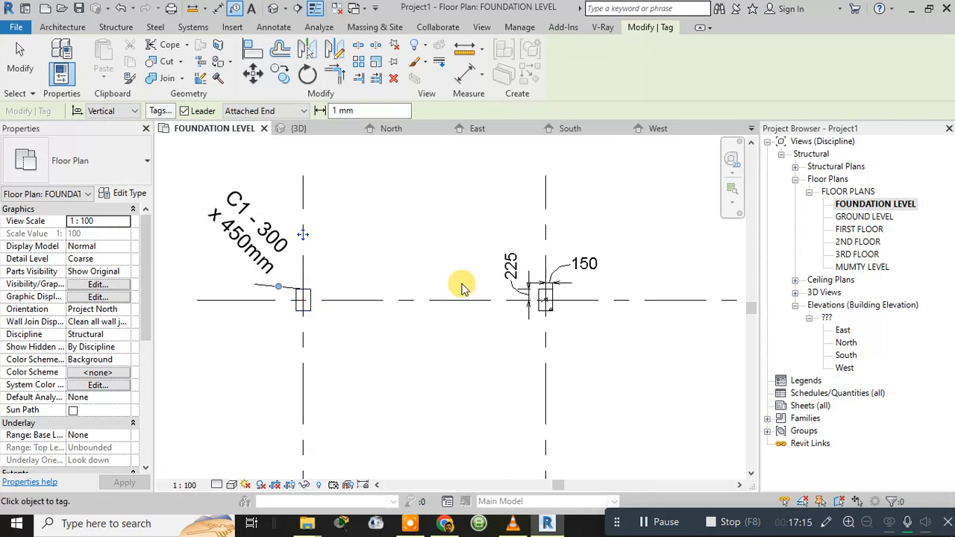
Tag the column at grids C and 1 by category with the same vertical orientation and 1 mm leader.
scroll(463, 272, "down", 3)
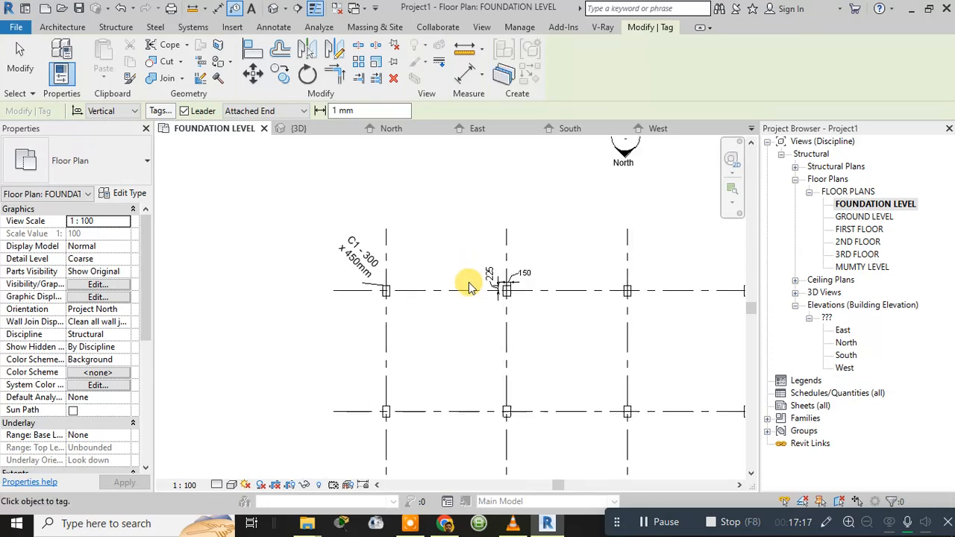
left_click(625, 289)
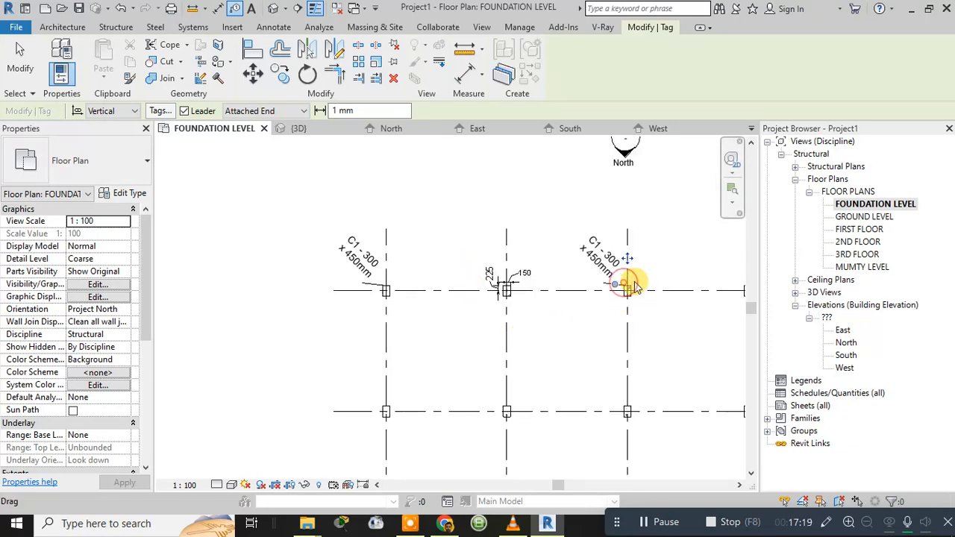
scroll(663, 253, "down", 2)
middle_click_drag(669, 262, 571, 238)
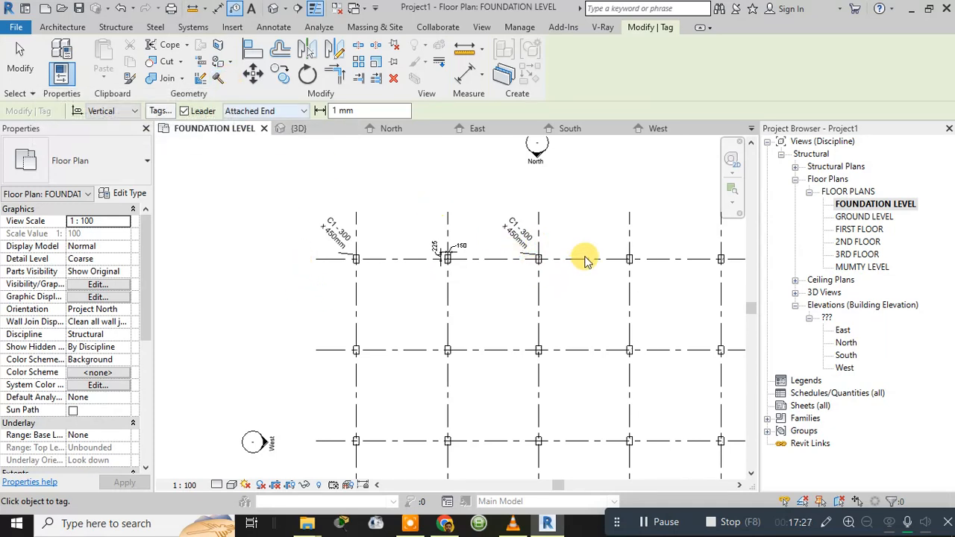
left_click(629, 259)
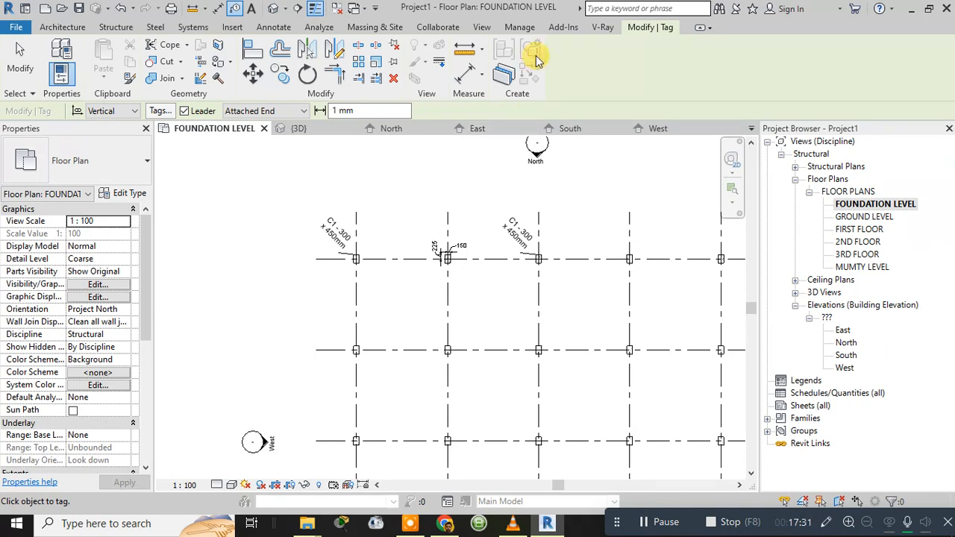
Use Tag All to apply Structural Column Tags to all objects in the current view, with horizontal orientation and no leader.
left_click(482, 27)
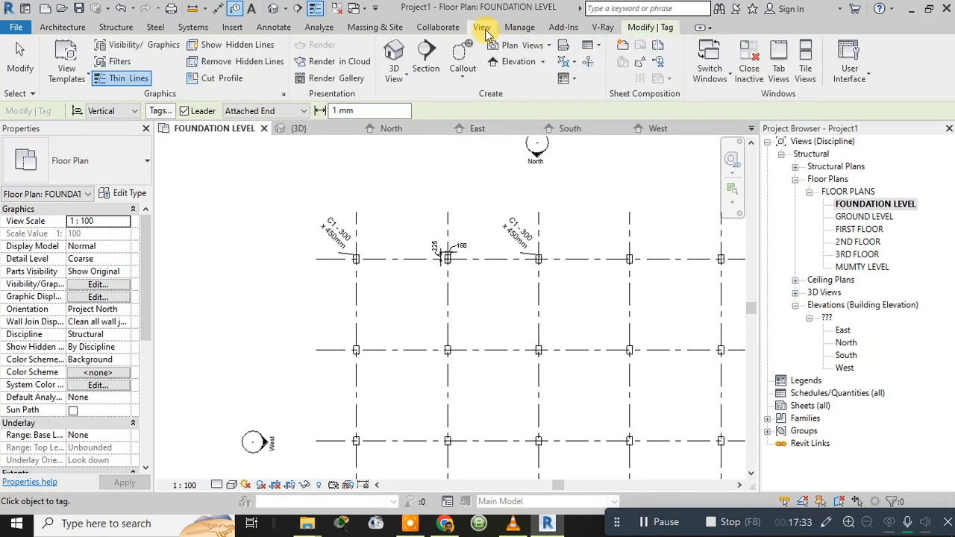
left_click(274, 27)
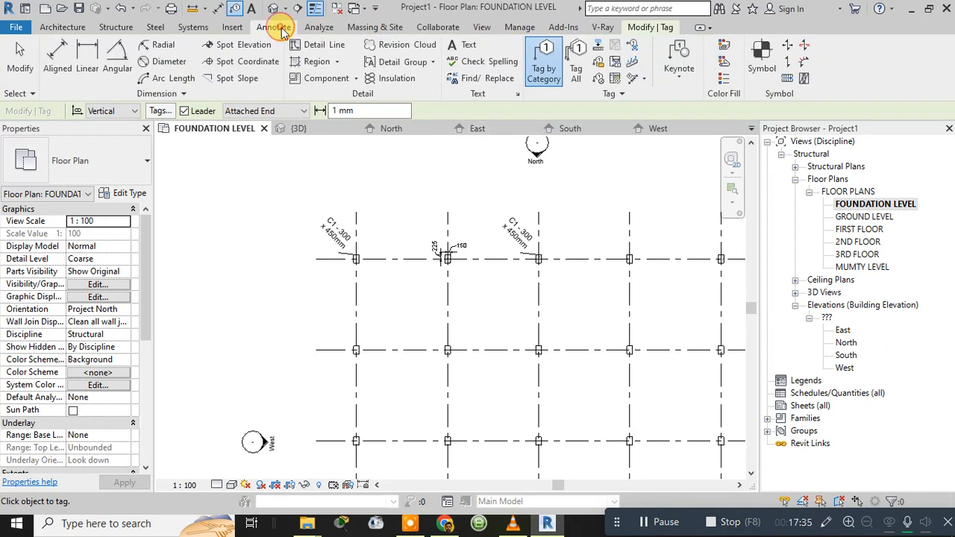
left_click(579, 73)
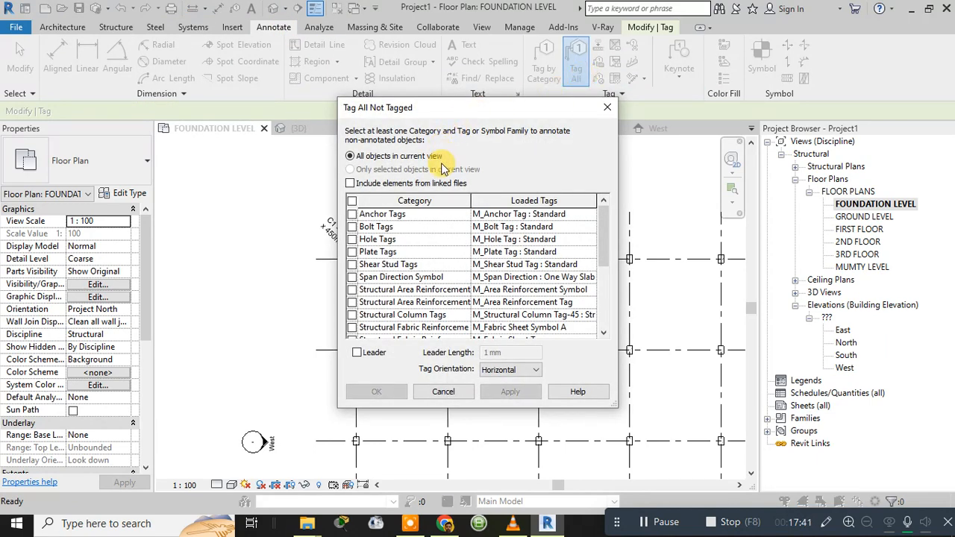
scroll(364, 292, "down", 1)
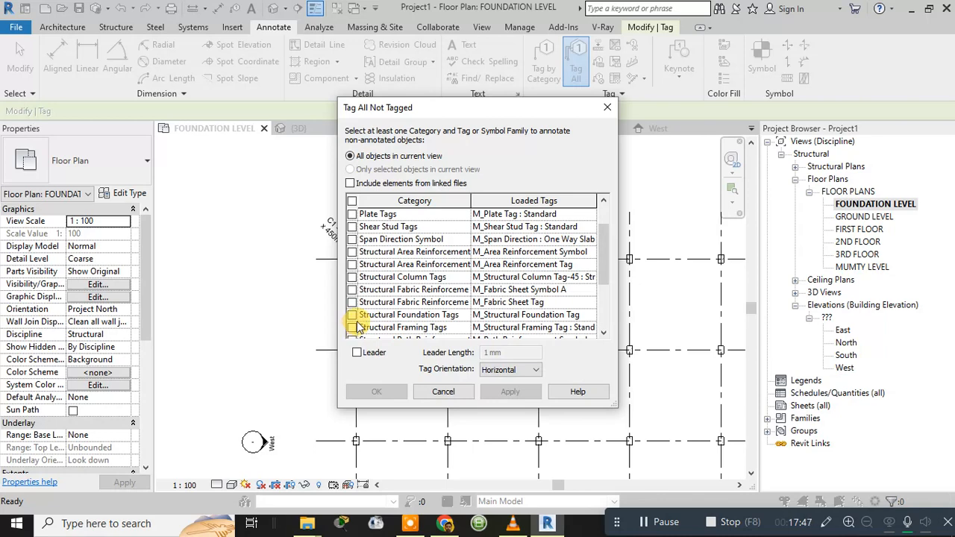
left_click(352, 278)
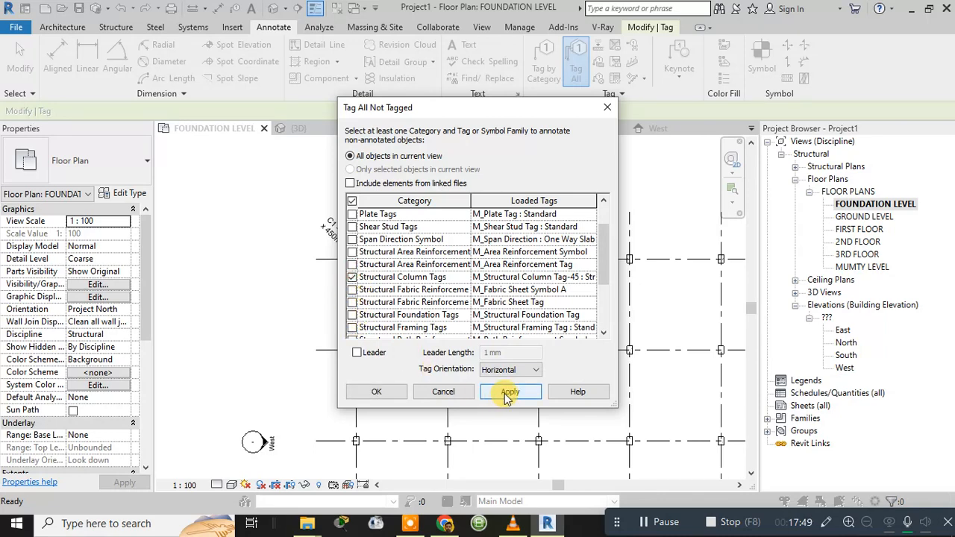
left_click(508, 392)
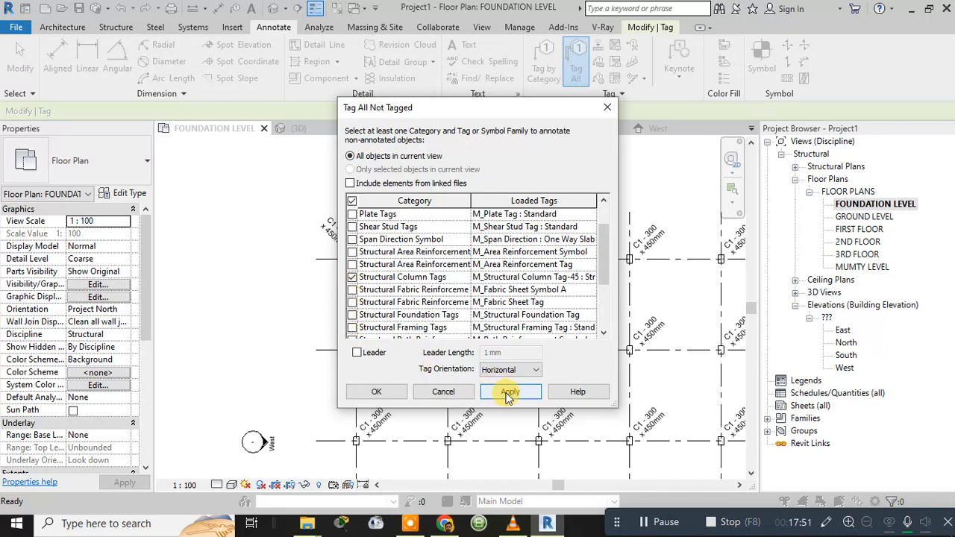
left_click(376, 392)
scroll(522, 390, "down", 2)
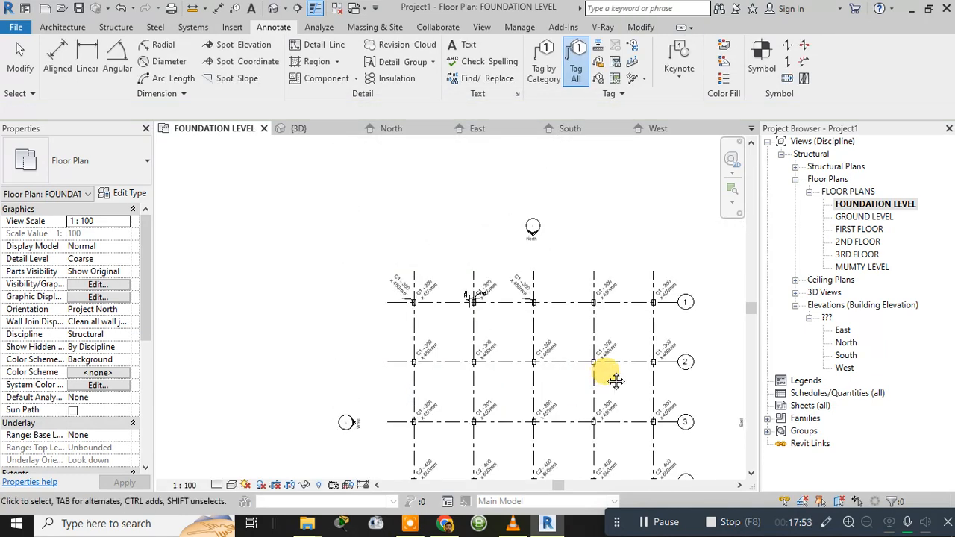
middle_click_drag(612, 377, 514, 256)
scroll(505, 251, "up", 2)
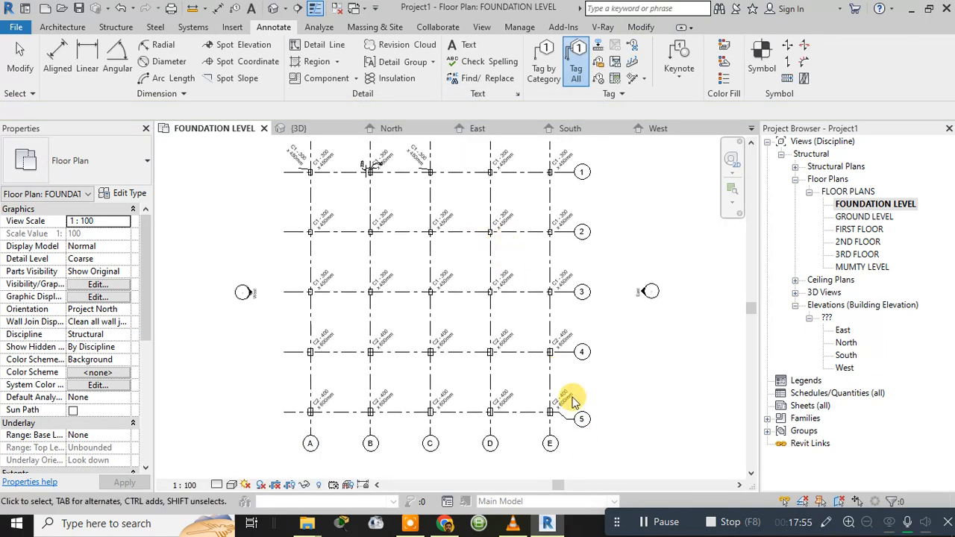
Delete the column tag that overlaps the dimensions at grids B and 1.
key("Escape")
scroll(573, 402, "up", 2)
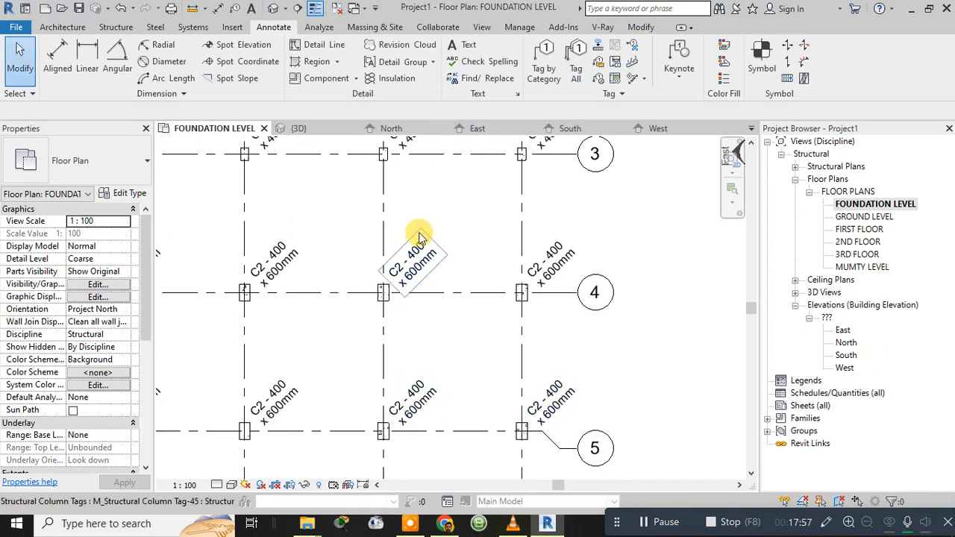
middle_click_drag(459, 245, 504, 358)
scroll(379, 273, "down", 2)
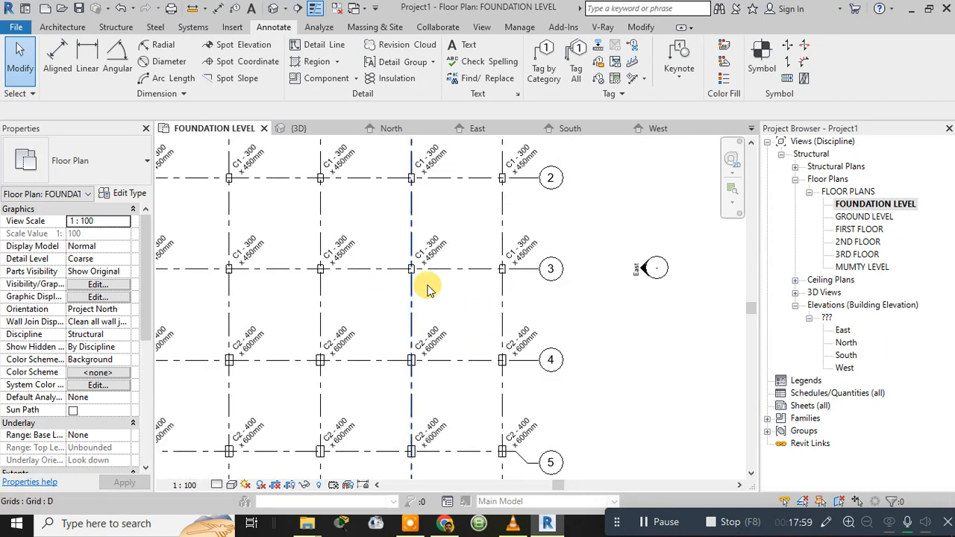
mouse_move(436, 212)
middle_mouse_down()
mouse_move(559, 256)
mouse_move(640, 266)
middle_mouse_up()
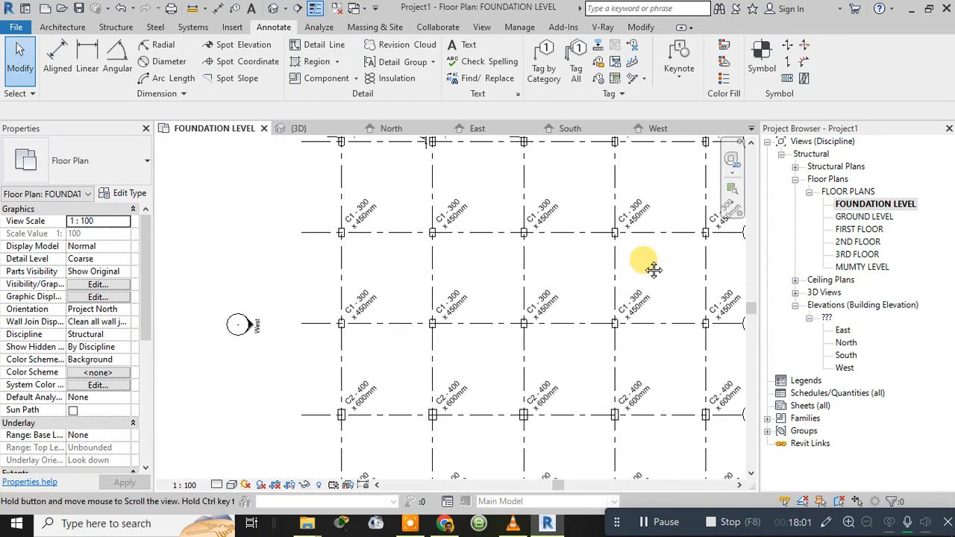
mouse_move(400, 207)
middle_mouse_down()
mouse_move(399, 292)
mouse_move(399, 273)
middle_mouse_up()
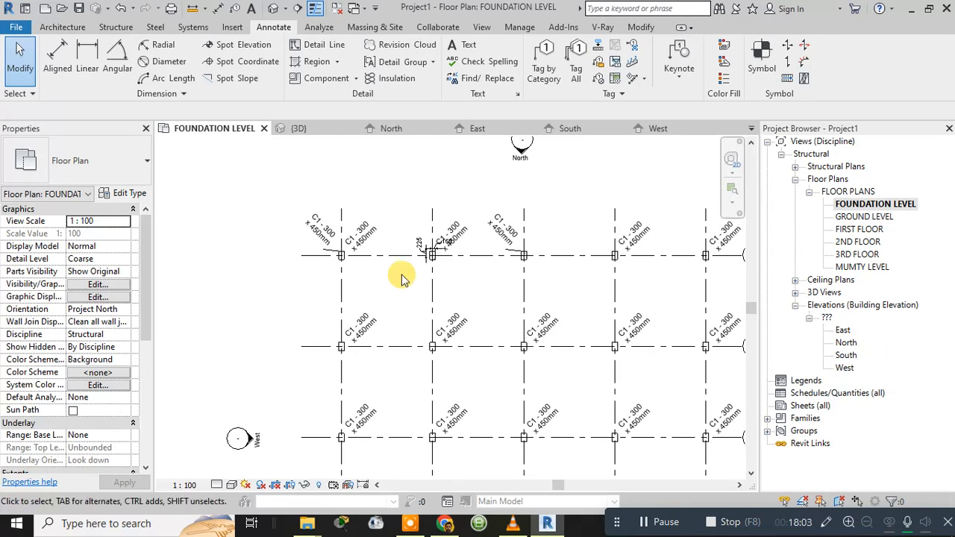
scroll(455, 221, "up", 4)
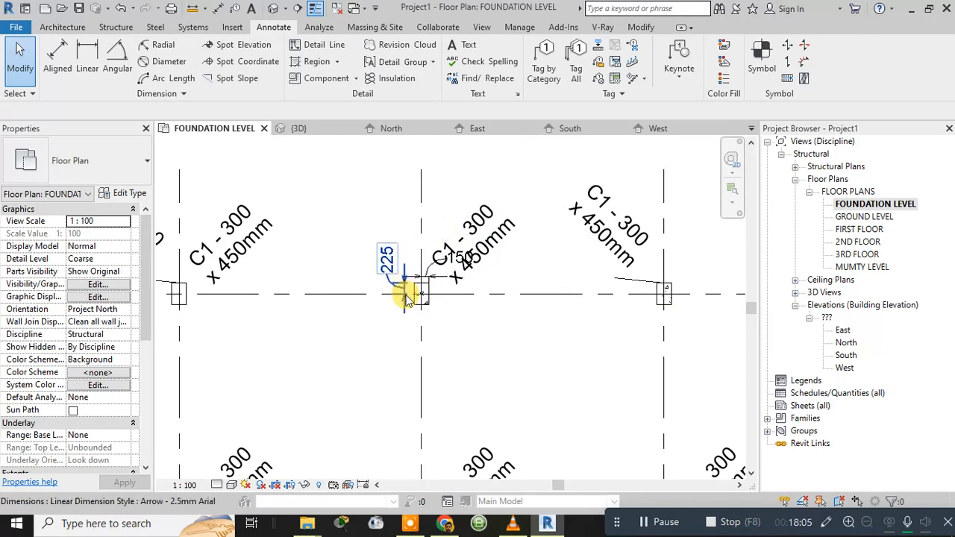
left_click(496, 237)
key("Delete")
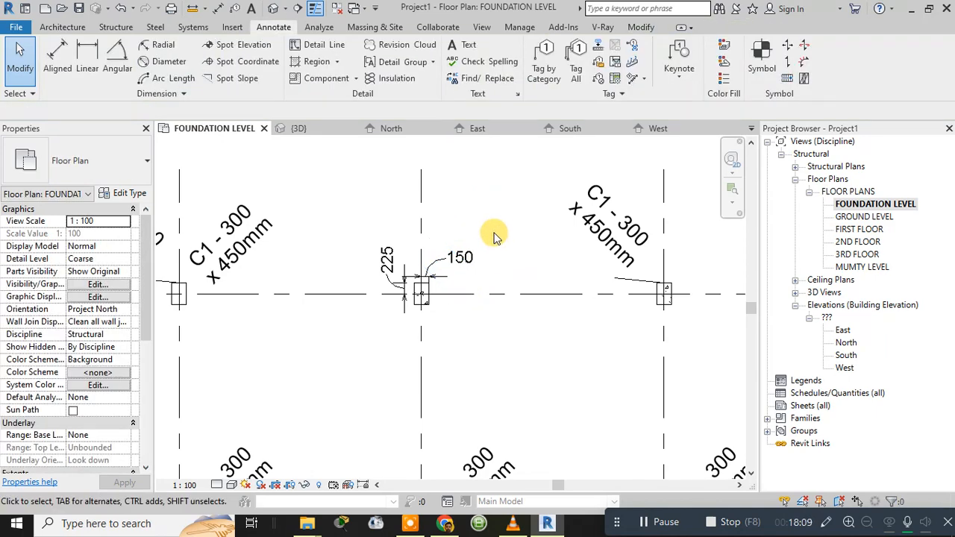
Examine the column tags across the grid and the dimensions on the column at grids B and 1.
scroll(495, 236, "down", 2)
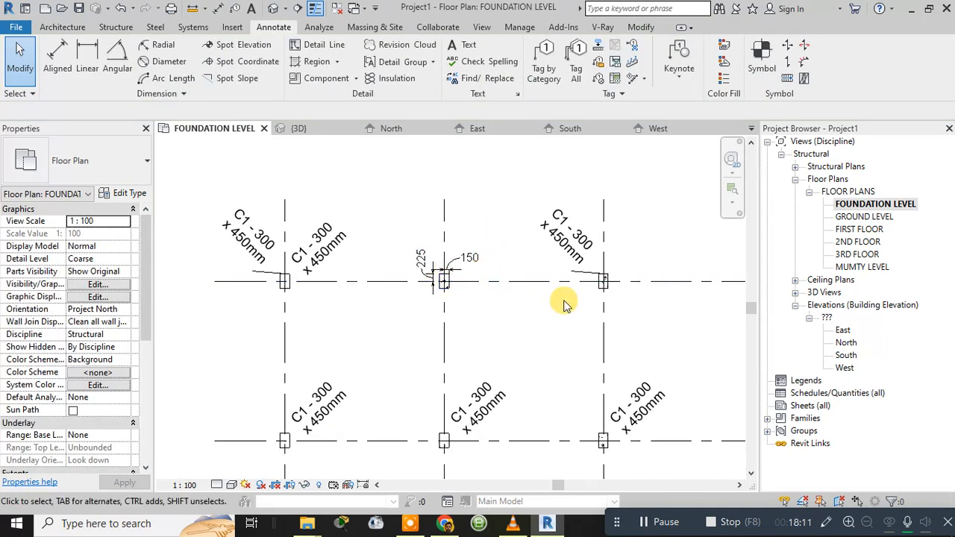
middle_click_drag(549, 366, 508, 298)
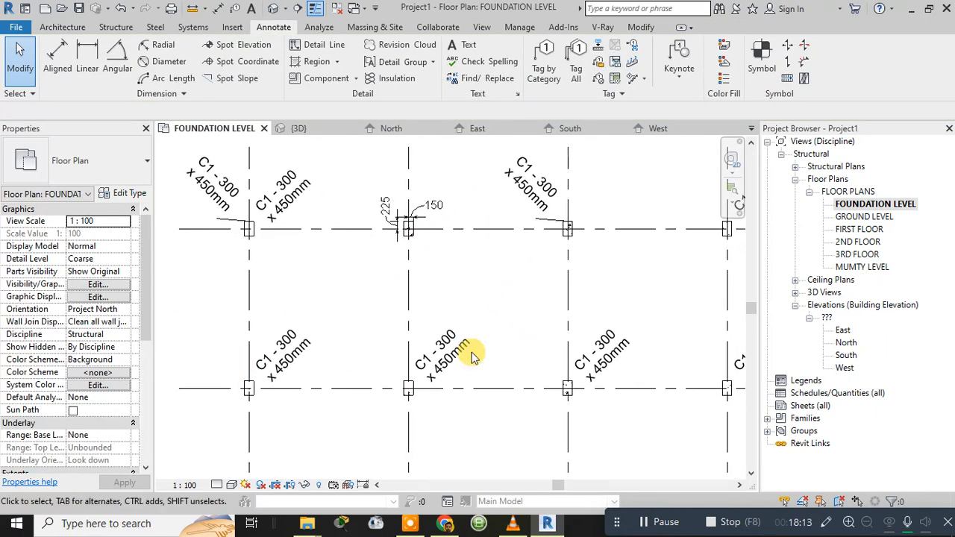
scroll(471, 357, "down", 3)
middle_click_drag(580, 320, 438, 271)
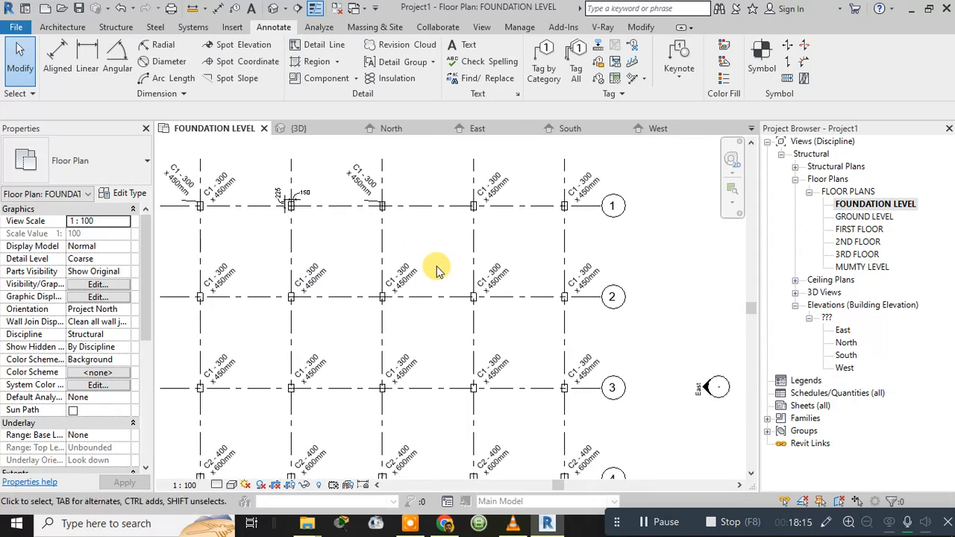
scroll(401, 339, "down", 2)
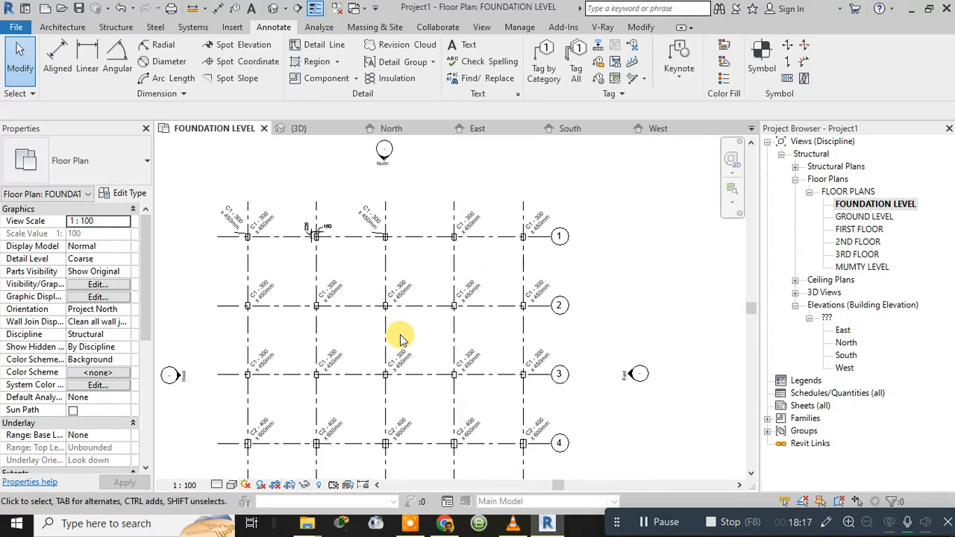
middle_click_drag(420, 340, 433, 271)
scroll(425, 316, "up", 3)
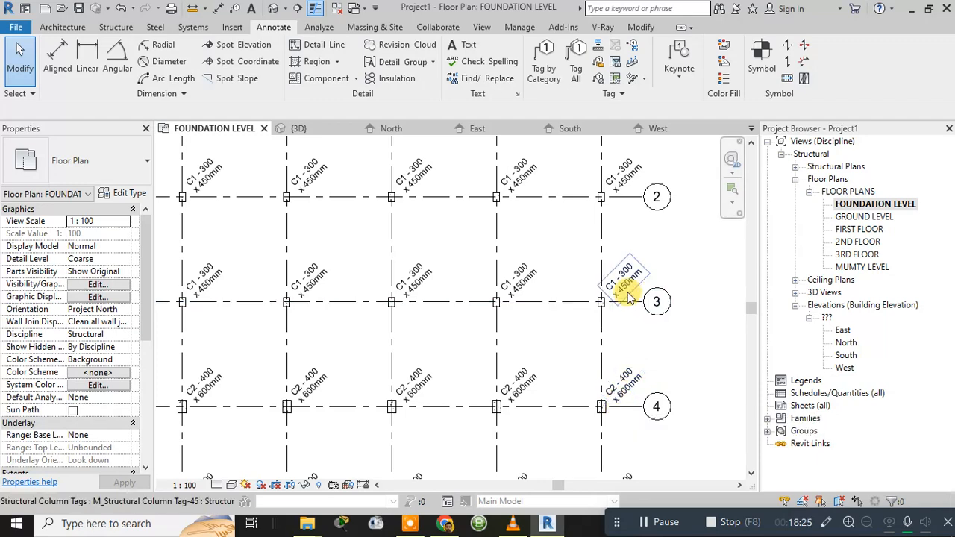
scroll(618, 297, "down", 3)
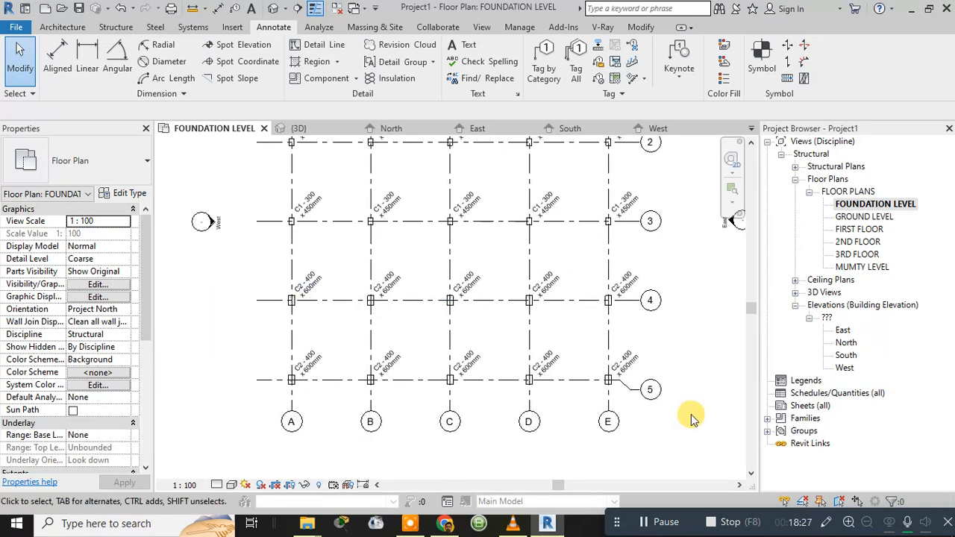
middle_click_drag(575, 341, 578, 479)
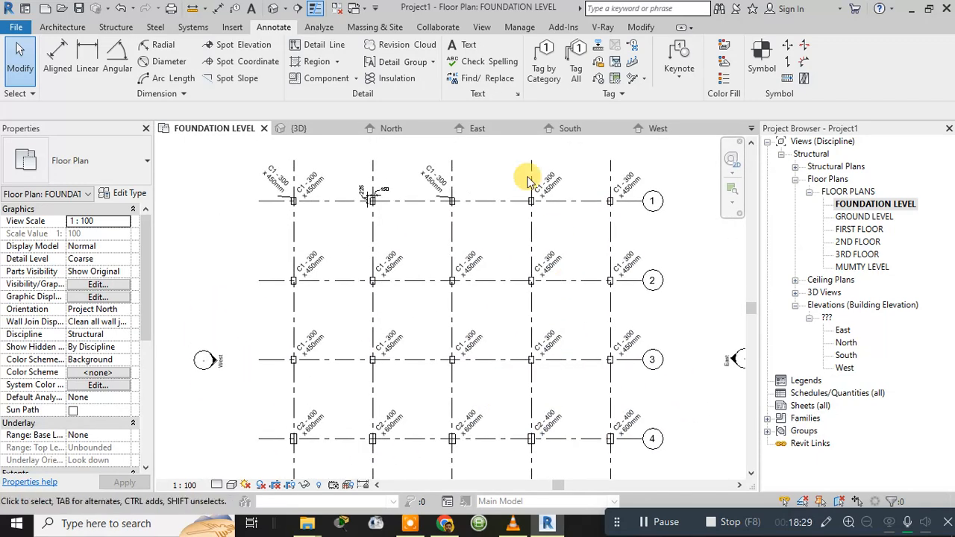
scroll(358, 231, "up", 4)
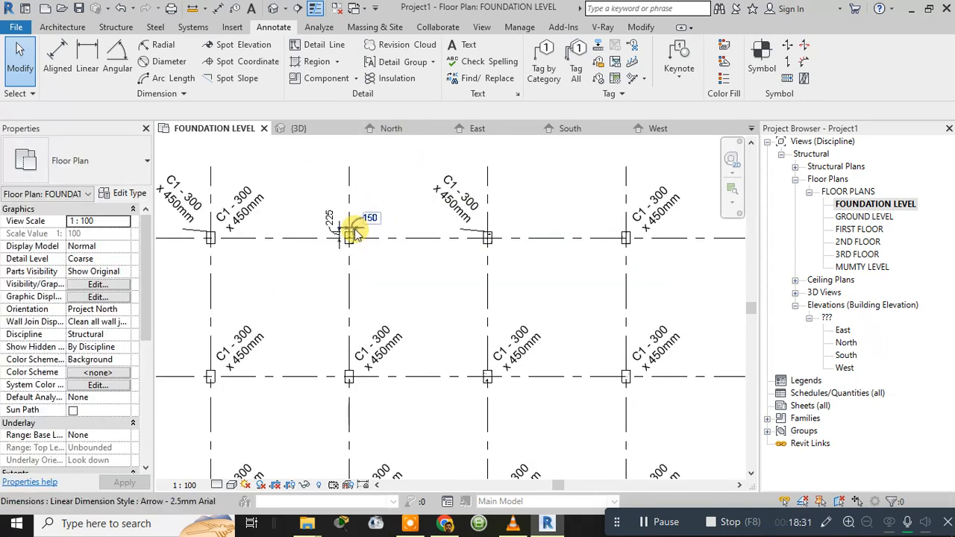
scroll(350, 243, "up", 2)
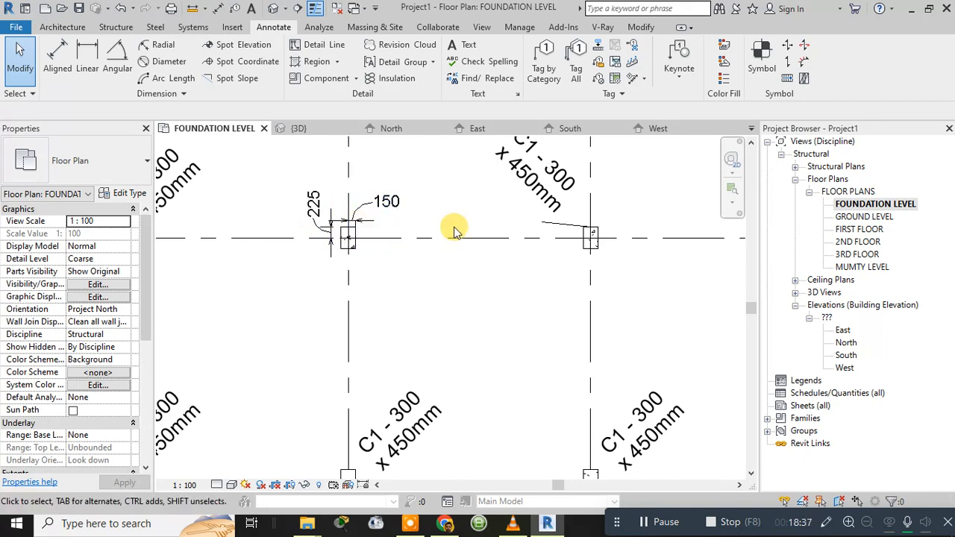
scroll(453, 229, "down", 2)
scroll(453, 230, "down", 2)
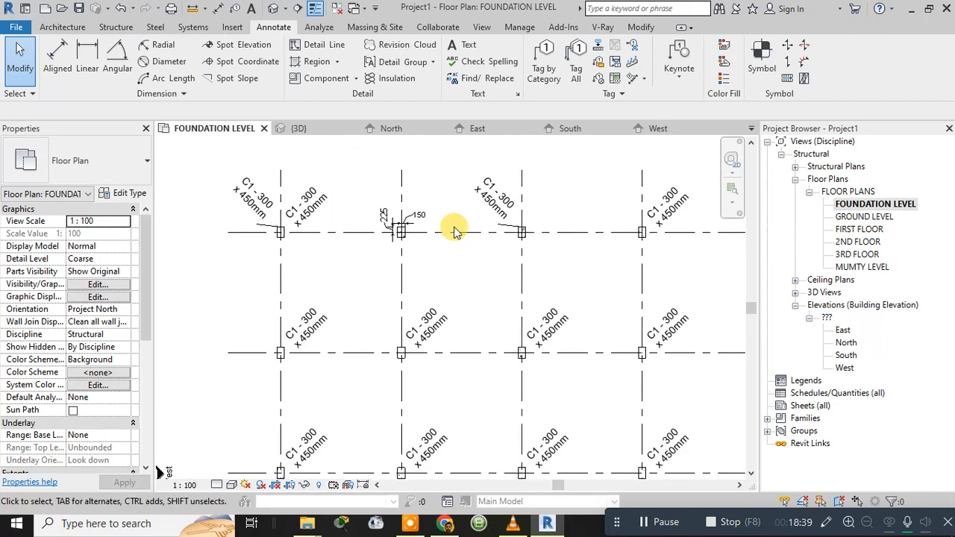
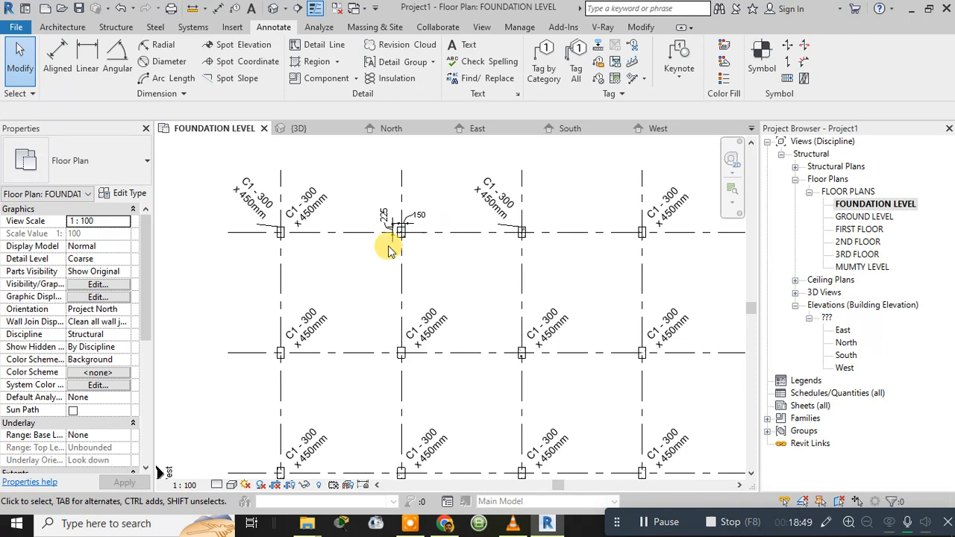
scroll(395, 222, "up", 2)
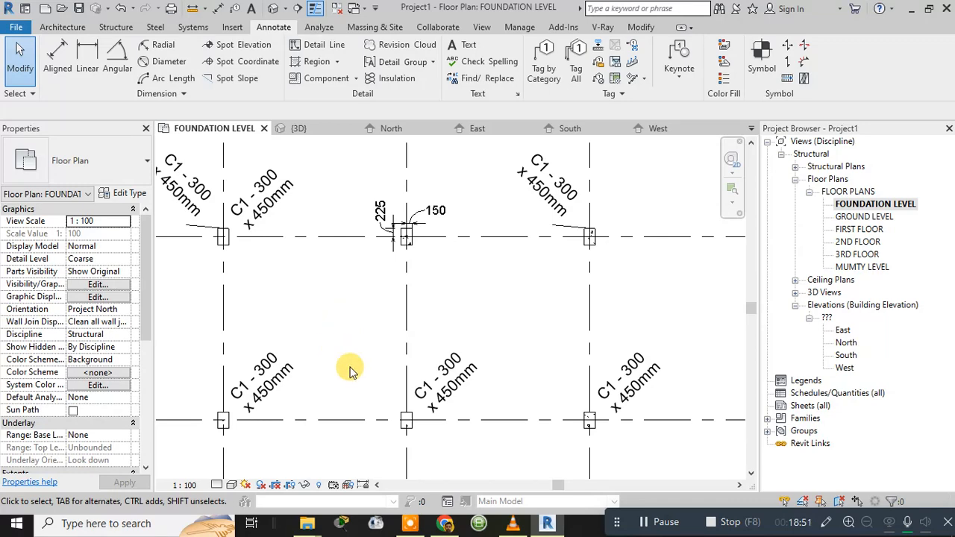
scroll(391, 218, "up", 3)
scroll(485, 350, "down", 5)
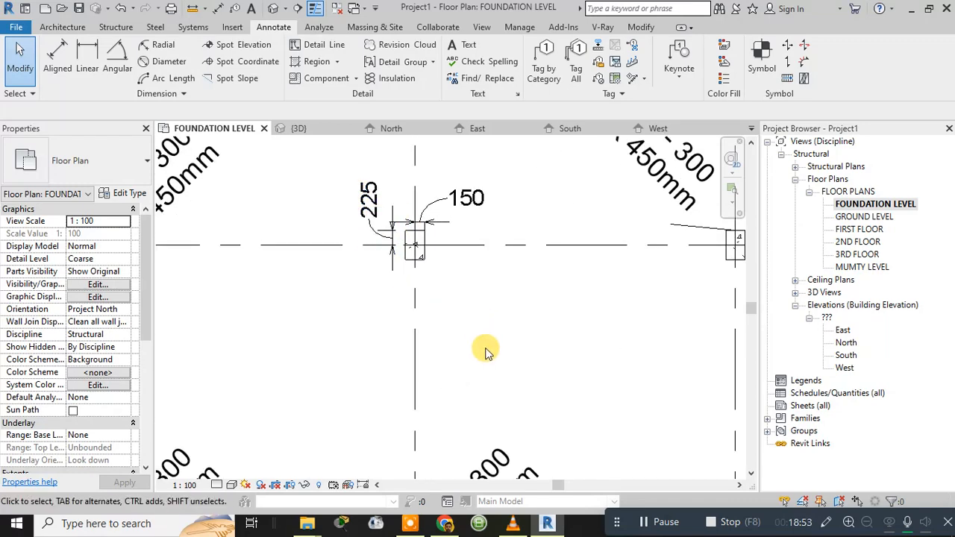
Add an aligned dimension between the upper and lower faces of the column at grids B and 5, placed to its right.
middle_click_drag(495, 410, 467, 207)
scroll(444, 297, "up", 6)
middle_click_drag(449, 334, 465, 169)
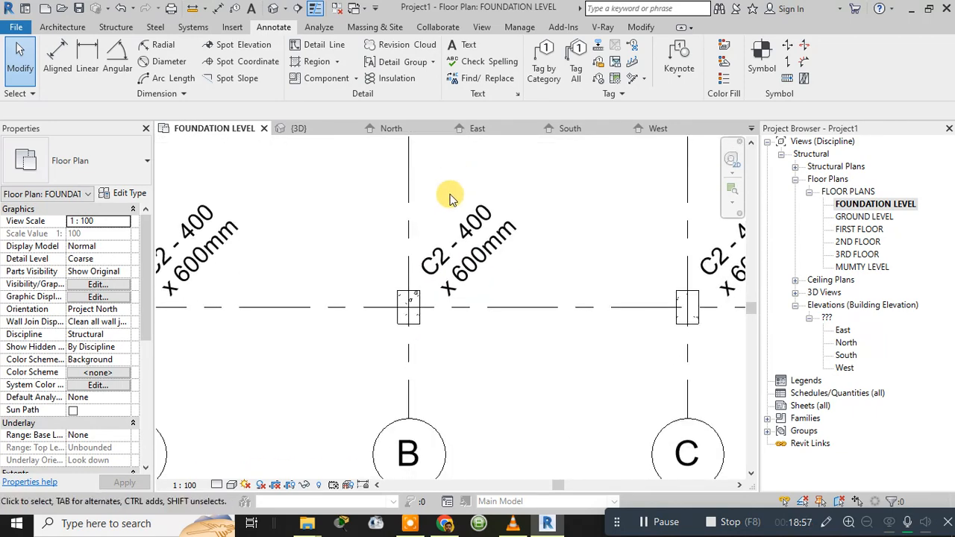
left_click(61, 69)
scroll(423, 303, "up", 3)
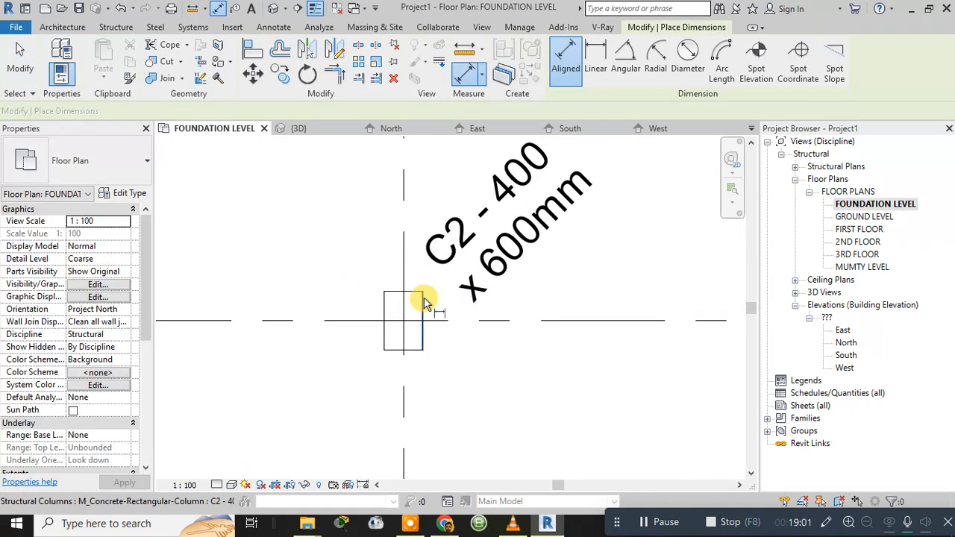
scroll(423, 299, "up", 2)
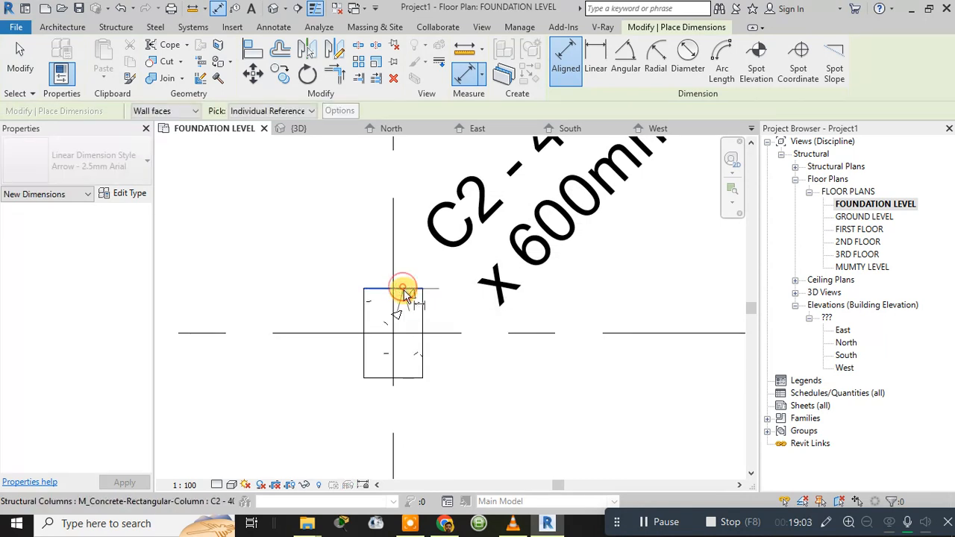
left_click(403, 289)
left_click(405, 378)
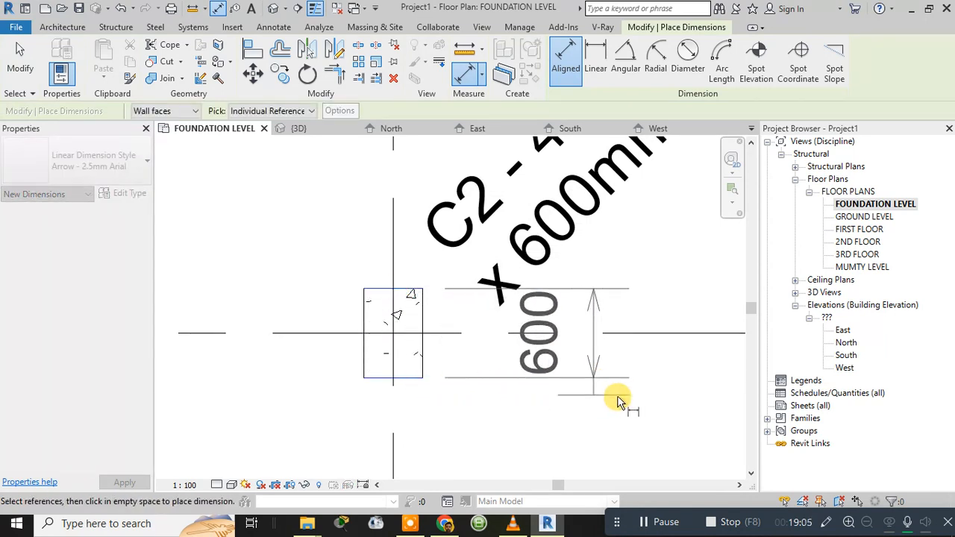
left_click(654, 392)
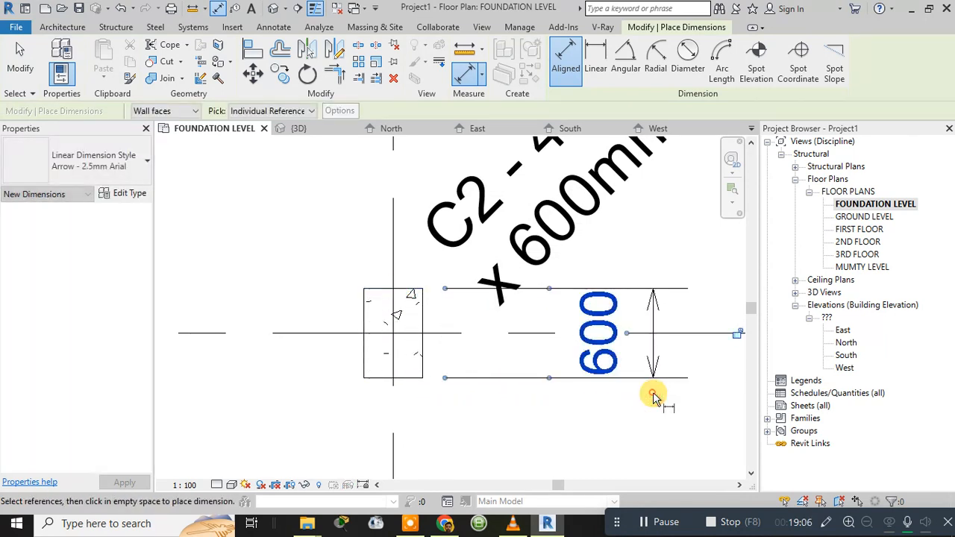
Add an aligned dimension from the upper face of the column at grids B and 5 to grid 5, placed to its left.
left_click(373, 291)
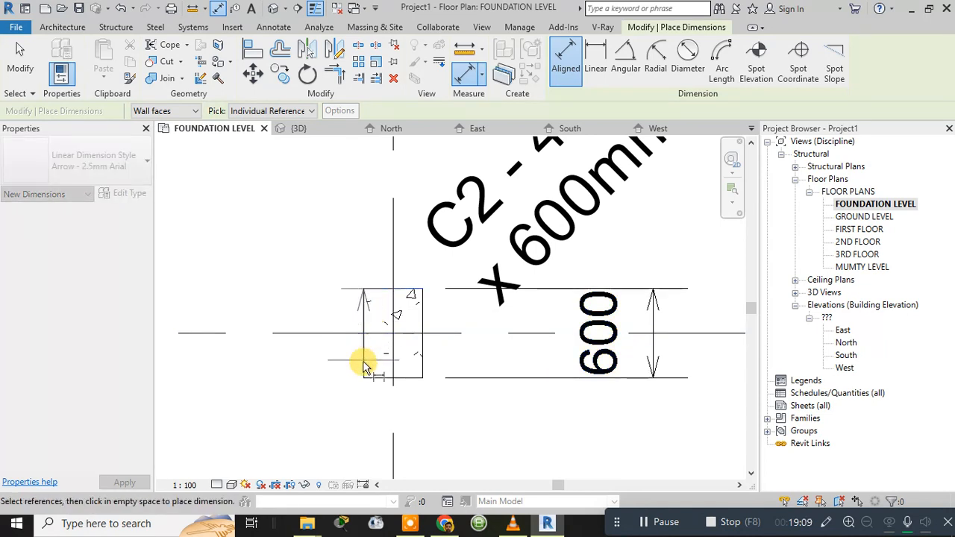
key("Escape")
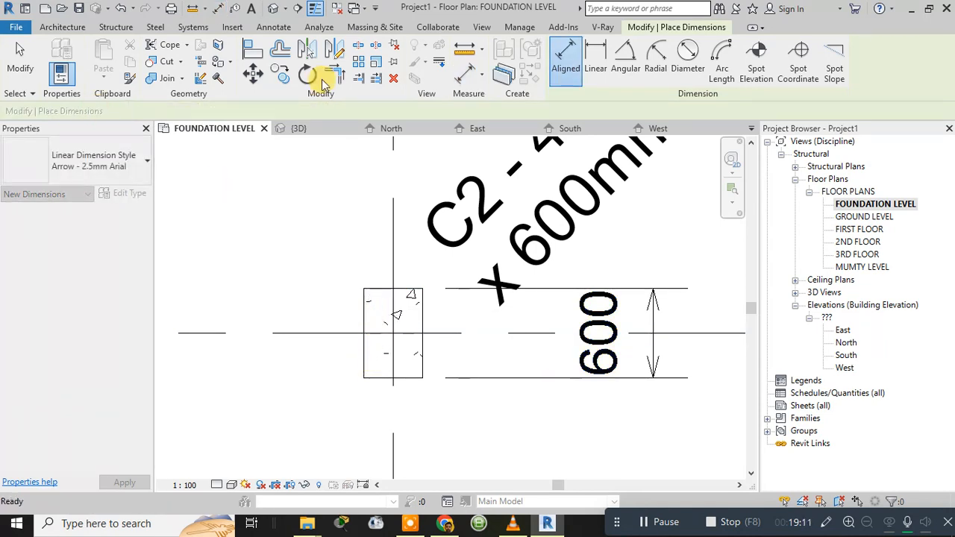
left_click(374, 291)
left_click(236, 277)
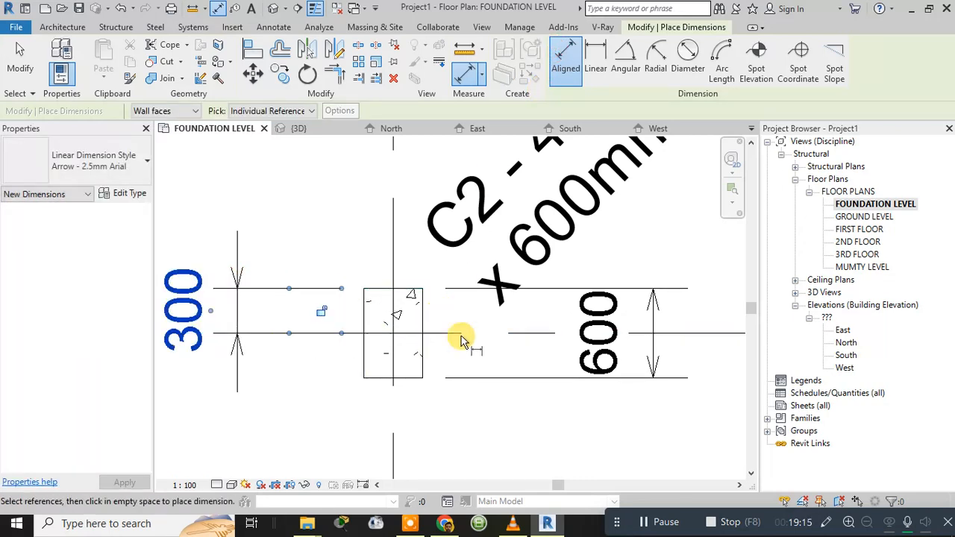
left_click(572, 72)
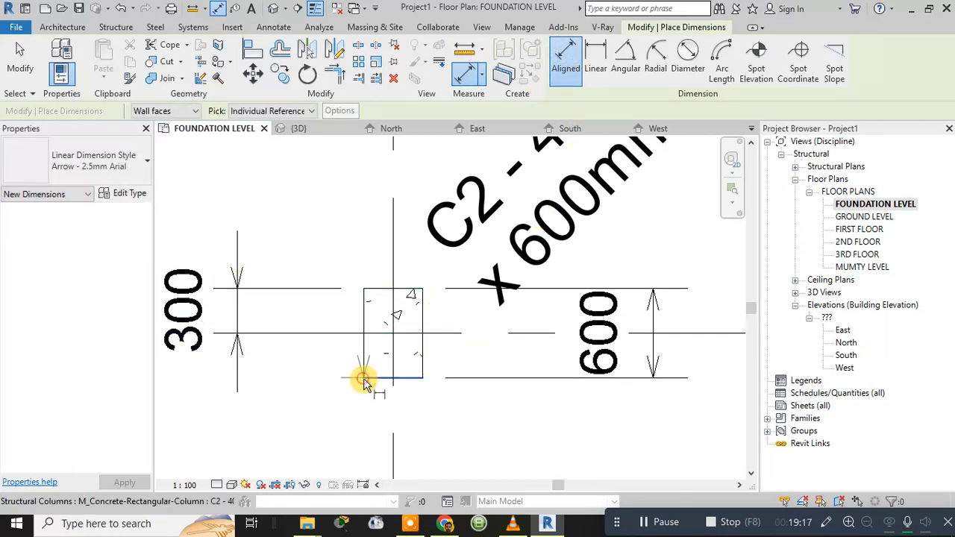
left_click(363, 378)
key("Escape")
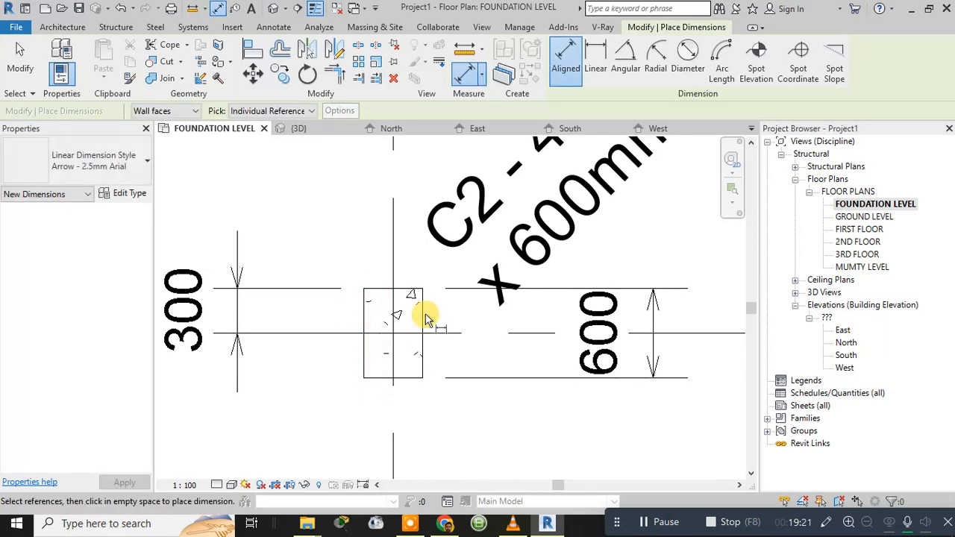
Dimension the width of the column at grids B and 5 between its side faces, placed below the column.
left_click(552, 69)
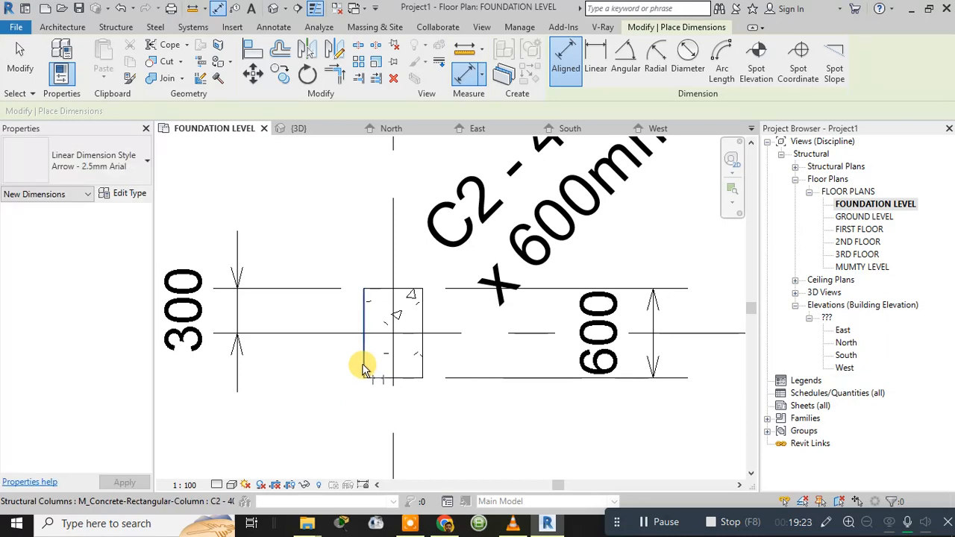
left_click(363, 366)
left_click(421, 364)
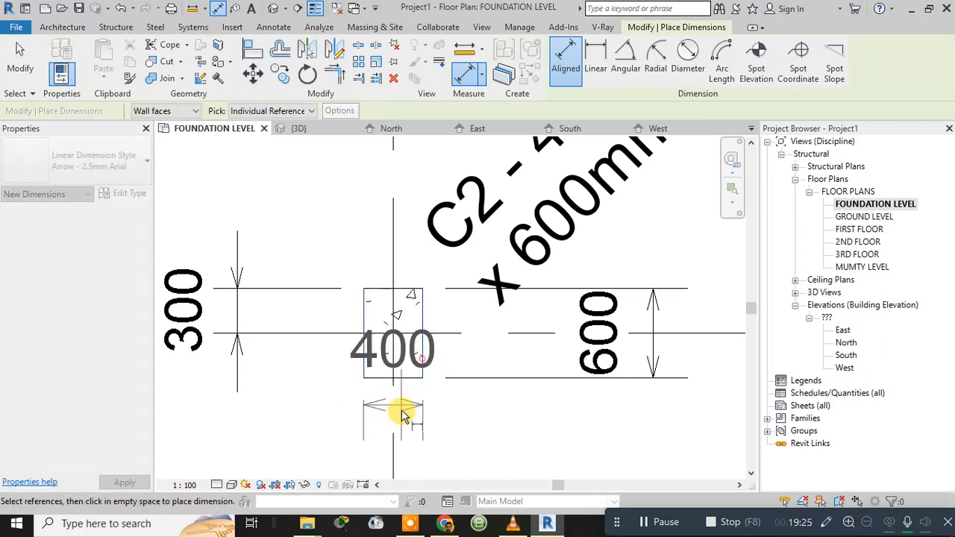
left_click(407, 436)
scroll(481, 410, "down", 4)
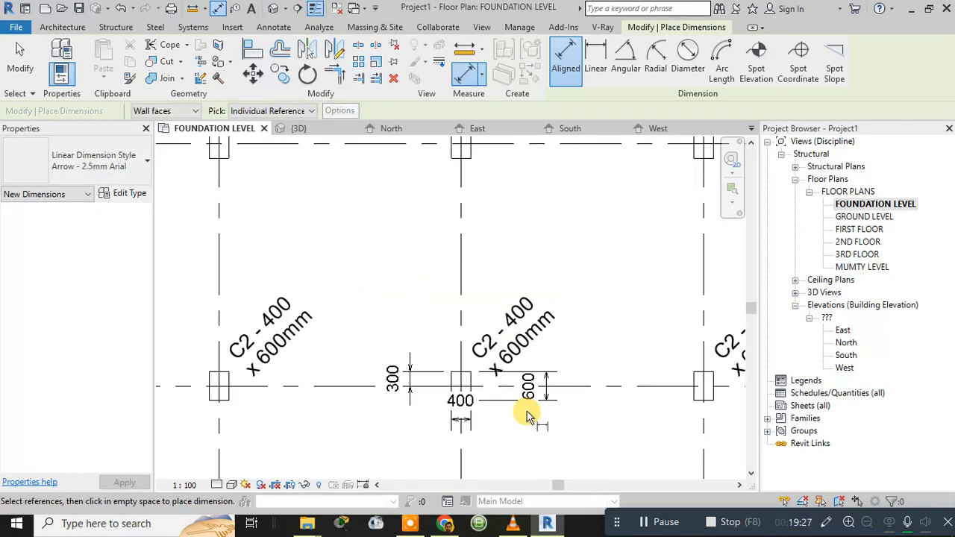
scroll(585, 437, "down", 2)
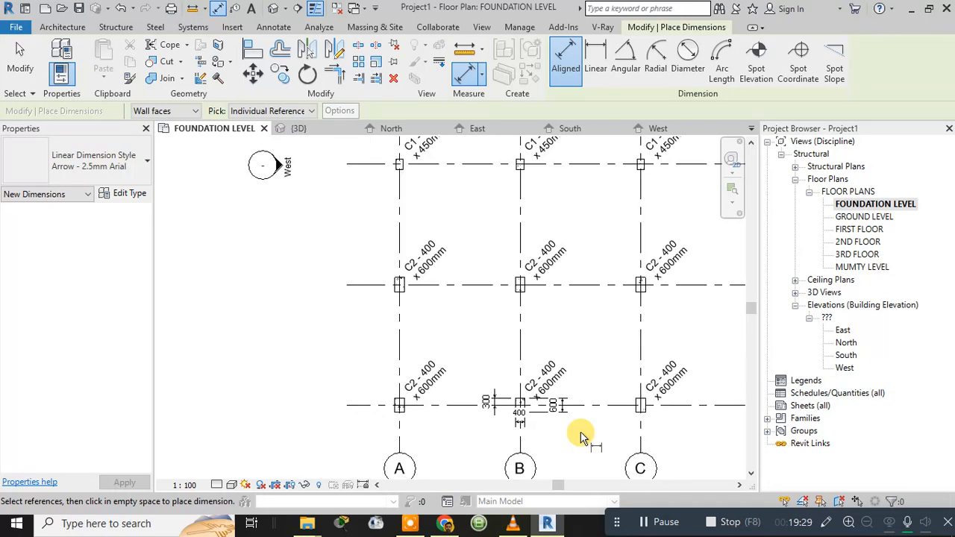
key("Escape")
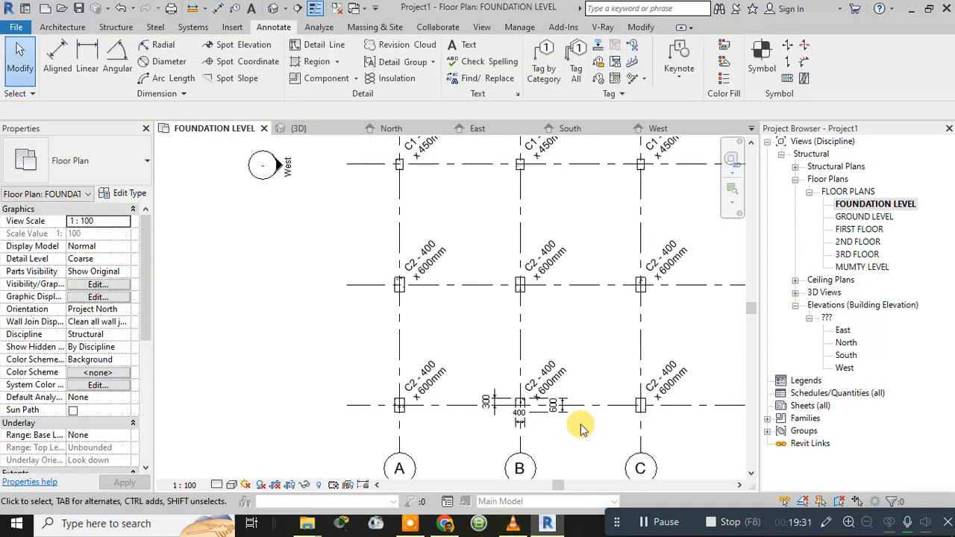
Open the M_Structural Column Tag-45 family for editing from the tag of the column at grids A and 5.
left_click(434, 384)
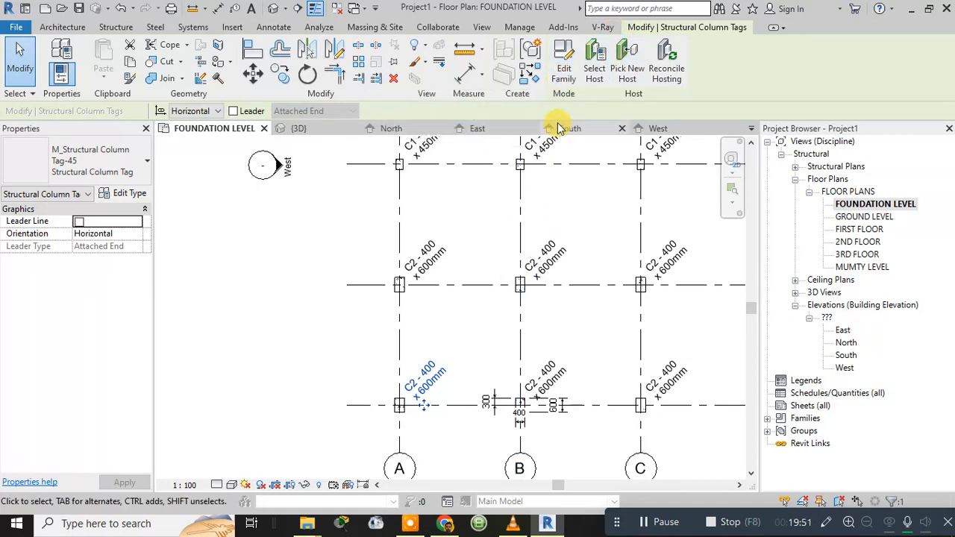
left_click(425, 384)
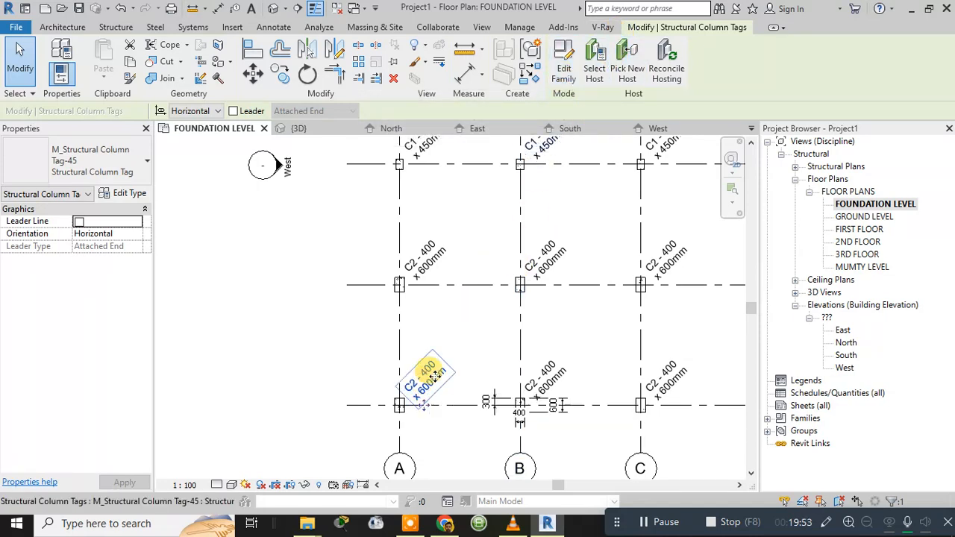
left_click(565, 75)
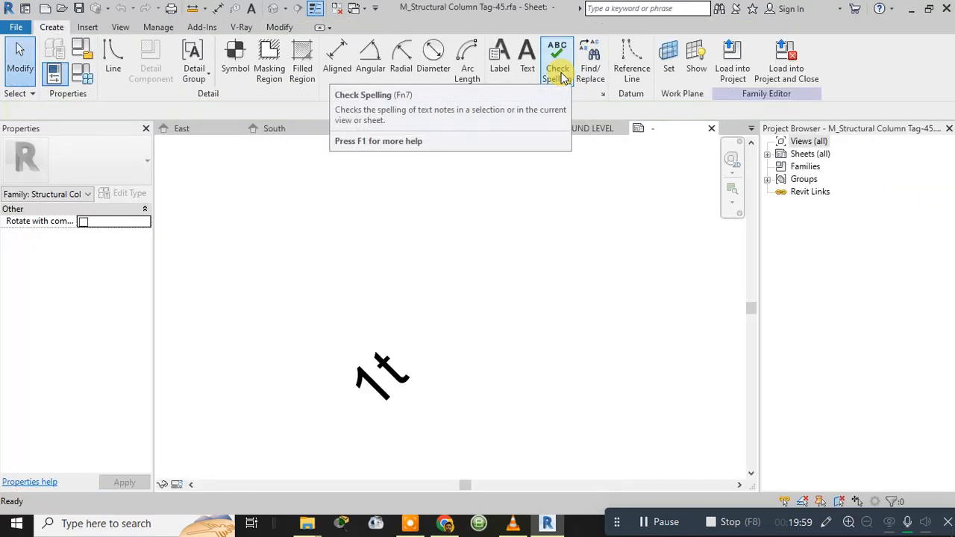
Set the text size of the tag family's 3mm label type to 1 mm.
left_click(401, 376)
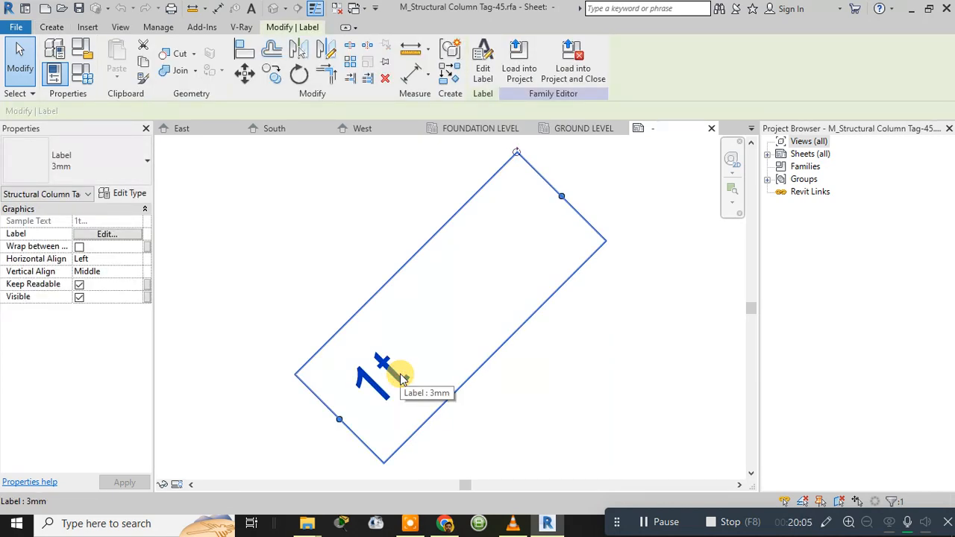
left_click(132, 194)
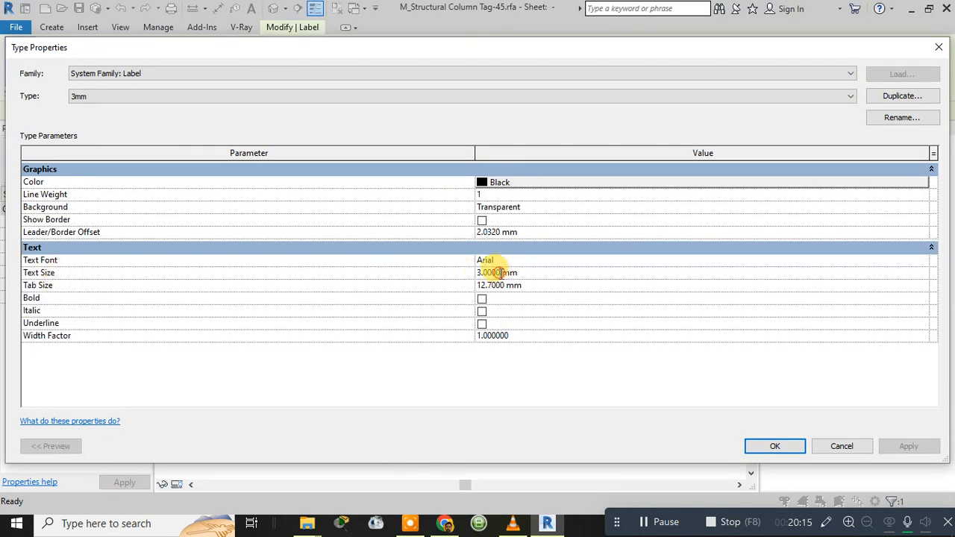
left_click_drag(503, 272, 443, 272)
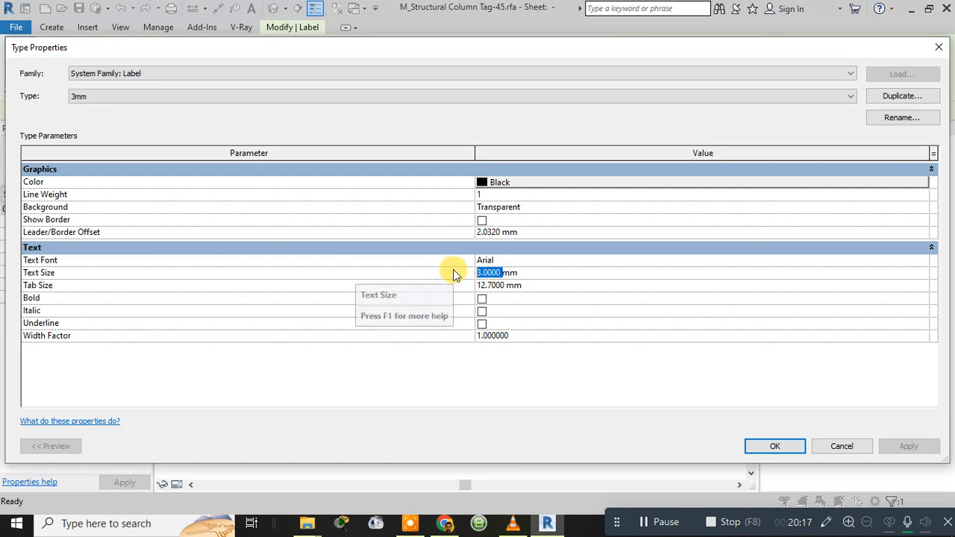
type("1")
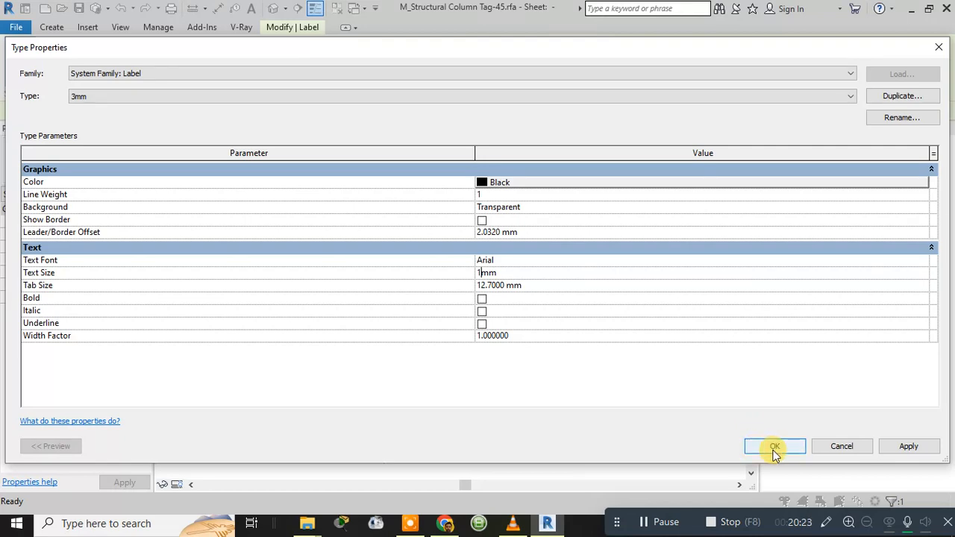
left_click(909, 448)
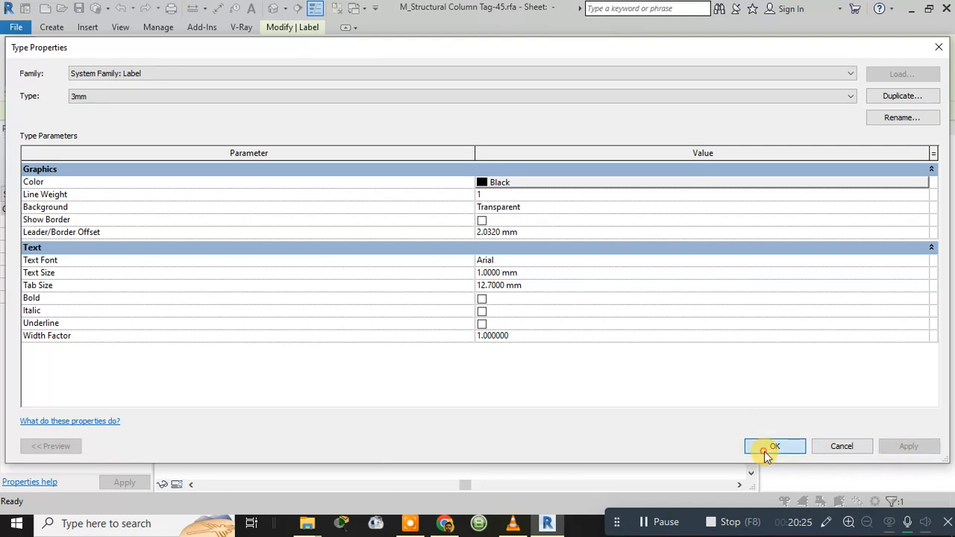
left_click(768, 449)
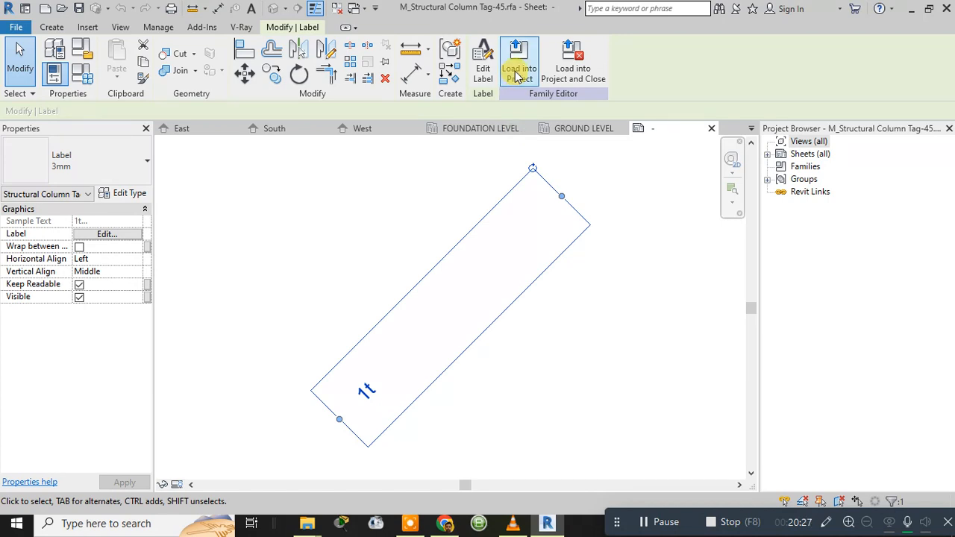
Load the edited column tag family into the project, overwriting the existing version, and check the tags on the foundation plan.
left_click(518, 77)
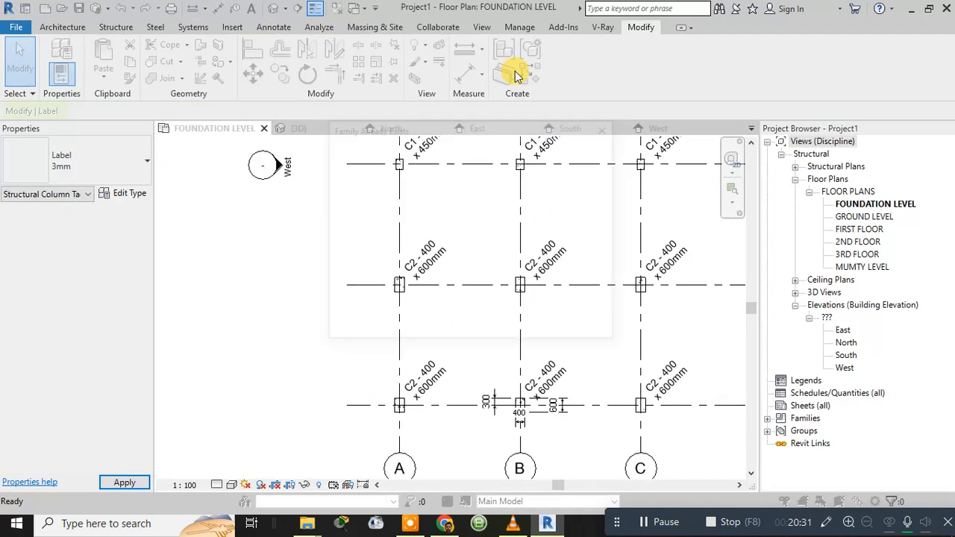
left_click(481, 226)
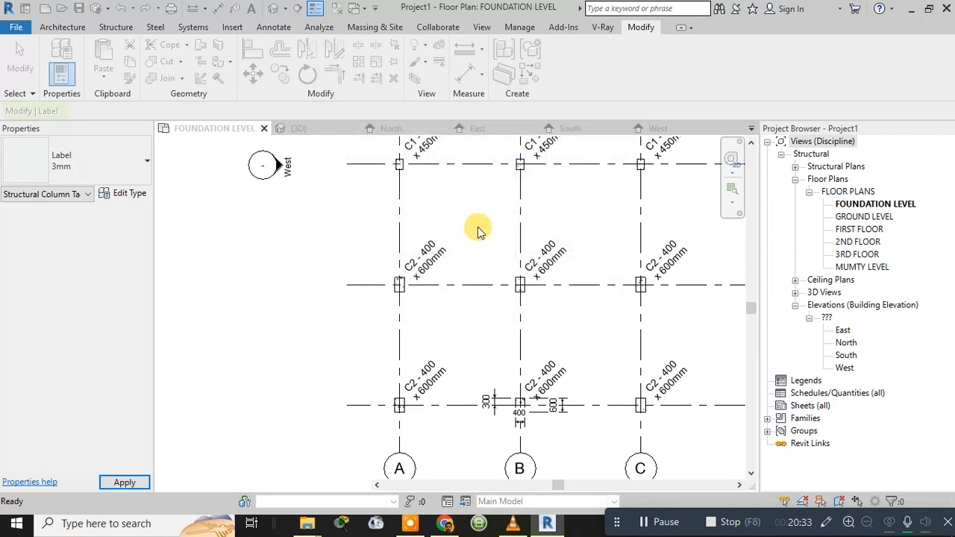
scroll(407, 277, "up", 3)
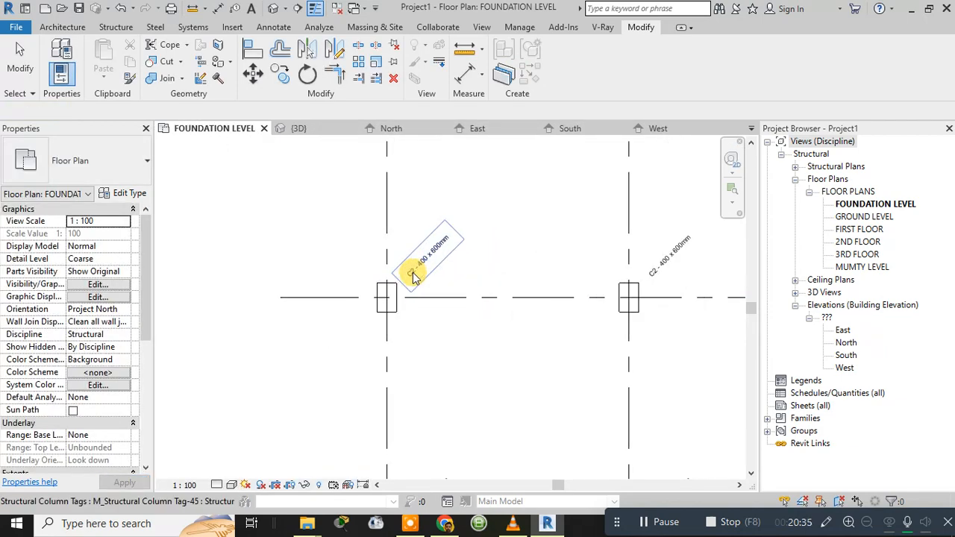
scroll(415, 277, "up", 2)
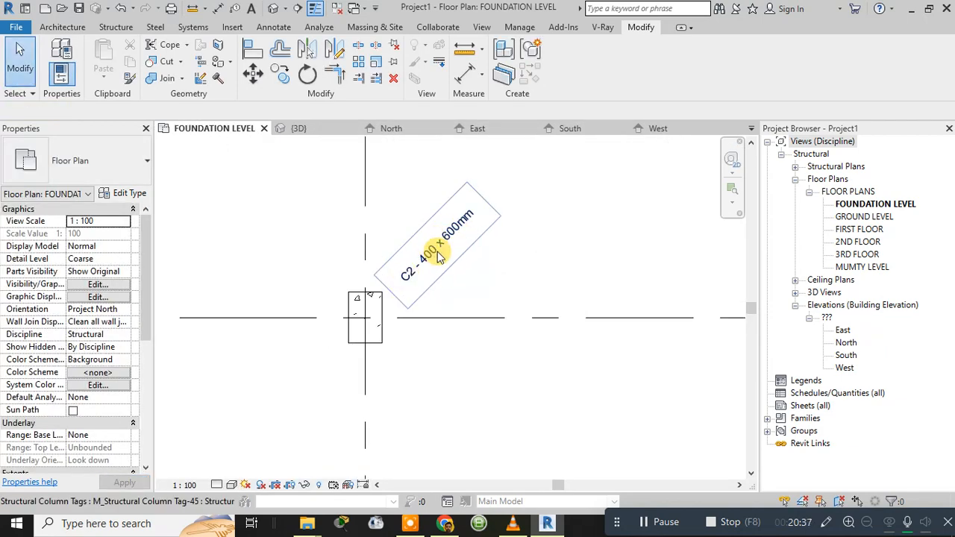
scroll(439, 256, "down", 3)
Set the leader arrowhead of the M_Structural Column Tag-45 type to Open Dot 2mm.
left_click(442, 242)
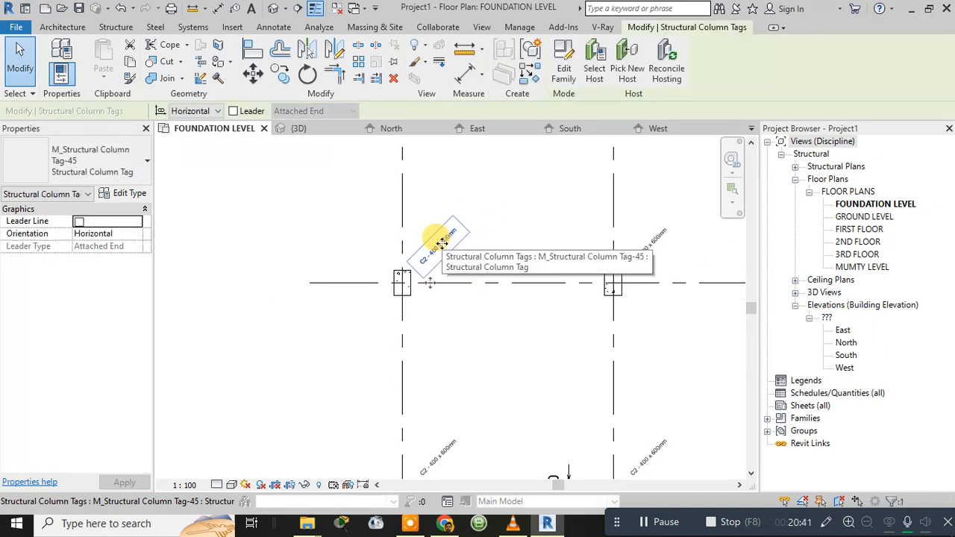
left_click(214, 110)
left_click(215, 111)
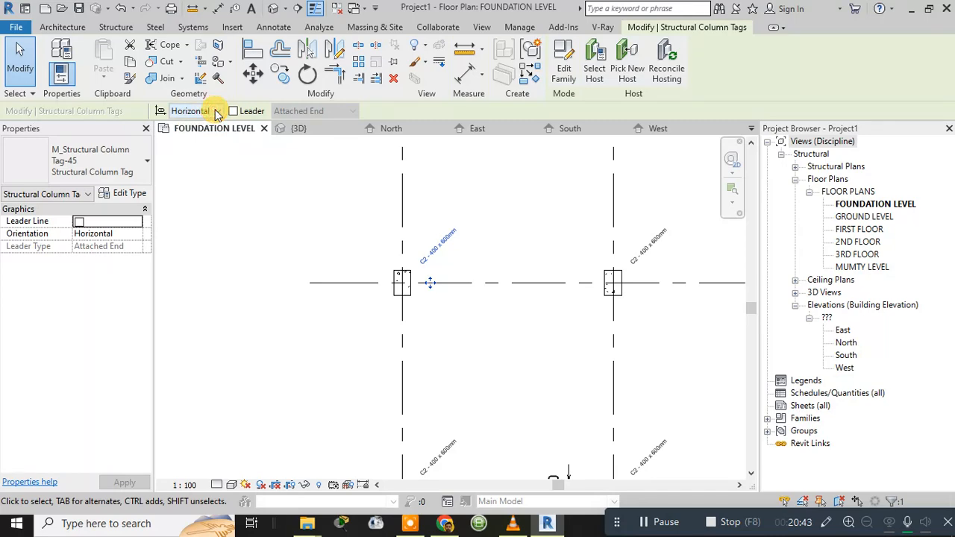
left_click(119, 194)
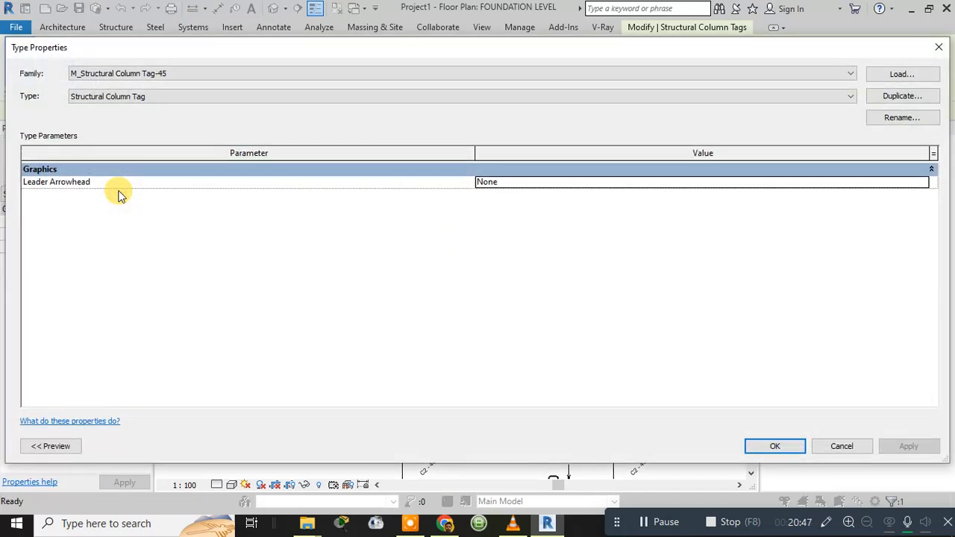
left_click(485, 184)
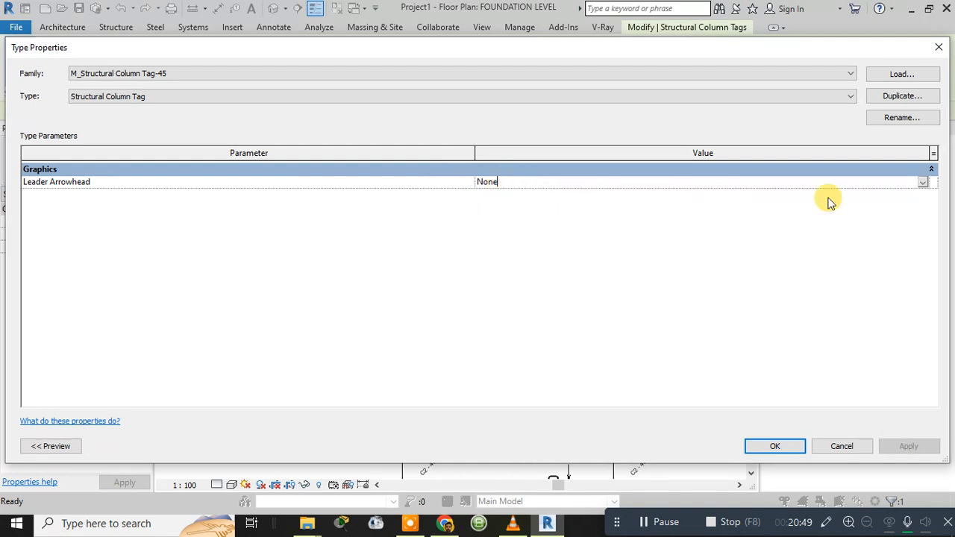
left_click(923, 182)
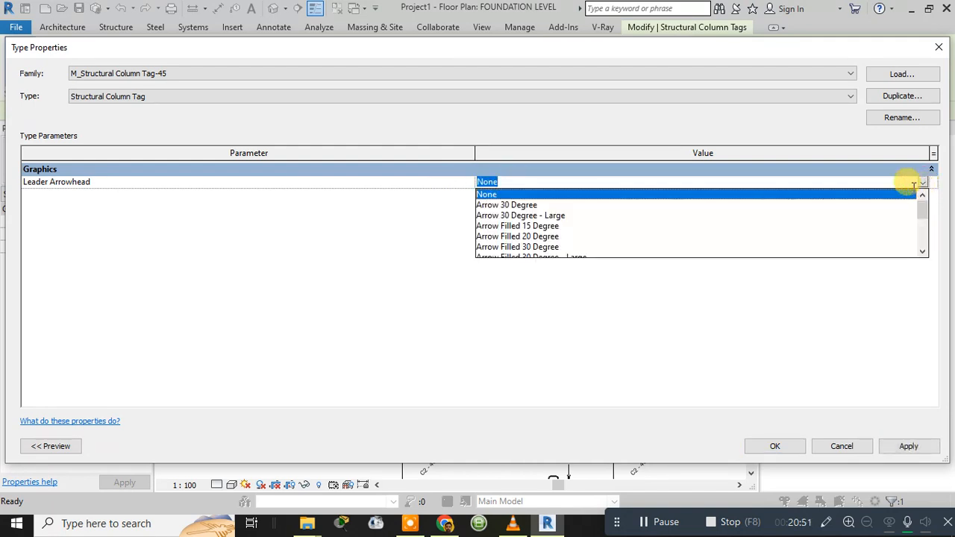
scroll(541, 243, "down", 2)
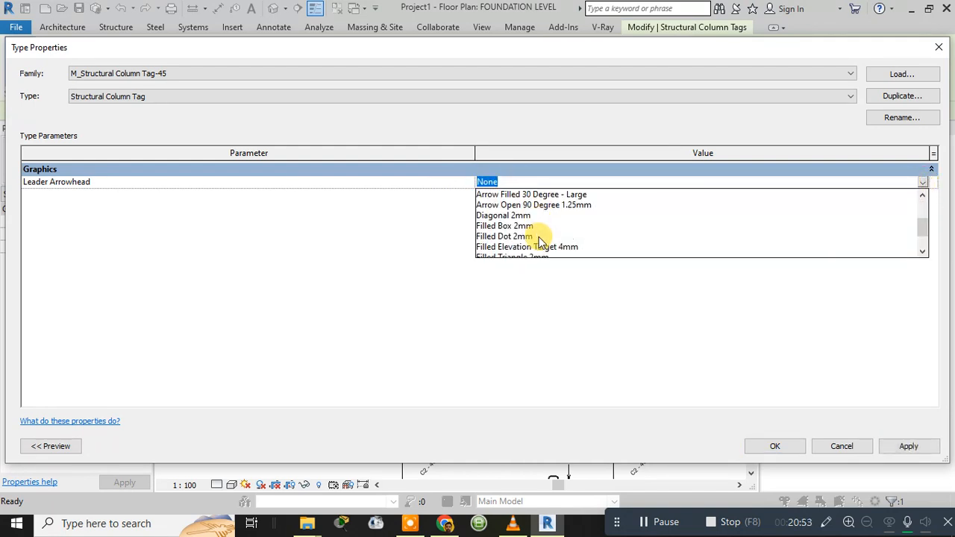
scroll(522, 237, "down", 1)
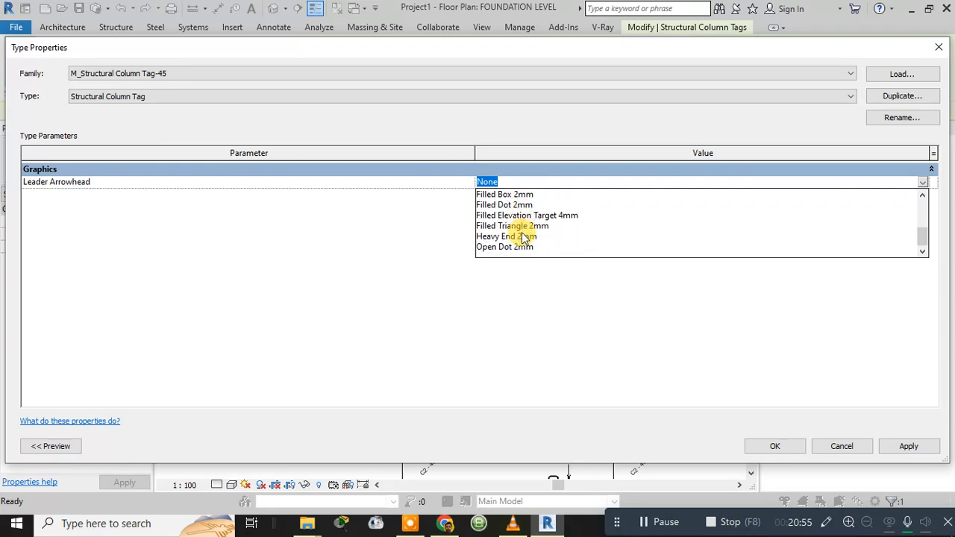
scroll(522, 251, "up", 3)
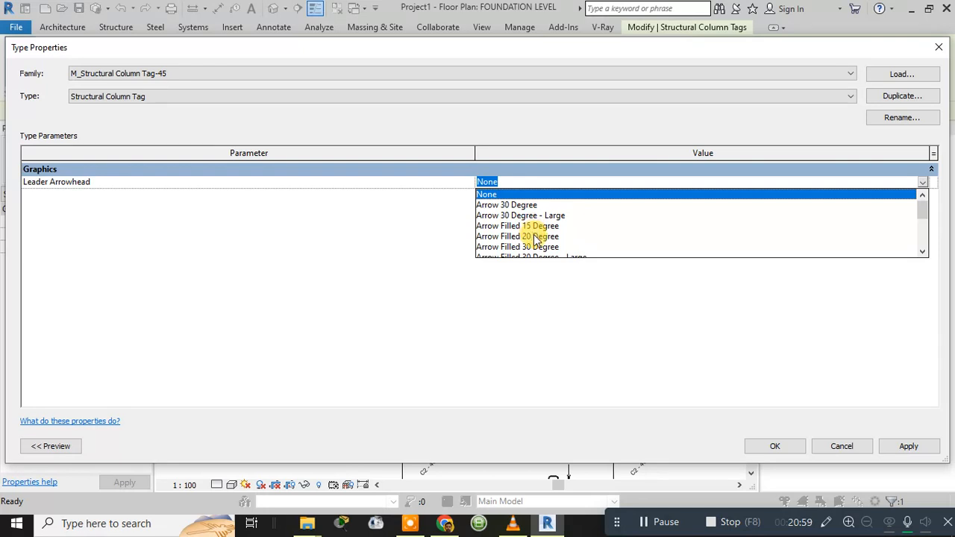
scroll(537, 239, "down", 3)
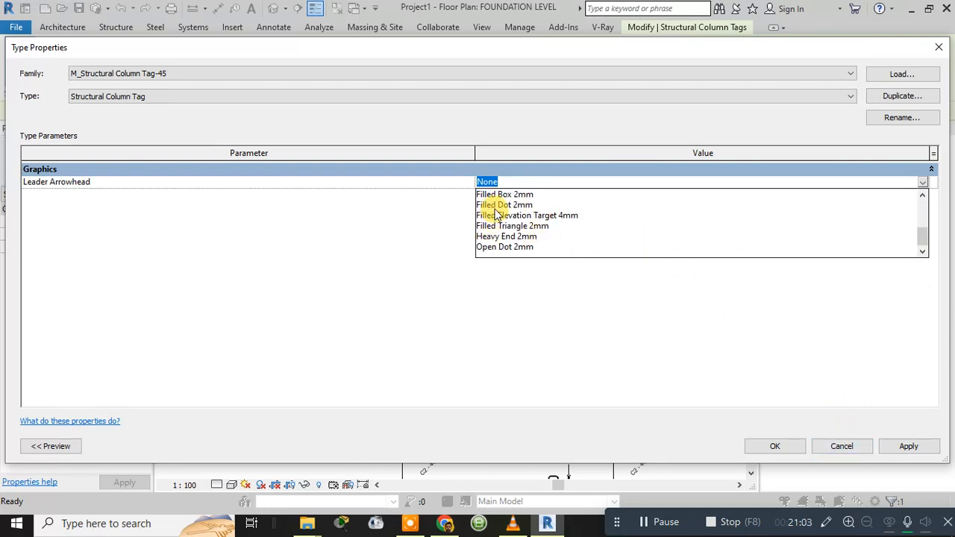
left_click(512, 247)
left_click(911, 446)
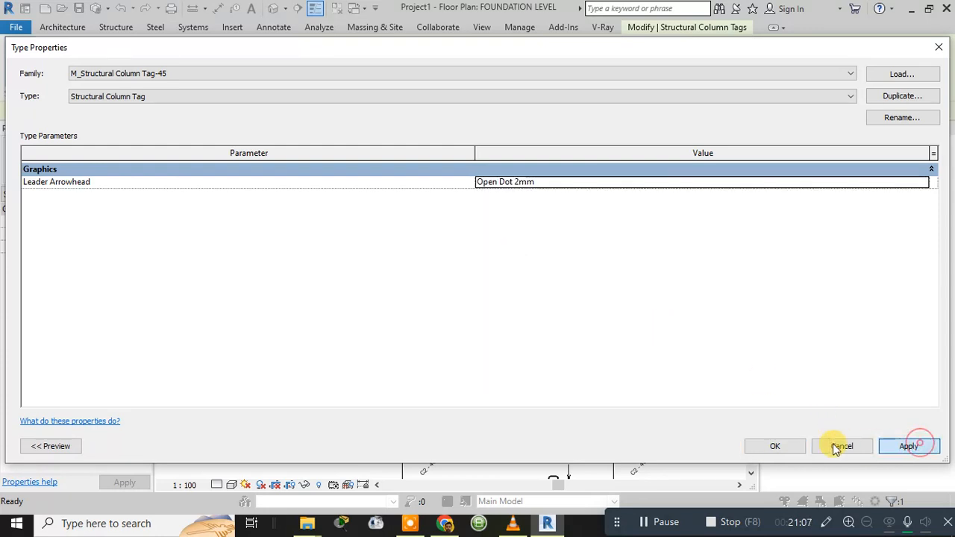
left_click(774, 446)
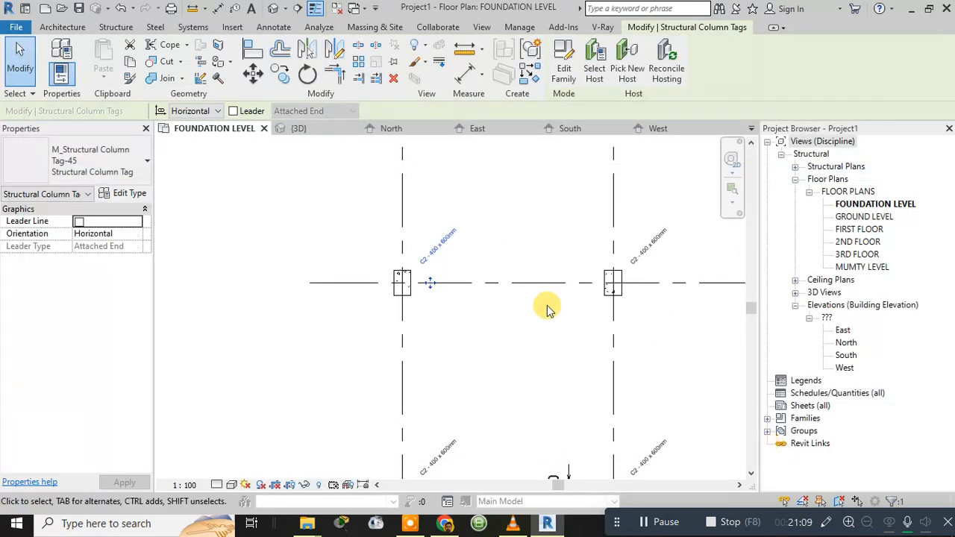
Change the orientation of the tag on the grid A column one row above grid 5 to Vertical.
left_click(432, 253)
key("Escape")
scroll(437, 254, "up", 5)
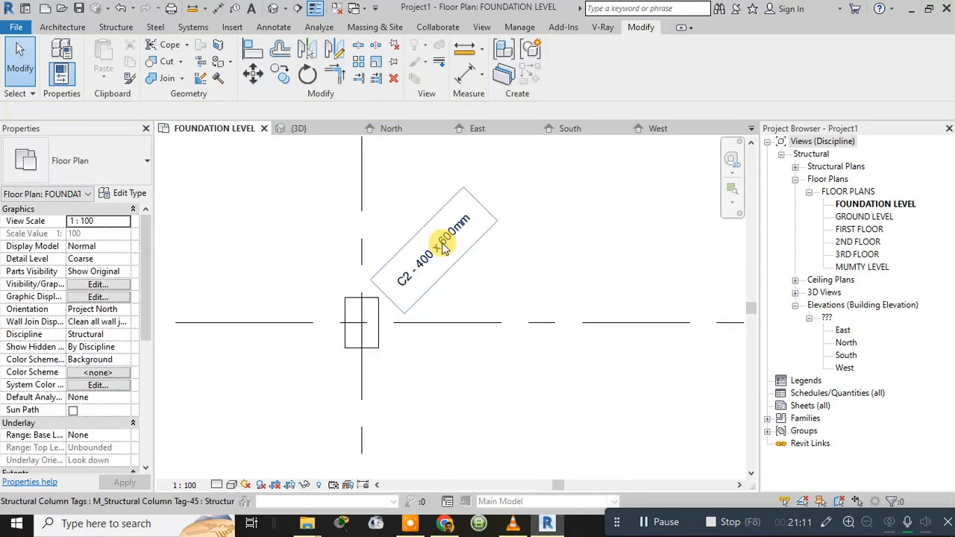
left_click(441, 253)
key("space")
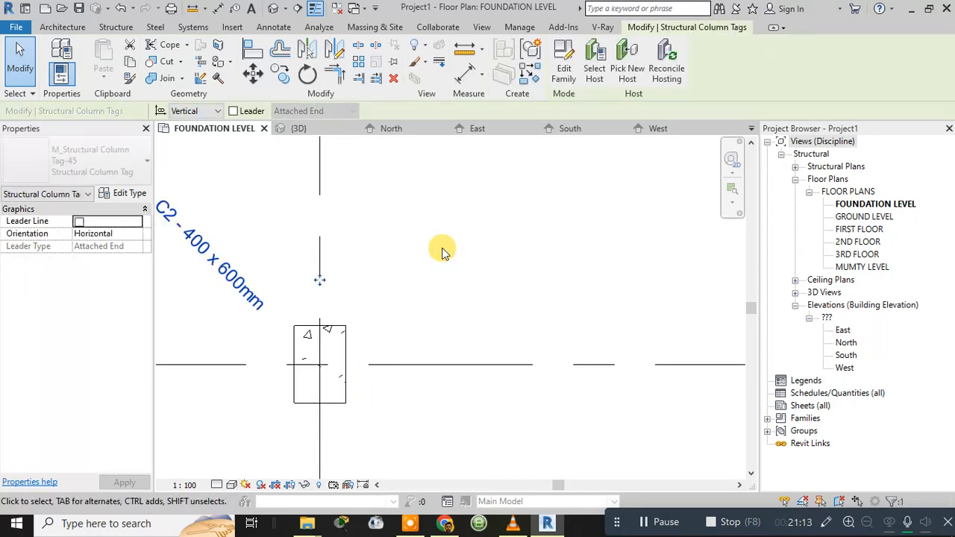
key("space")
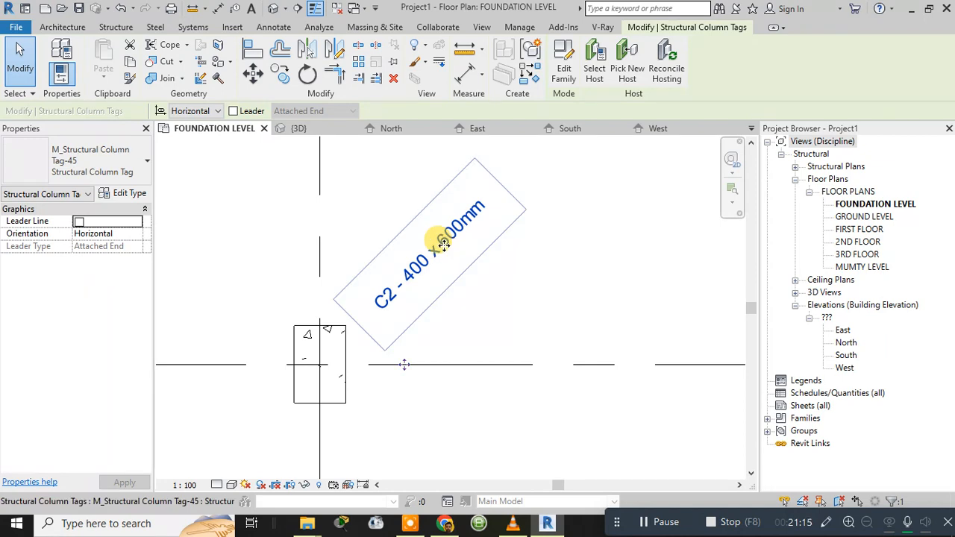
scroll(443, 244, "down", 2)
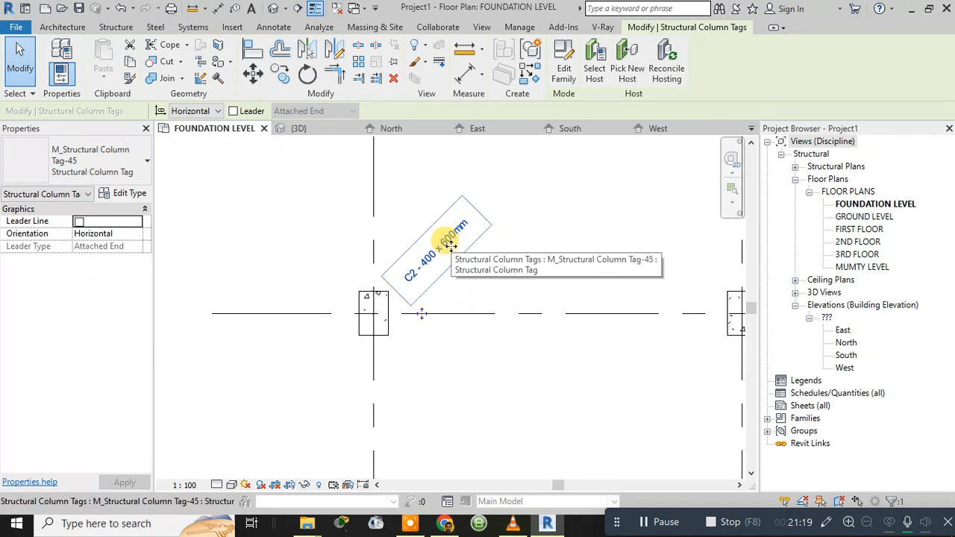
key("space")
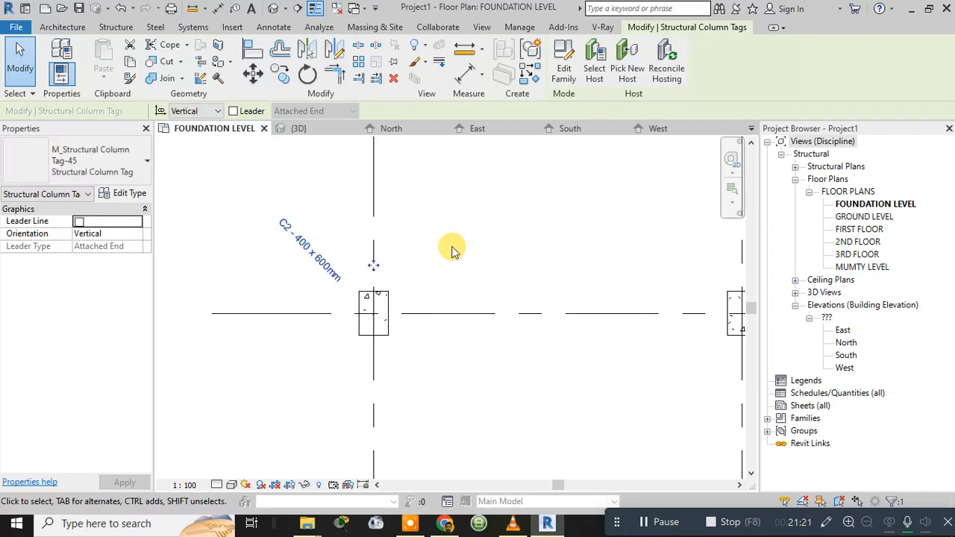
key("space")
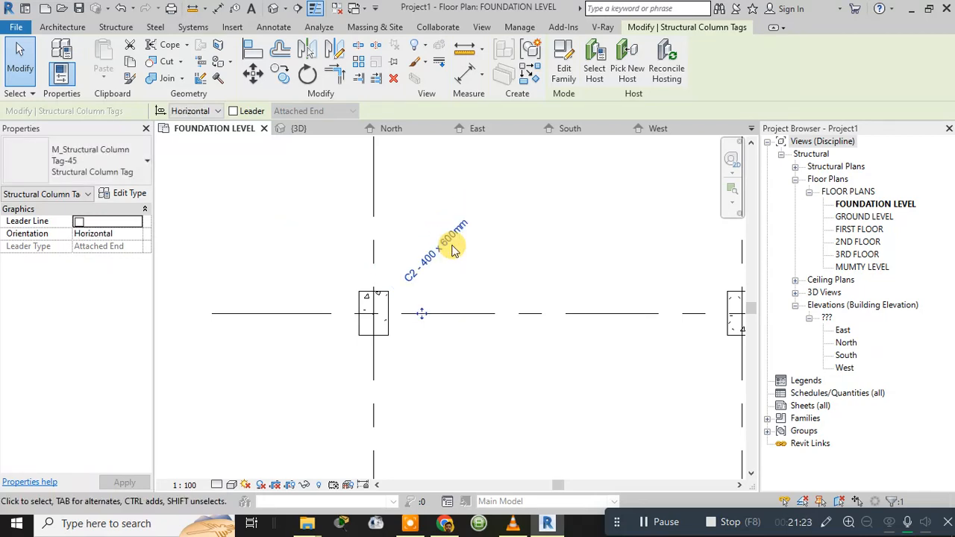
key("space")
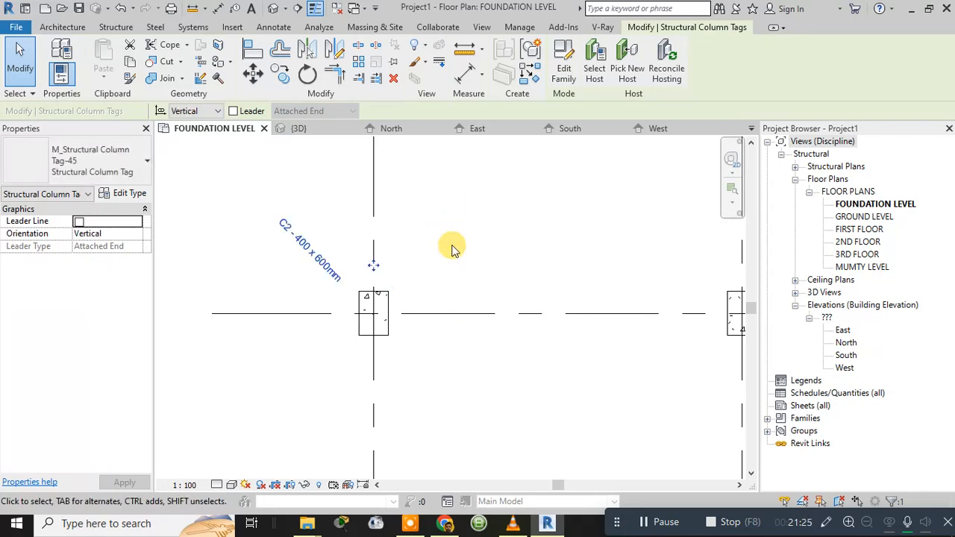
scroll(430, 260, "down", 2)
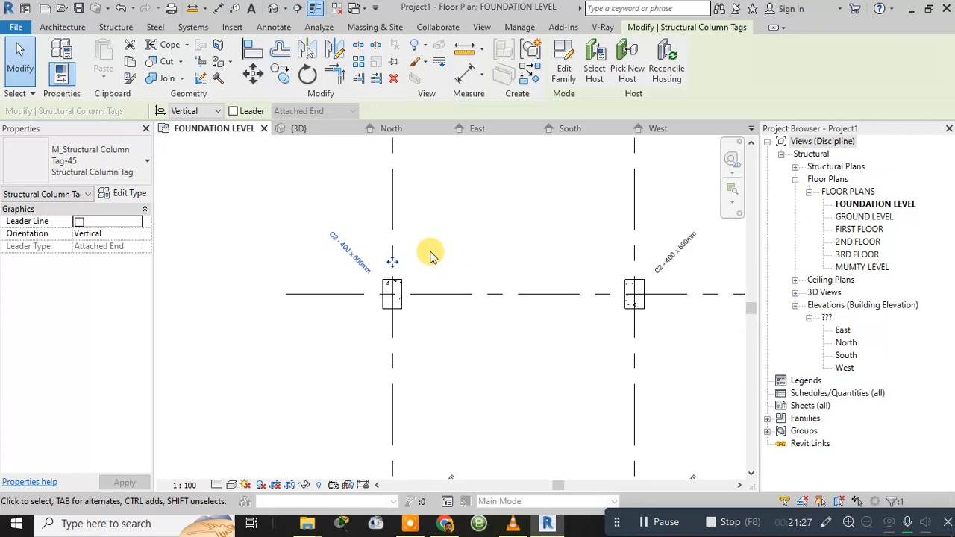
left_click(431, 247)
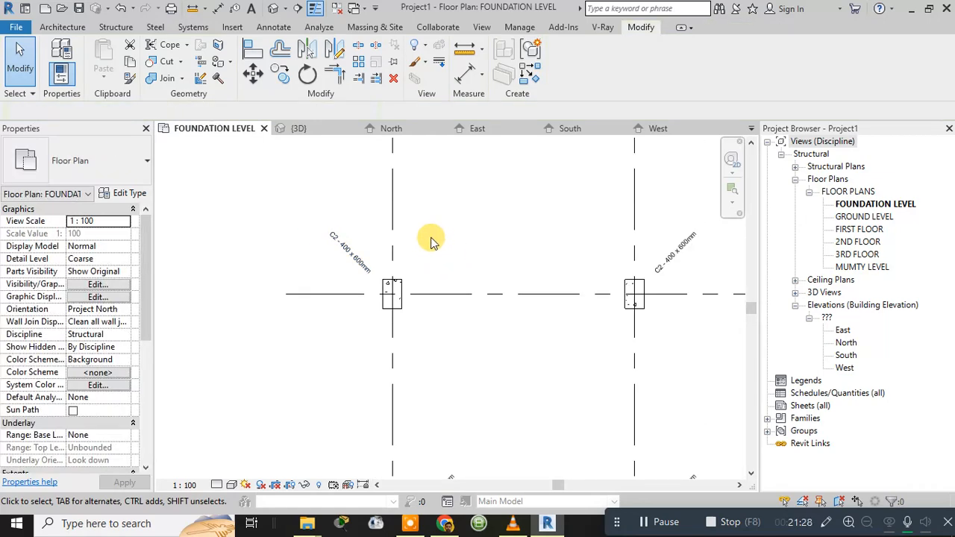
Turn on the leader line for the vertical C2 - 400 x 600mm tag of the grid A column.
left_click(353, 257)
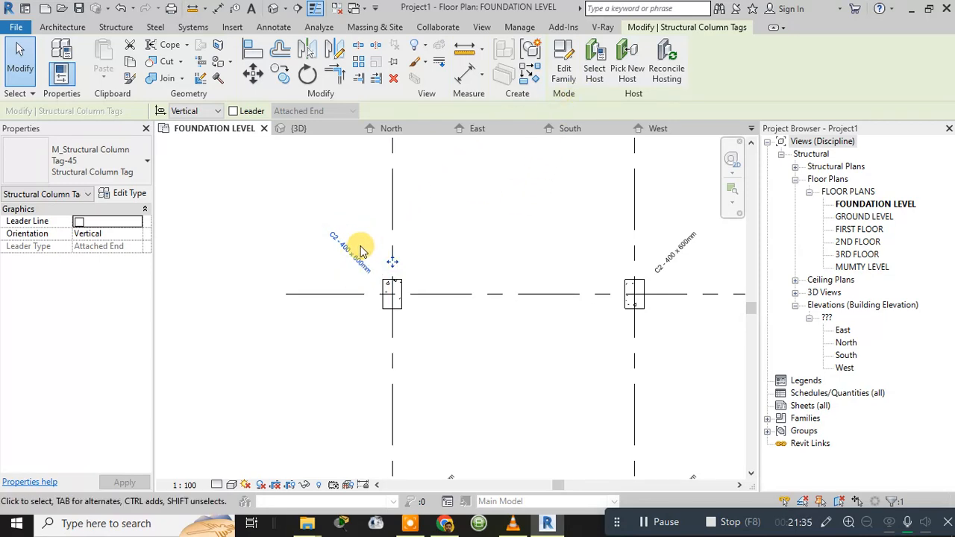
left_click(78, 223)
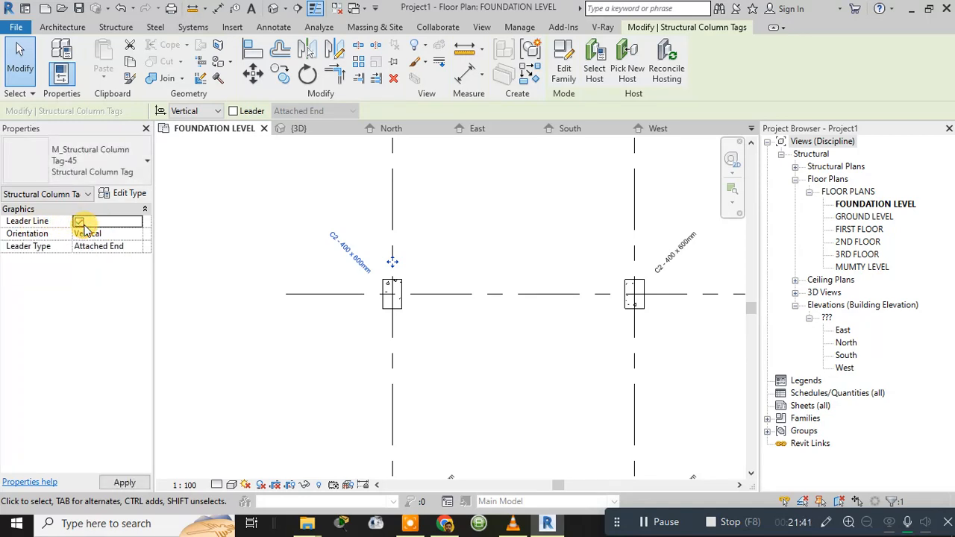
left_click(118, 481)
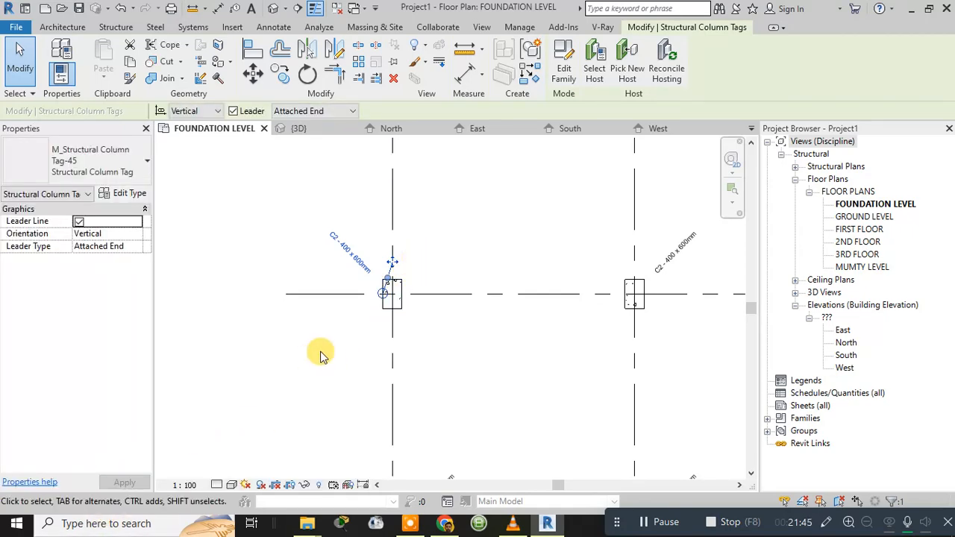
Move the vertical C2 tag to the lower left of its grid A column and turn off its leader.
left_click(348, 266)
scroll(373, 267, "up", 5)
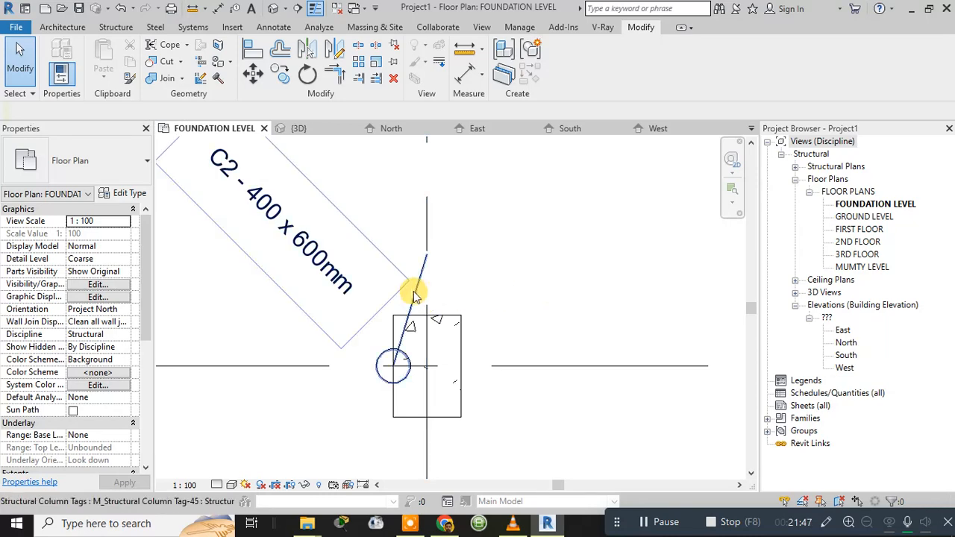
left_click(377, 285)
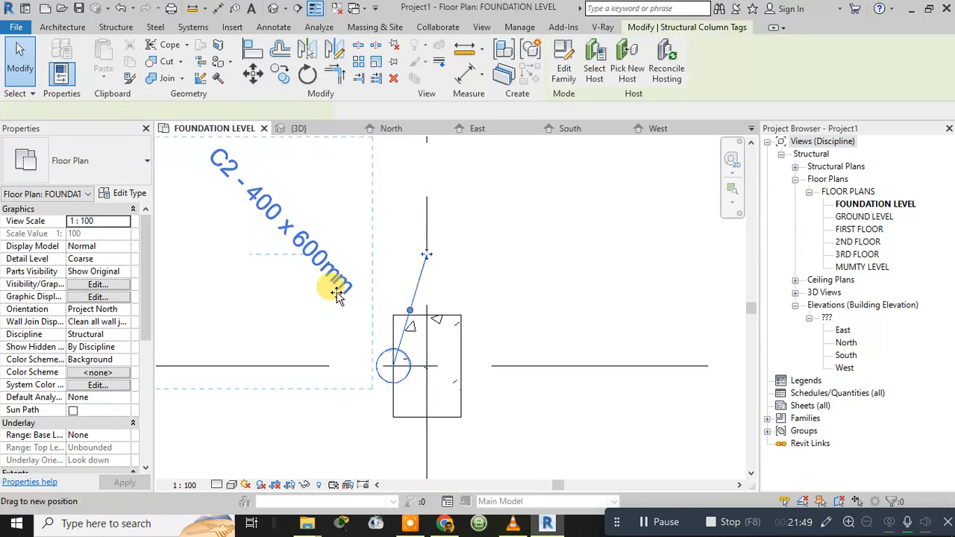
left_click_drag(327, 297, 288, 320)
scroll(335, 261, "down", 3)
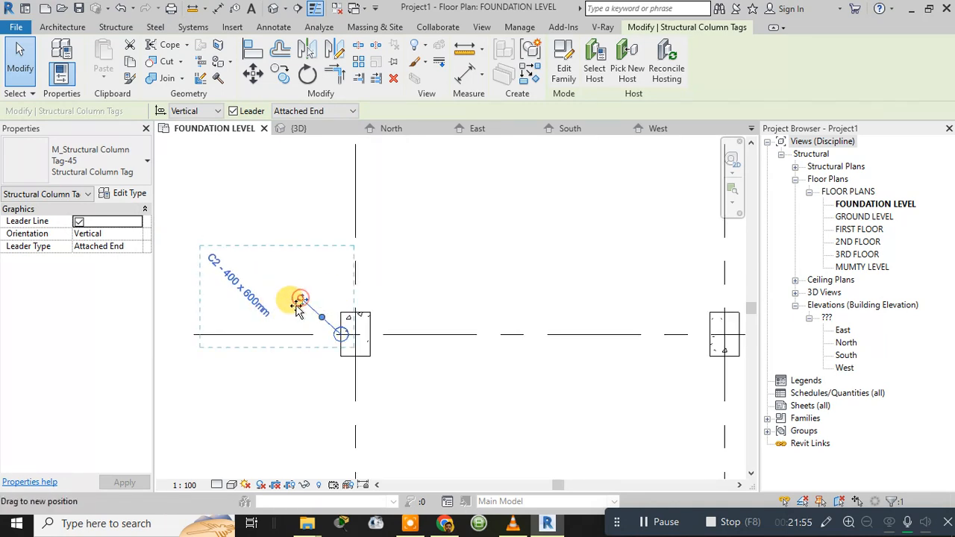
left_click_drag(303, 301, 296, 389)
scroll(298, 383, "down", 2)
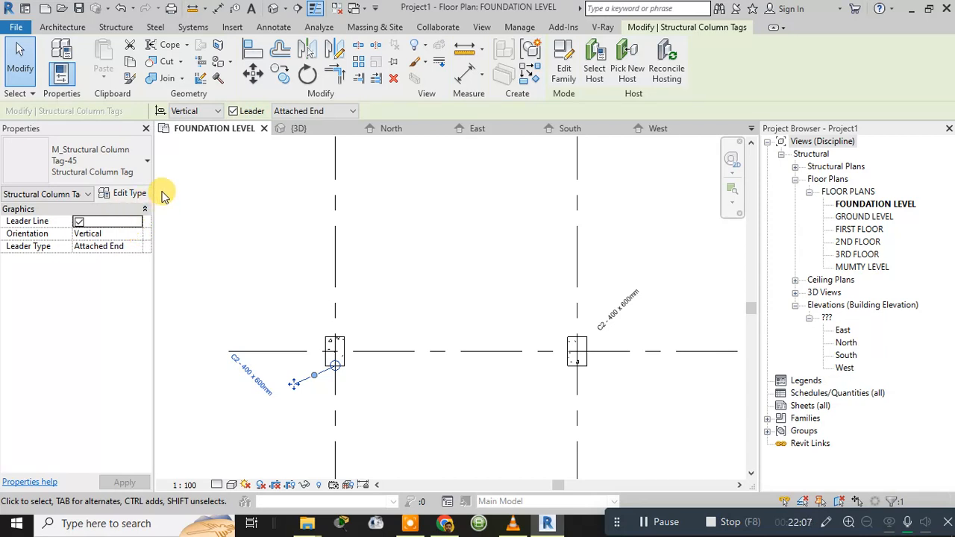
left_click(233, 111)
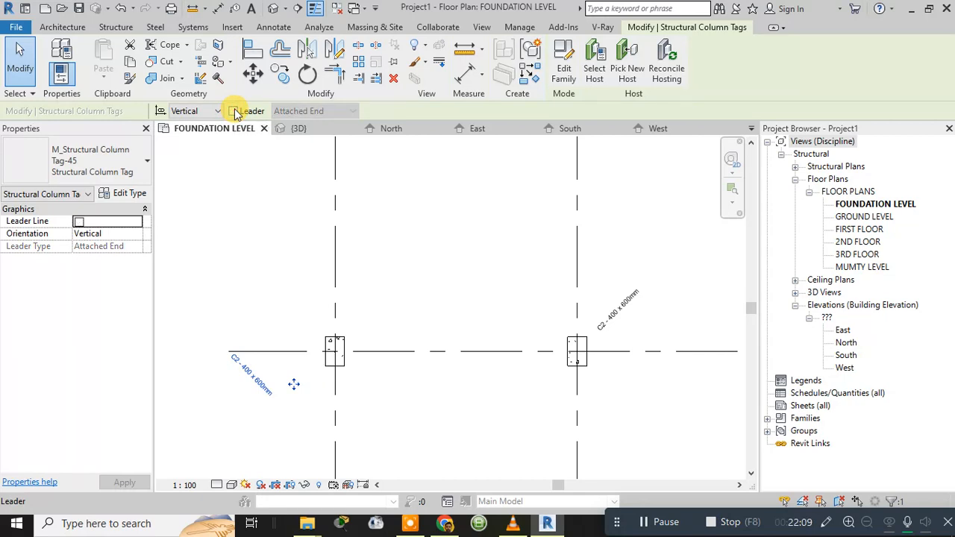
Open the M_Structural Column Tag-45 family for editing and examine which parameters its label uses, leaving them as they are.
left_click(243, 377)
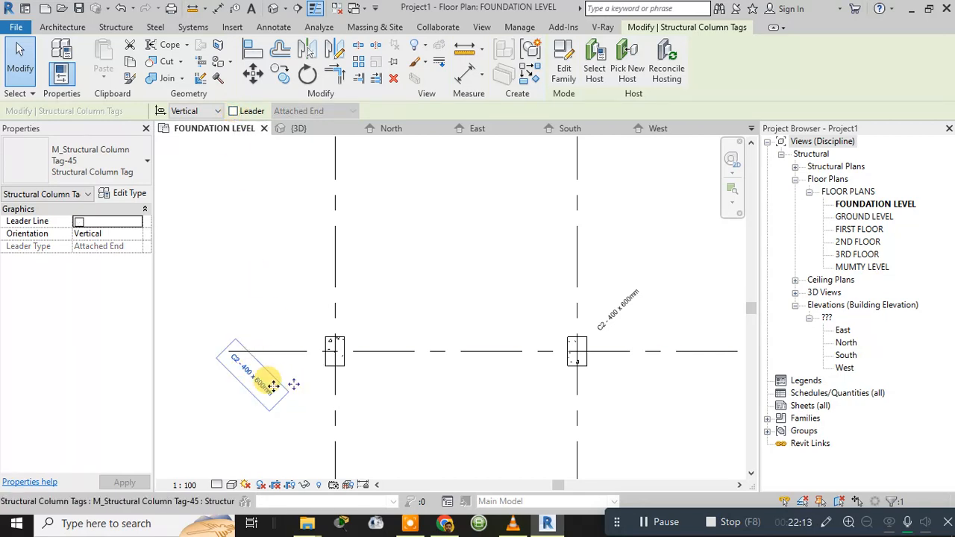
double_click(273, 386)
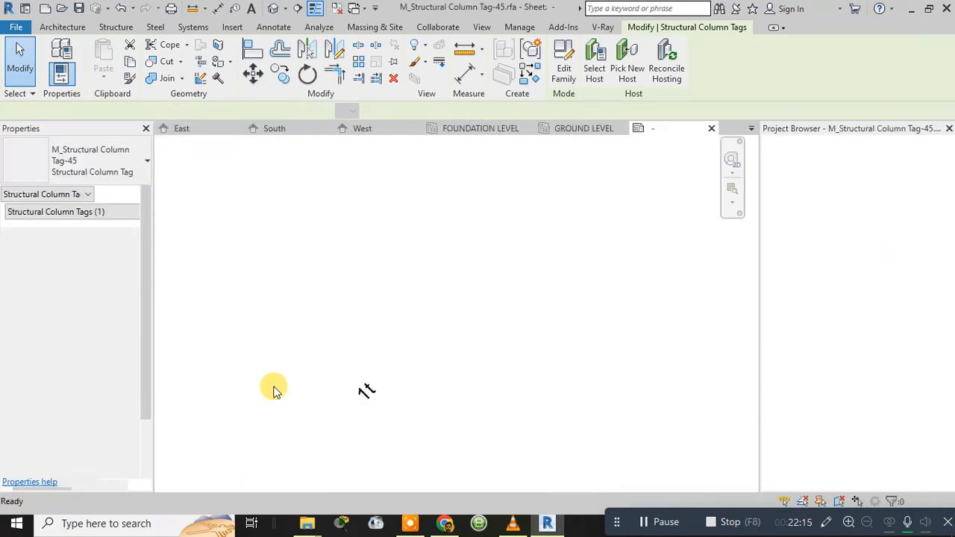
left_click(273, 386)
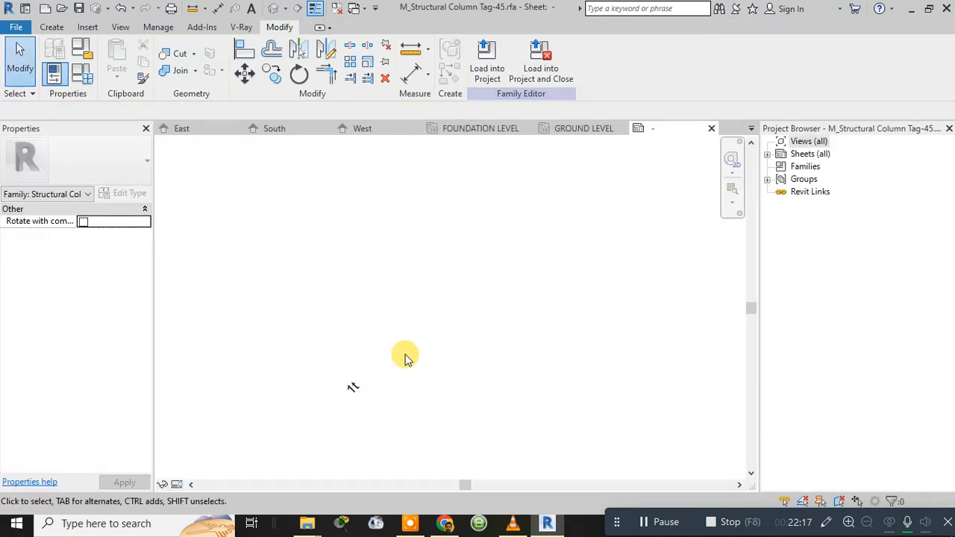
left_click(353, 390)
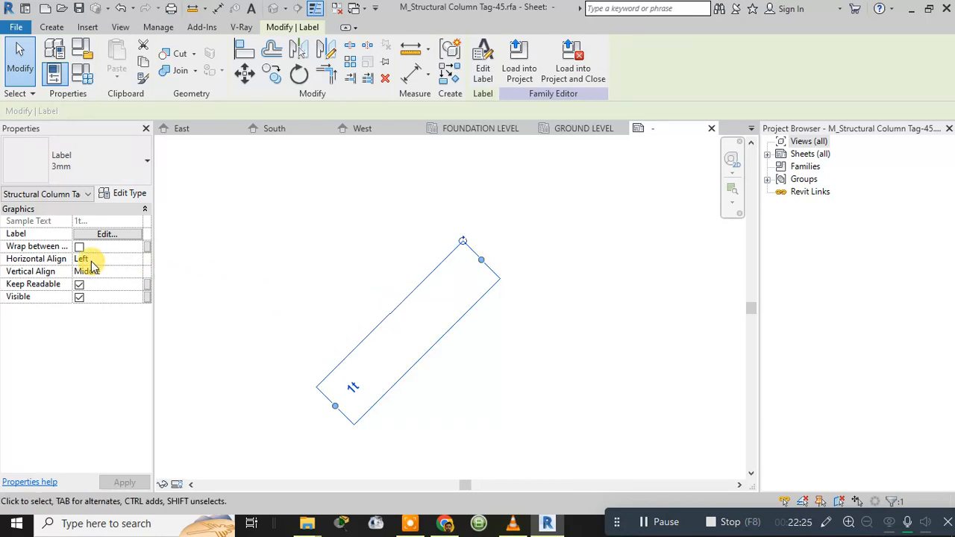
left_click(125, 237)
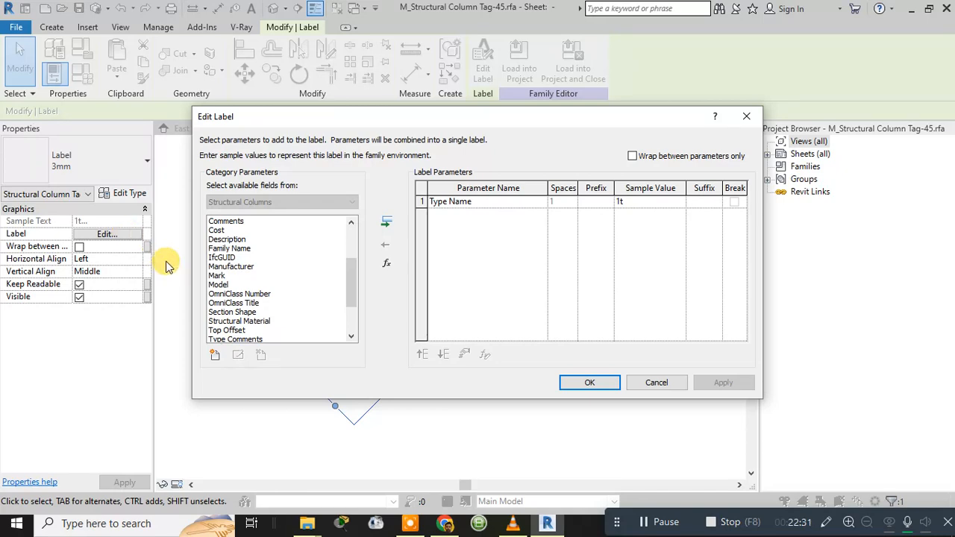
left_click(643, 386)
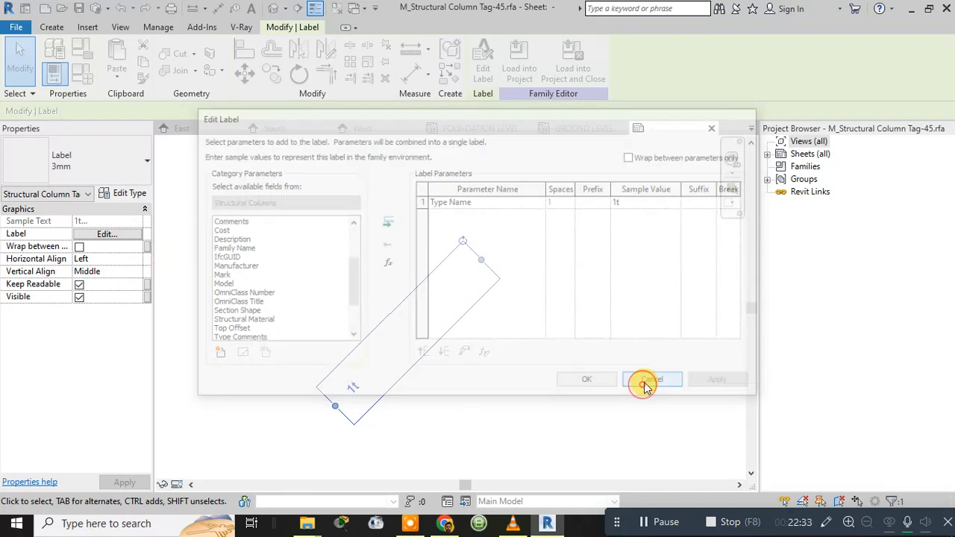
Set the vertical alignment of the tag family's 3mm label to Top.
left_click(87, 271)
left_click(136, 272)
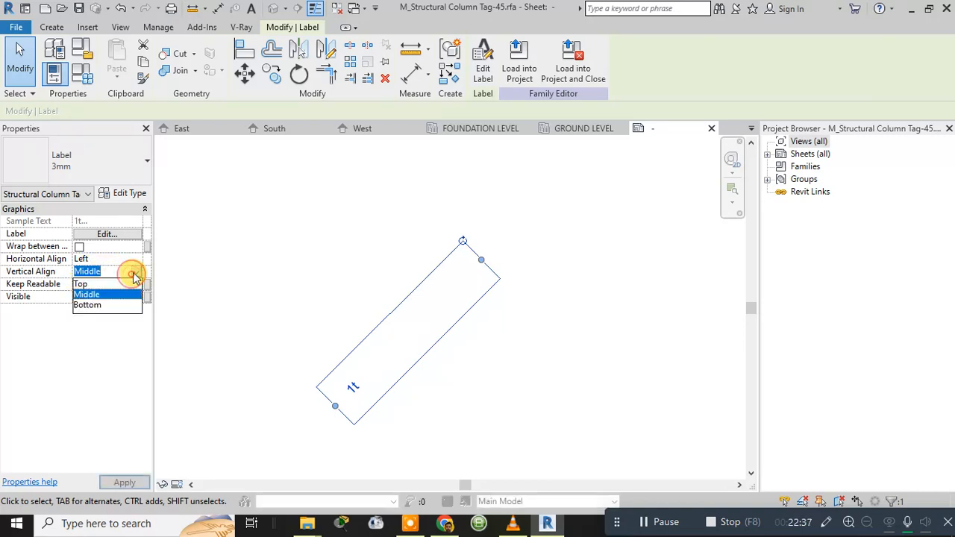
left_click(116, 285)
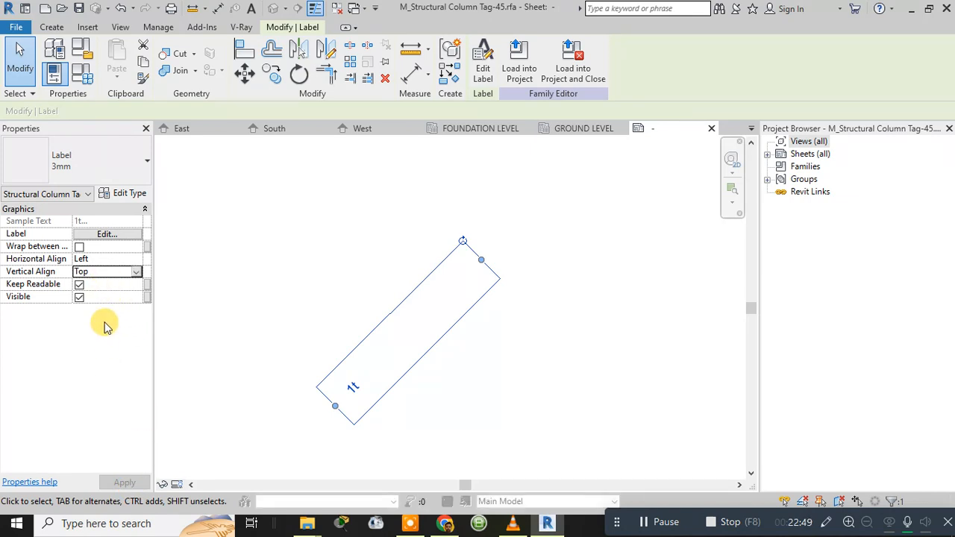
left_click(440, 196)
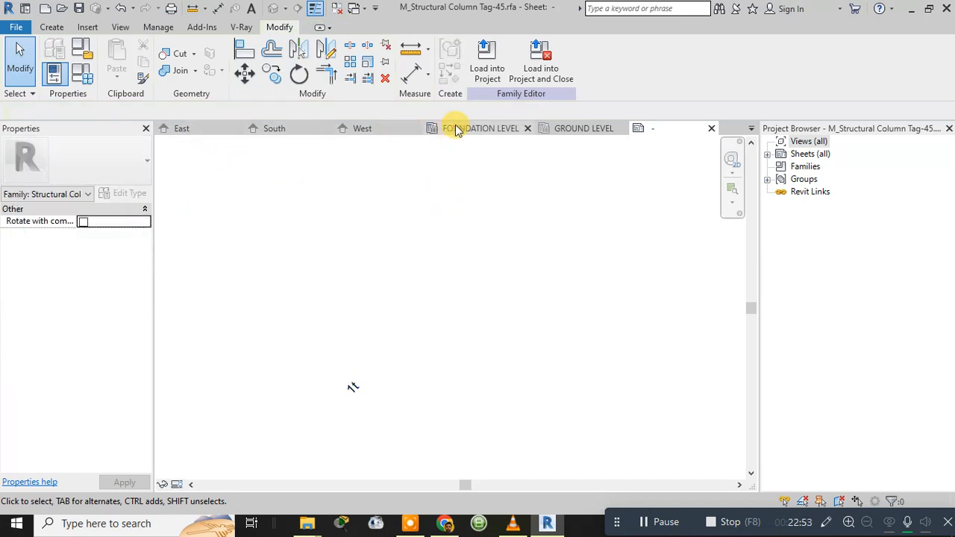
Look at the FOUNDATION LEVEL structural plan, then close the column tag family without saving its changes.
left_click(456, 129)
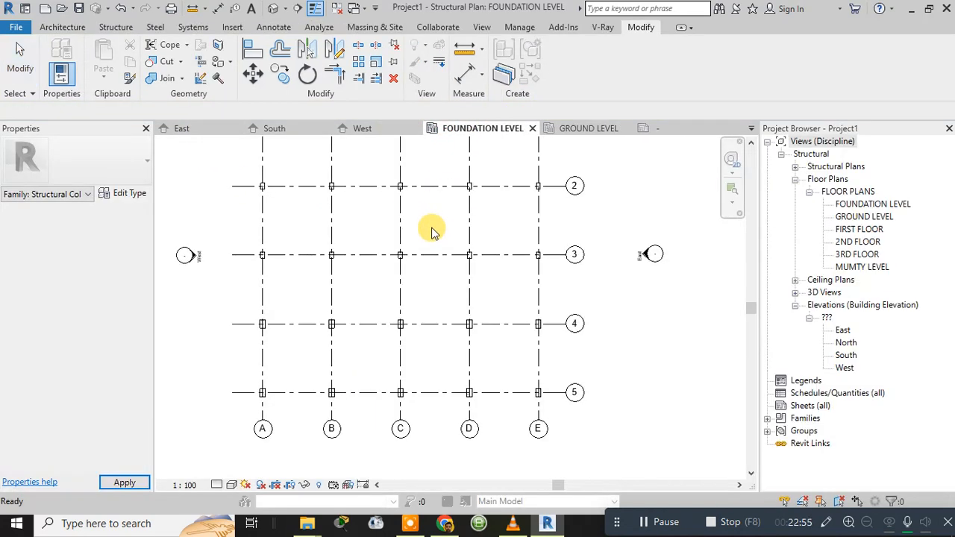
scroll(321, 234, "up", 5)
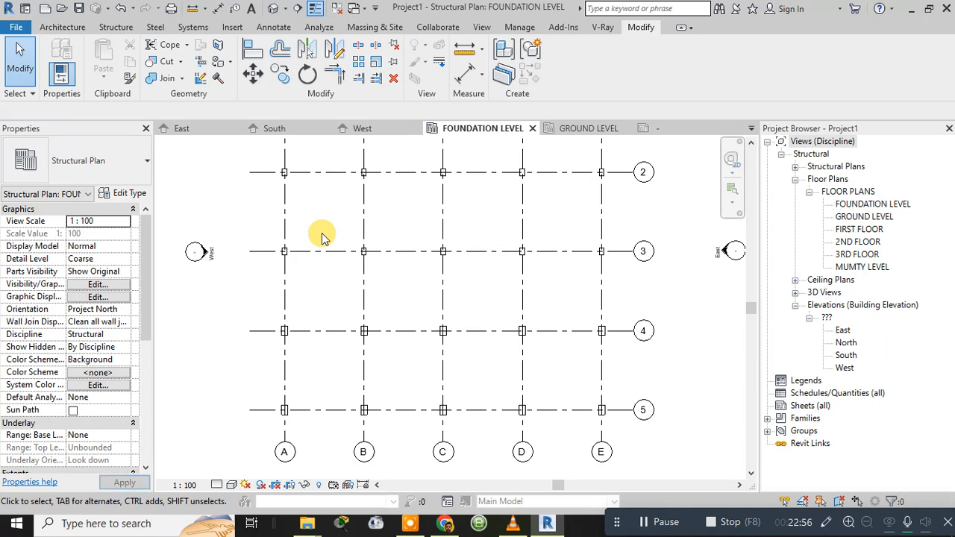
left_click(590, 128)
left_click(643, 129)
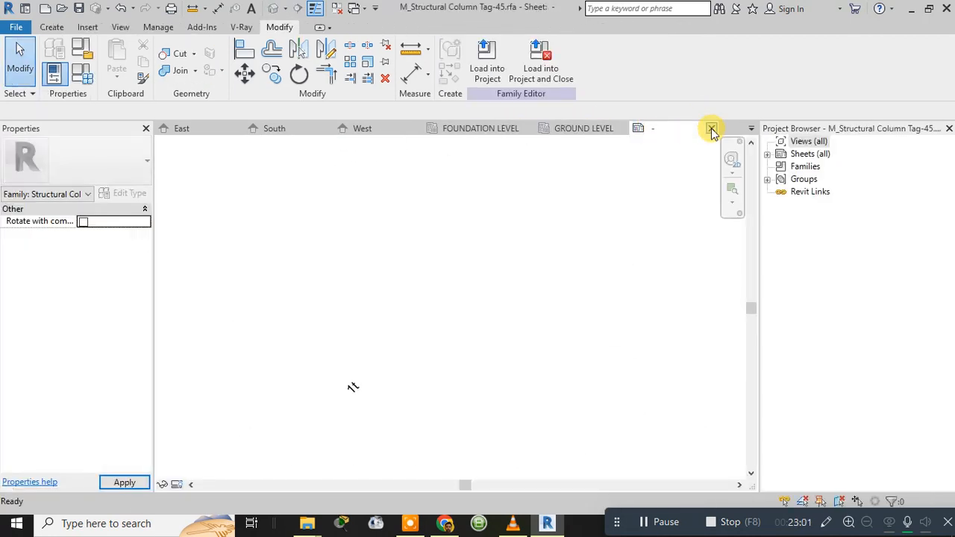
left_click(709, 128)
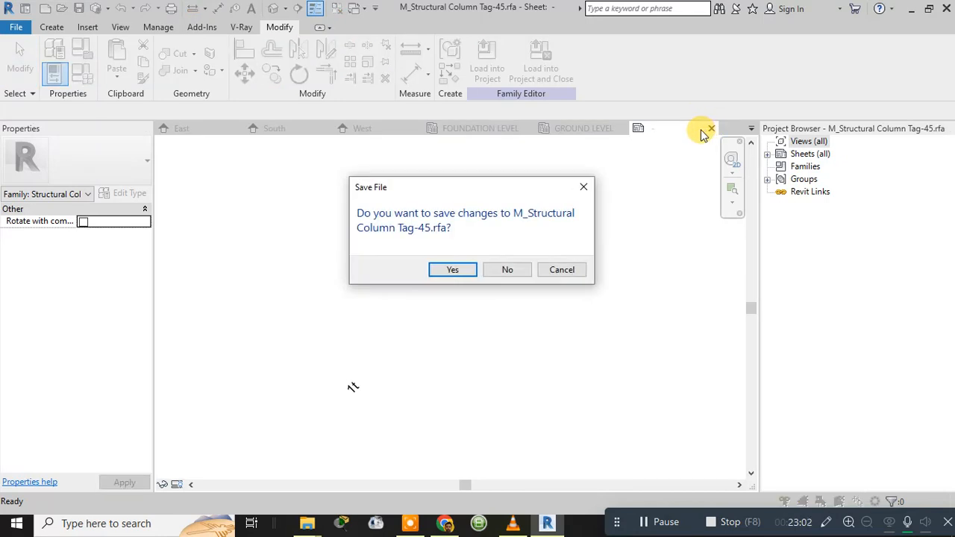
left_click(496, 270)
Close the West, North and 3D views and return to the FOUNDATION LEVEL floor plan.
left_click(581, 130)
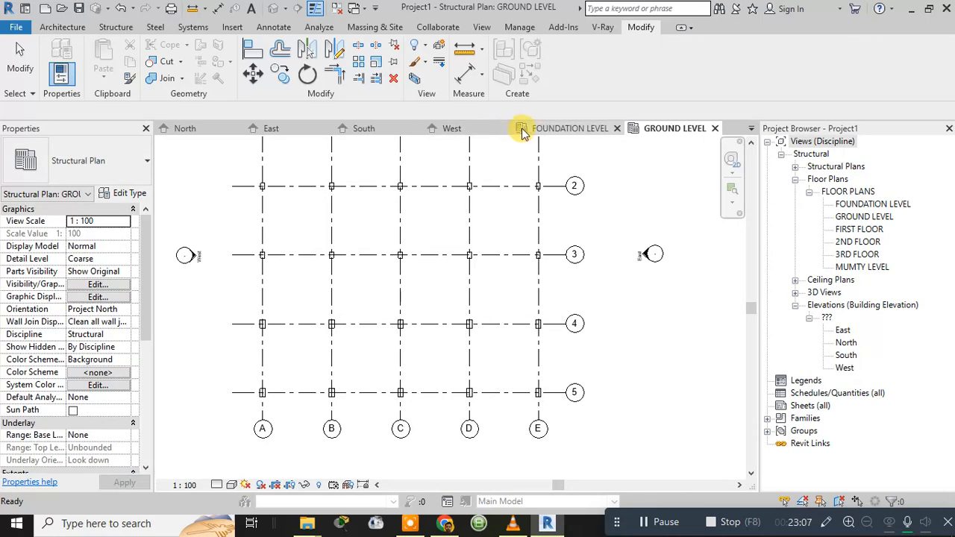
left_click(543, 129)
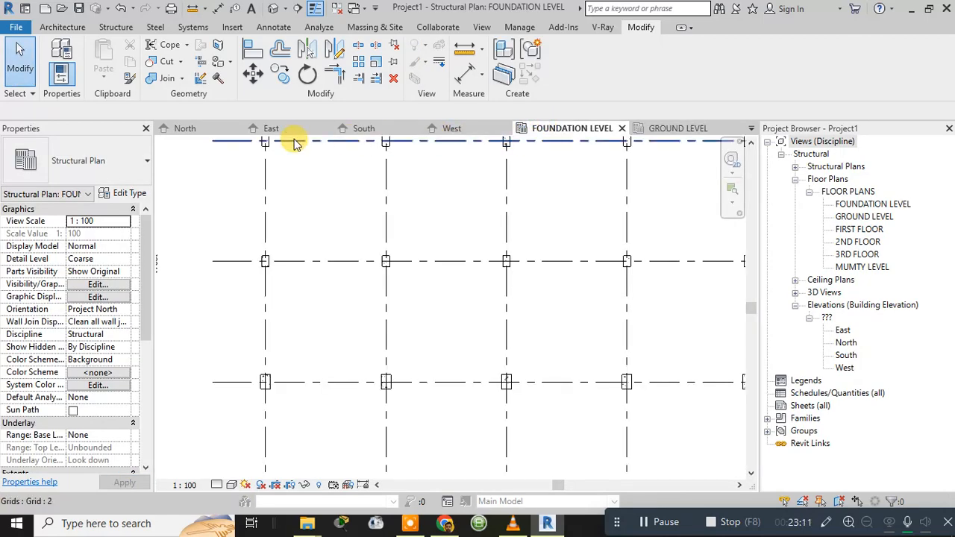
left_click(459, 131)
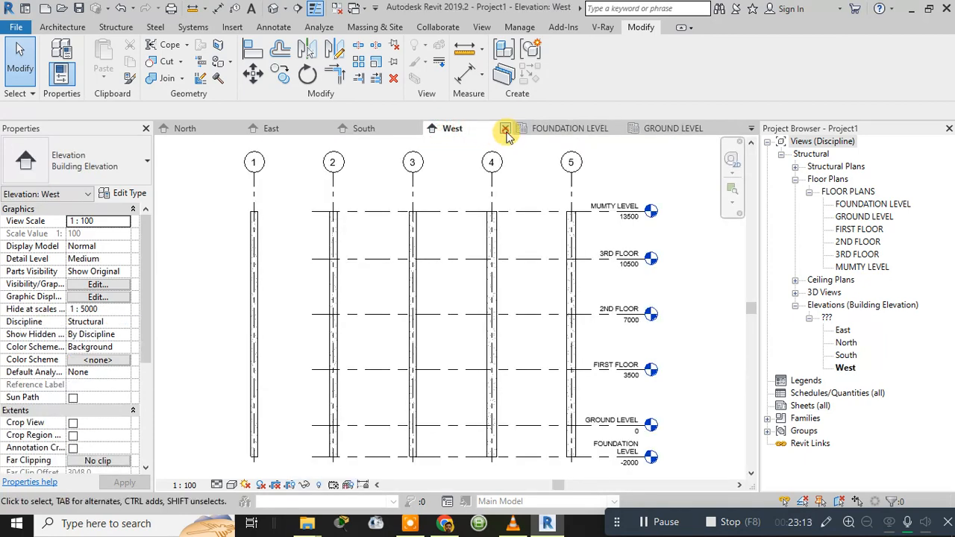
left_click(504, 130)
left_click(384, 130)
left_click(438, 129)
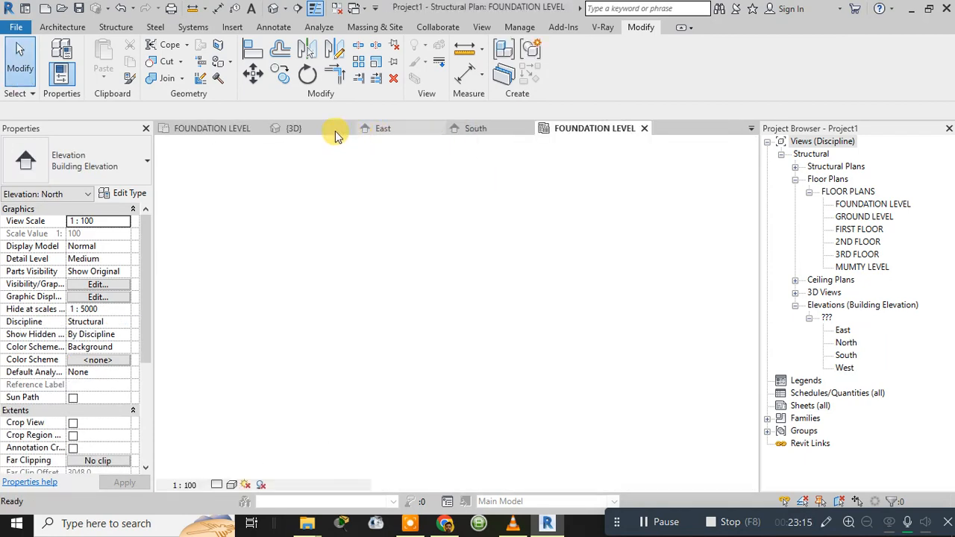
left_click(327, 129)
left_click(348, 128)
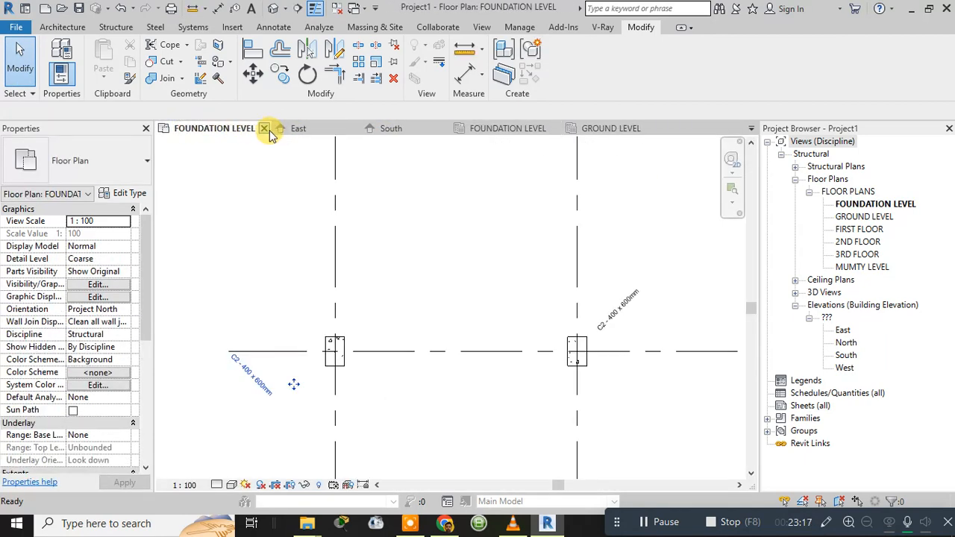
Examine the placement and legibility of the C1 and C2 column tags across the foundation floor plan.
scroll(254, 216, "down", 2)
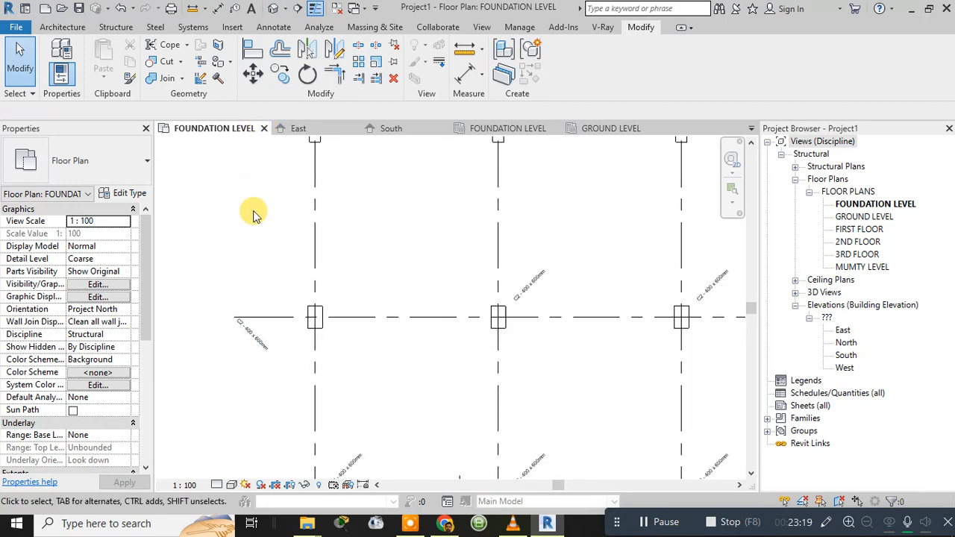
scroll(425, 282, "down", 2)
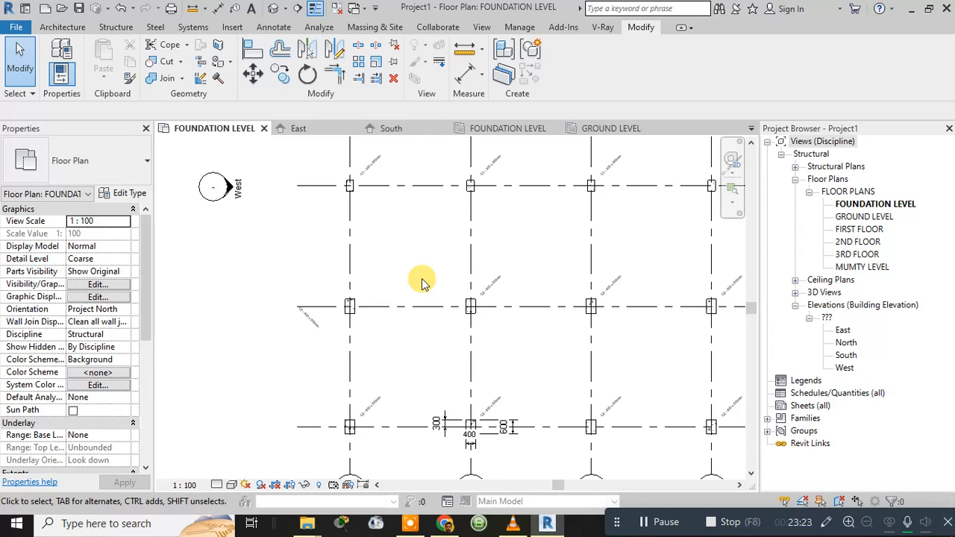
scroll(421, 282, "up", 2)
middle_click_drag(400, 341, 383, 351)
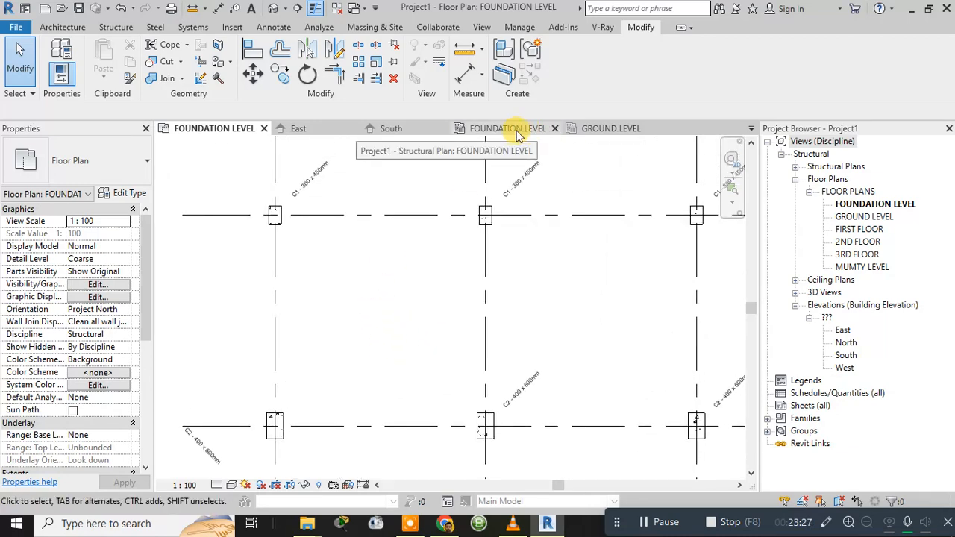
scroll(498, 403, "up", 4)
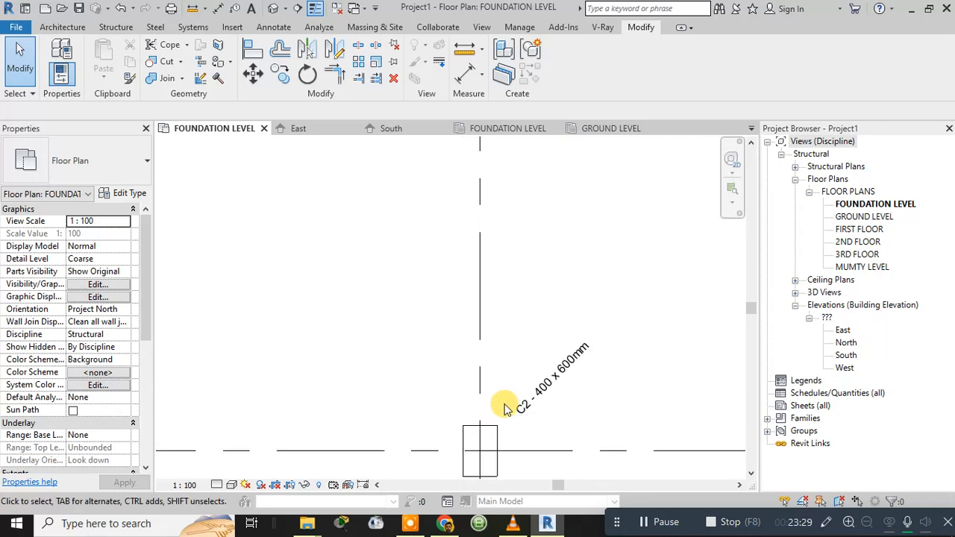
scroll(504, 408, "down", 5)
middle_click_drag(465, 350, 373, 348)
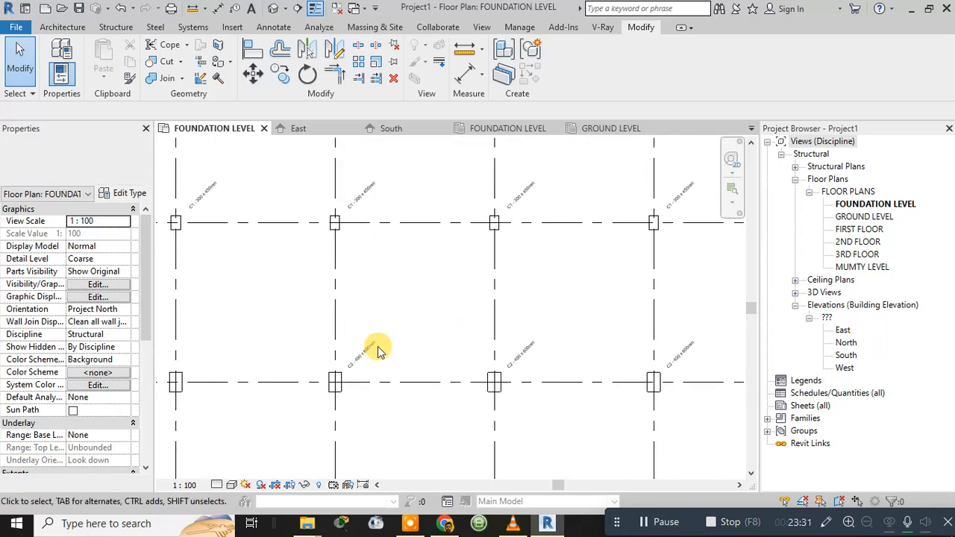
scroll(351, 405, "up", 3)
scroll(339, 399, "down", 2)
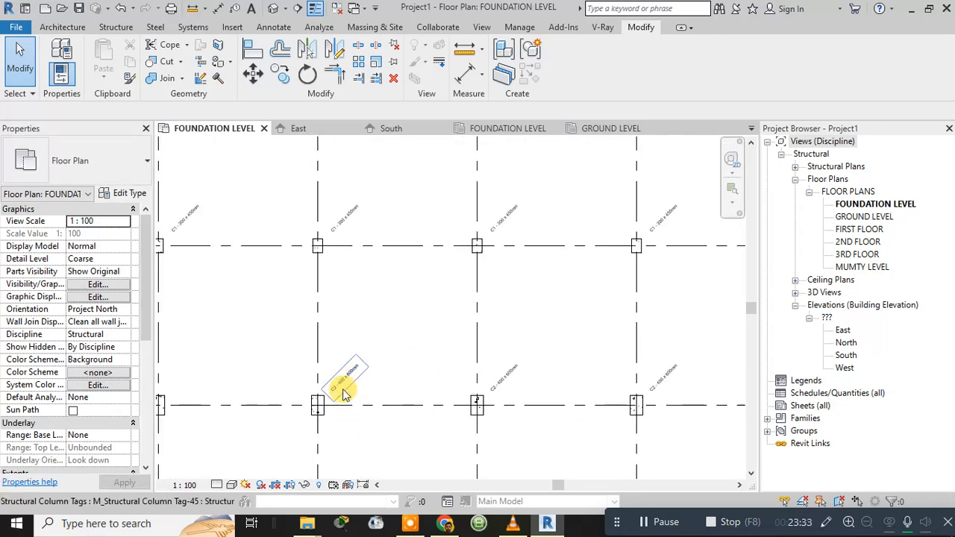
scroll(335, 395, "down", 1)
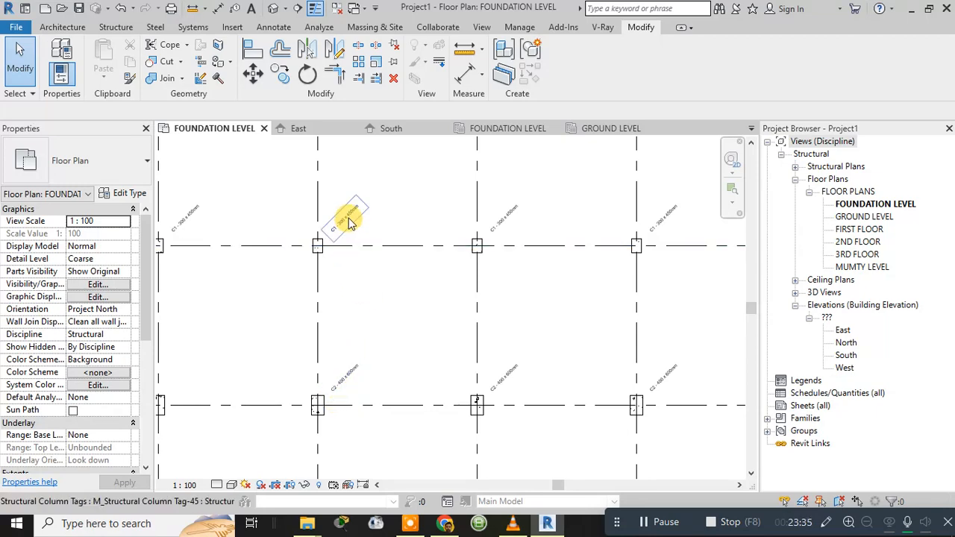
Select all instances of the column tag in the floor plan, clear the selection, and examine the tag placement and text size.
left_click(350, 223)
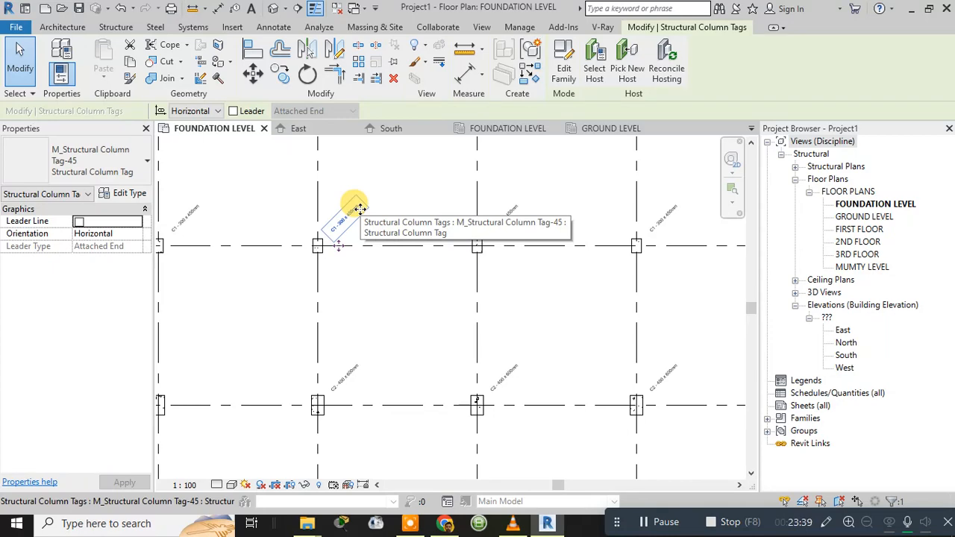
key("s")
key("a")
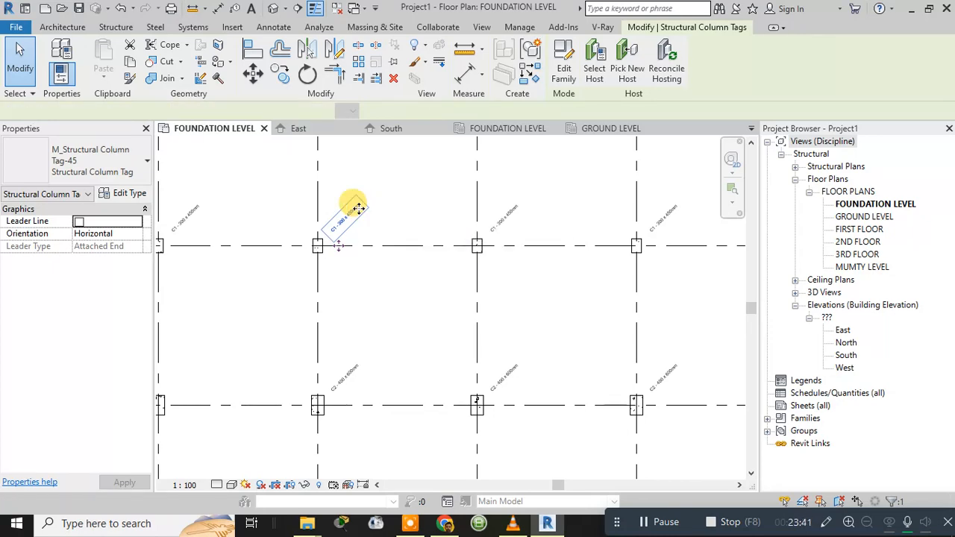
scroll(357, 209, "down", 3)
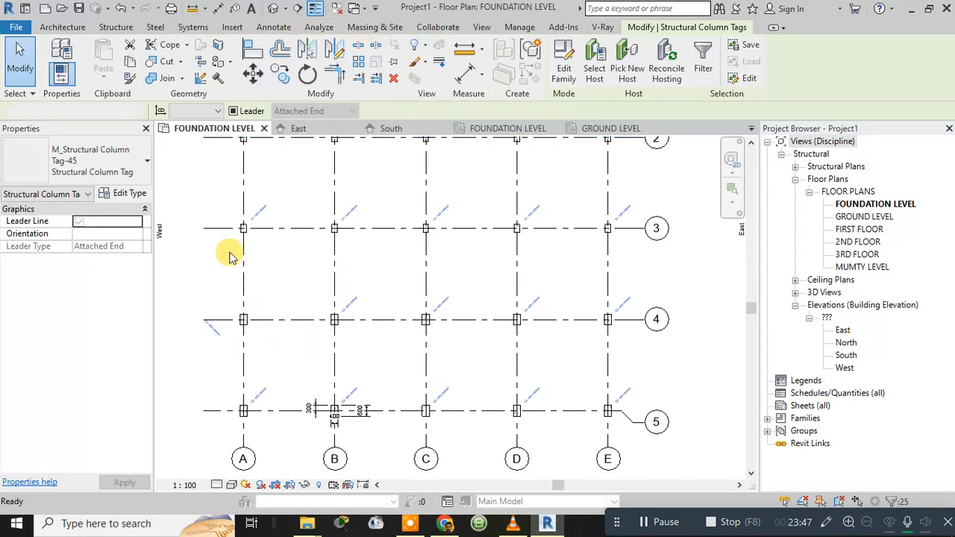
left_click(206, 386)
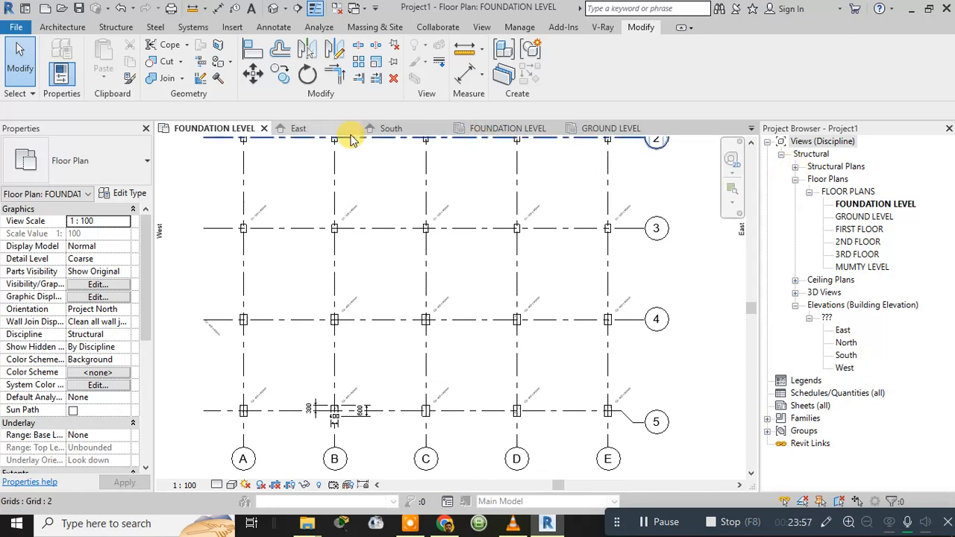
scroll(332, 389, "up", 2)
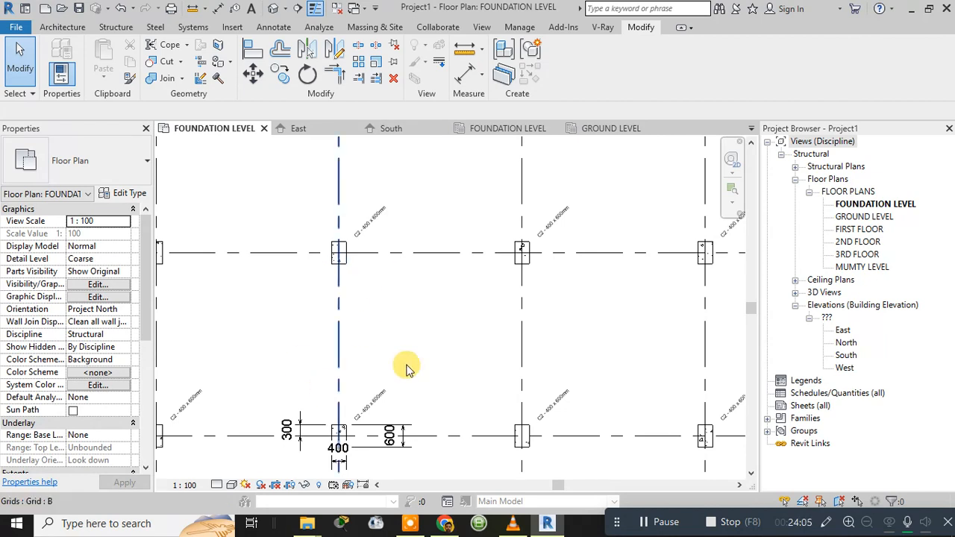
scroll(374, 345, "up", 1)
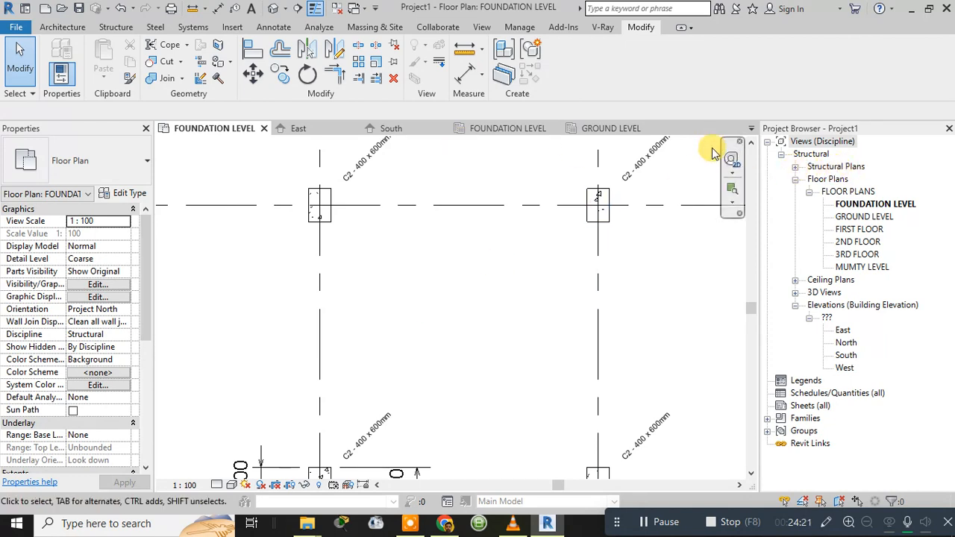
Open the FOUNDATION LEVEL structural plan from the GEOMETRY group.
left_click(796, 168)
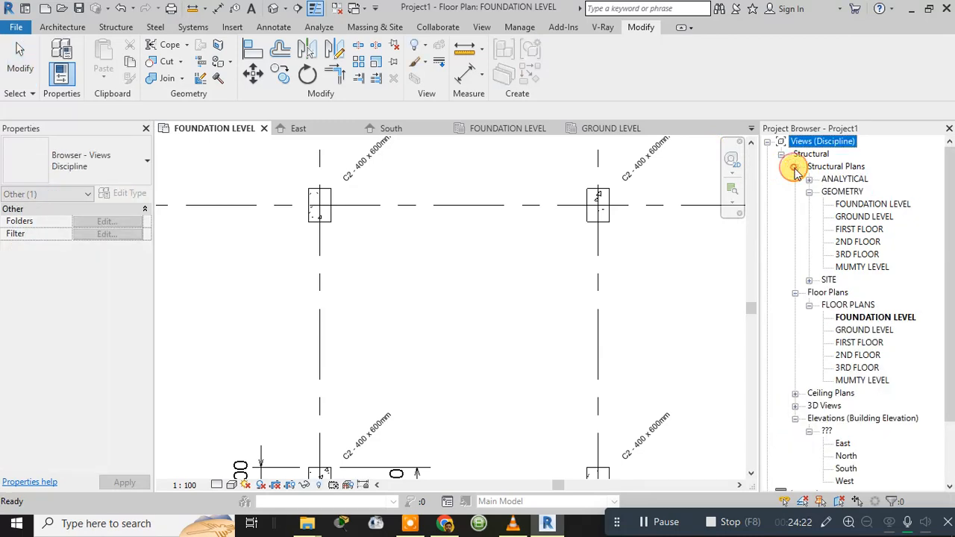
double_click(827, 204)
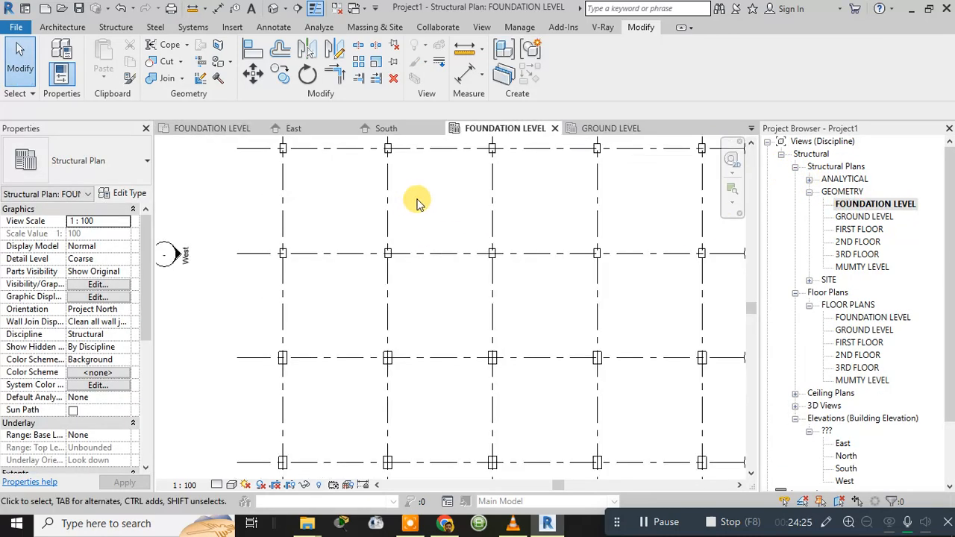
scroll(418, 203, "down", 2)
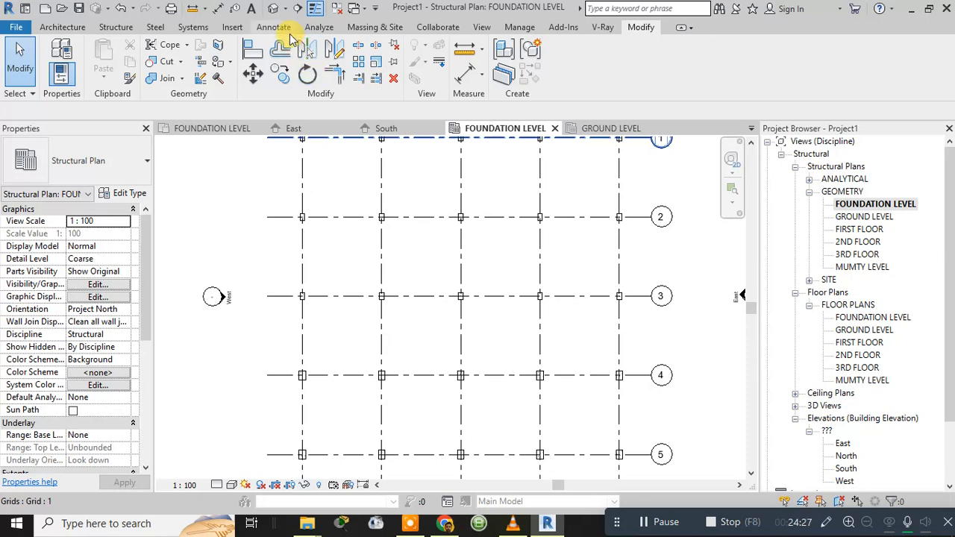
Tag all untagged structural columns in the structural plan with M_Structural Column Tag-45, horizontal orientation and no leader.
left_click(273, 27)
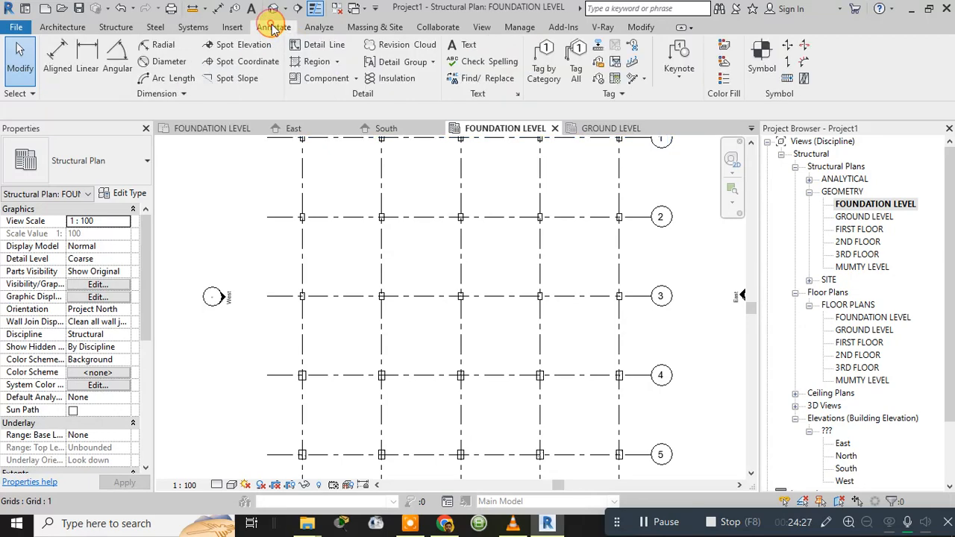
left_click(572, 73)
scroll(364, 279, "down", 3)
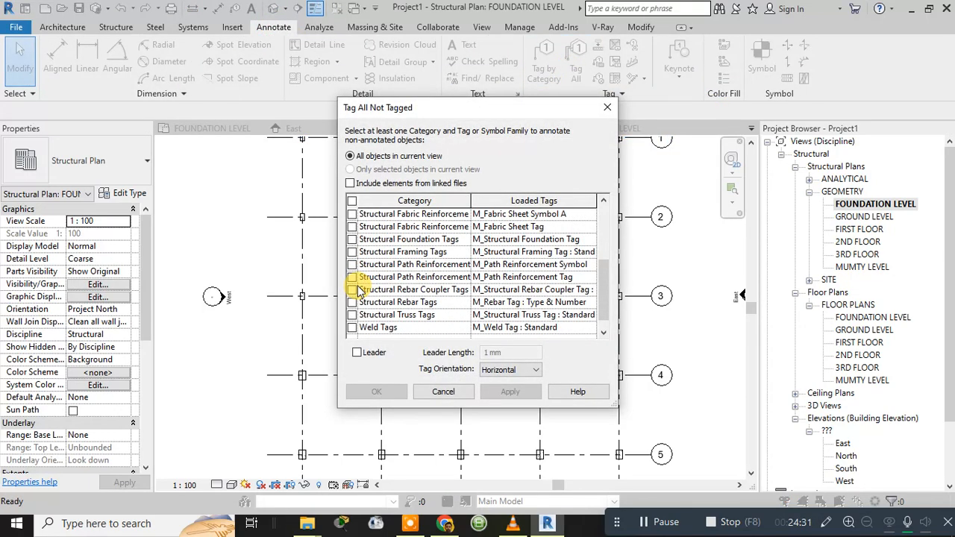
scroll(365, 252, "up", 2)
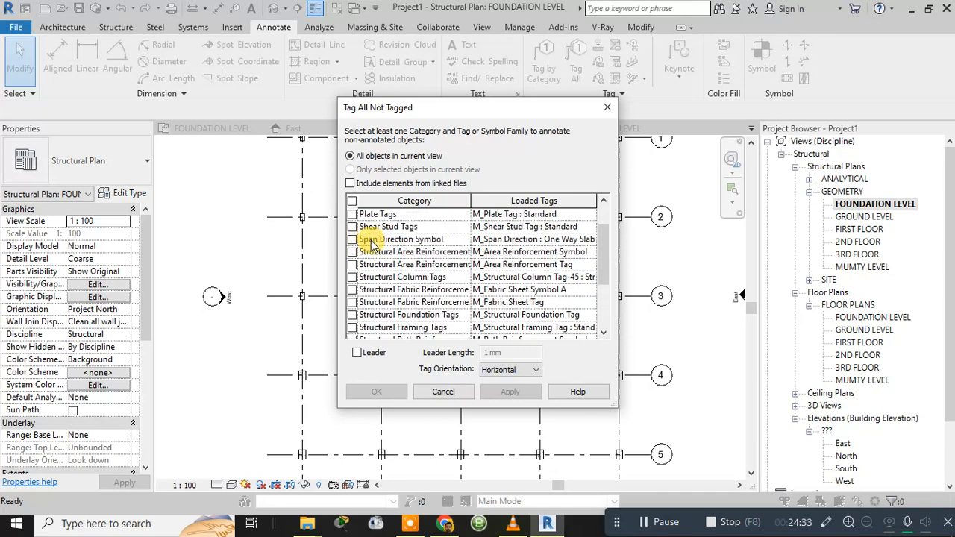
left_click(354, 276)
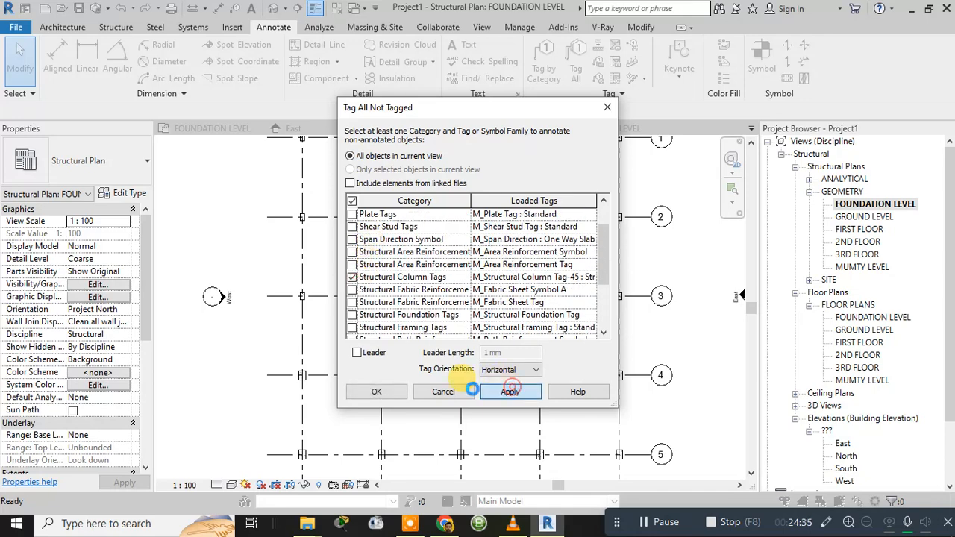
left_click(373, 391)
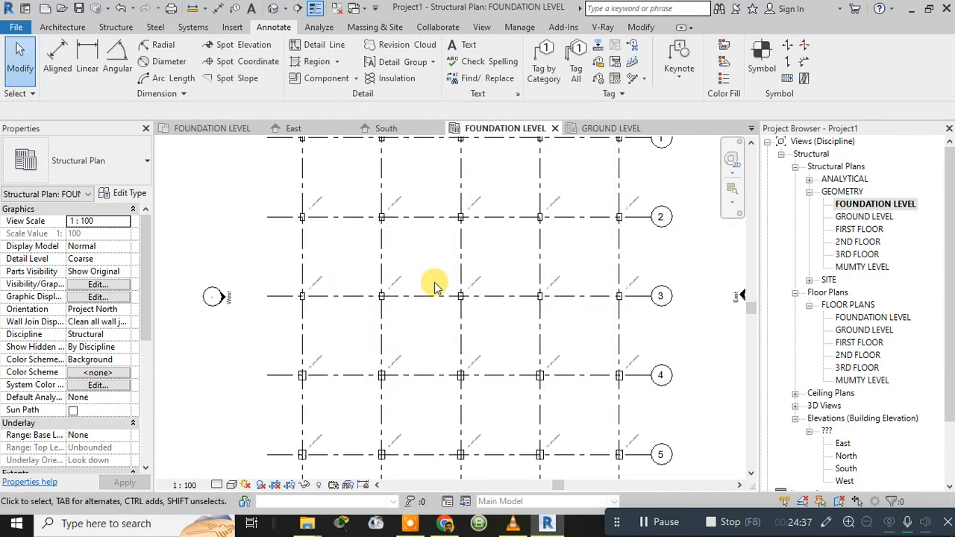
Open the column tag family for editing and set the text size of its 3mm label type to 3 mm.
double_click(551, 284)
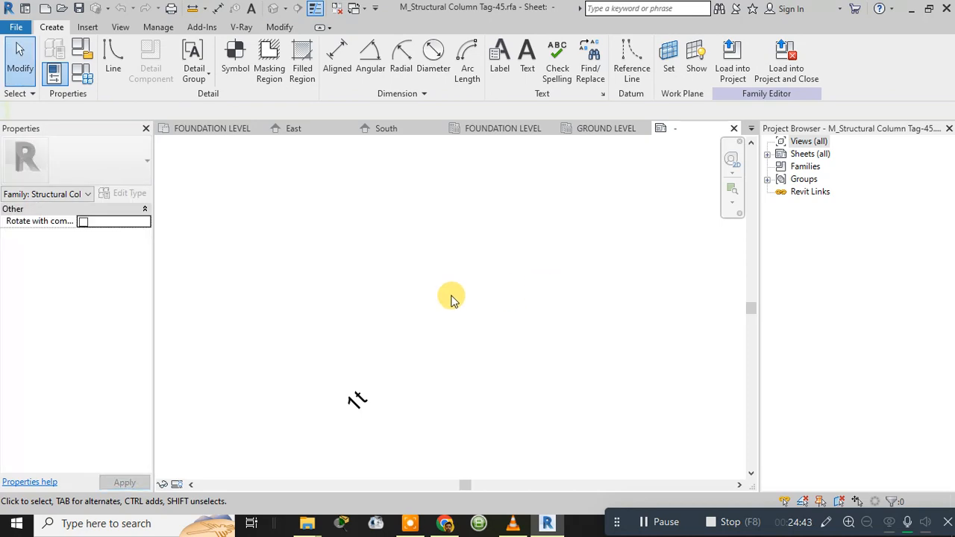
scroll(432, 295, "down", 3)
left_click(383, 363)
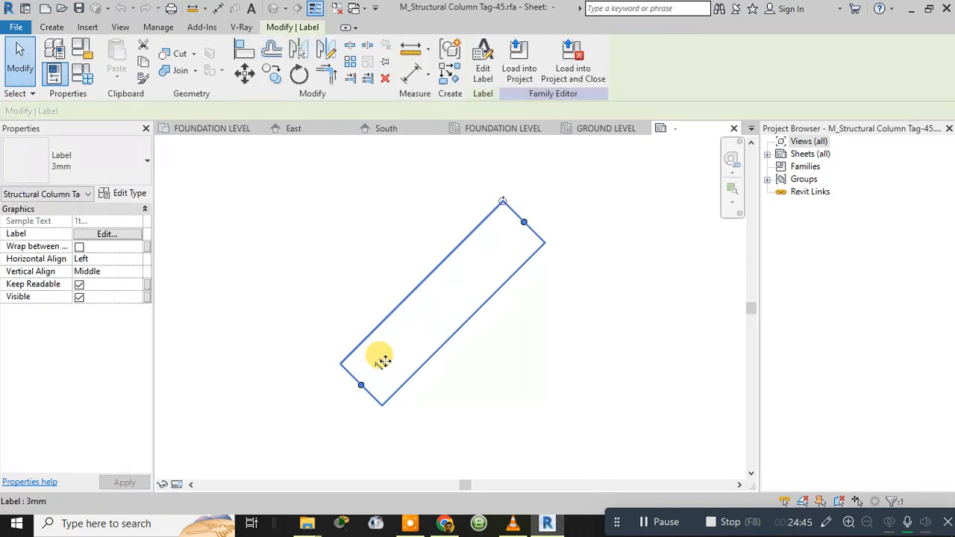
left_click(125, 194)
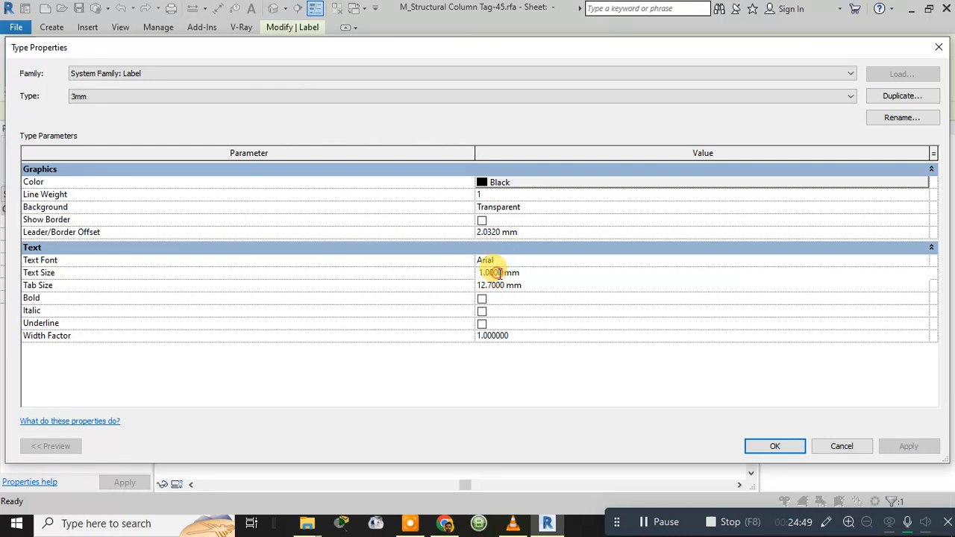
left_click(485, 272)
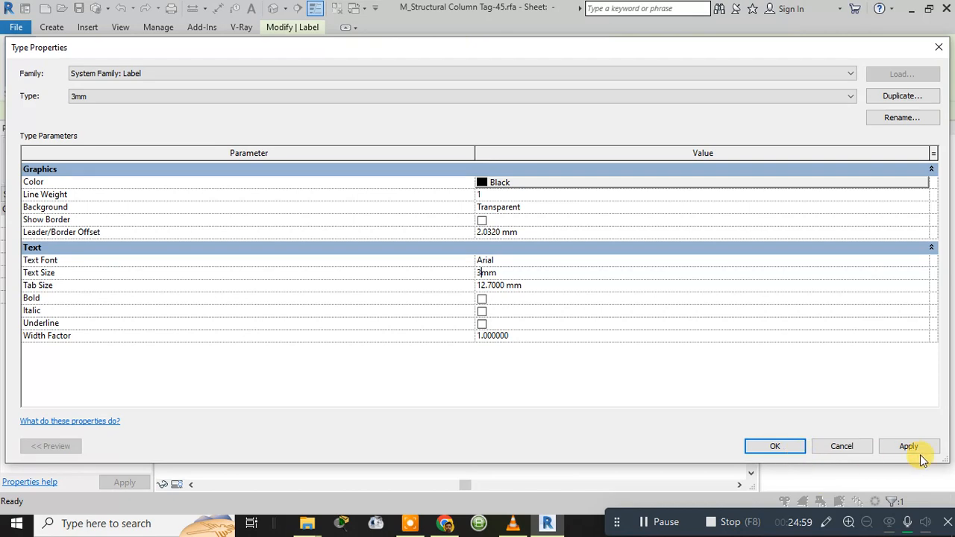
left_click(779, 447)
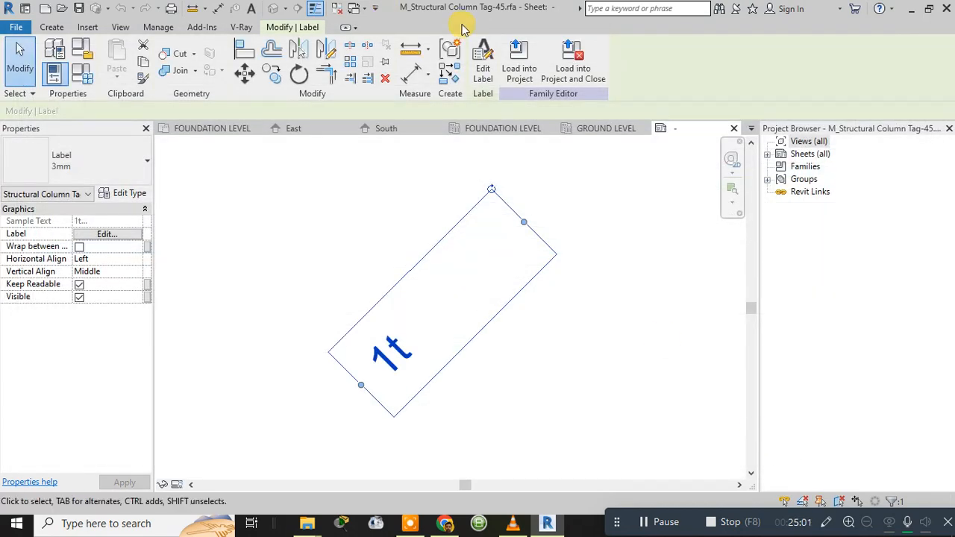
Load the edited column tag family back into the project and check the tags on the structural plan.
left_click(515, 68)
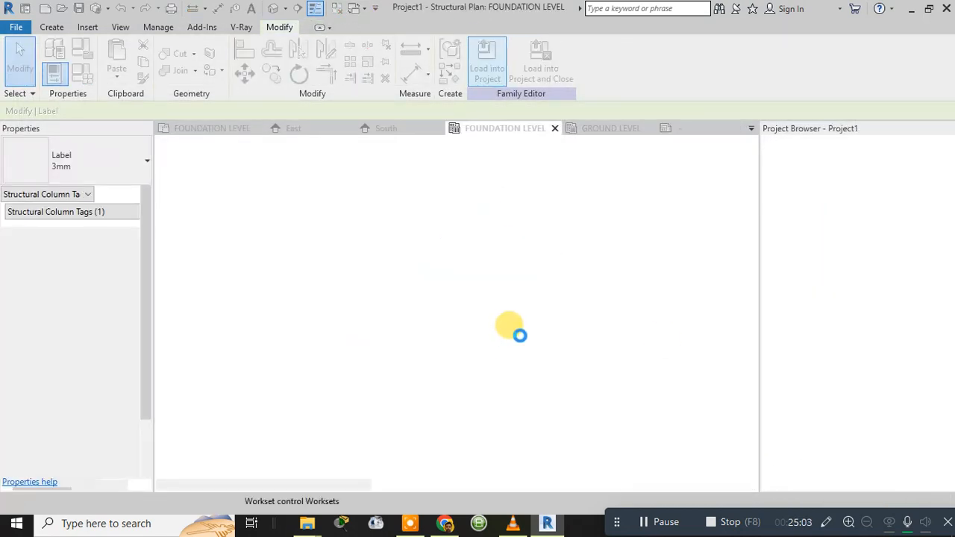
left_click(505, 228)
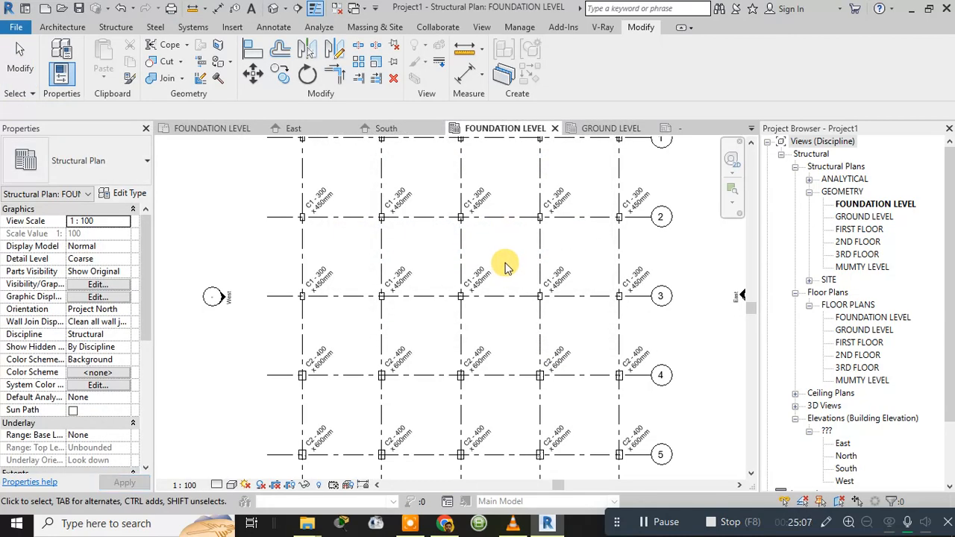
middle_click_drag(513, 267, 512, 313)
scroll(457, 186, "up", 5)
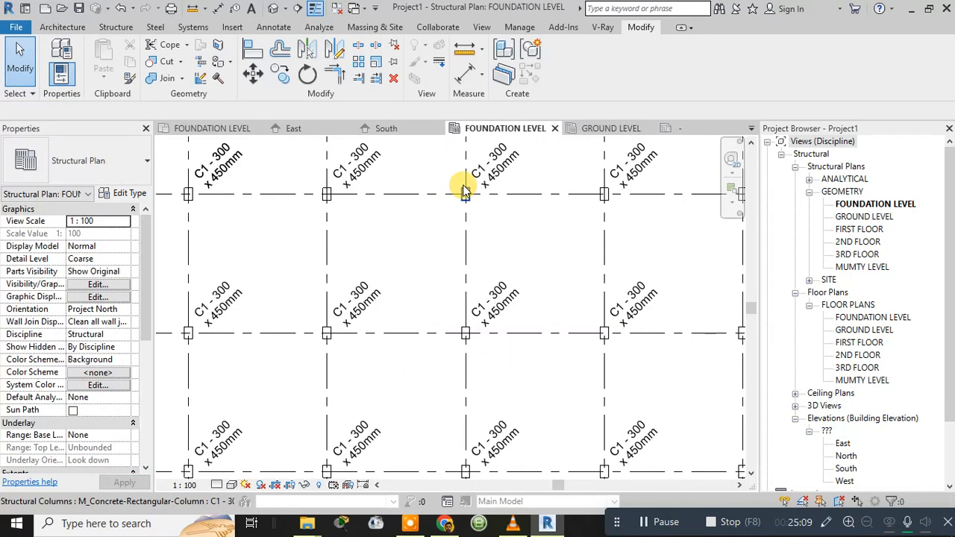
scroll(462, 201, "up", 1)
scroll(463, 207, "down", 4)
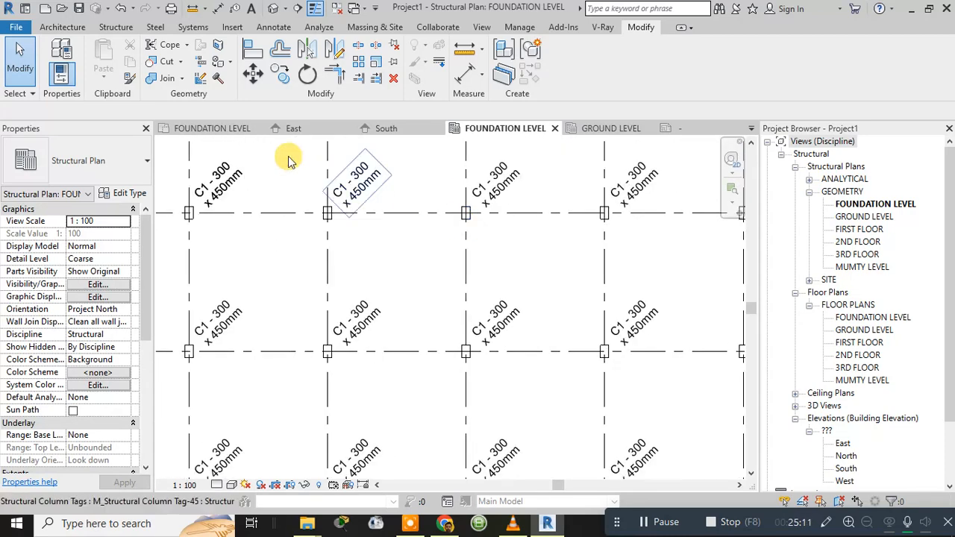
In the FOUNDATION LEVEL floor plan, delete the C2 tags of the grid 4 columns at grids B, C and D.
left_click(227, 129)
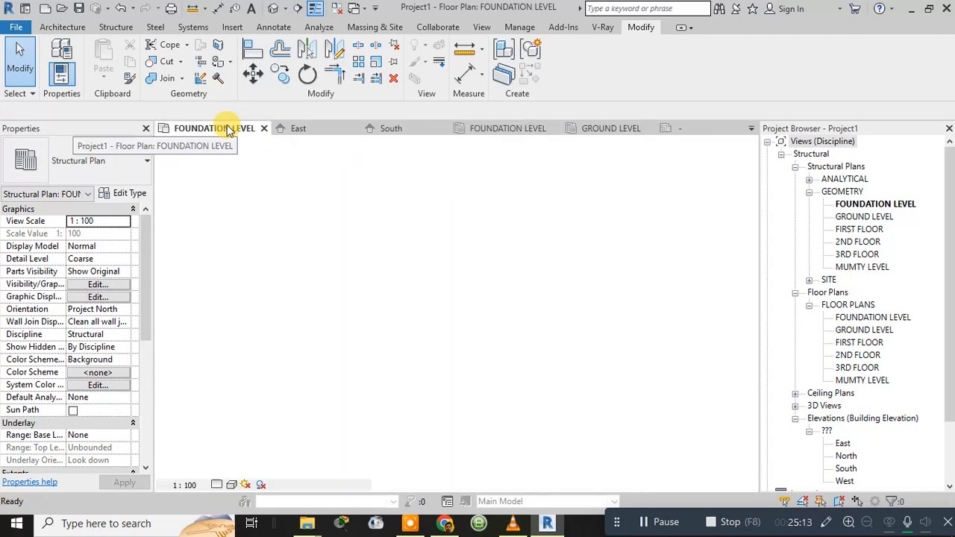
left_click(385, 170)
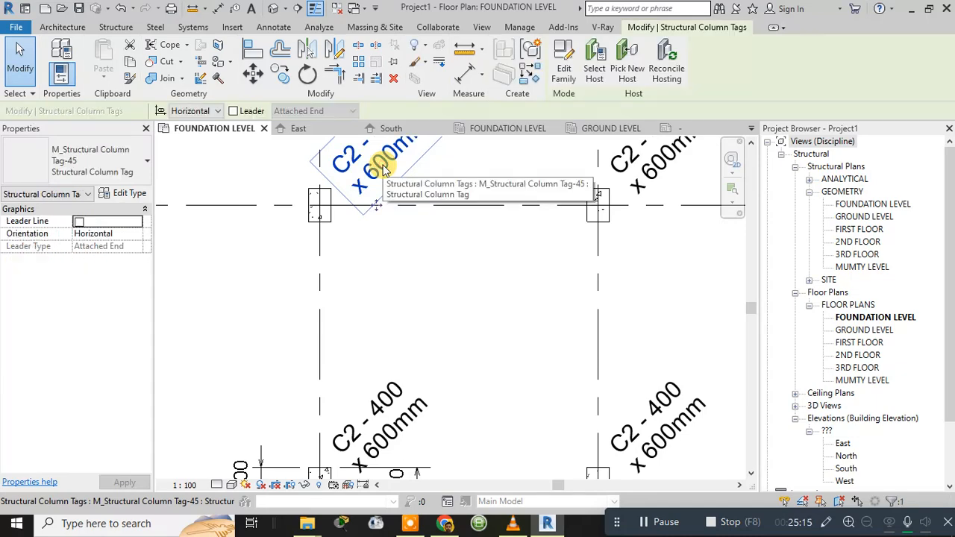
key("Delete")
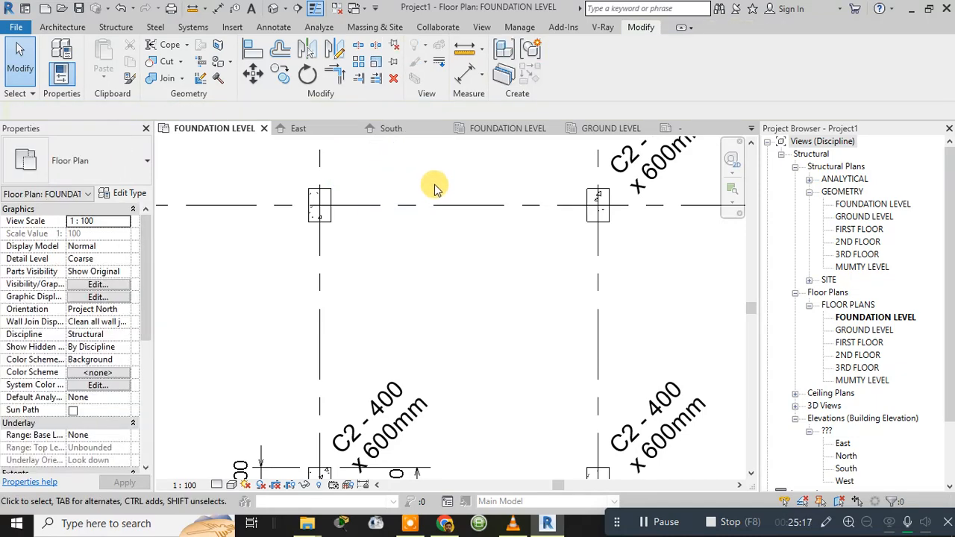
scroll(437, 187, "down", 3)
left_click(556, 177)
key("Delete")
left_click(681, 162)
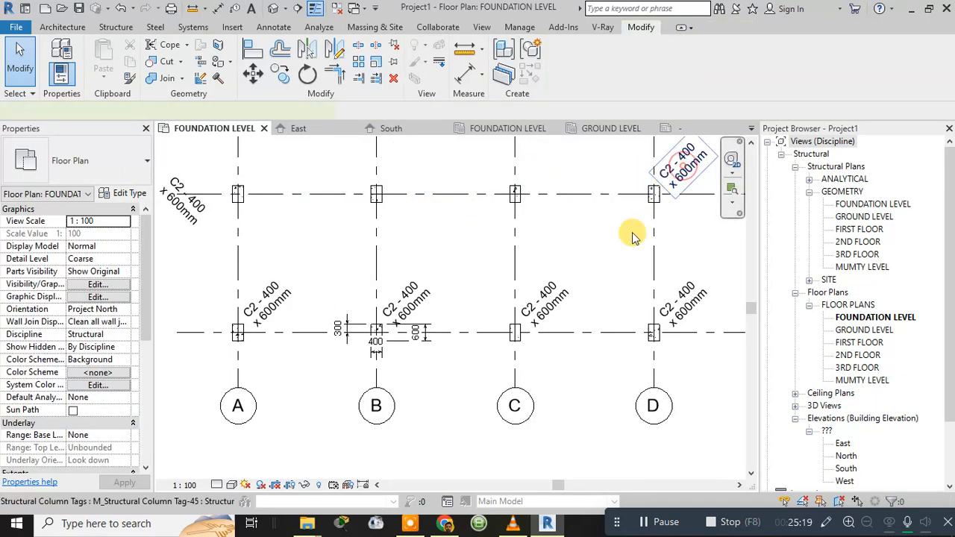
key("Delete")
Delete the C2 tags of the grid 5 columns at grids C, D and B.
left_click(552, 294)
key("Delete")
left_click(693, 295)
key("Delete")
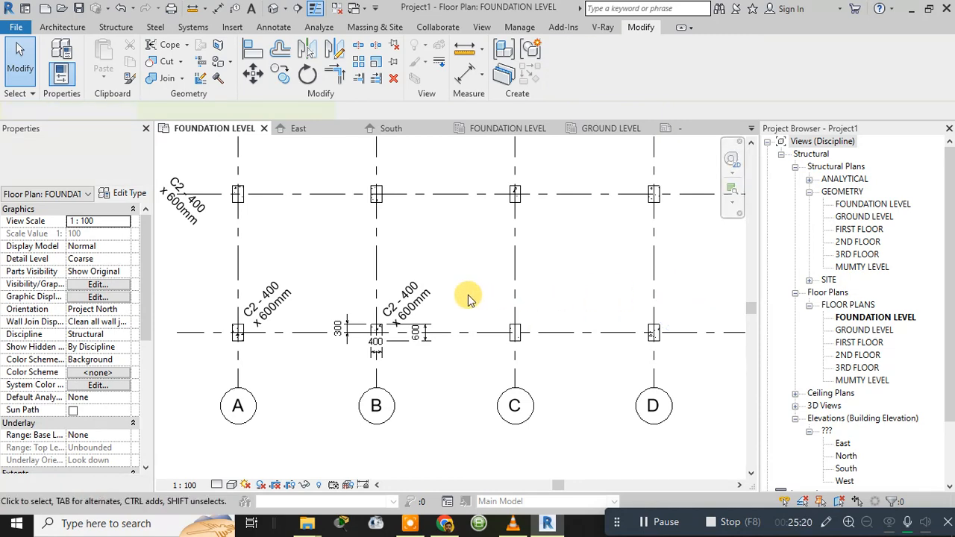
left_click(426, 304)
key("Delete")
Delete the 300 and 400 dimensions around the column at grids B and 5.
left_click(343, 327)
key("Delete")
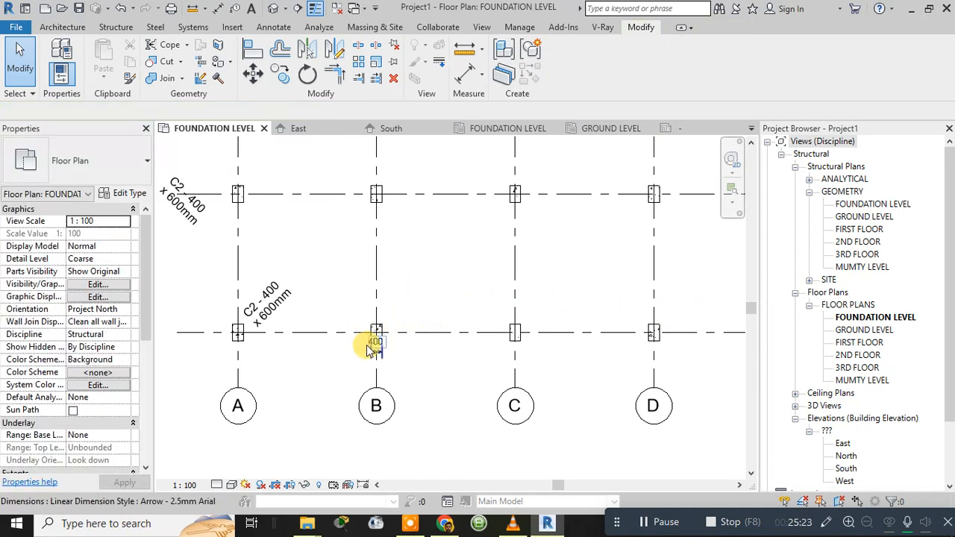
left_click(371, 349)
key("Delete")
Delete the C2 tag at grids A and 5 and the oppositely slanted C2 tag beside the column at A and 4.
left_click(268, 309)
key("Delete")
left_click(183, 217)
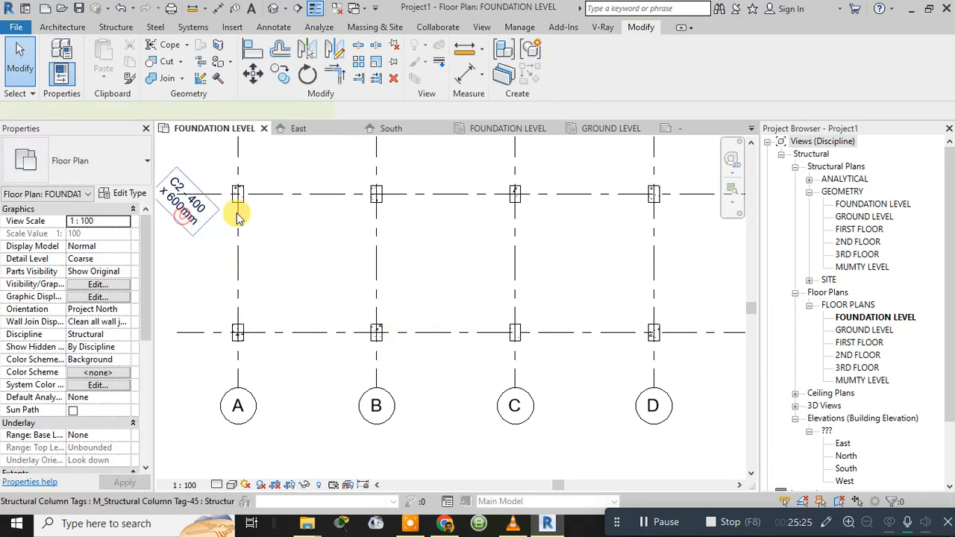
key("Delete")
Delete the C1 tag at grids A and 3 and all five C1 tags along grid 2.
scroll(283, 227, "down", 2)
middle_click_drag(291, 230, 285, 389)
left_click(264, 254)
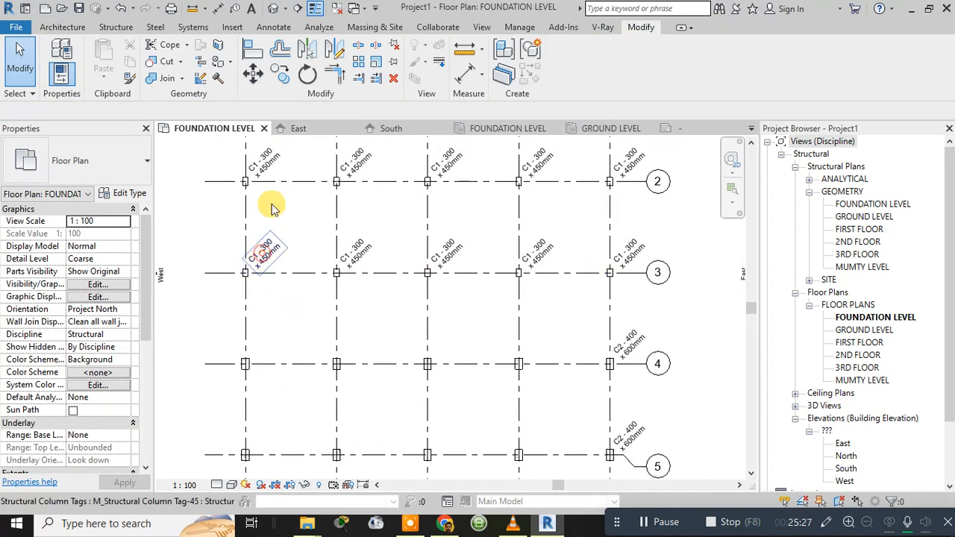
key("Delete")
left_click(276, 170)
key("Delete")
left_click(355, 163)
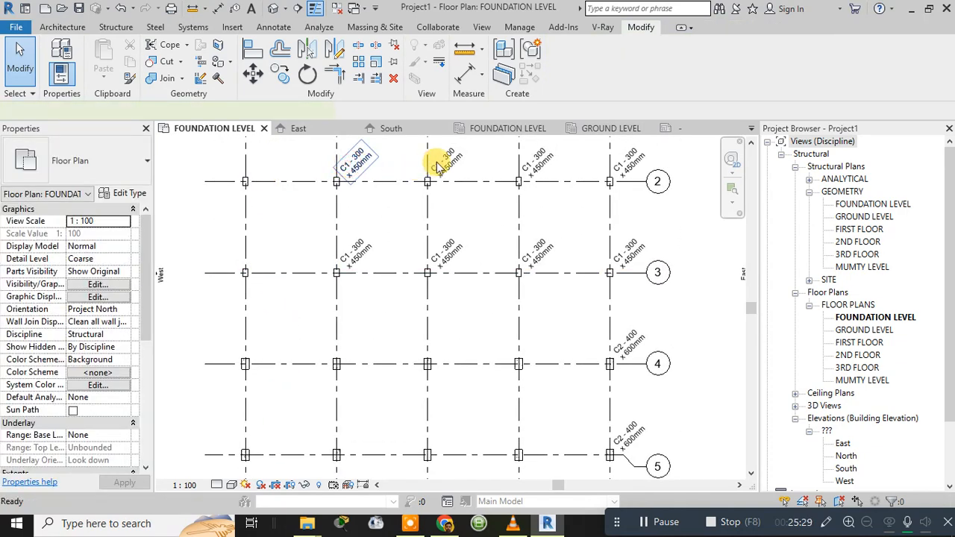
key("Delete")
left_click(463, 162)
key("Delete")
left_click(537, 161)
key("Delete")
left_click(627, 159)
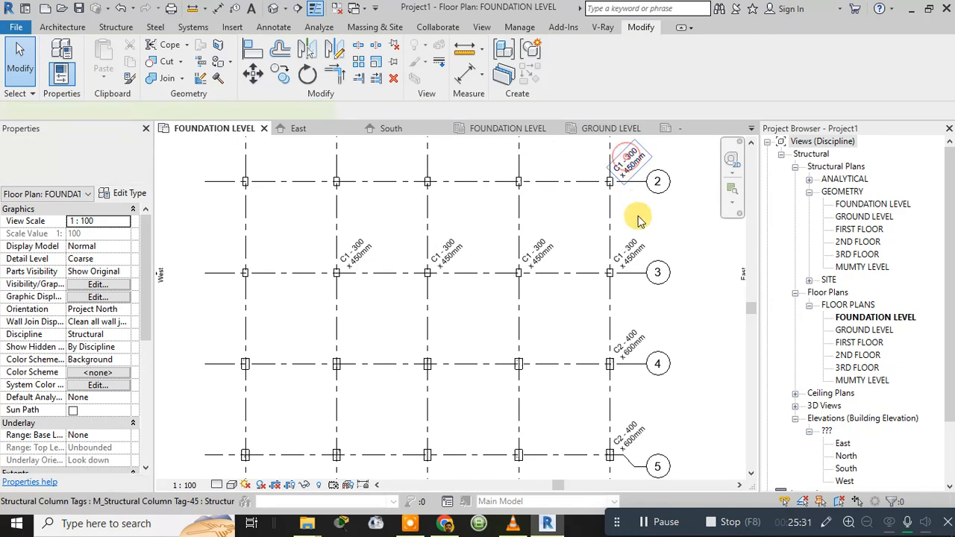
key("Delete")
Delete the remaining C1 tags along grid 3 at grids E, D, C and B.
left_click(629, 254)
key("Delete")
left_click(542, 252)
key("Delete")
left_click(450, 252)
key("Delete")
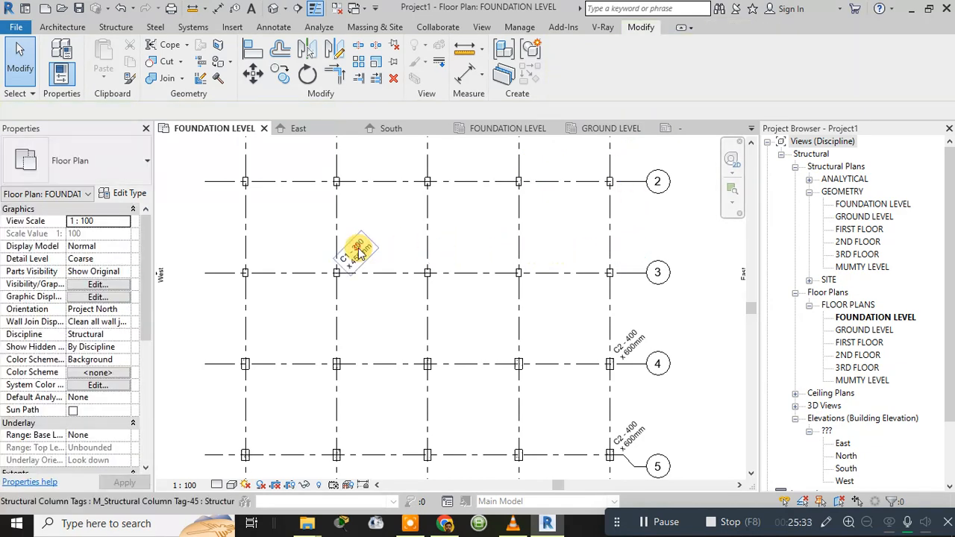
left_click(354, 252)
key("Delete")
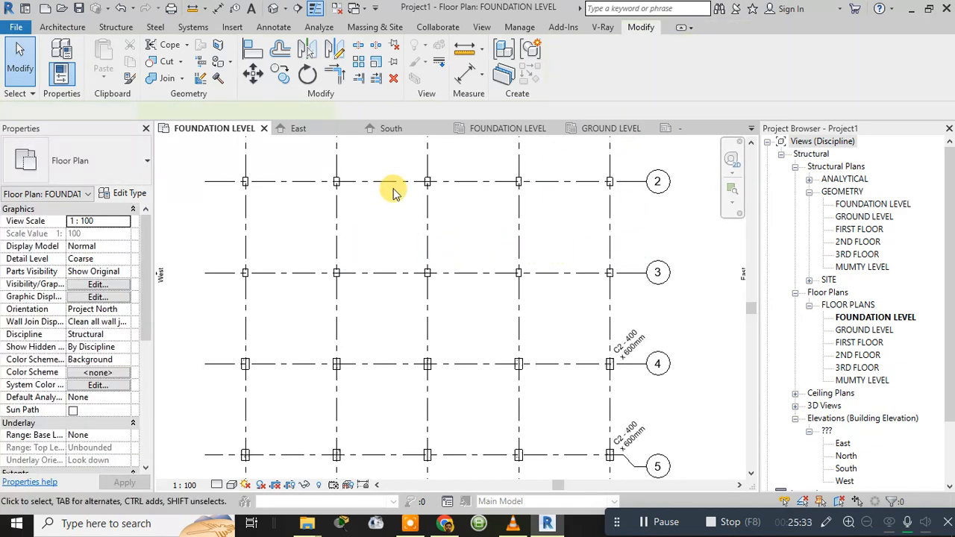
left_click(633, 330)
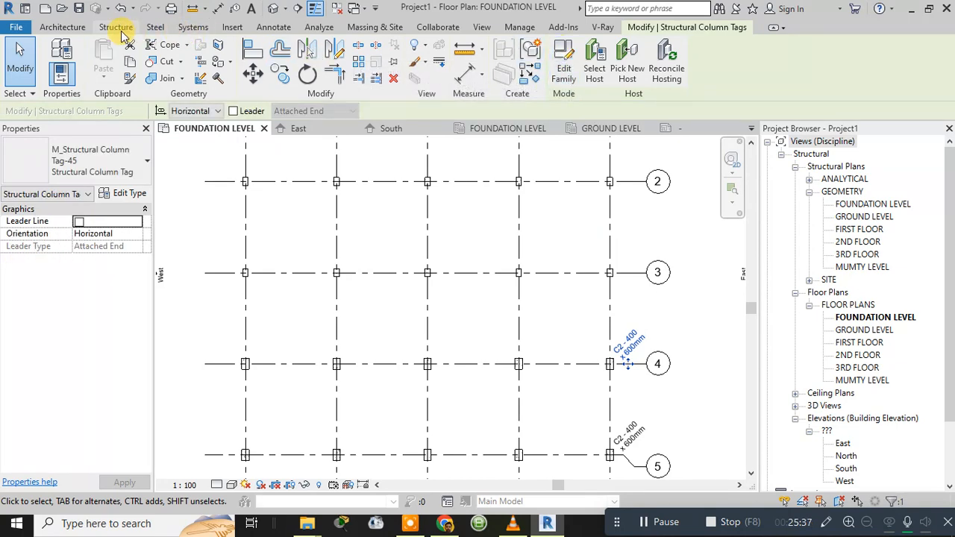
left_click(292, 27)
left_click(576, 70)
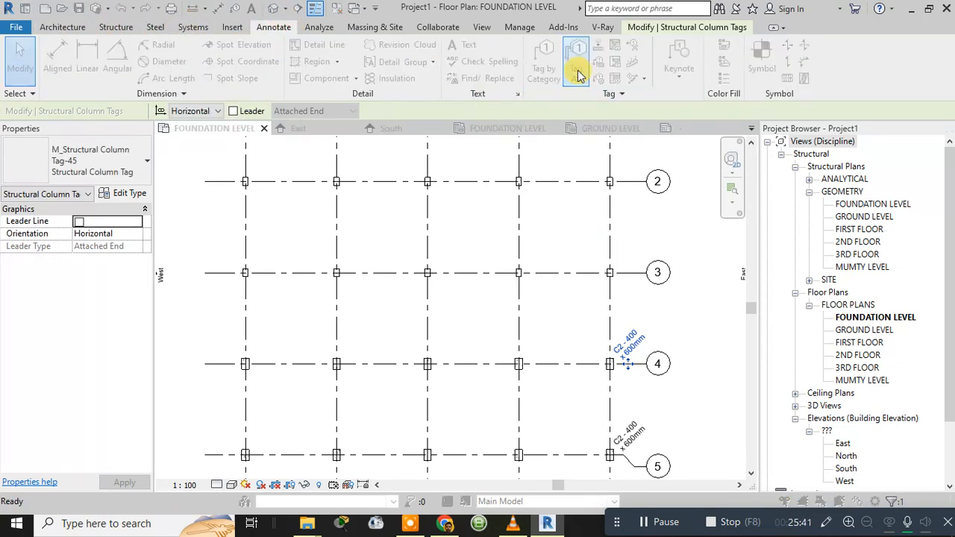
scroll(357, 304, "down", 4)
scroll(362, 300, "up", 4)
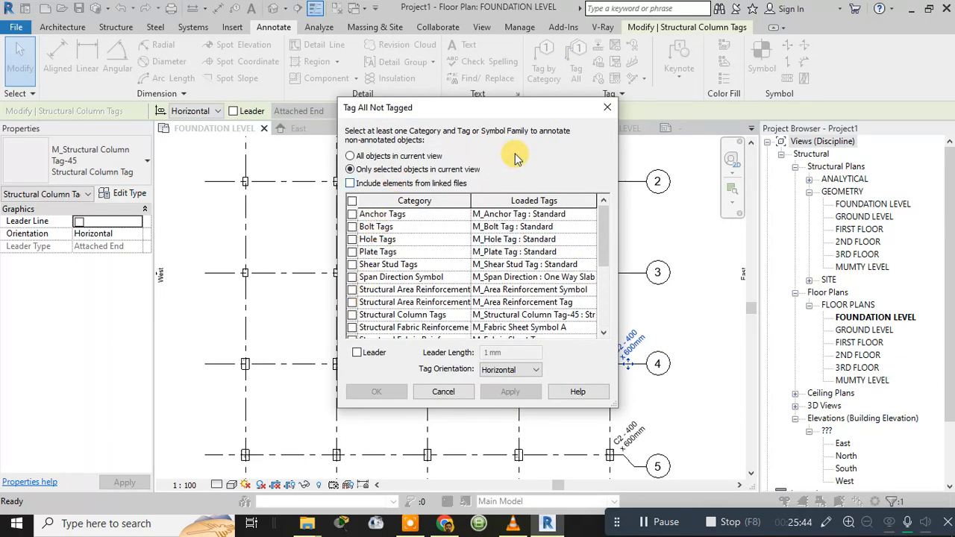
left_click(607, 107)
Try applying Tag All with Structural Column Tags to only the selected objects, with the C1 tag at grids D and 1 selected.
middle_click_drag(568, 211, 565, 283)
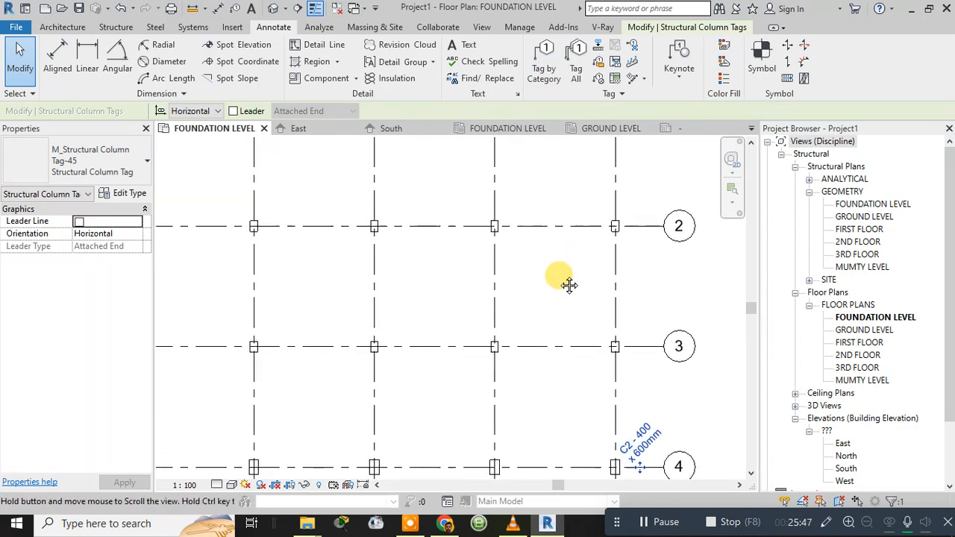
scroll(561, 277, "down", 3)
left_click(543, 189)
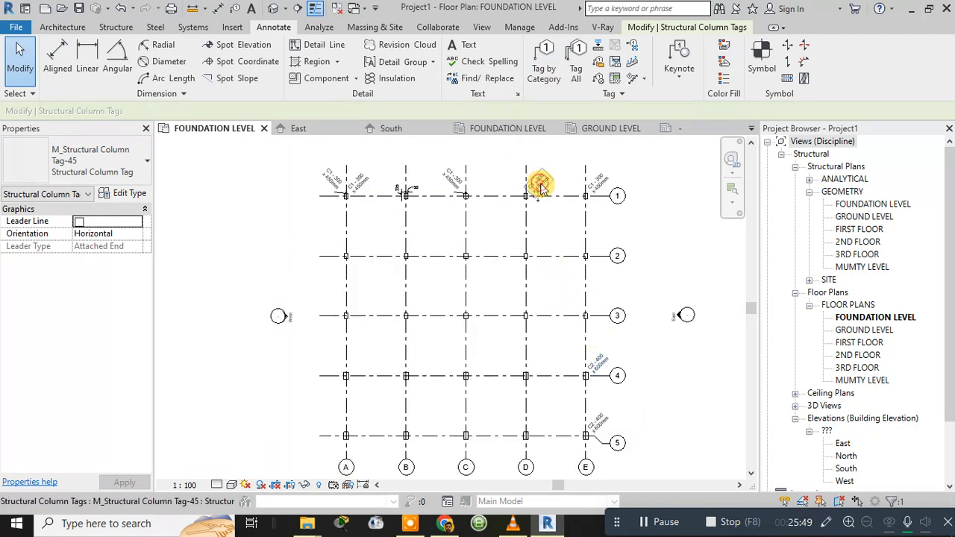
left_click(577, 72)
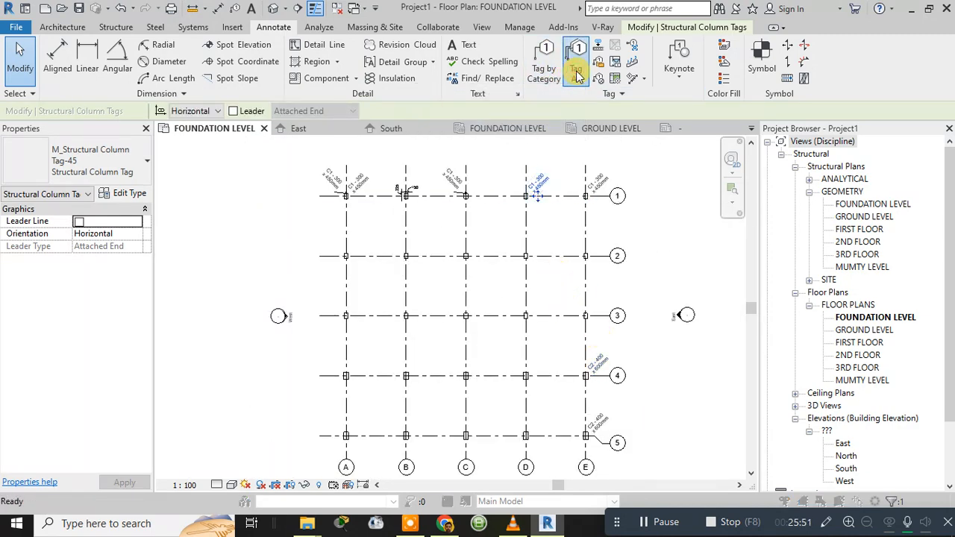
scroll(399, 270, "down", 3)
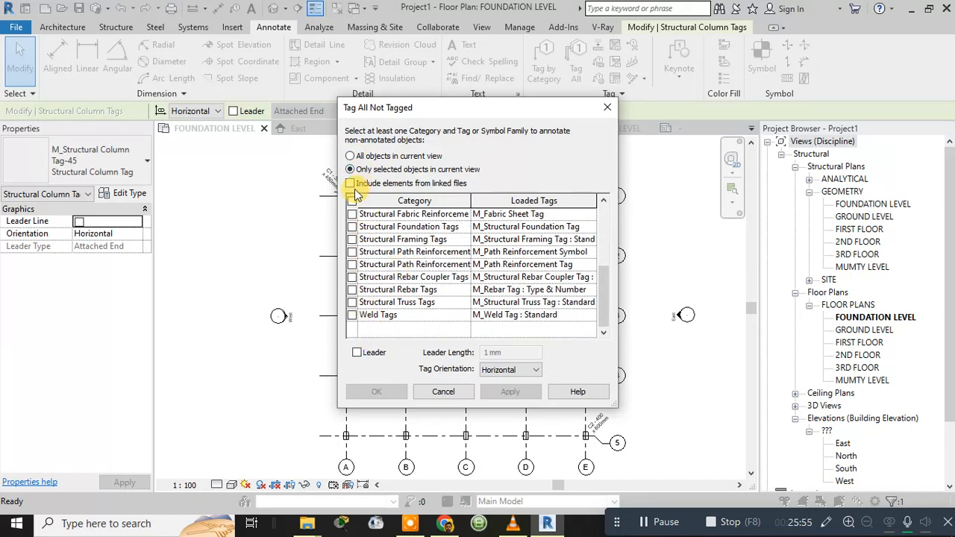
scroll(387, 304, "up", 1)
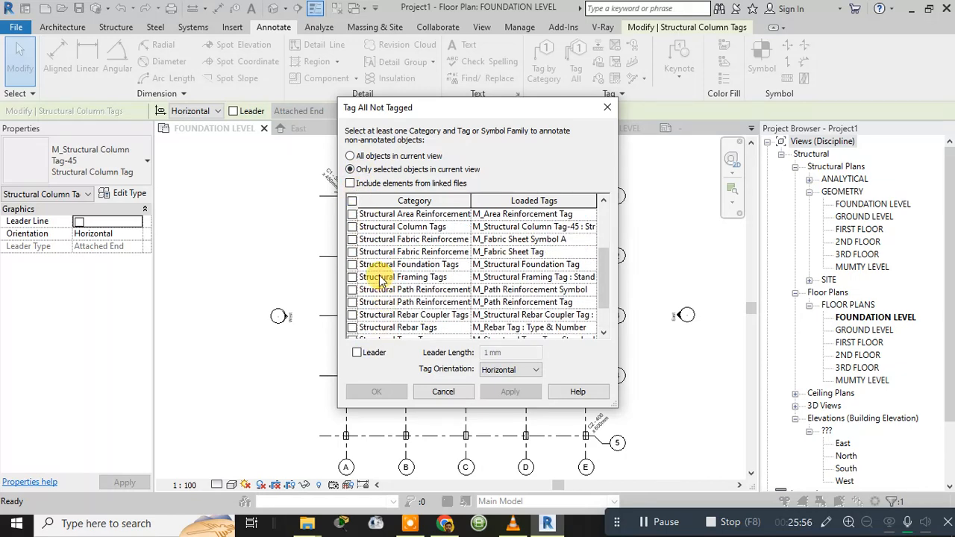
left_click(352, 226)
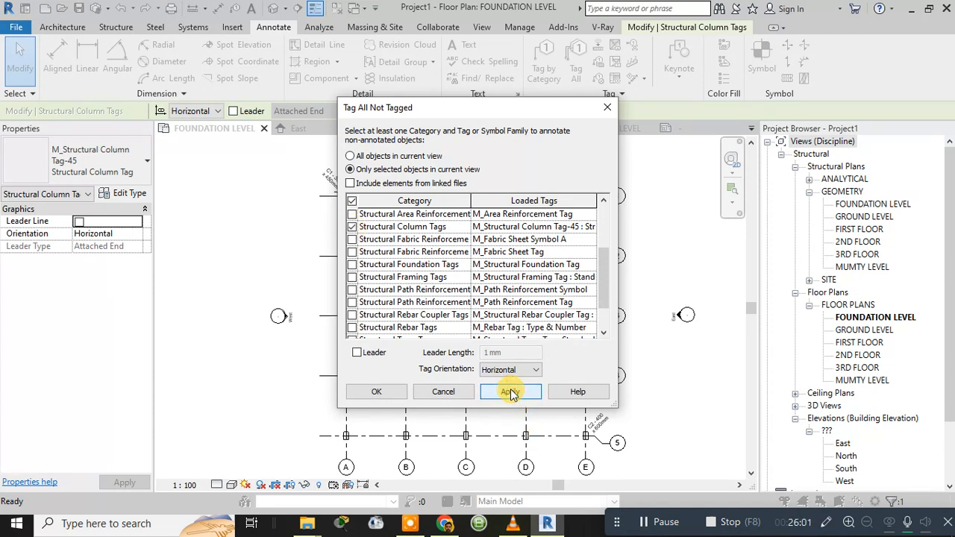
left_click(377, 393)
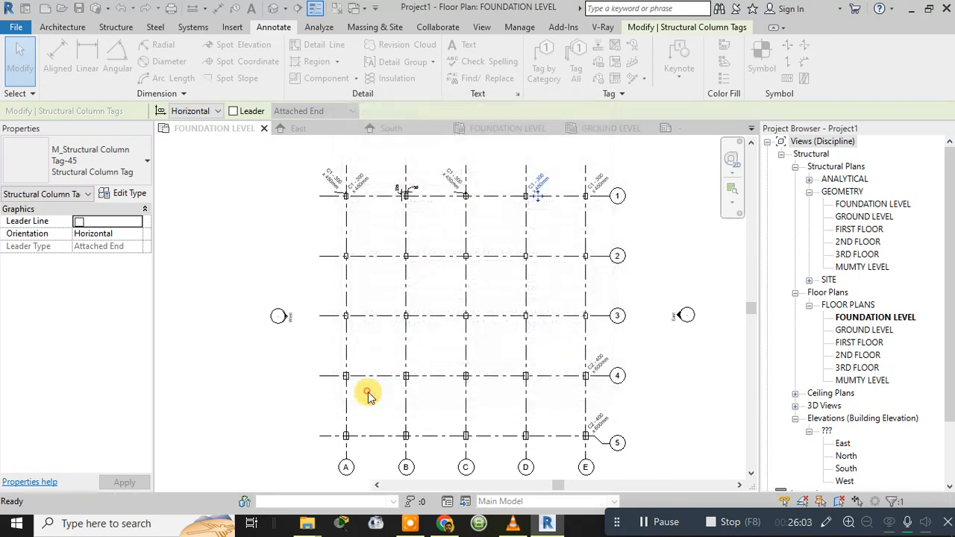
left_click(439, 242)
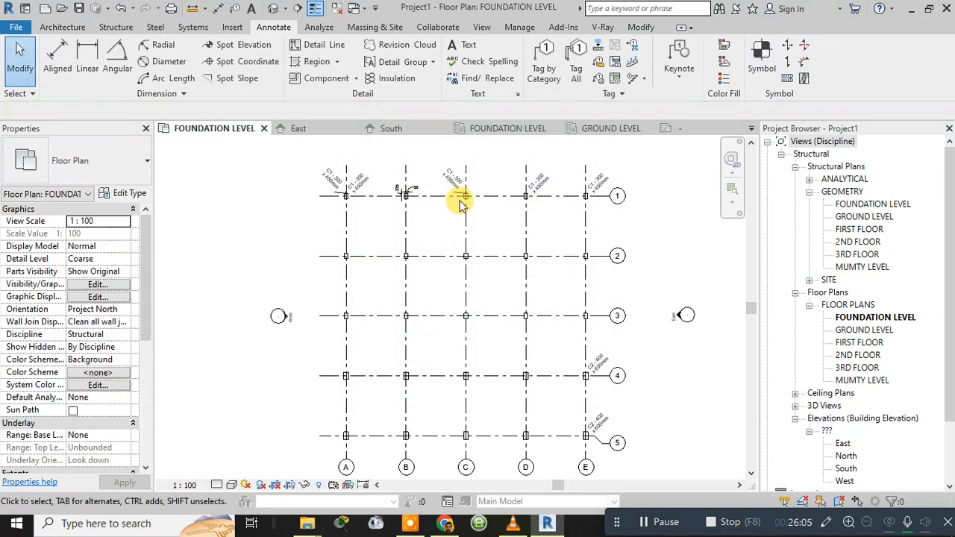
Delete the C1 tags along grid 1 at grids C, D, E and A, and clear the dimensions beside the column at B.
left_click(451, 179)
key("Delete")
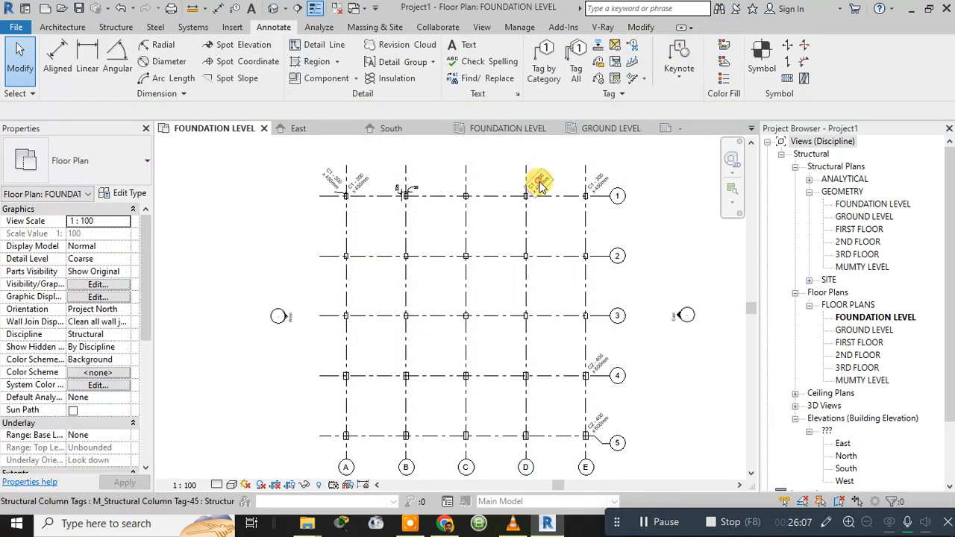
left_click(540, 183)
key("Delete")
left_click(600, 186)
key("Delete")
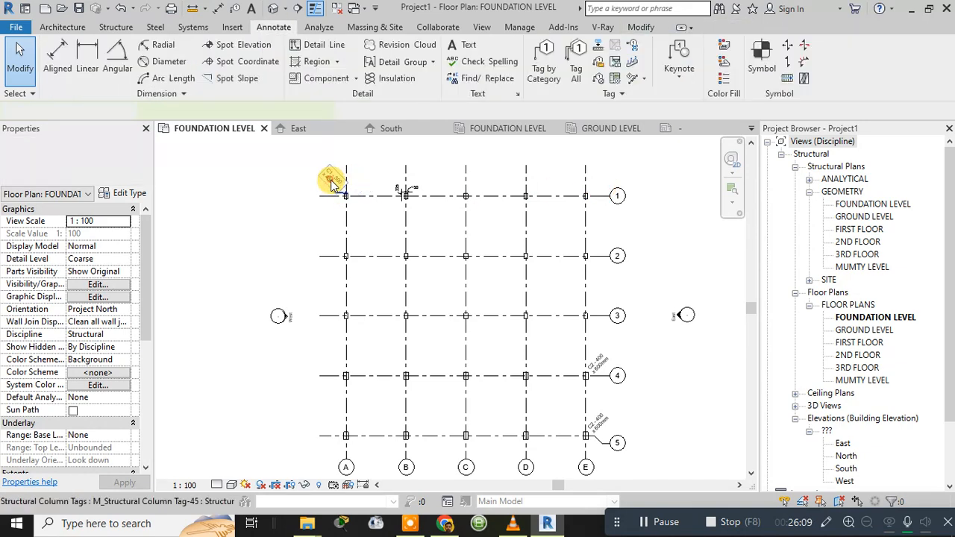
left_click(339, 177)
key("Delete")
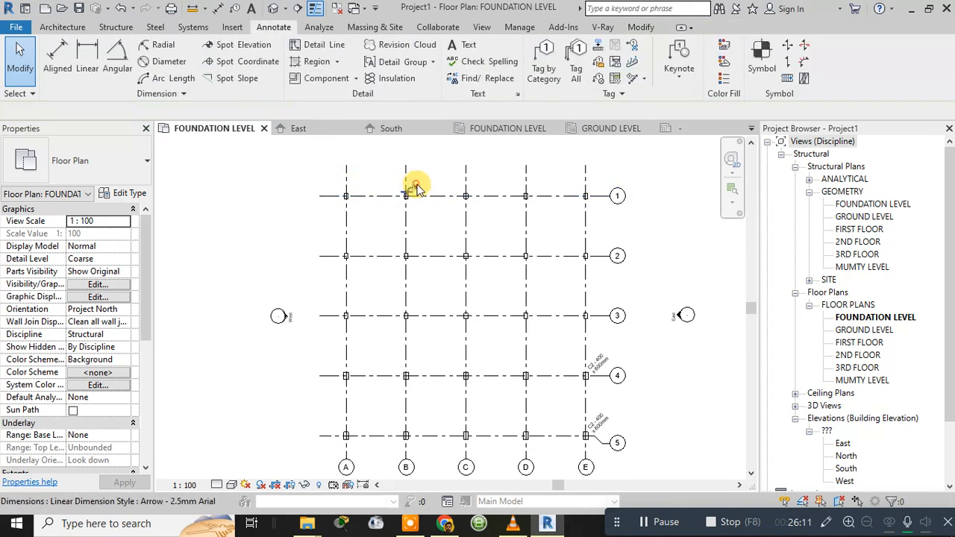
Delete the C2 tags at grid E beside grids 4 and 5.
scroll(455, 347, "up", 2)
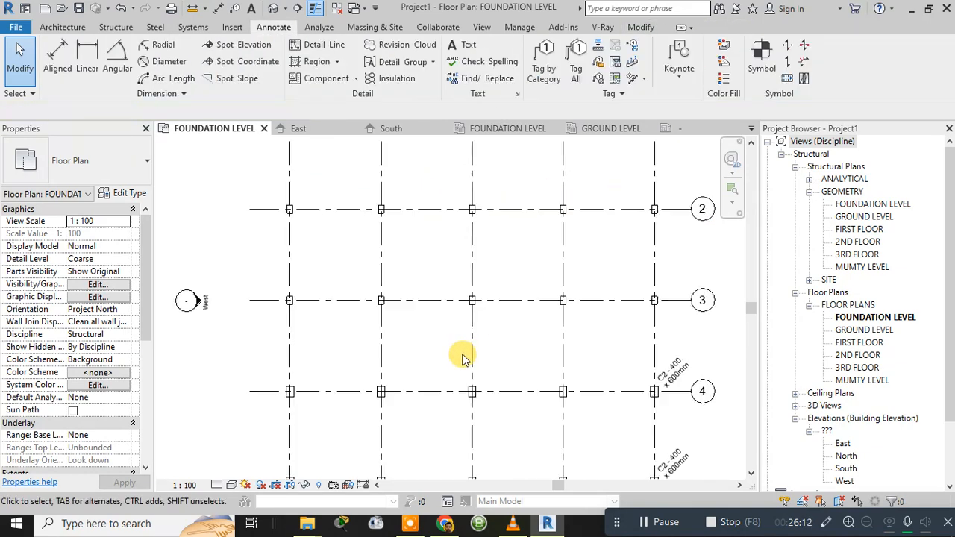
left_click(670, 375)
key("Delete")
scroll(677, 390, "down", 2)
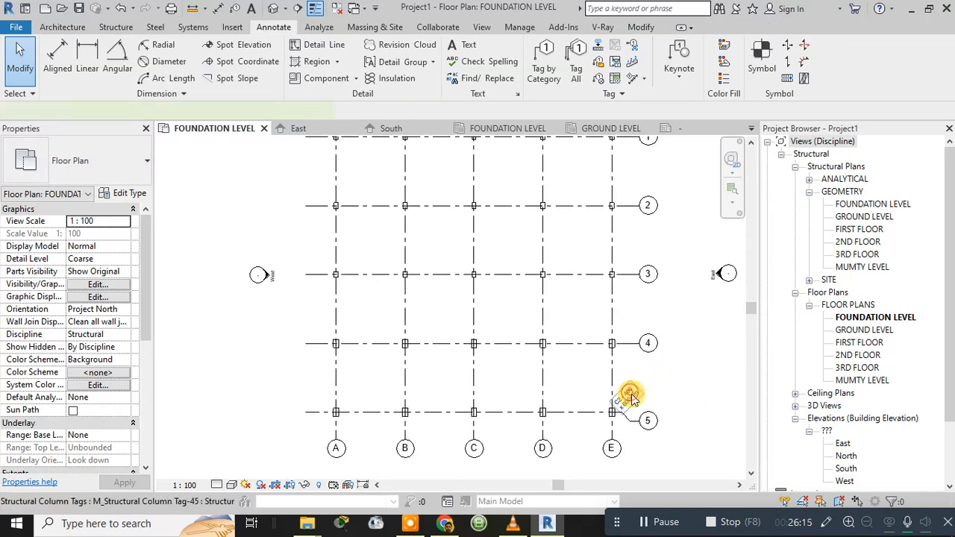
left_click(631, 399)
key("Delete")
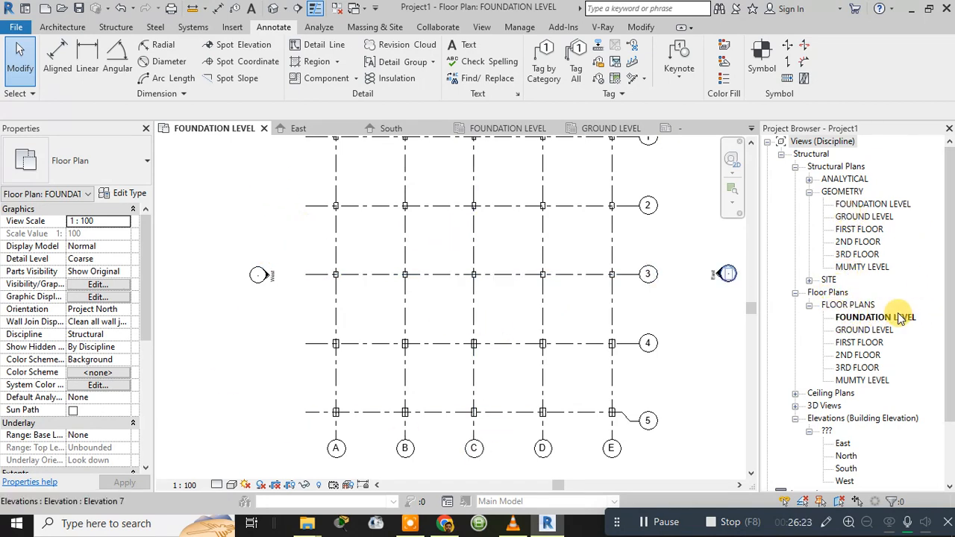
Open the FOUNDATION LEVEL structural plan at a tagged C1 column and dismiss the save reminder.
double_click(859, 204)
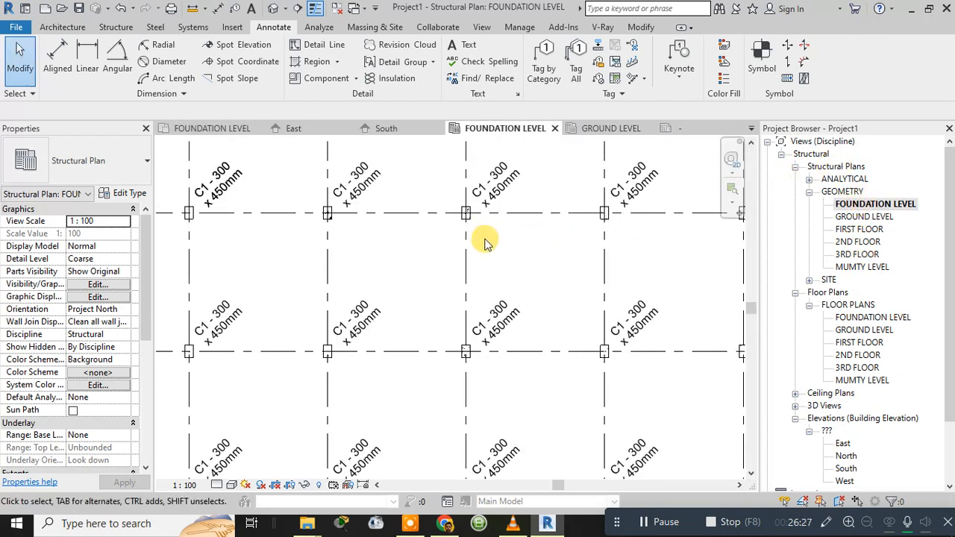
scroll(517, 259, "down", 3)
scroll(502, 209, "up", 5)
scroll(502, 209, "up", 2)
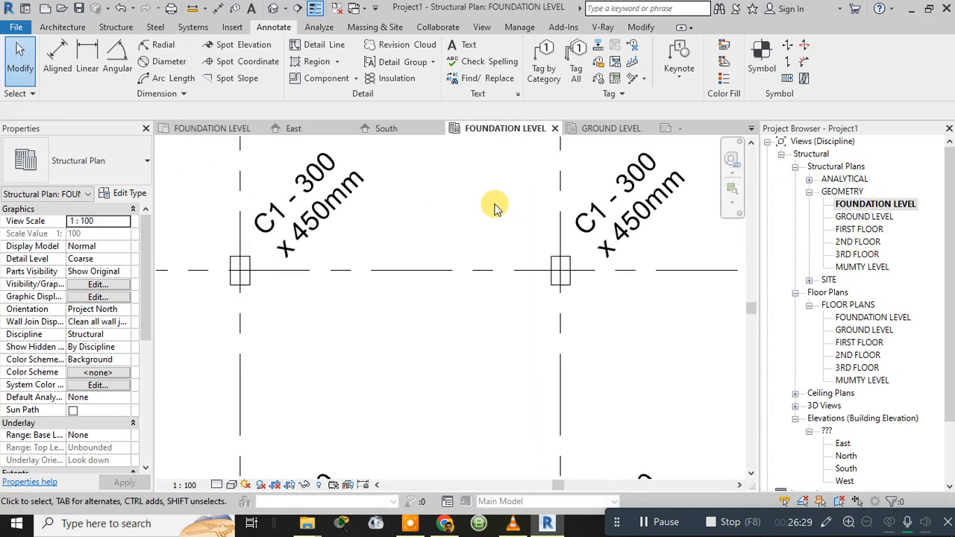
scroll(294, 262, "down", 1)
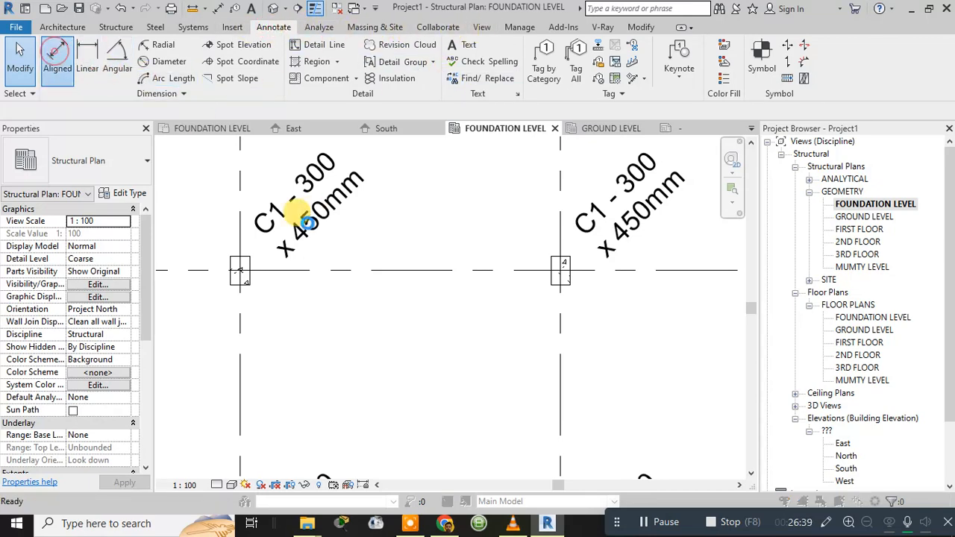
left_click(556, 313)
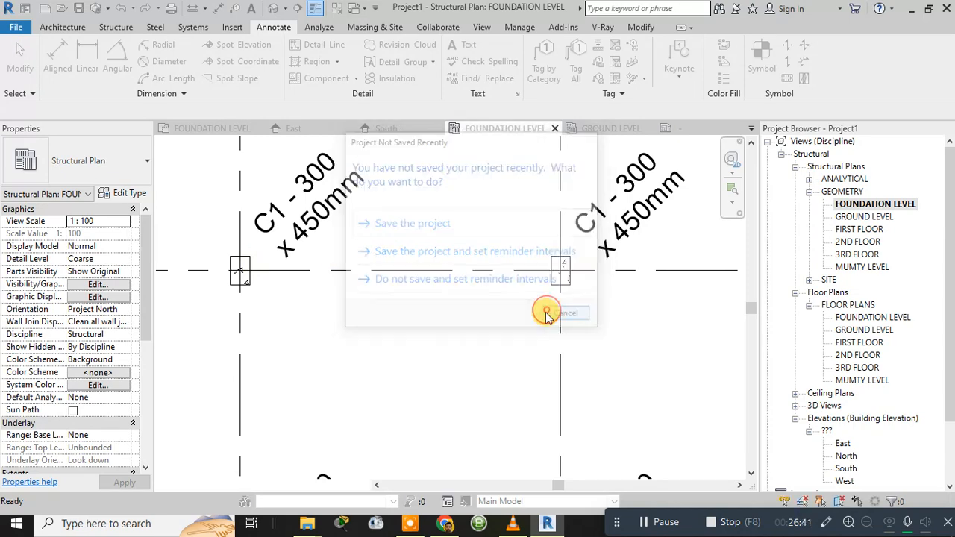
Add an aligned dimension across the width of the C1 column, placed just below it.
key("d")
key("i")
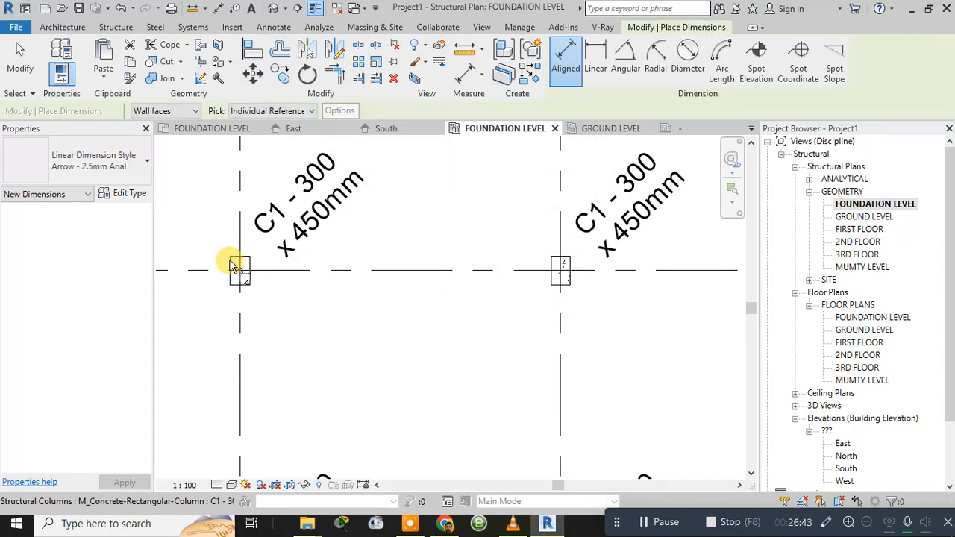
scroll(231, 265, "up", 3)
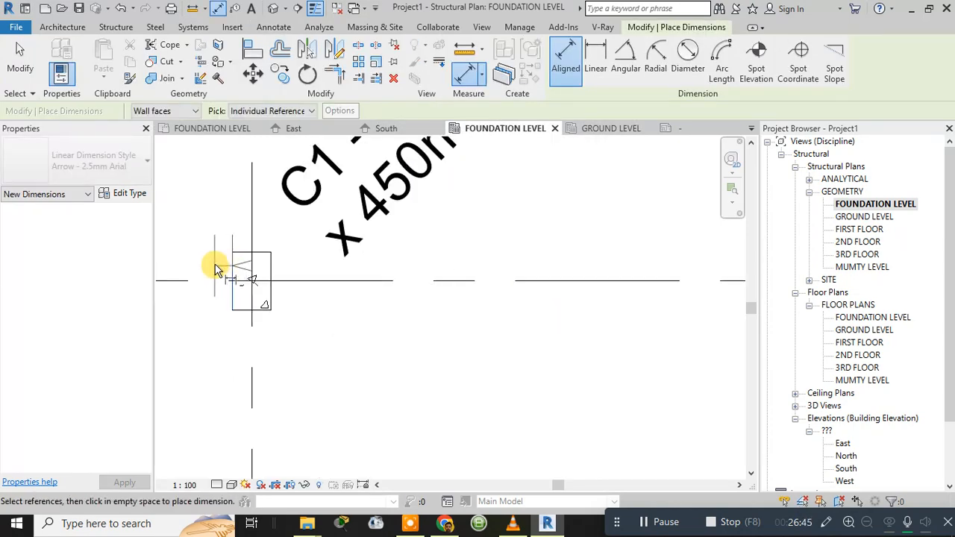
left_click(232, 261)
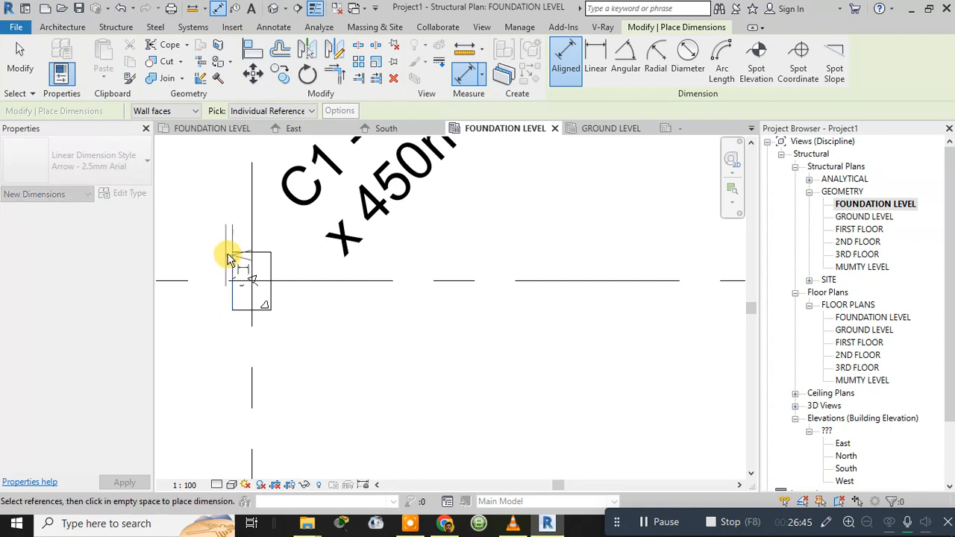
left_click(271, 294)
left_click(267, 349)
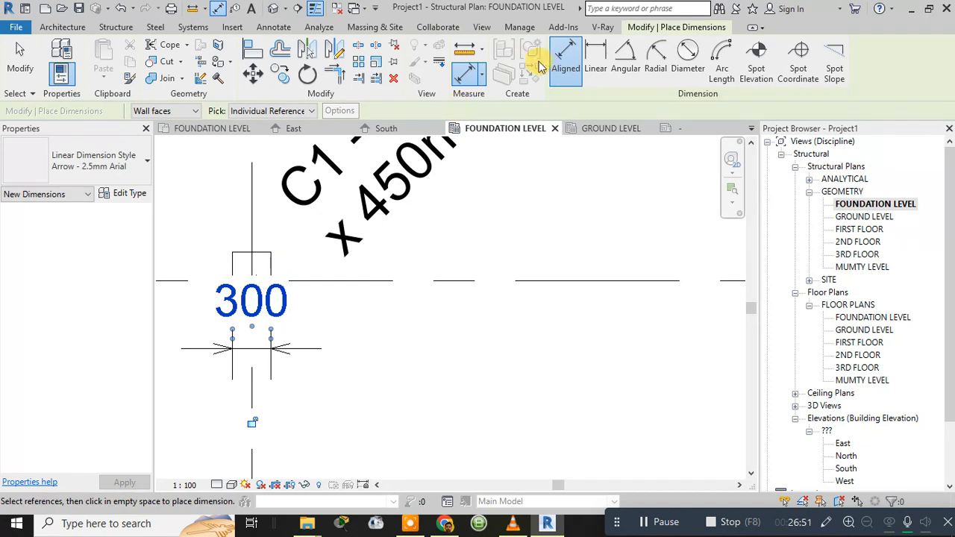
scroll(252, 298, "up", 2)
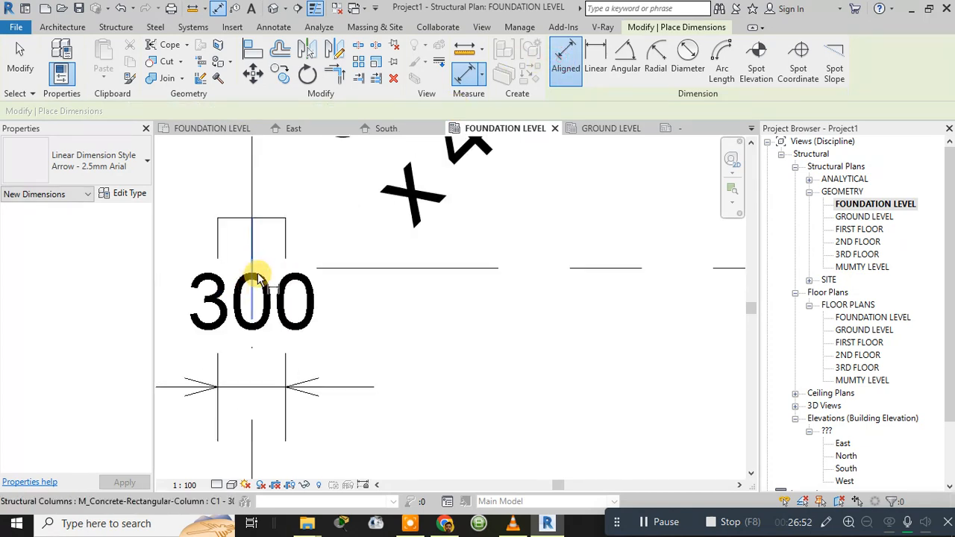
left_click(270, 219)
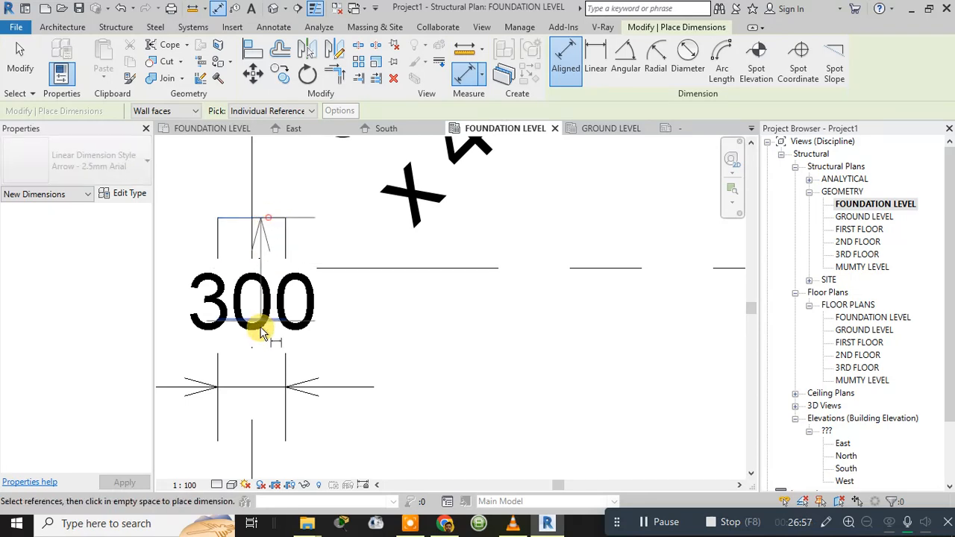
scroll(278, 344, "down", 2)
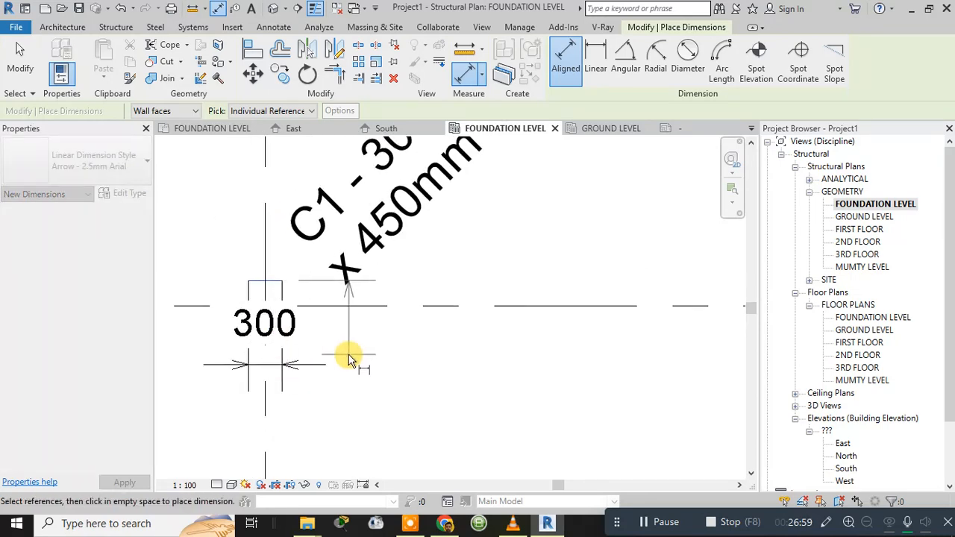
key("Escape")
left_click(261, 305)
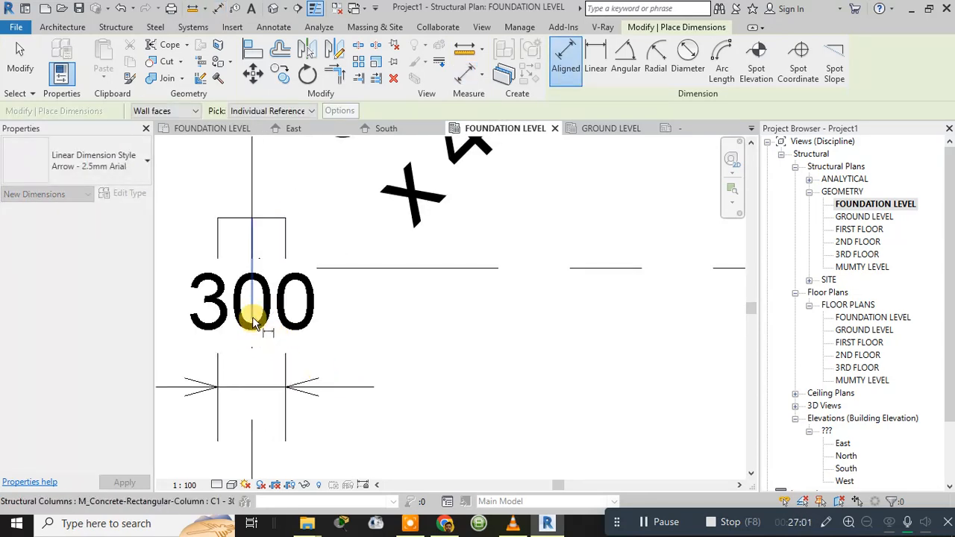
key("Escape")
Move the column width dimension's text clear of the C1 column, below and to the right, so it hangs on a leader.
left_click(278, 304)
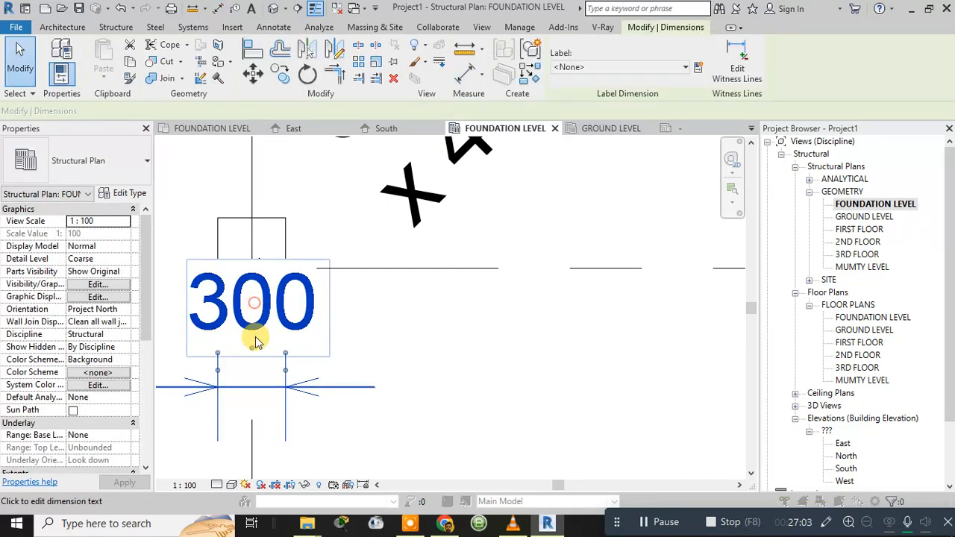
left_click(256, 334)
left_click(517, 403)
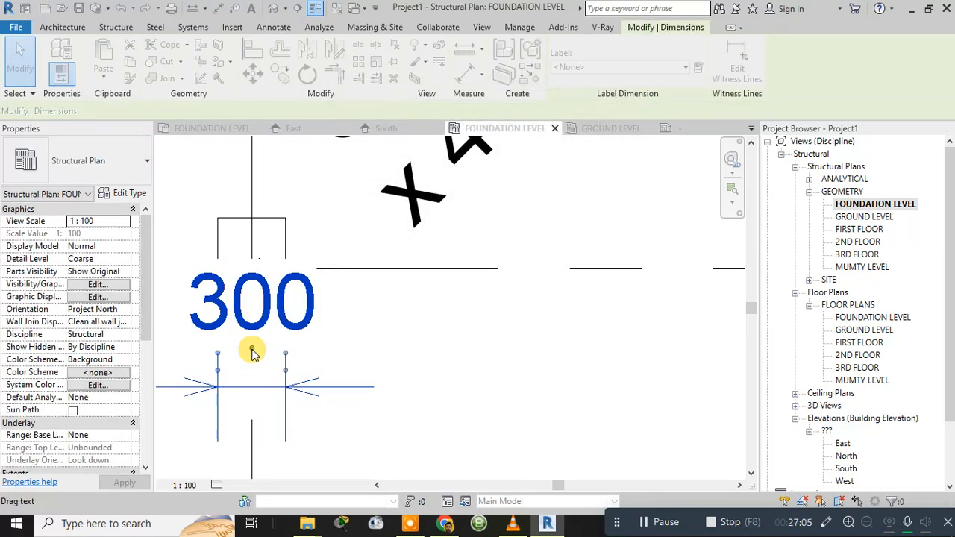
mouse_move(250, 351)
left_mouse_down()
mouse_move(256, 412)
mouse_move(373, 450)
mouse_move(403, 477)
left_mouse_up()
left_click(438, 340)
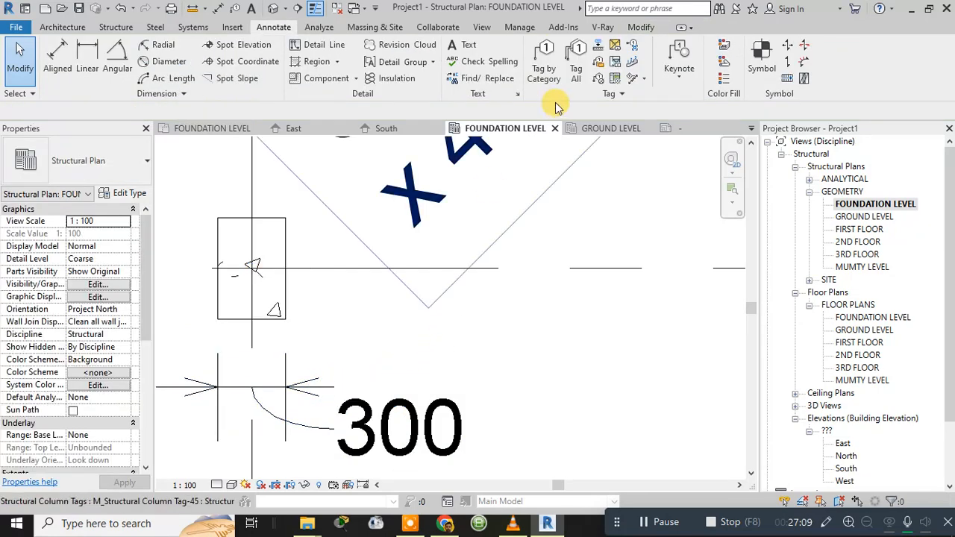
Add an aligned dimension along the depth of the C1 column at grid B-1, placed to its right.
left_click(60, 63)
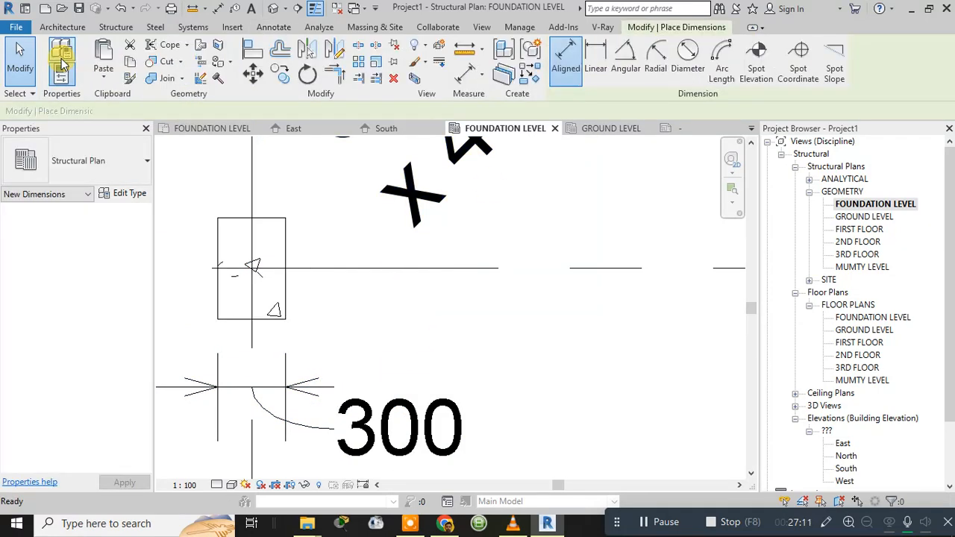
scroll(438, 224, "down", 4)
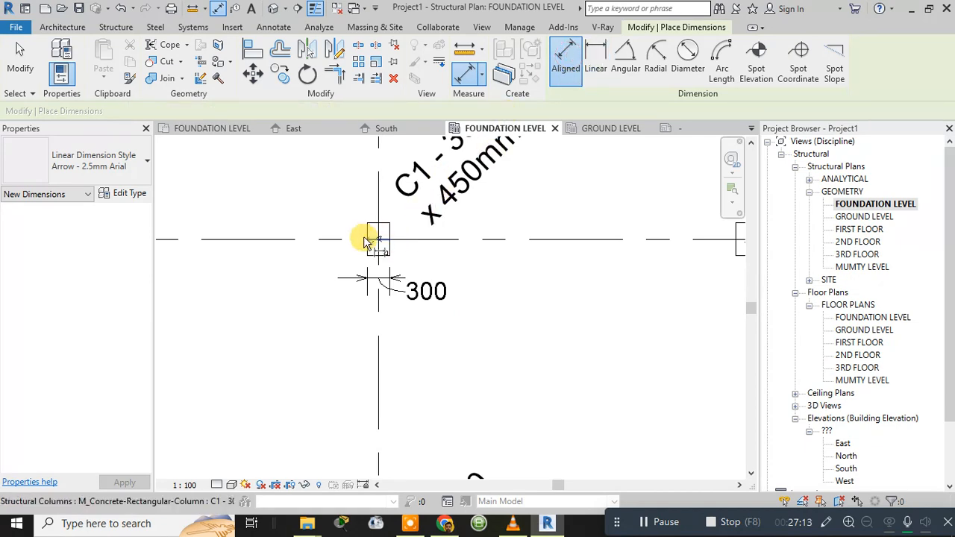
scroll(384, 276, "up", 2)
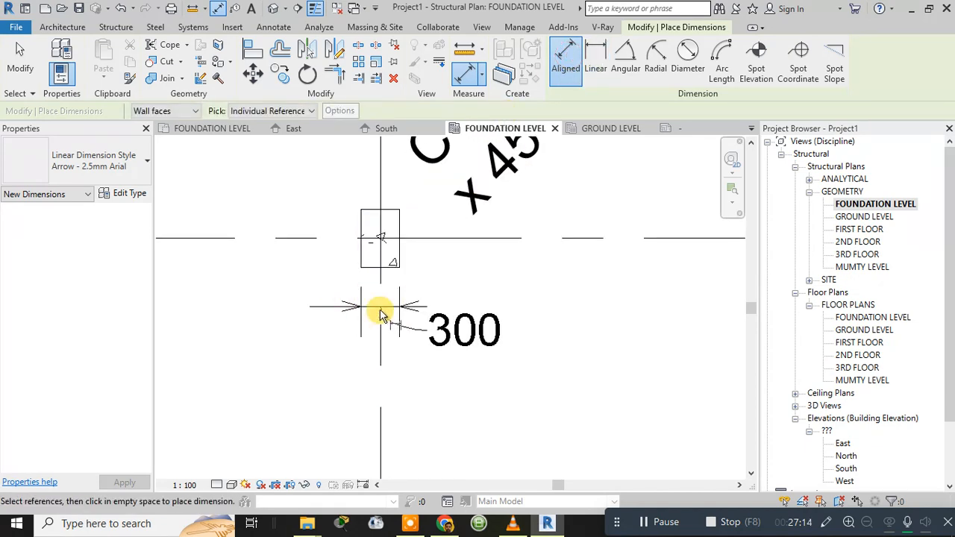
left_click(391, 212)
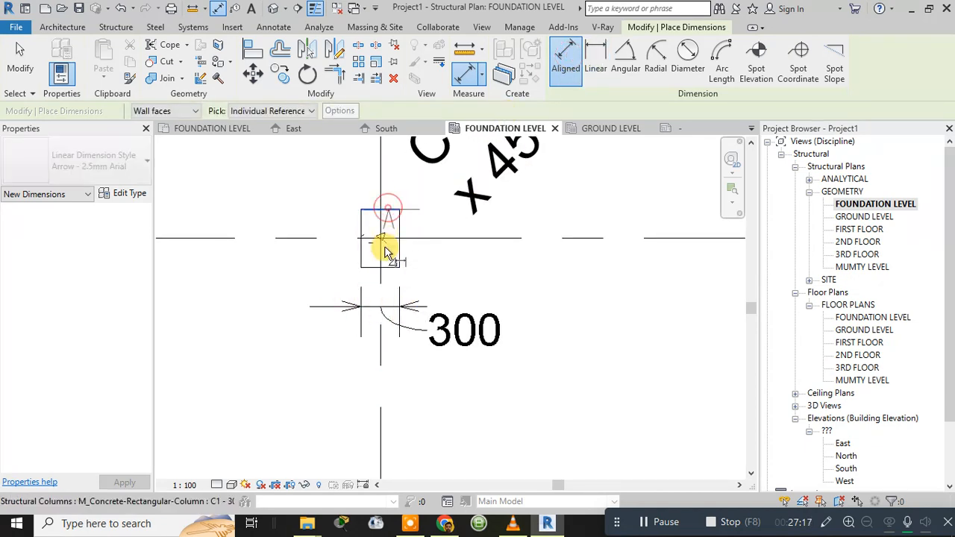
left_click(386, 266)
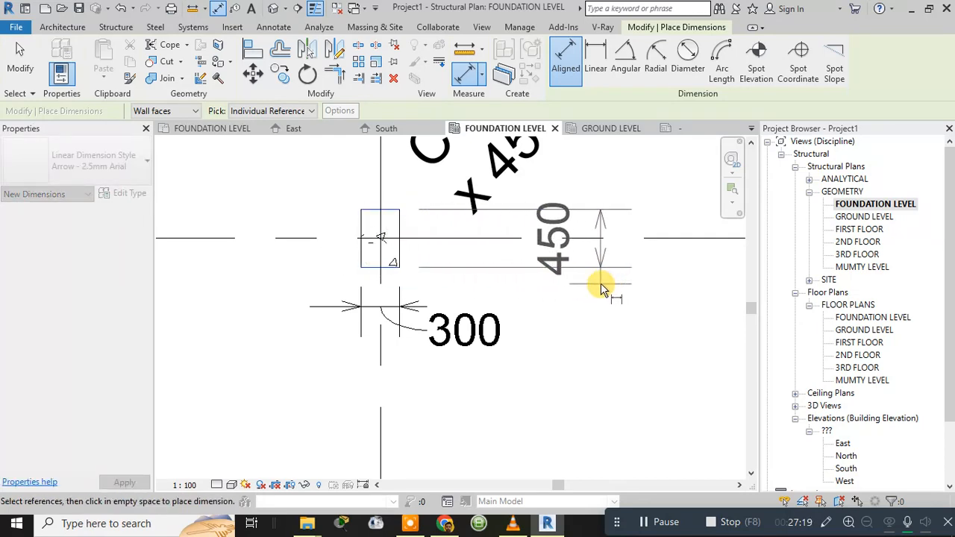
left_click(606, 282)
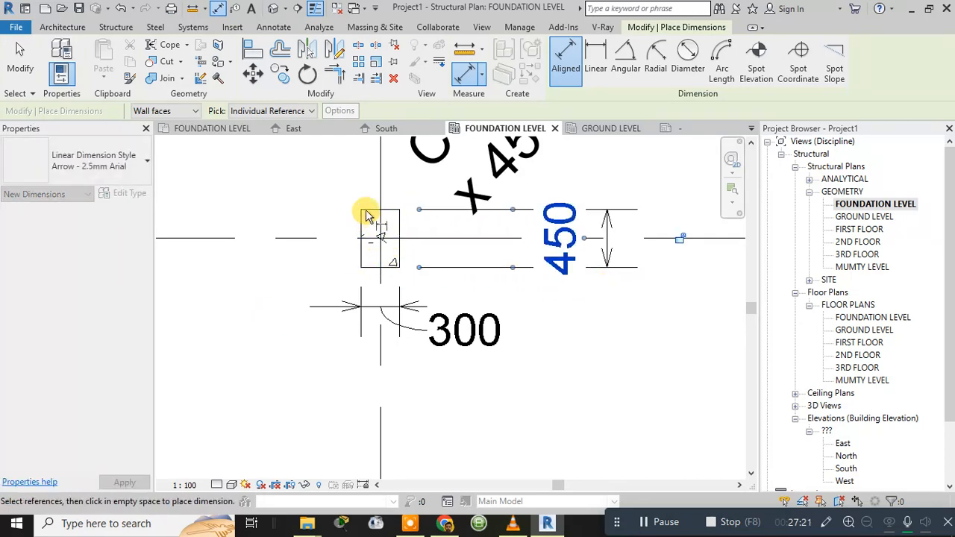
key("Escape")
key("Escape")
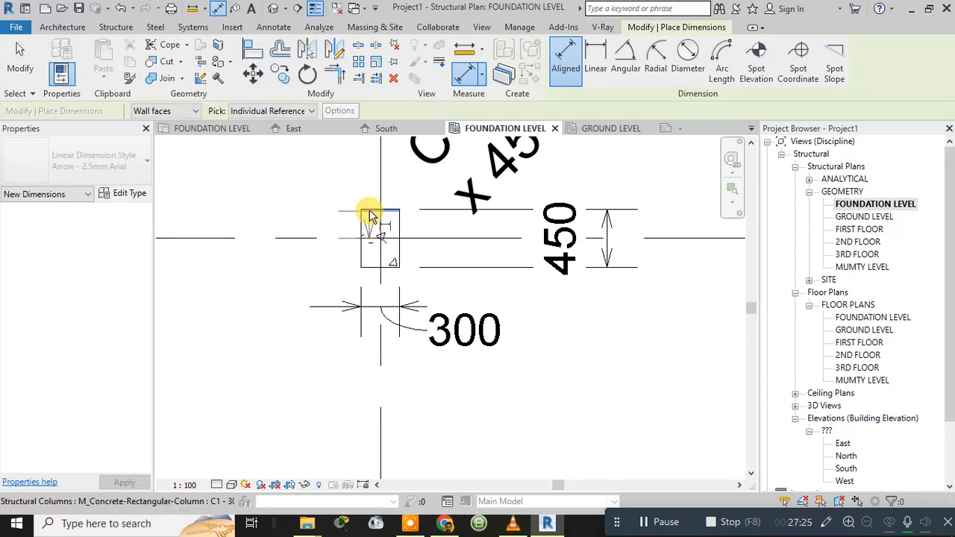
Dimension the C1 column's upper edge to grid 1, placed to its left, and its left edge to grid B, placed above it.
left_click(370, 211)
left_click(307, 210)
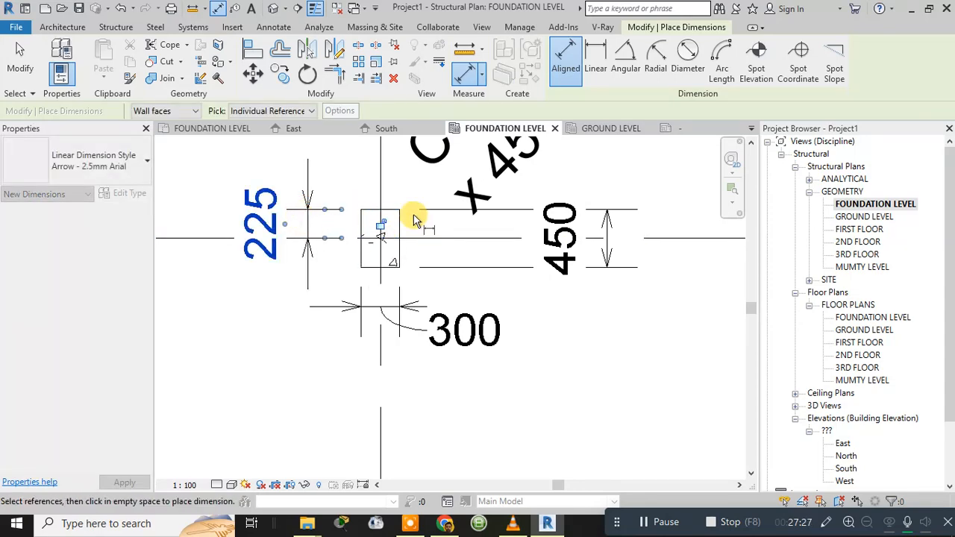
scroll(415, 216, "up", 2)
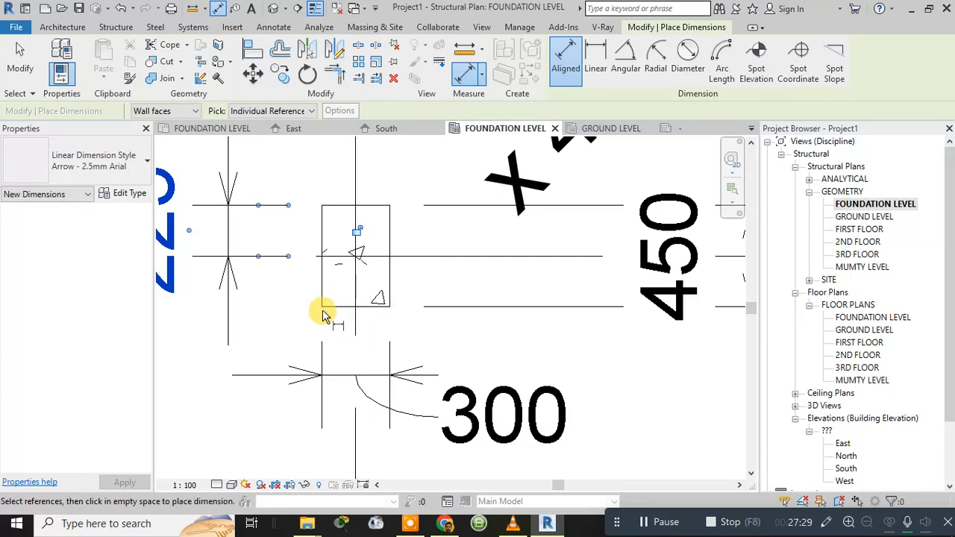
left_click(348, 211)
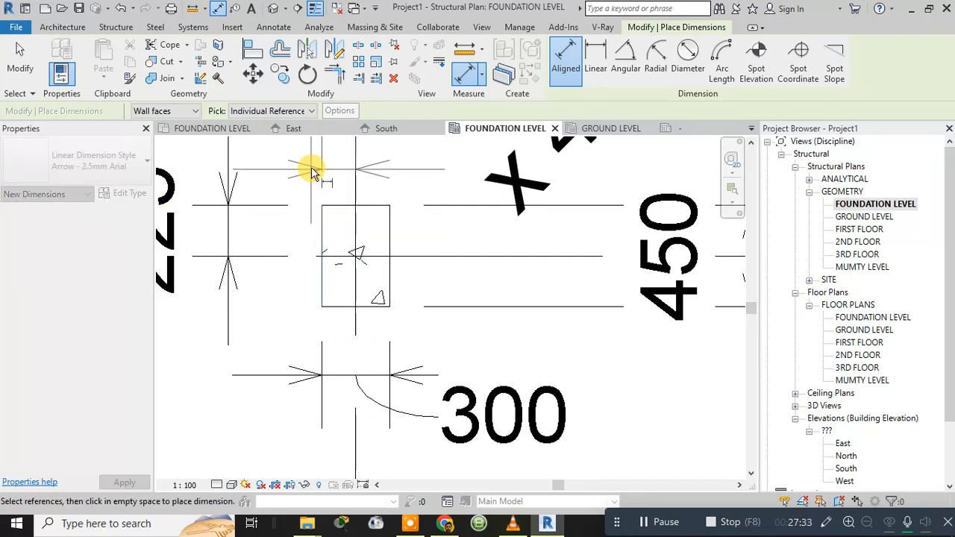
scroll(488, 256, "down", 5)
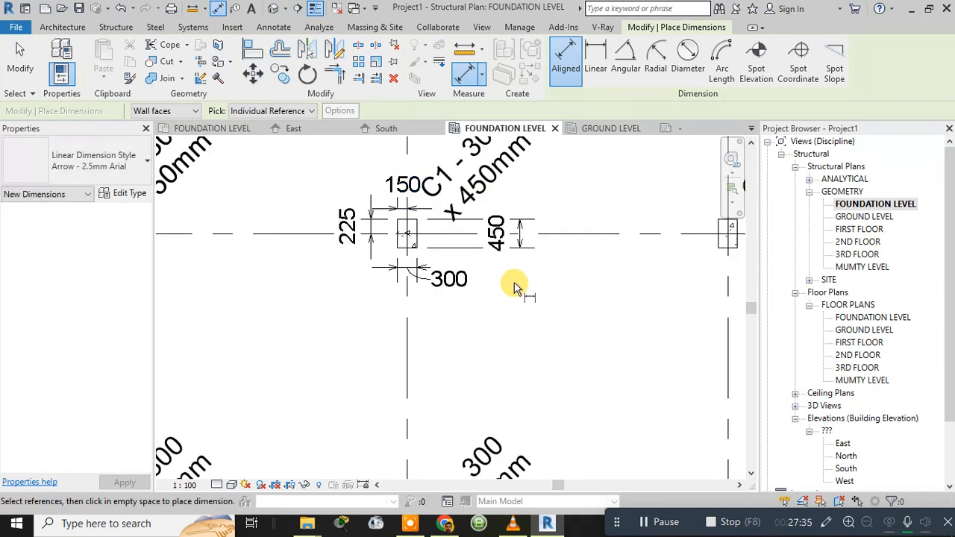
scroll(486, 273, "down", 5)
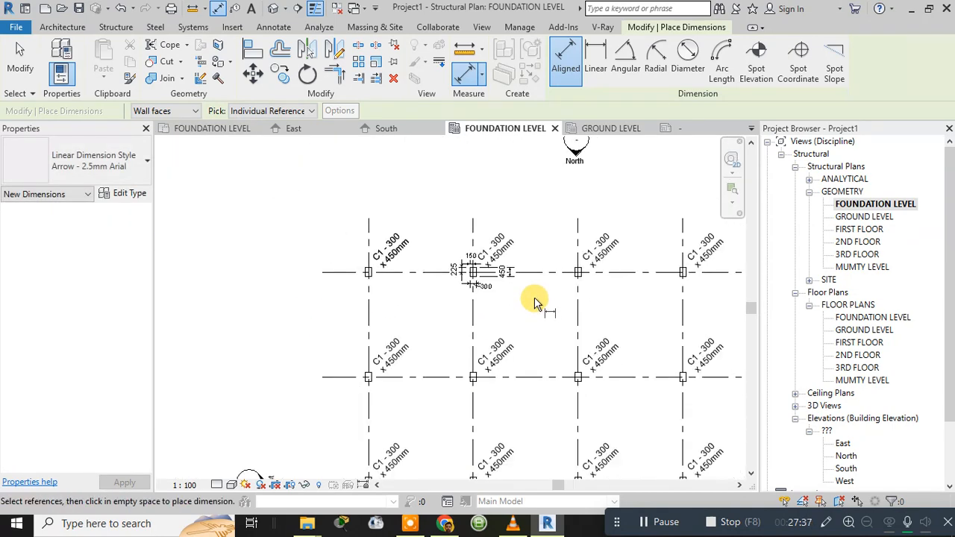
middle_click_drag(534, 302, 441, 208)
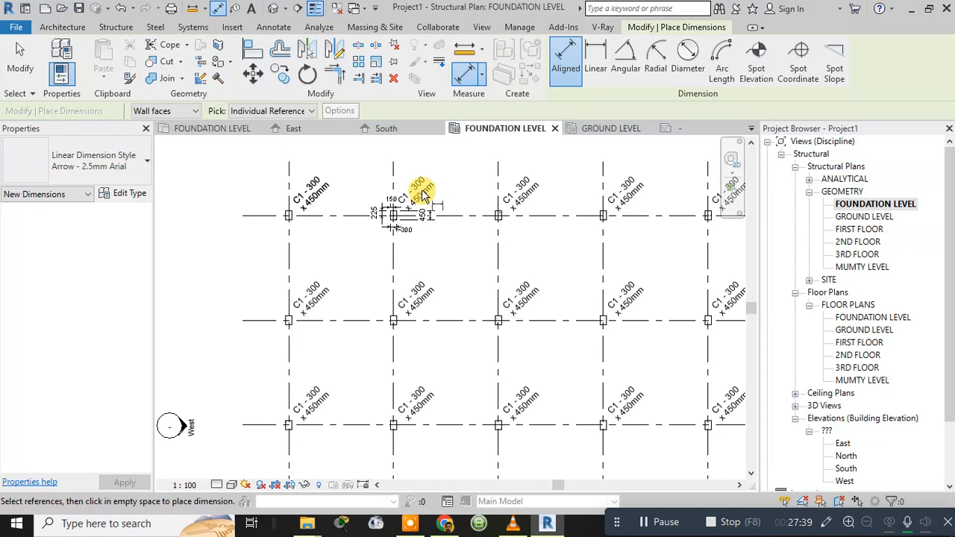
Delete the C1 tag overlapping the dimensions of the column at grid B-1.
key("Escape")
key("Escape")
left_click(420, 196)
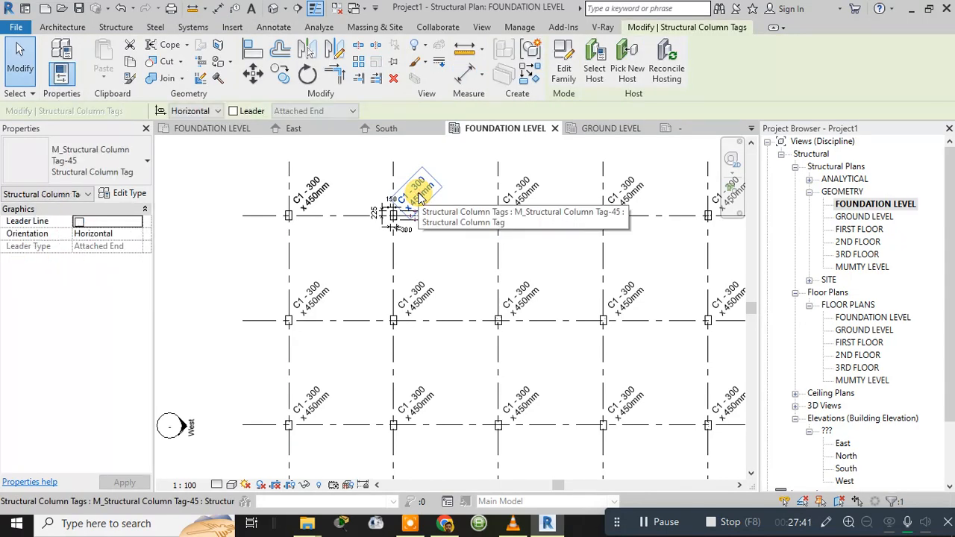
key("Delete")
scroll(437, 216, "up", 2)
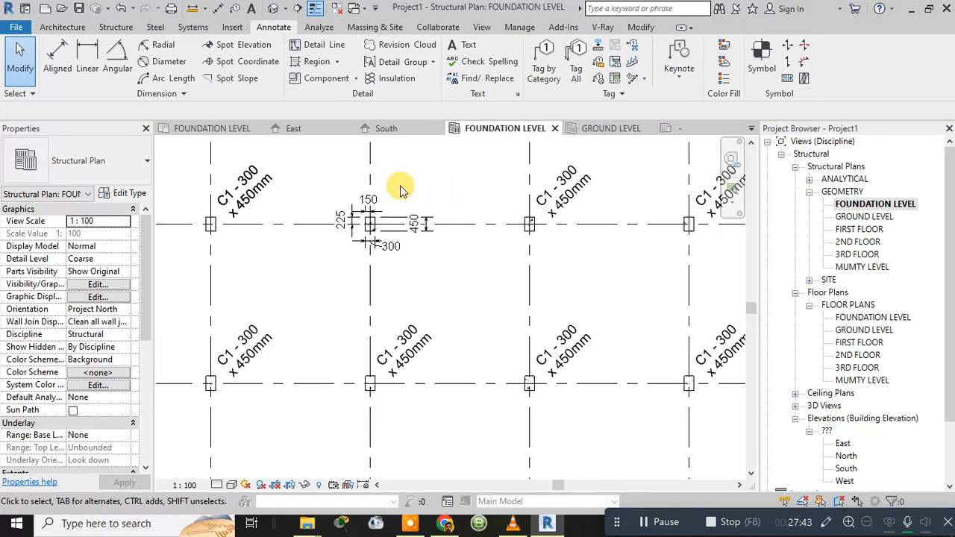
Select the dimensioned C1 column and open its structural material, Concrete, Cast-in-Place gray, for editing.
scroll(412, 218, "down", 1)
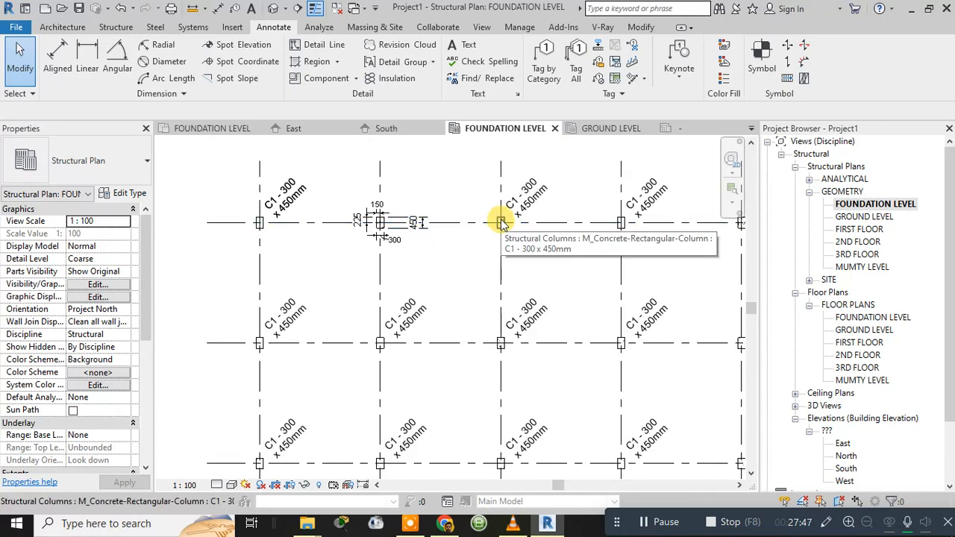
scroll(400, 270, "up", 2)
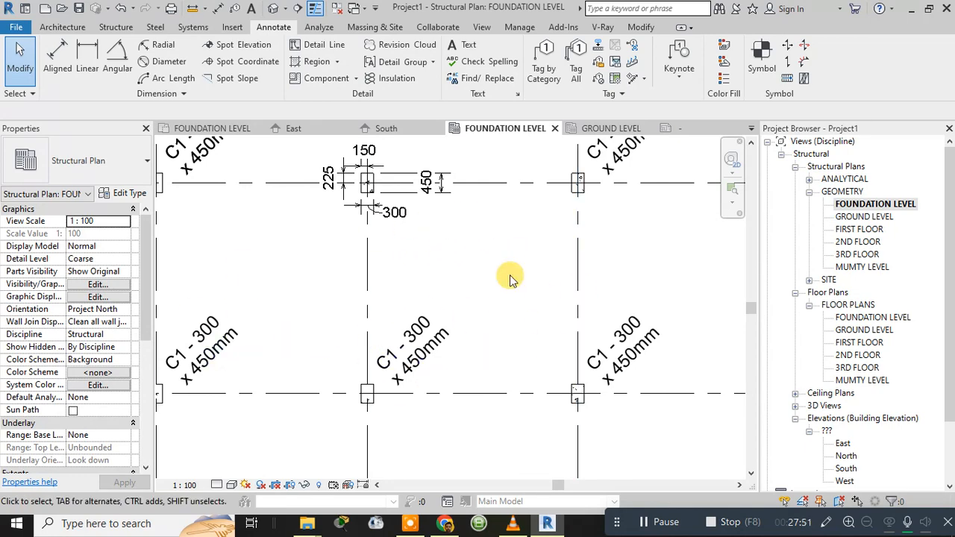
middle_click_drag(452, 283, 466, 348)
scroll(397, 254, "up", 2)
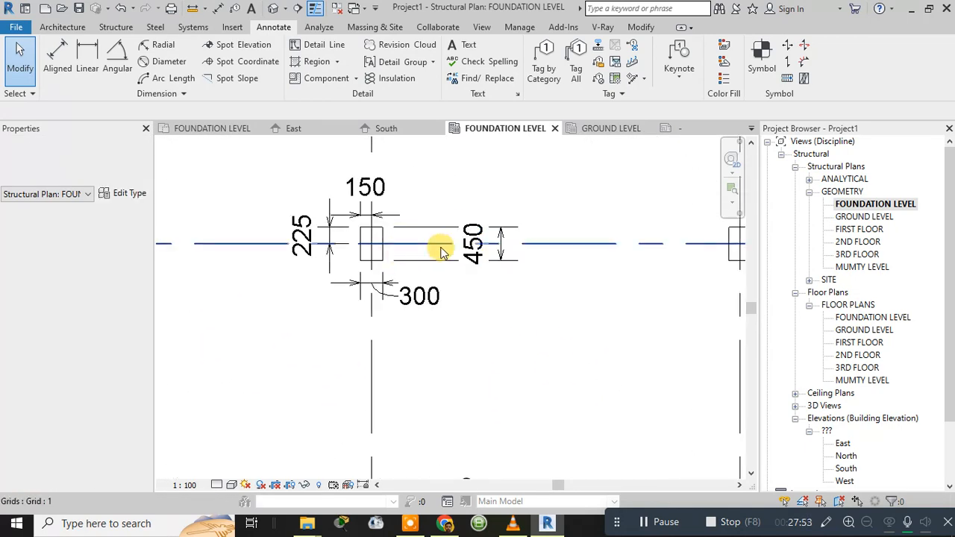
left_click(377, 232)
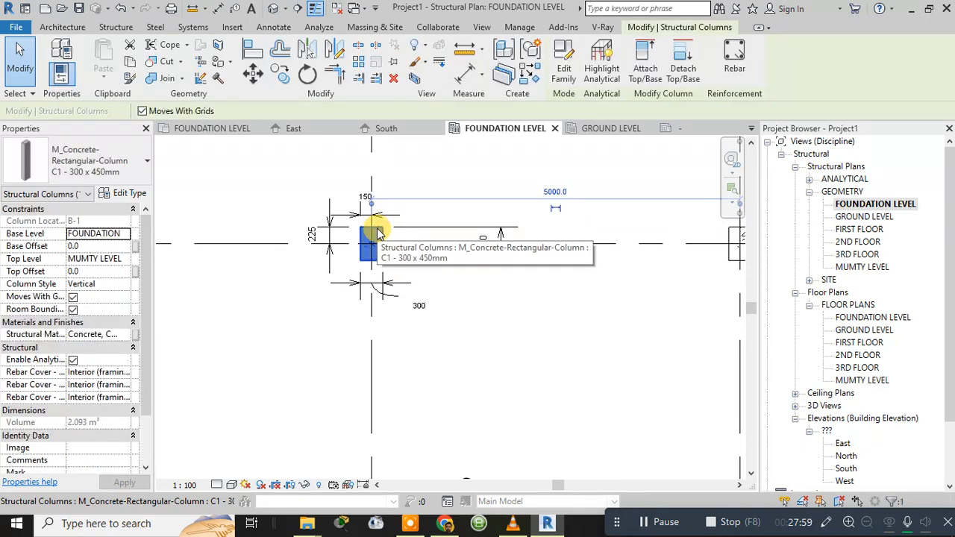
left_click(128, 196)
left_click(939, 47)
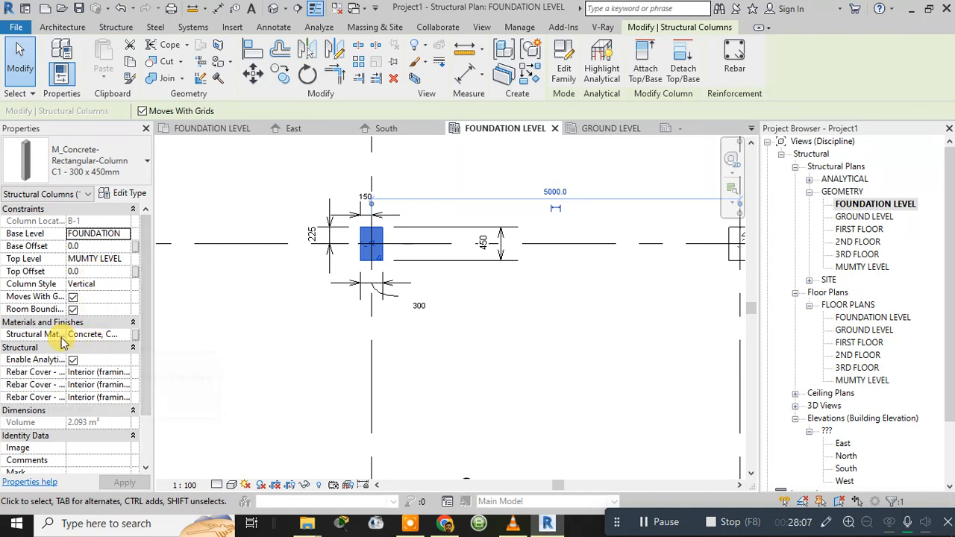
left_click(122, 335)
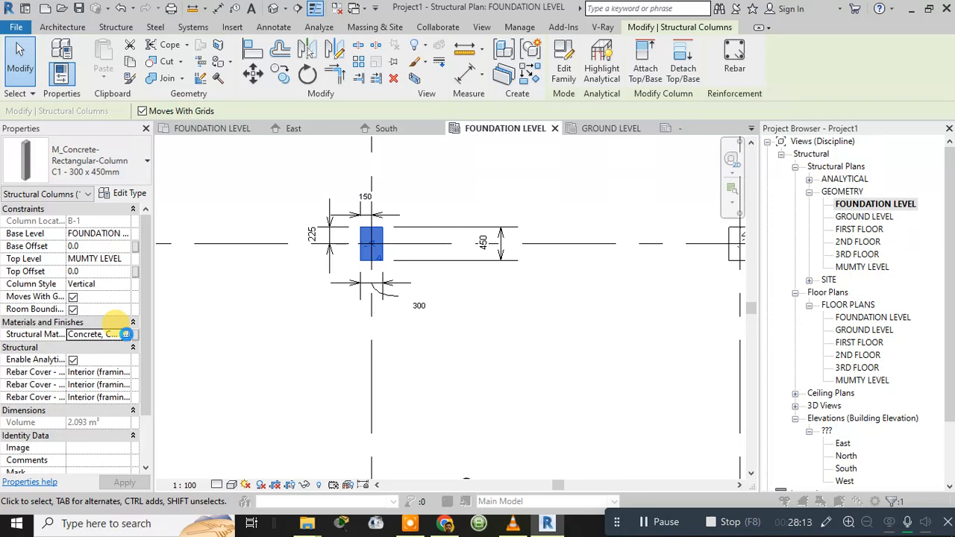
left_click(125, 334)
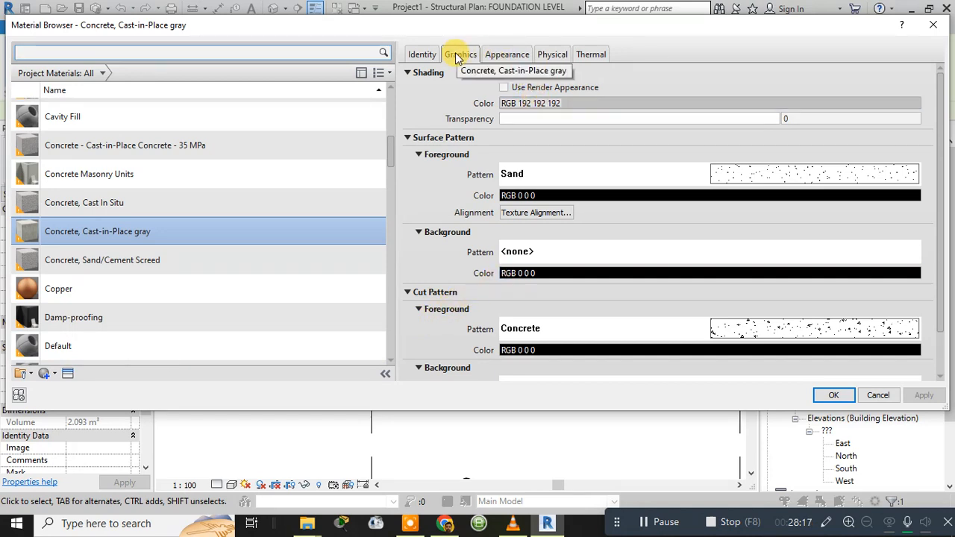
Set the cut pattern foreground color of Concrete, Cast-in-Place gray to RGB 128-128-128.
scroll(102, 234, "up", 1)
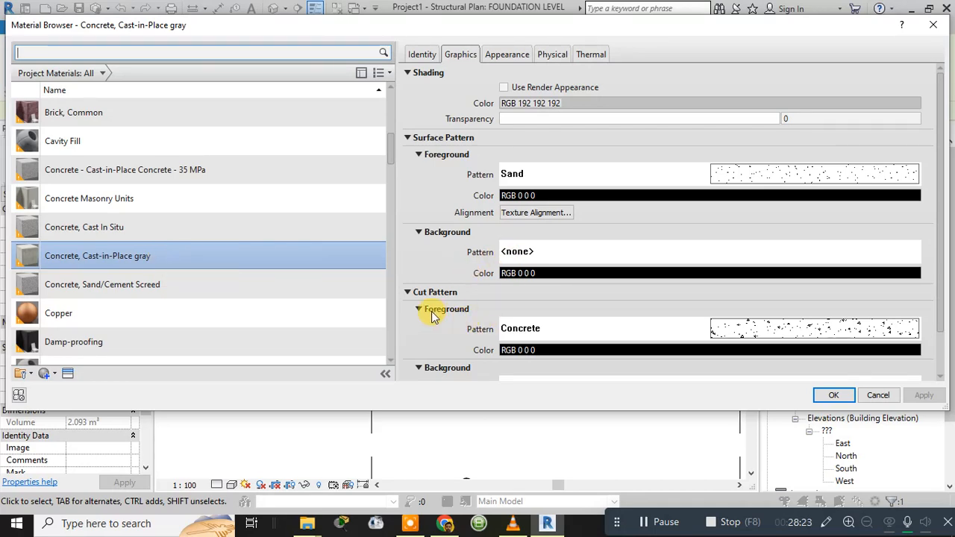
scroll(626, 336, "down", 1)
left_click(526, 308)
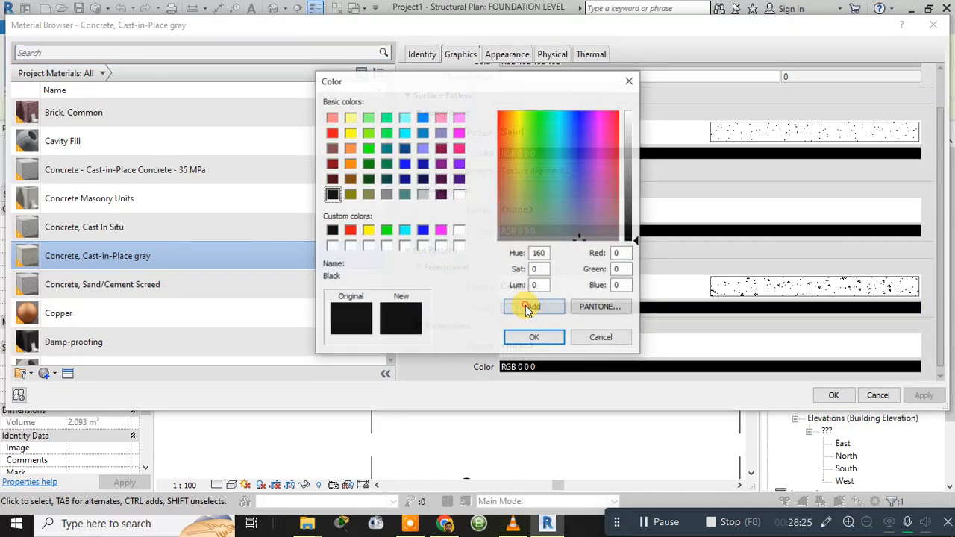
left_click(387, 196)
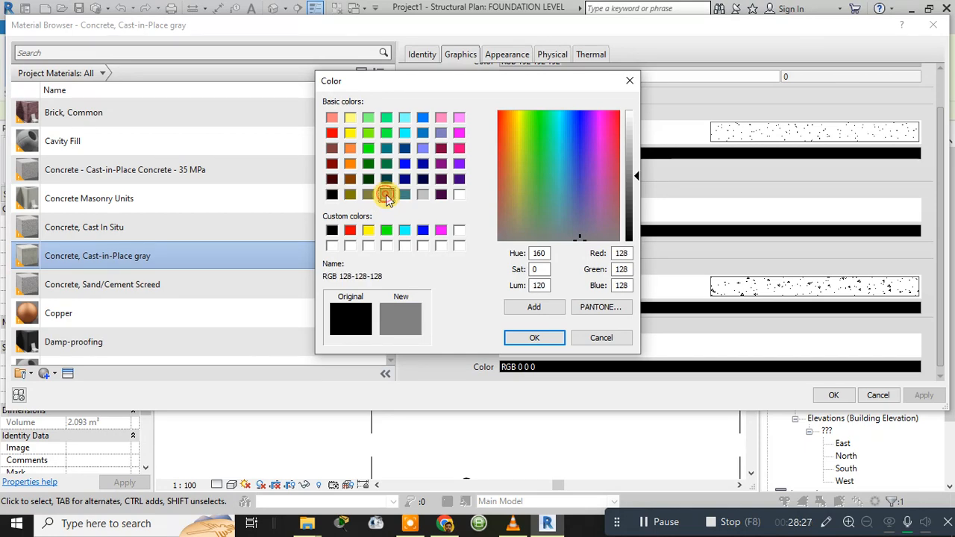
left_click(532, 339)
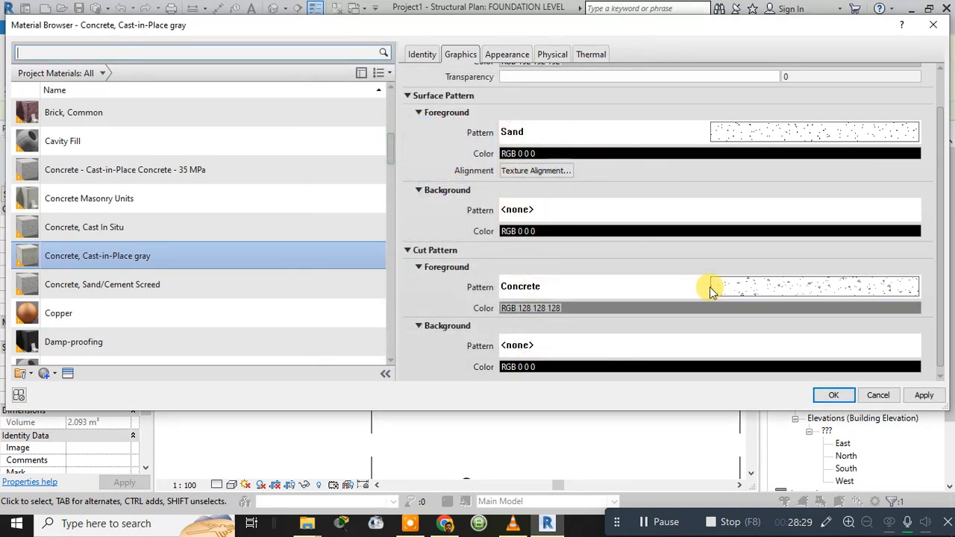
Change the material's cut foreground pattern to <Solid fill>, apply the material changes and deselect the column.
left_click(711, 287)
left_click(392, 187)
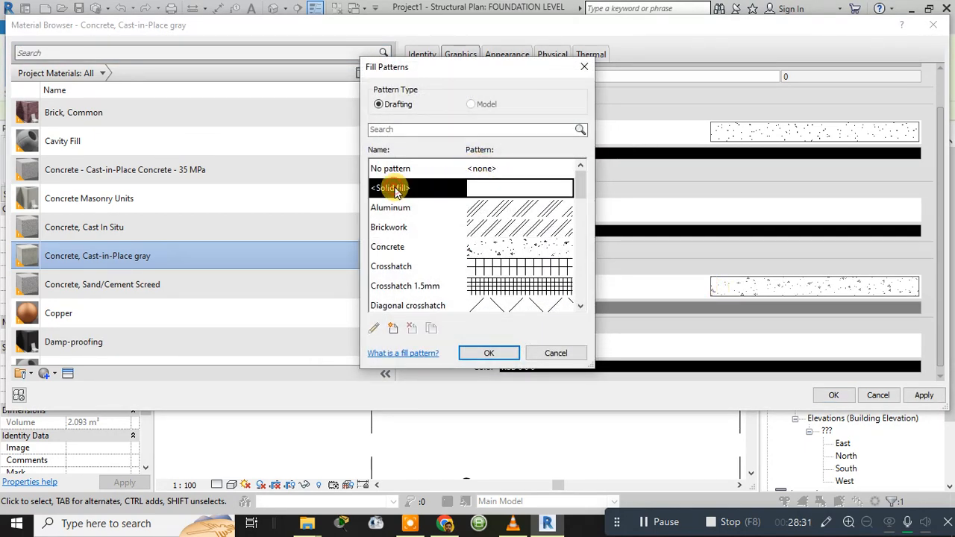
left_click(503, 358)
left_click(923, 393)
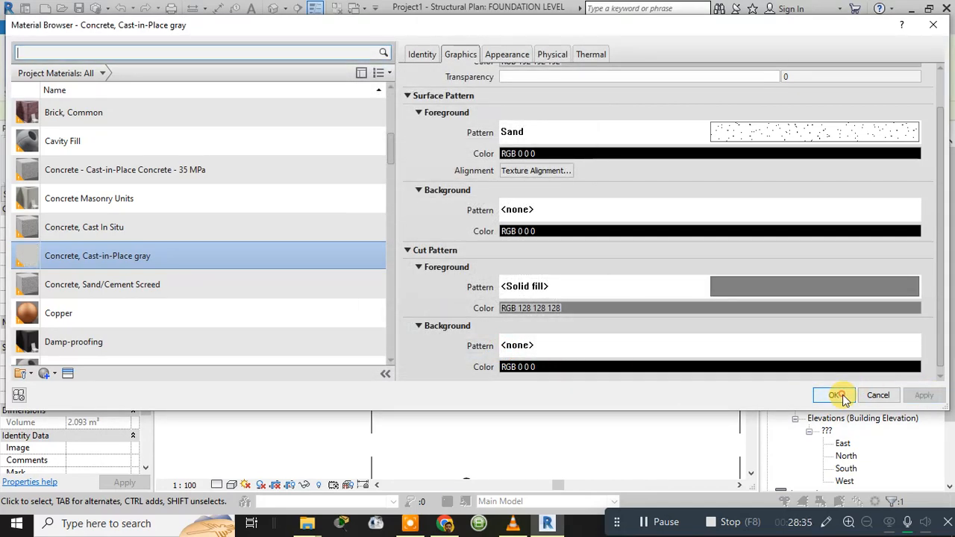
left_click(843, 397)
left_click(533, 347)
Check the column fill across the structural plan's grid and open the FOUNDATION LEVEL floor plan.
scroll(533, 347, "down", 5)
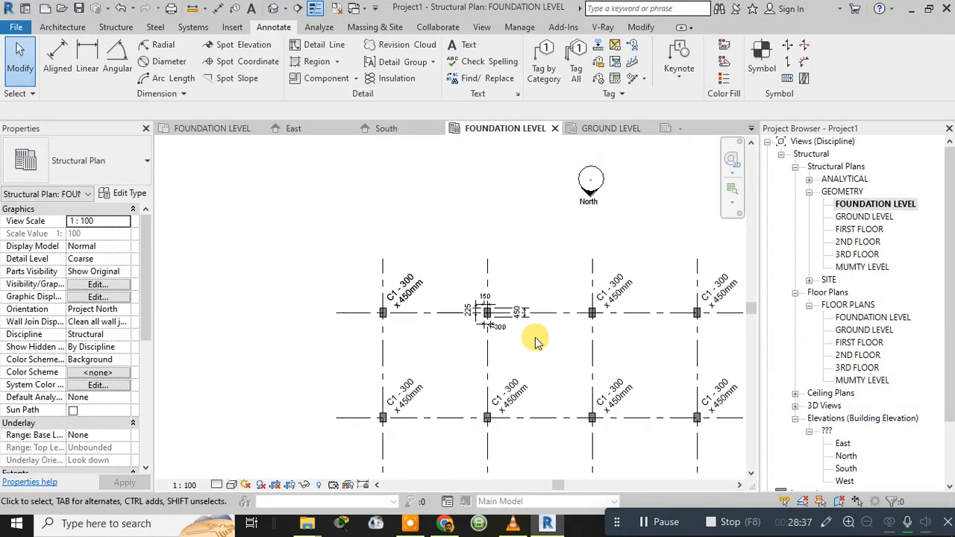
middle_click_drag(548, 373, 426, 220)
middle_click_drag(643, 353, 717, 332)
scroll(630, 298, "up", 2)
scroll(639, 320, "down", 2)
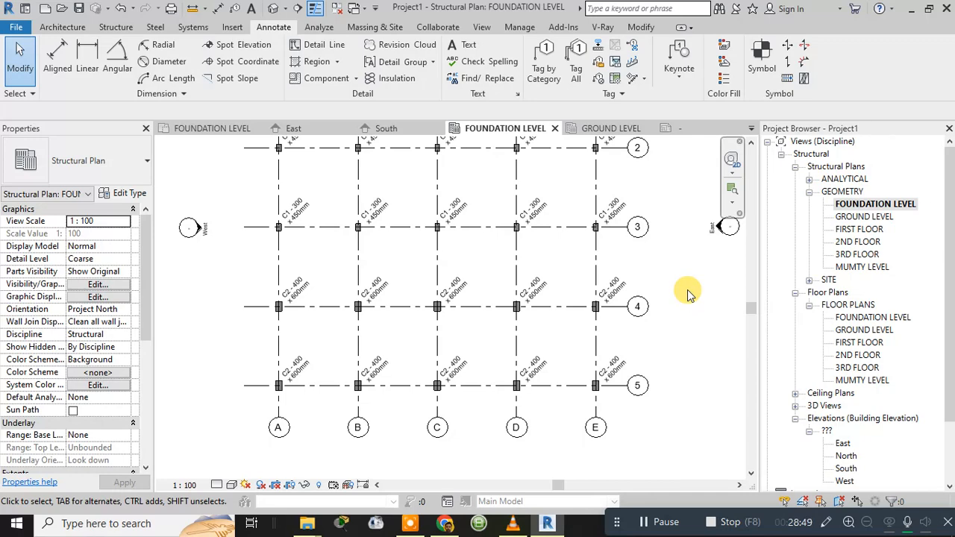
double_click(878, 319)
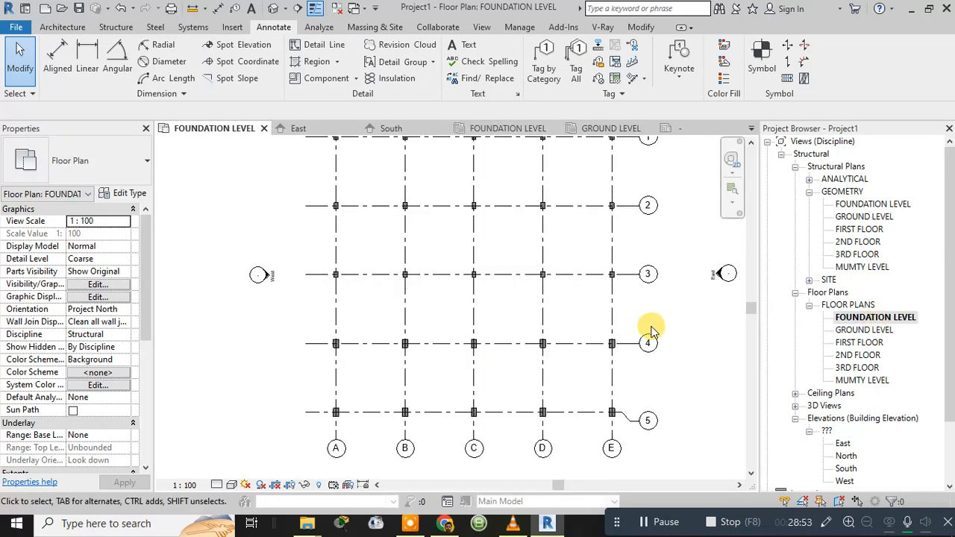